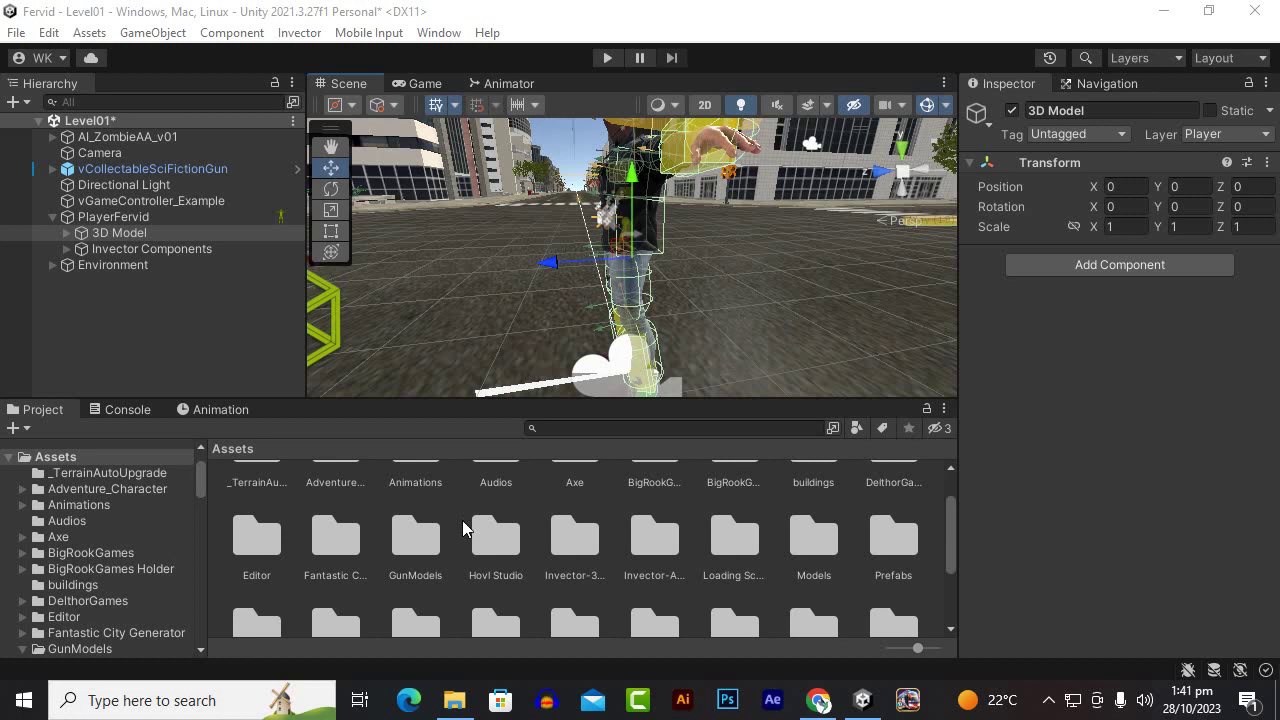
Peek into the Fantastic City Generator and WorldArmy folders, returning to Assets each time
{"action": "double_click", "coordinate": [338, 536]}
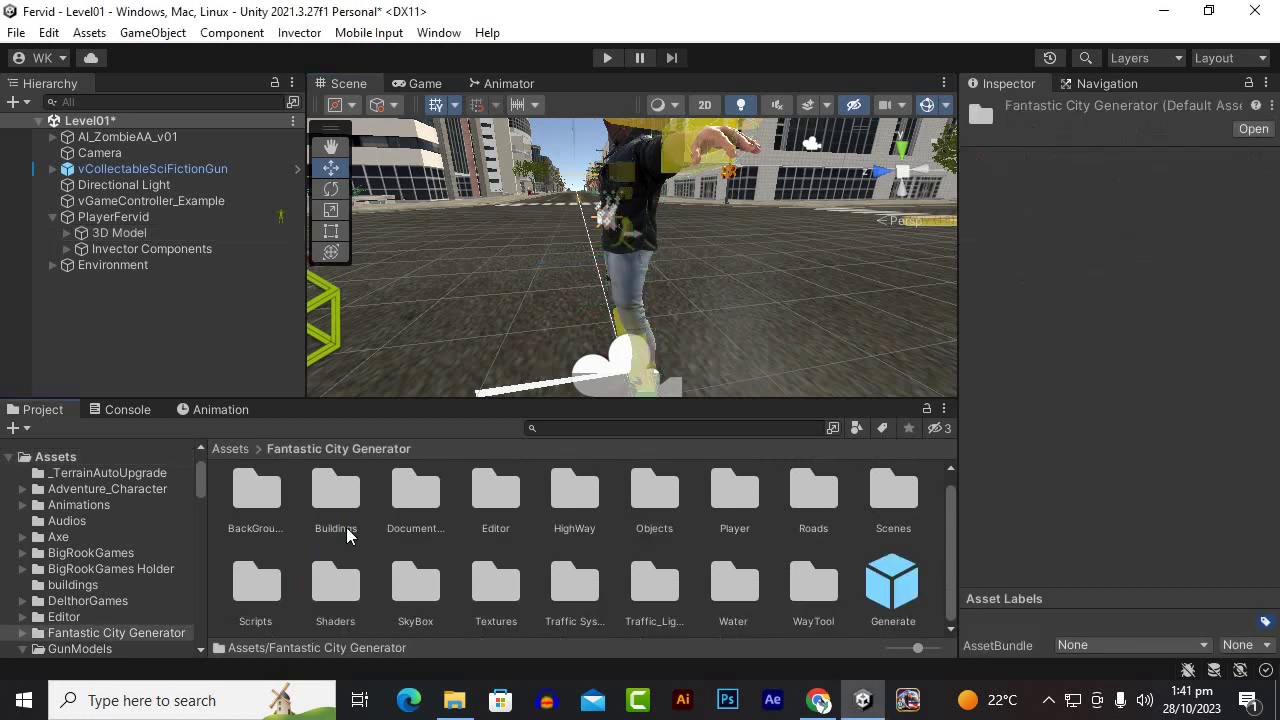
{"action": "left_click", "coordinate": [230, 448]}
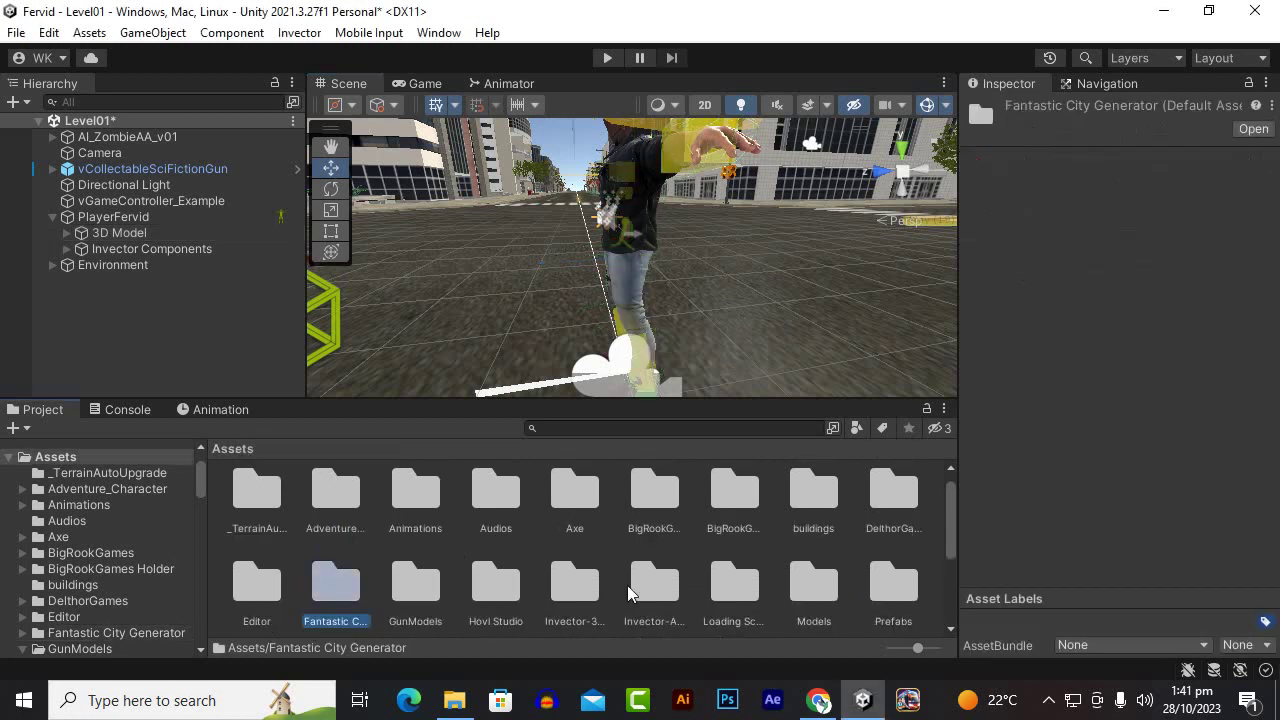
{"action": "scroll", "coordinate": [640, 568], "scroll_direction": "down", "scroll_amount": 2}
{"action": "scroll", "coordinate": [637, 562], "scroll_direction": "down", "scroll_amount": 1}
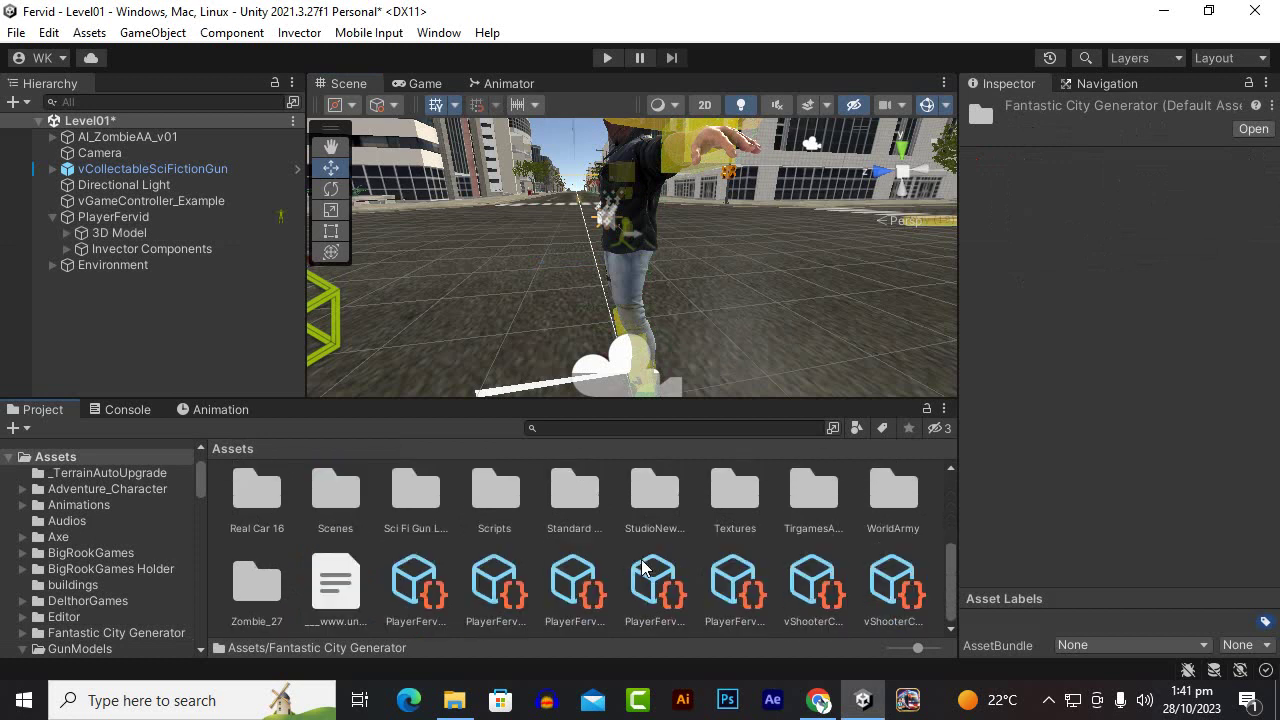
{"action": "left_click", "coordinate": [265, 583]}
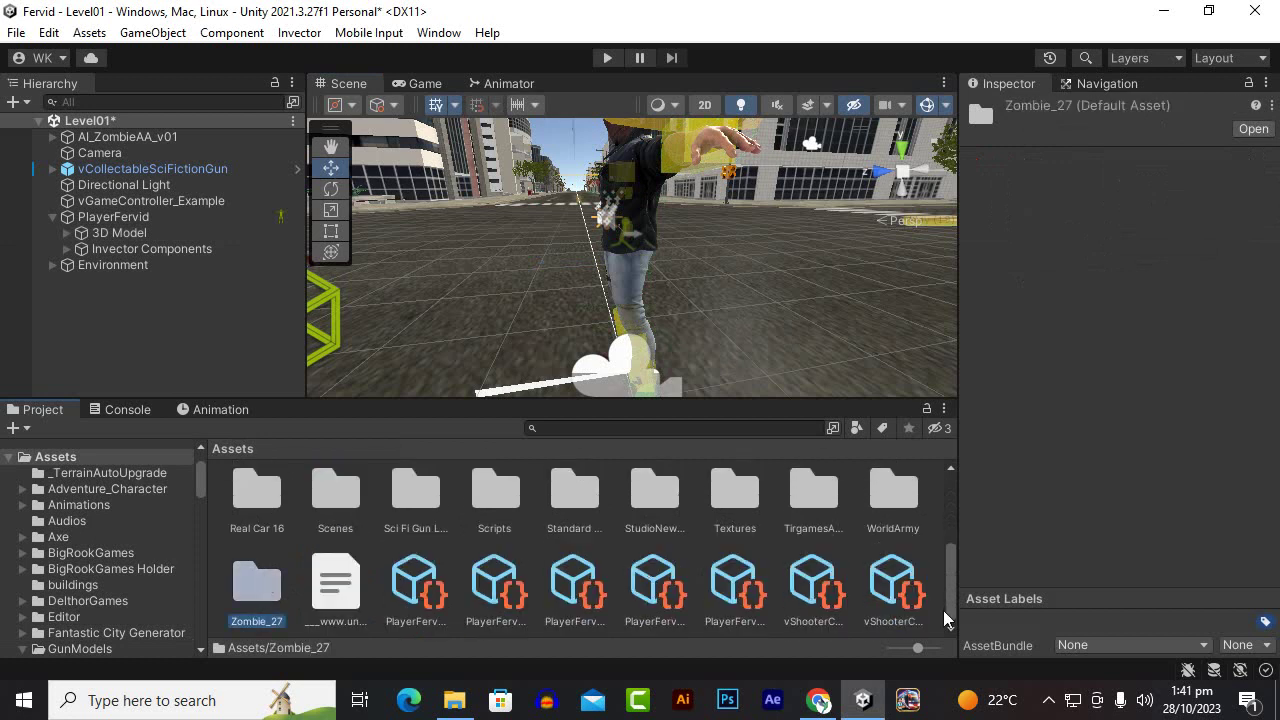
{"action": "left_click", "coordinate": [897, 511]}
{"action": "double_click", "coordinate": [895, 502]}
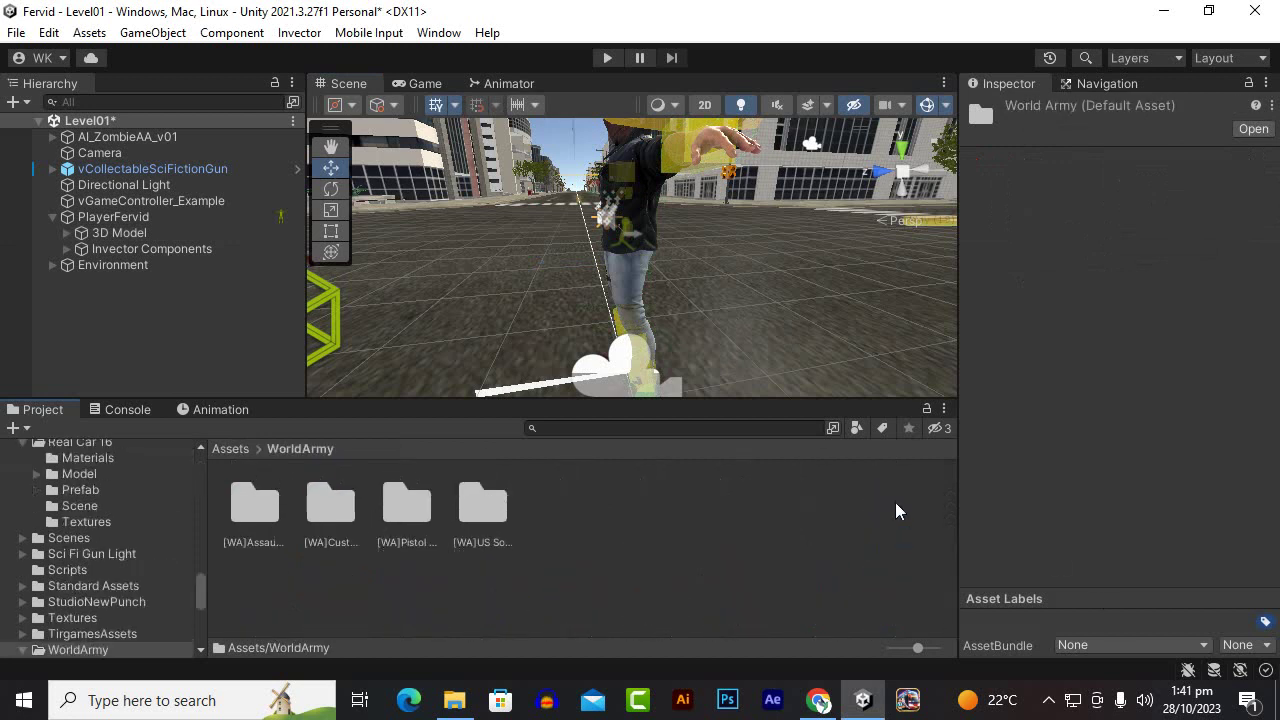
{"action": "left_click", "coordinate": [230, 449]}
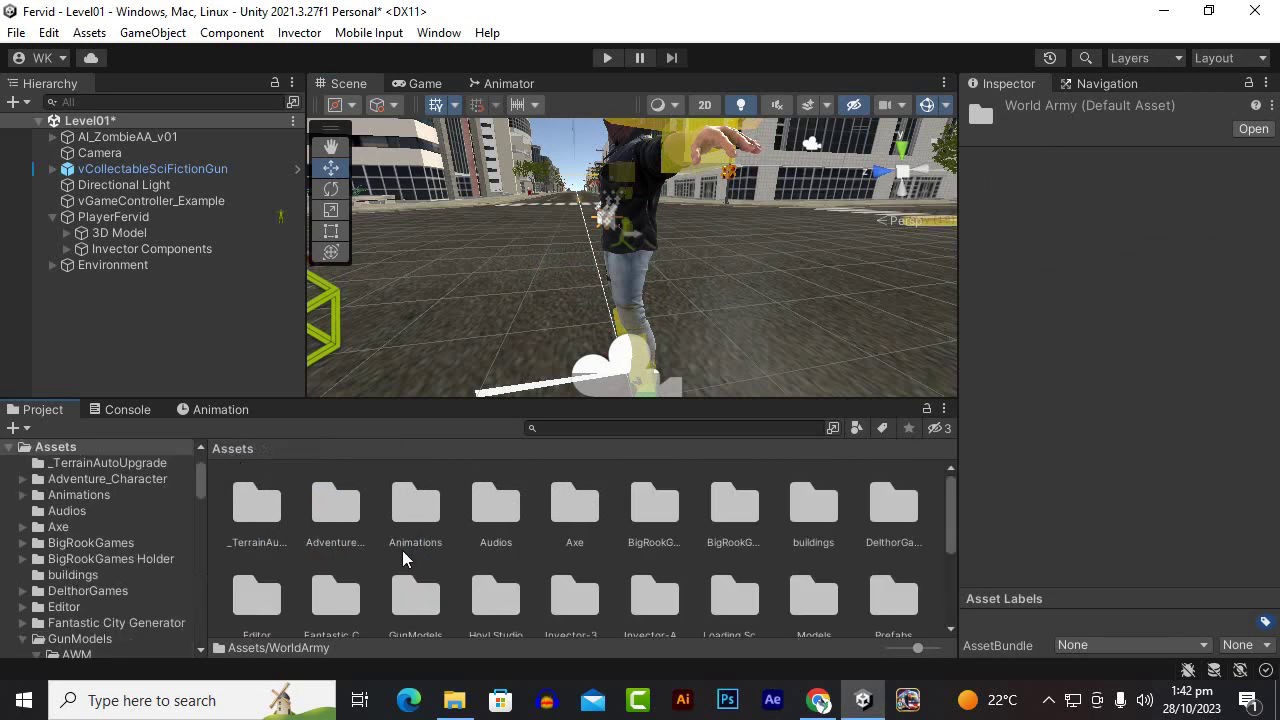
Scan the Animations, Audios, BigRookGames, buildings and DelthorGames asset folders
{"action": "left_click", "coordinate": [403, 504]}
{"action": "left_click", "coordinate": [495, 505]}
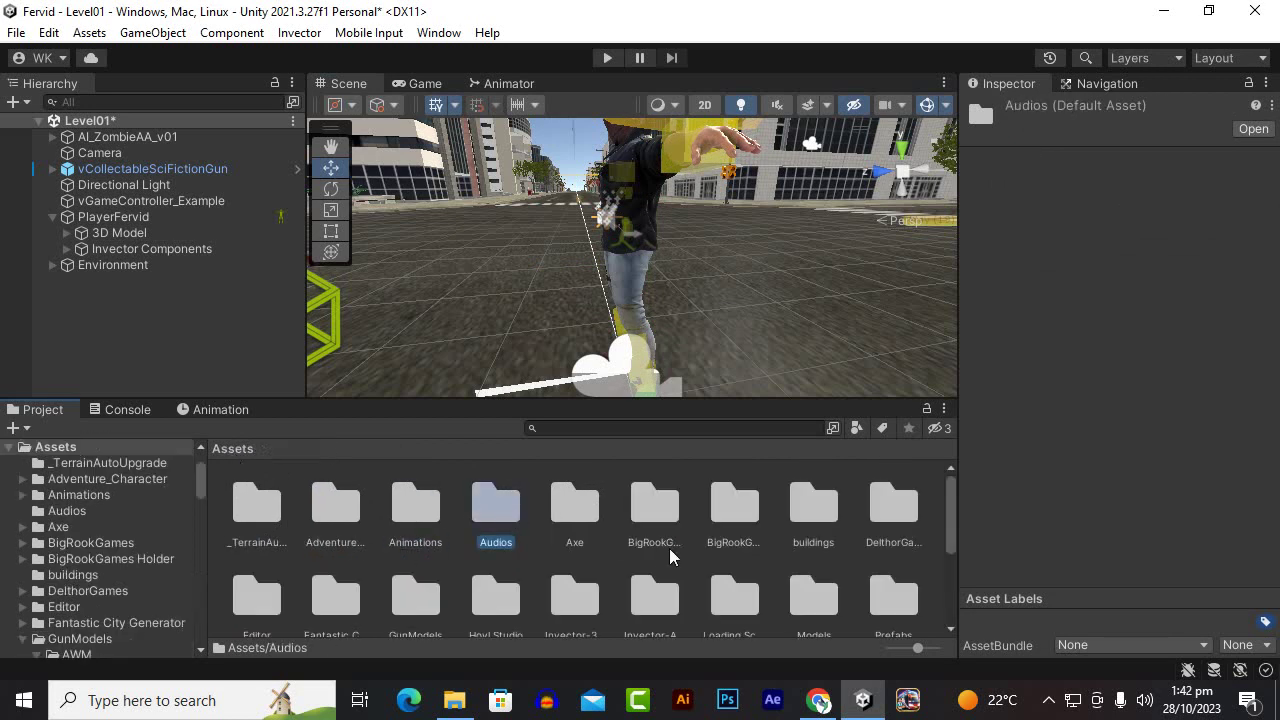
{"action": "left_click", "coordinate": [640, 510]}
{"action": "left_click", "coordinate": [813, 510]}
{"action": "left_click", "coordinate": [890, 508]}
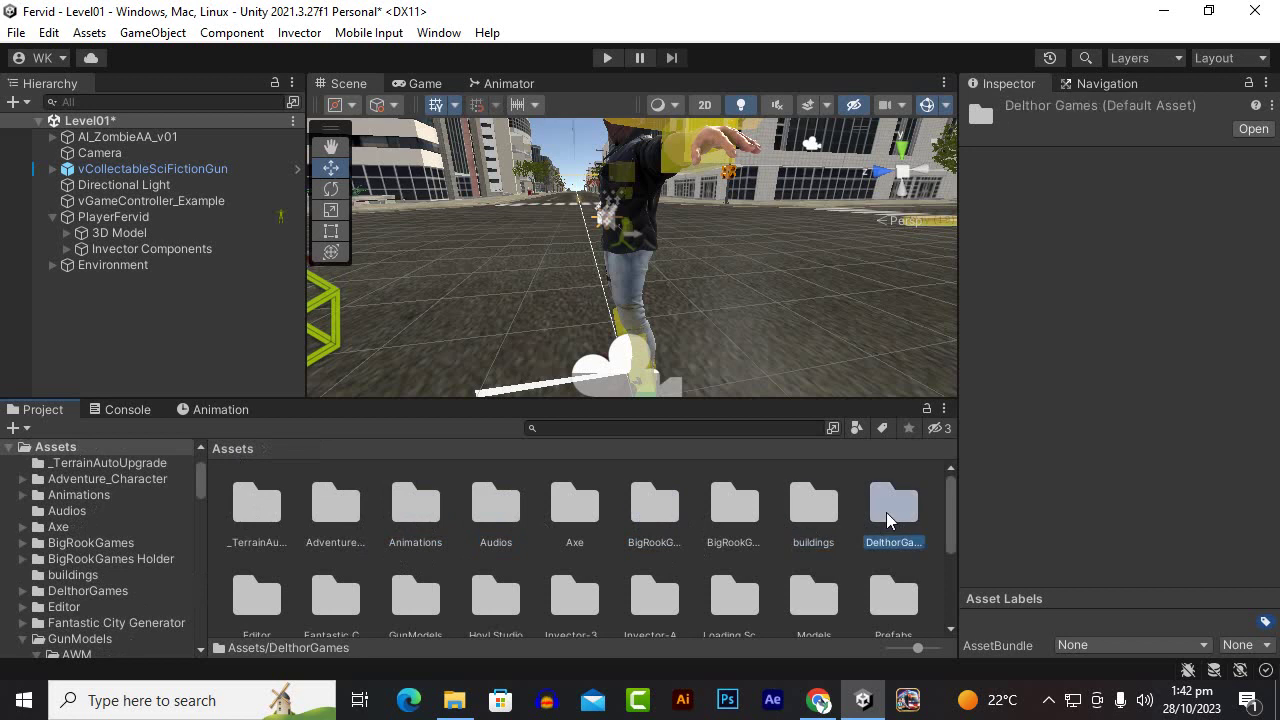
{"action": "scroll", "coordinate": [762, 580], "scroll_direction": "down", "scroll_amount": 2}
Check GunModels and Hovl Studio's Procedural fire folder, then return to Assets
{"action": "left_click", "coordinate": [342, 546]}
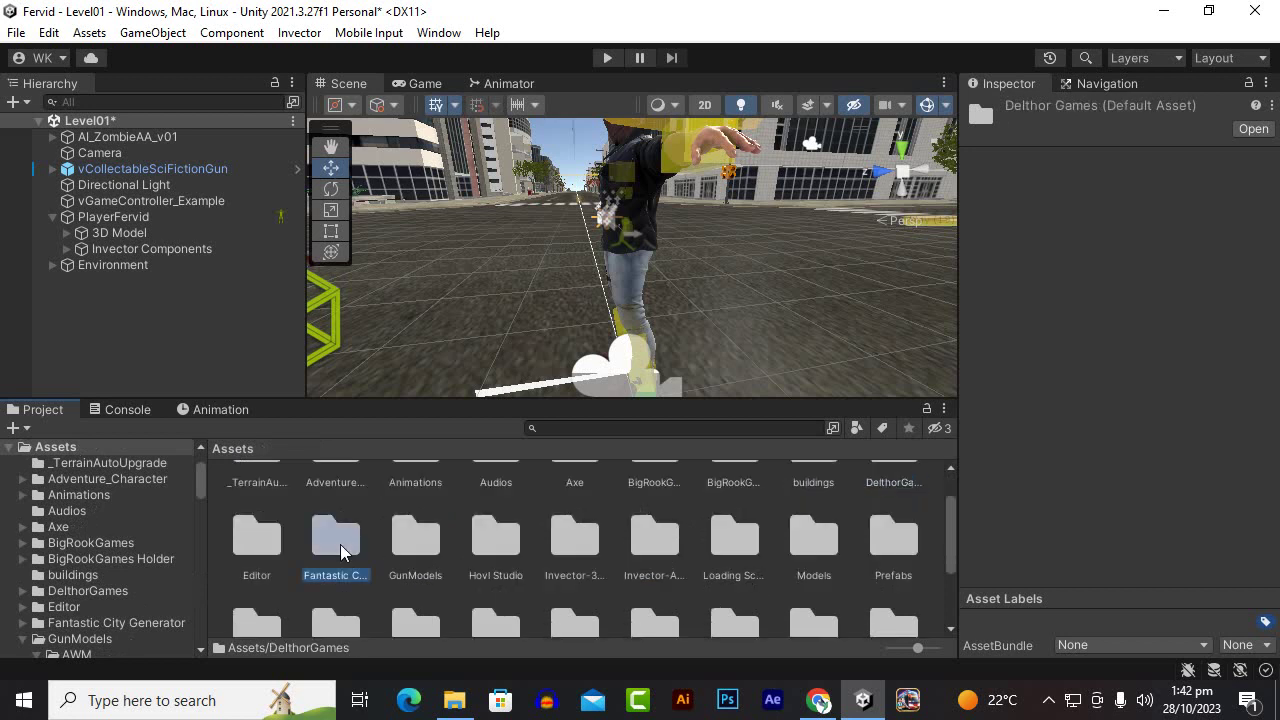
{"action": "left_click", "coordinate": [420, 545]}
{"action": "left_click", "coordinate": [503, 545]}
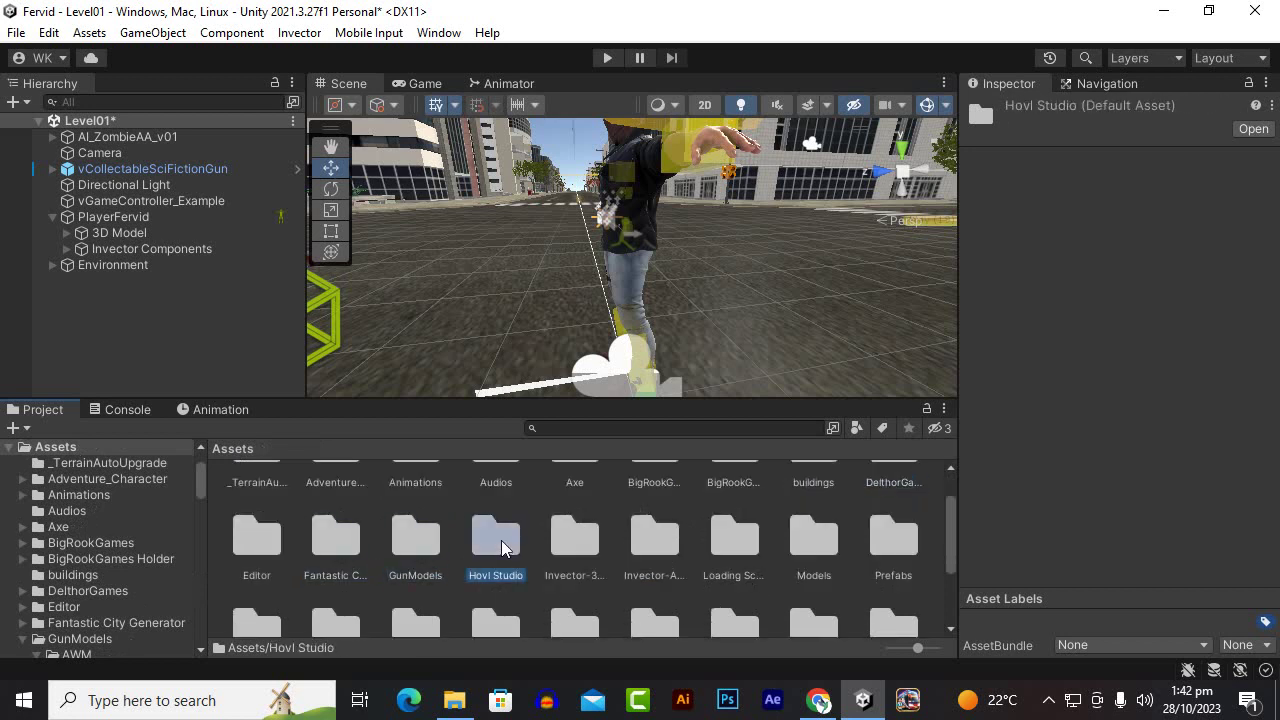
{"action": "double_click", "coordinate": [490, 547]}
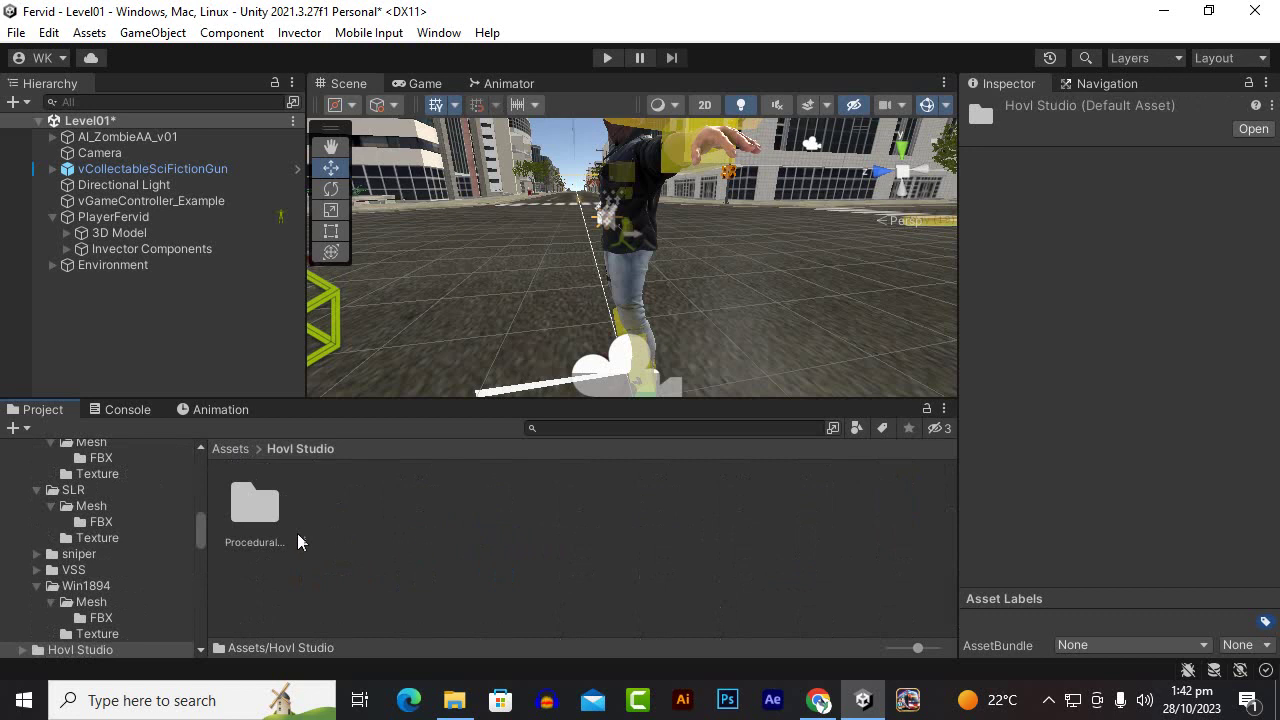
{"action": "left_click", "coordinate": [269, 511]}
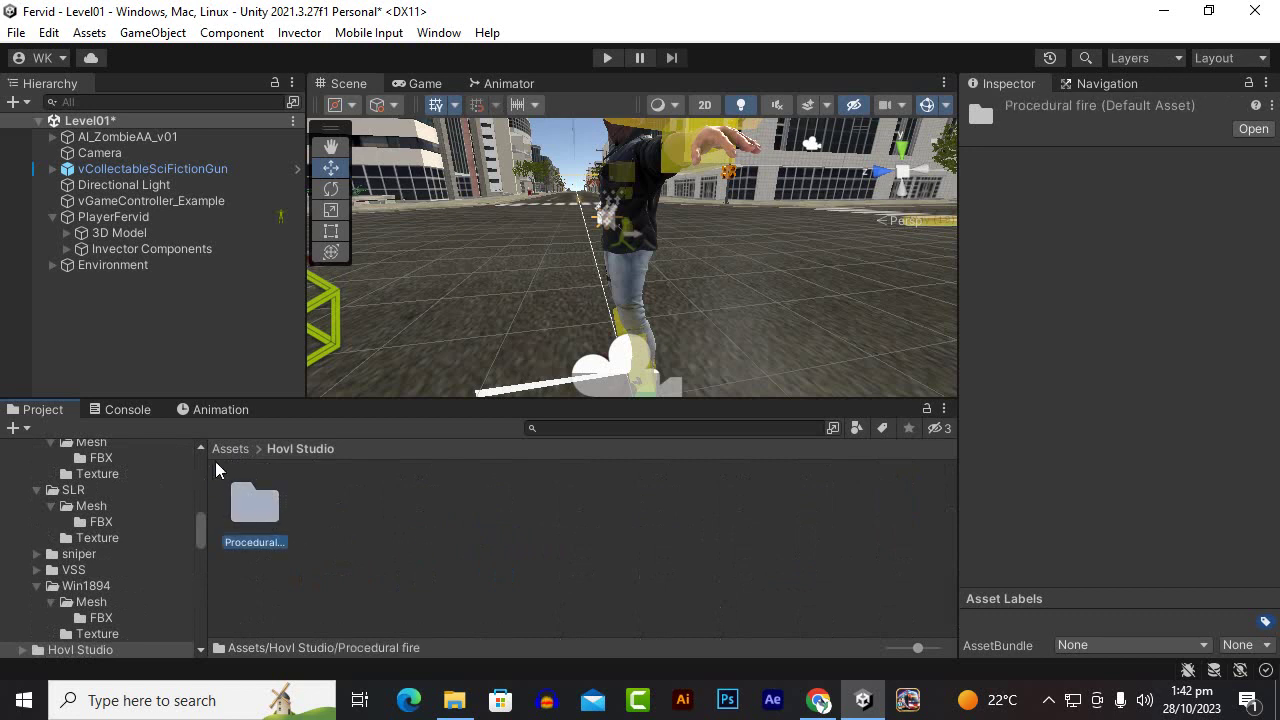
{"action": "double_click", "coordinate": [257, 512]}
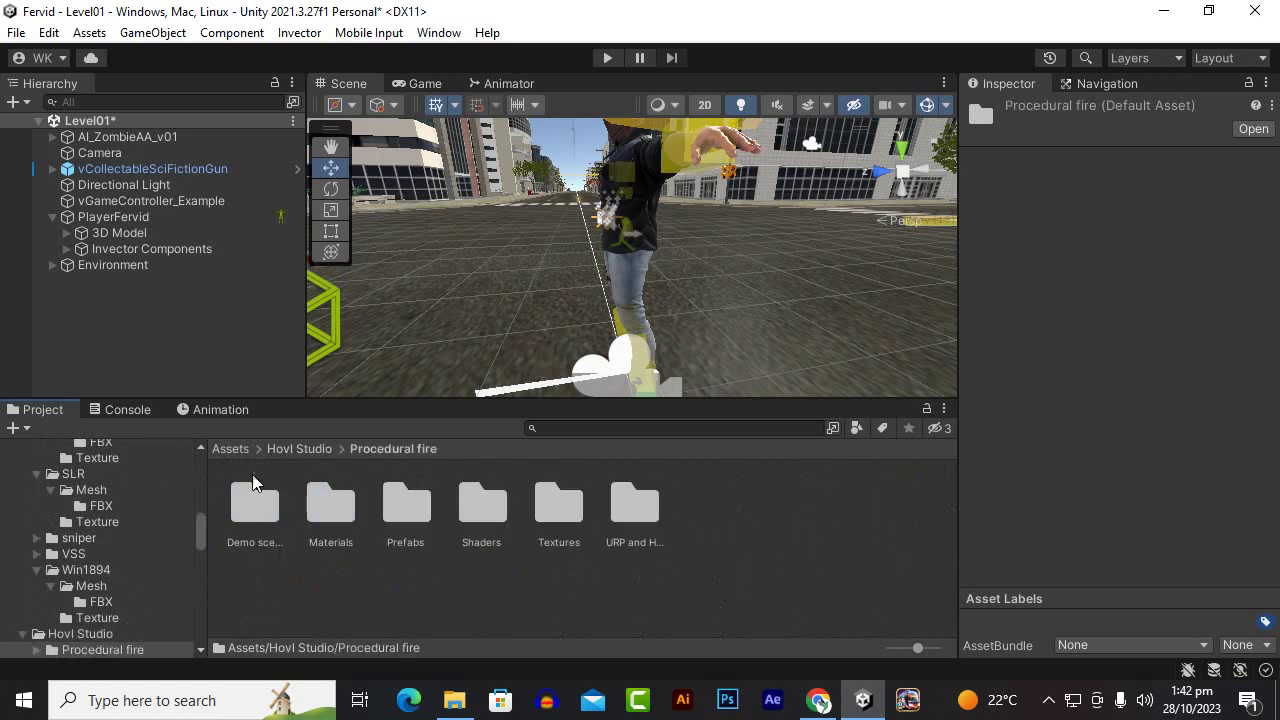
{"action": "left_click", "coordinate": [232, 448]}
{"action": "scroll", "coordinate": [720, 590], "scroll_direction": "down", "scroll_amount": 3}
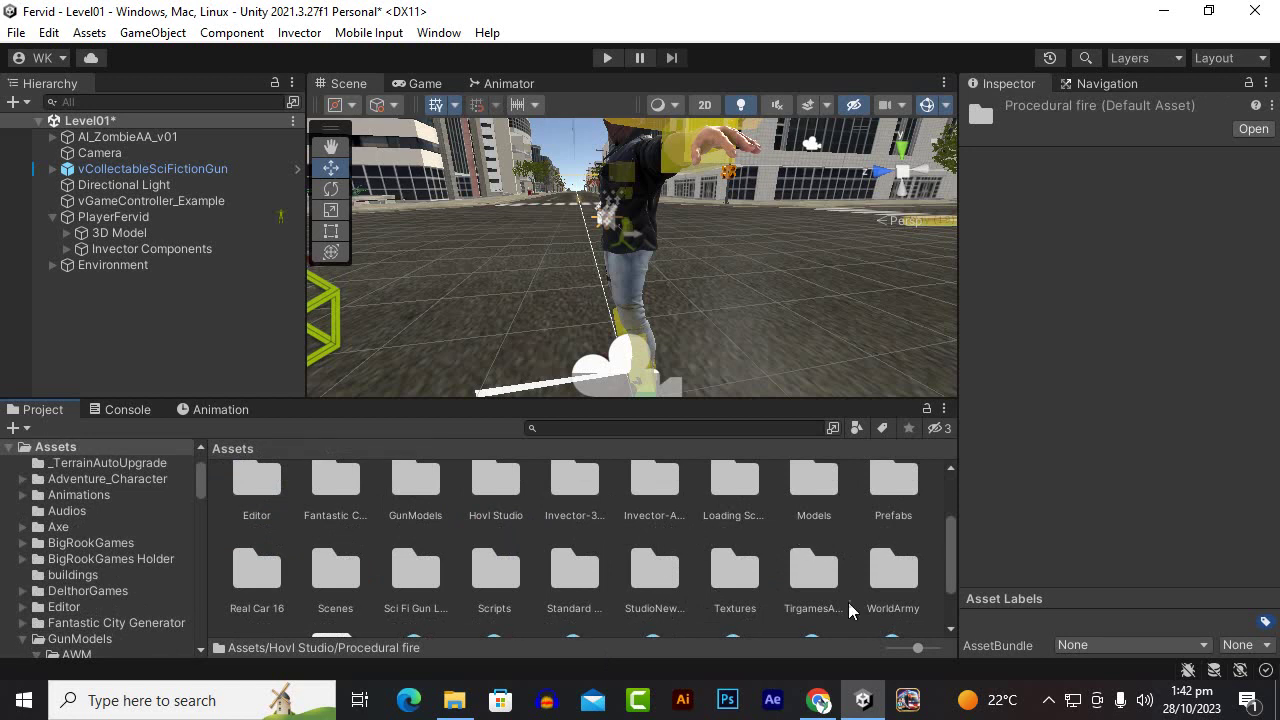
Navigate StudioNewPunch > Zombies > ZombieAD > prefab to reveal the two ZombieAD prefabs
{"action": "left_click", "coordinate": [826, 503]}
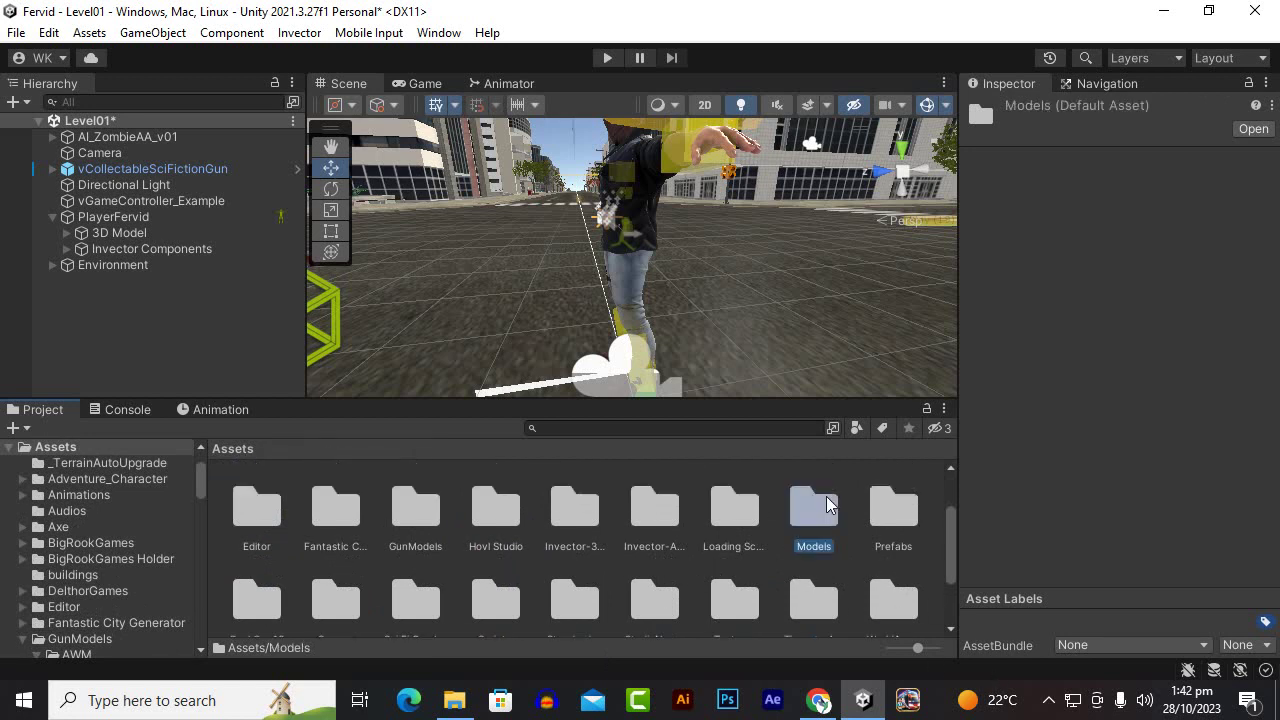
{"action": "scroll", "coordinate": [825, 540], "scroll_direction": "down", "scroll_amount": 3}
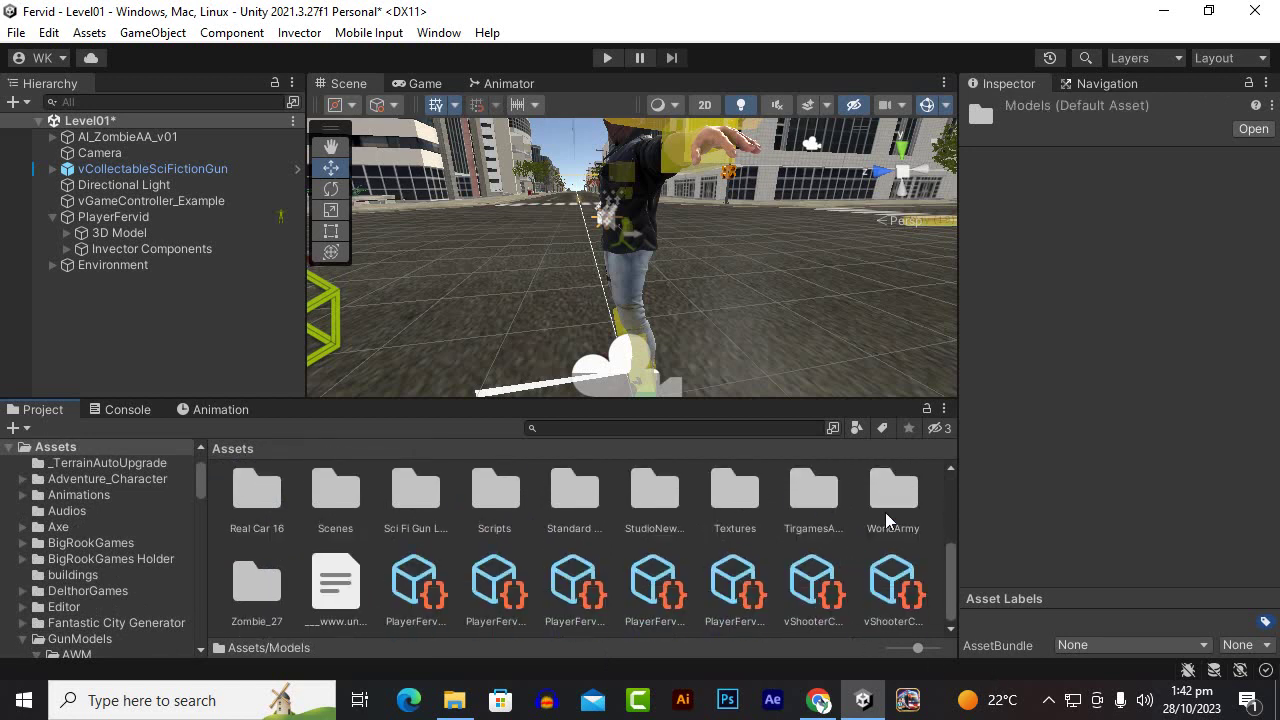
{"action": "left_click", "coordinate": [653, 497]}
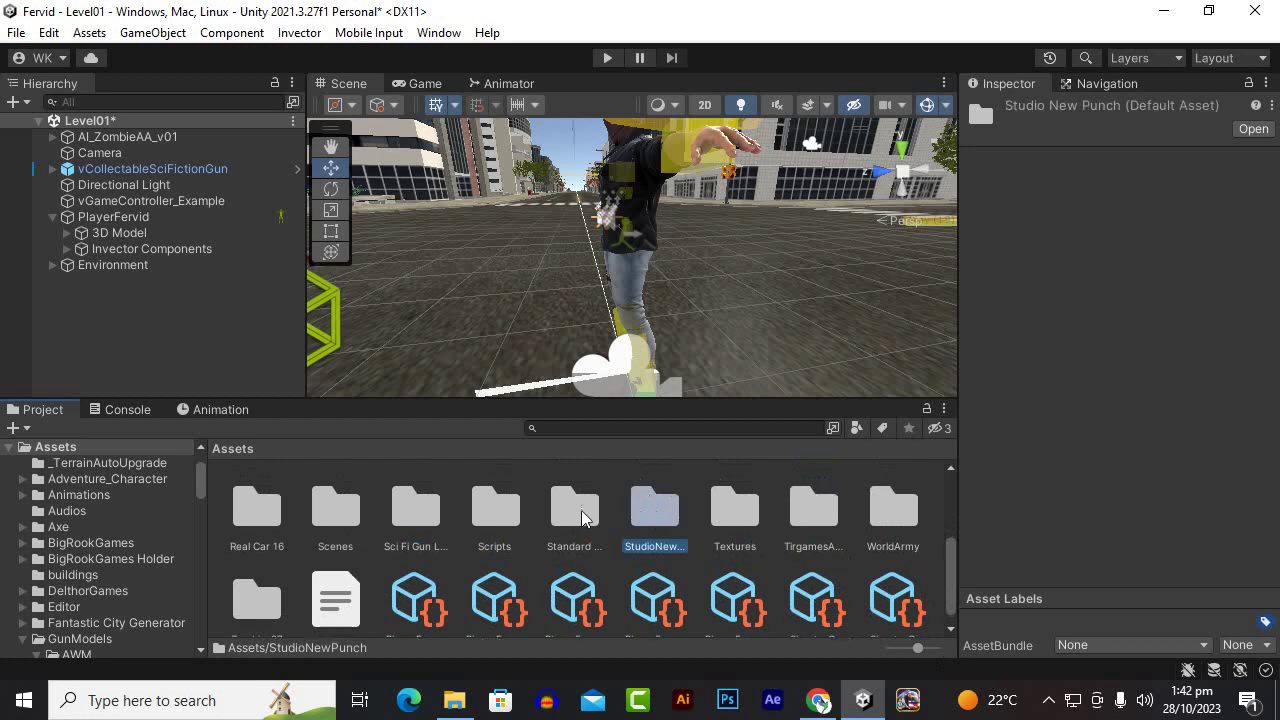
{"action": "left_click", "coordinate": [582, 511]}
{"action": "double_click", "coordinate": [657, 511]}
{"action": "double_click", "coordinate": [262, 507]}
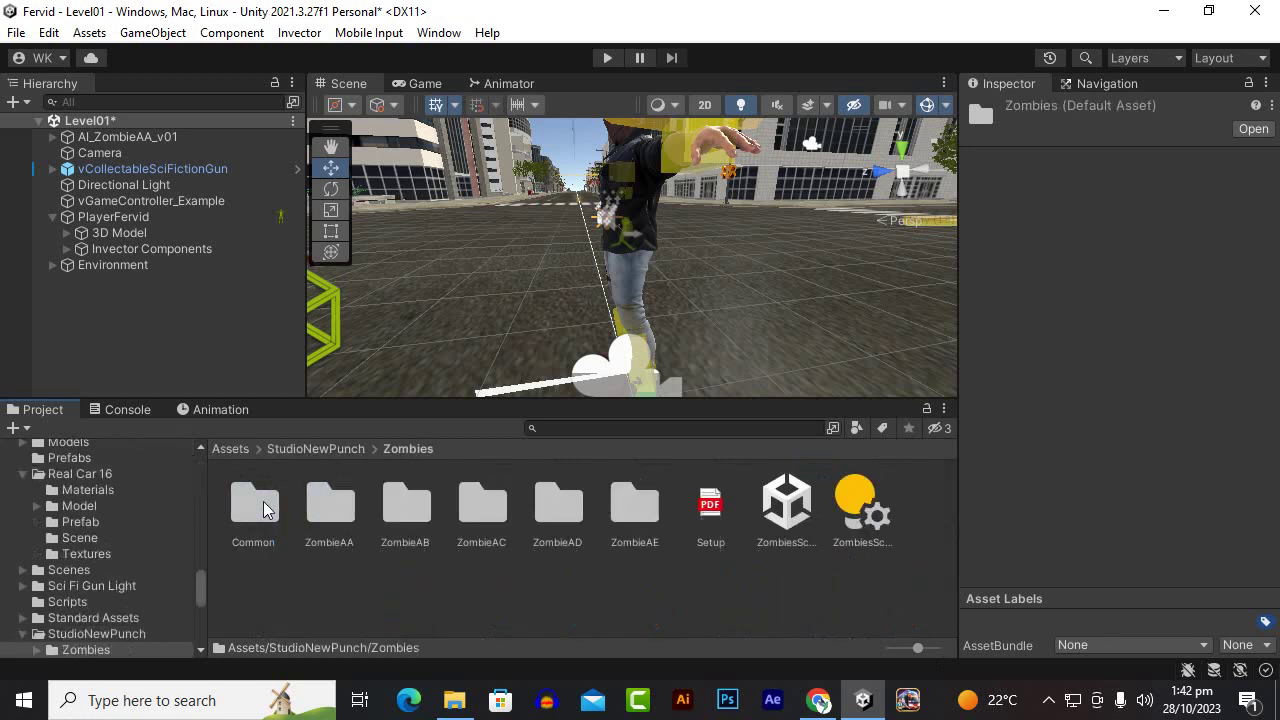
{"action": "double_click", "coordinate": [556, 510]}
{"action": "double_click", "coordinate": [338, 510]}
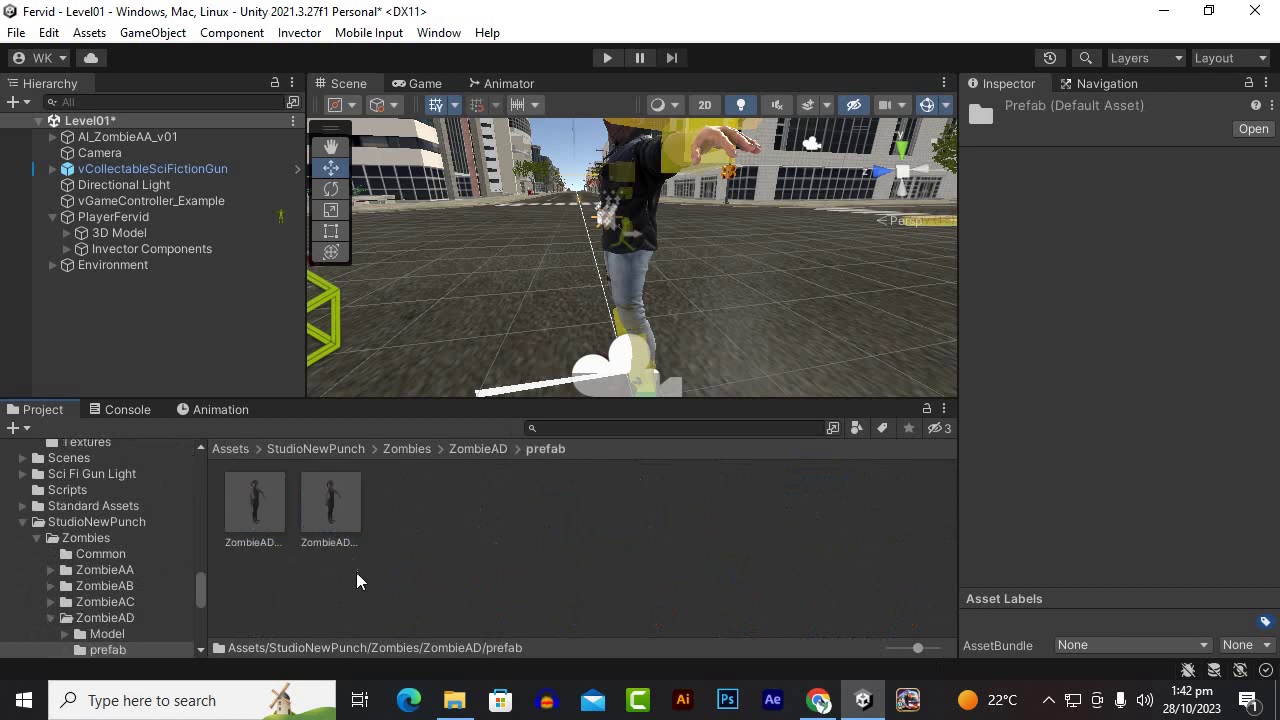
Launch Invector FSM AI's Create New AI window and assign the ZombieAD_A prefab as Character Model
{"action": "left_click", "coordinate": [300, 33]}
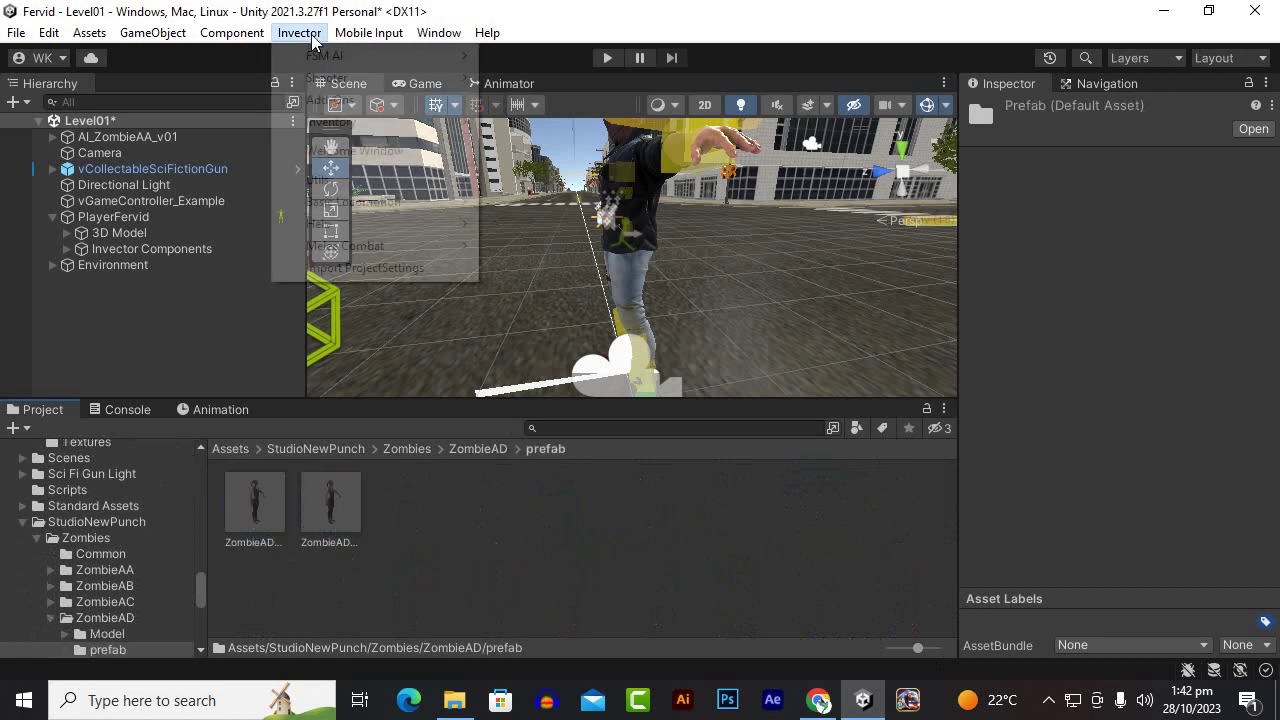
{"action": "mouse_move", "coordinate": [414, 57]}
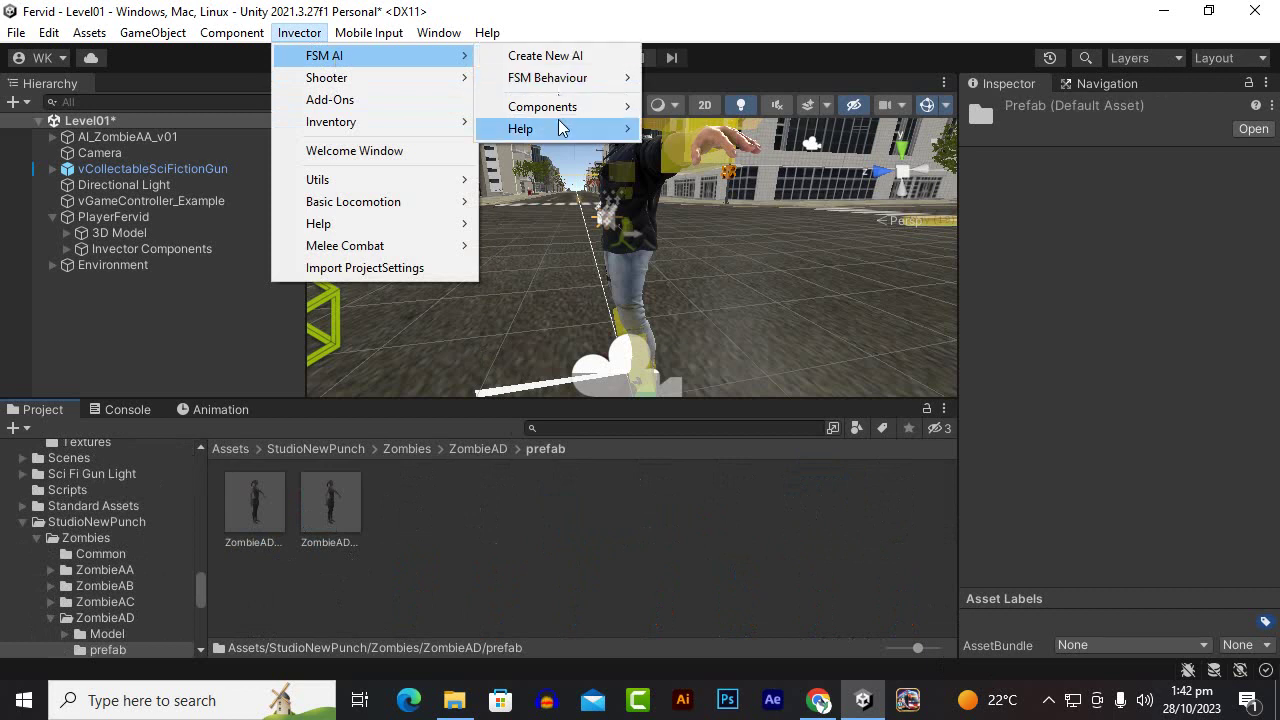
{"action": "mouse_move", "coordinate": [560, 138]}
{"action": "left_click", "coordinate": [560, 56]}
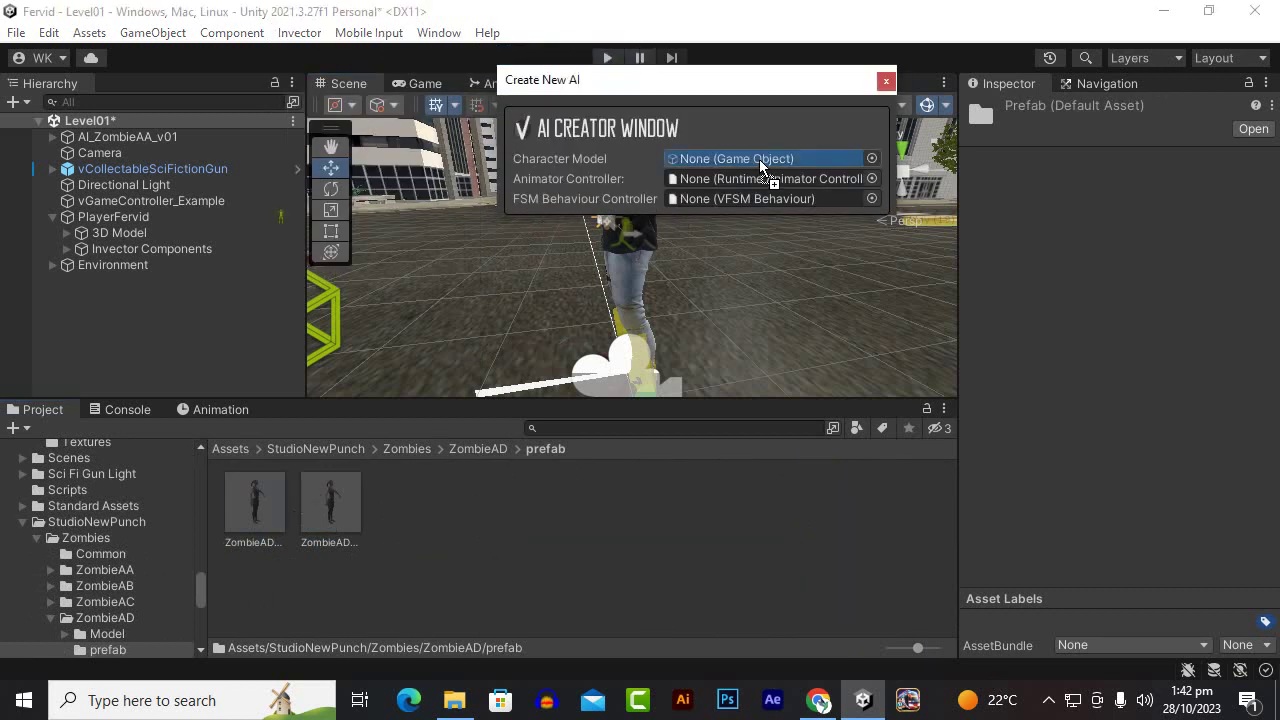
{"action": "left_click_drag", "start_coordinate": [255, 505], "coordinate": [759, 159]}
{"action": "left_click_drag", "start_coordinate": [718, 108], "coordinate": [656, 283]}
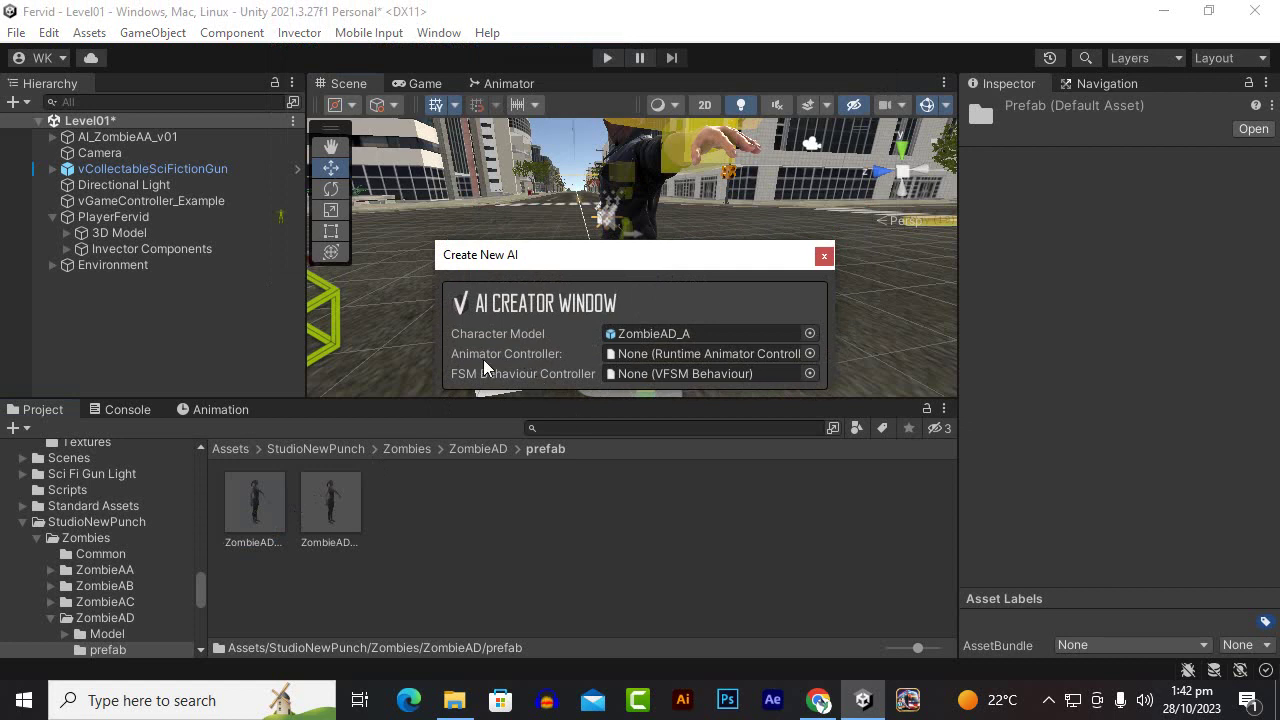
Browse the animator controller list, trying ContinueButton 1, Arrow and ContinueButton
{"action": "left_click", "coordinate": [810, 354]}
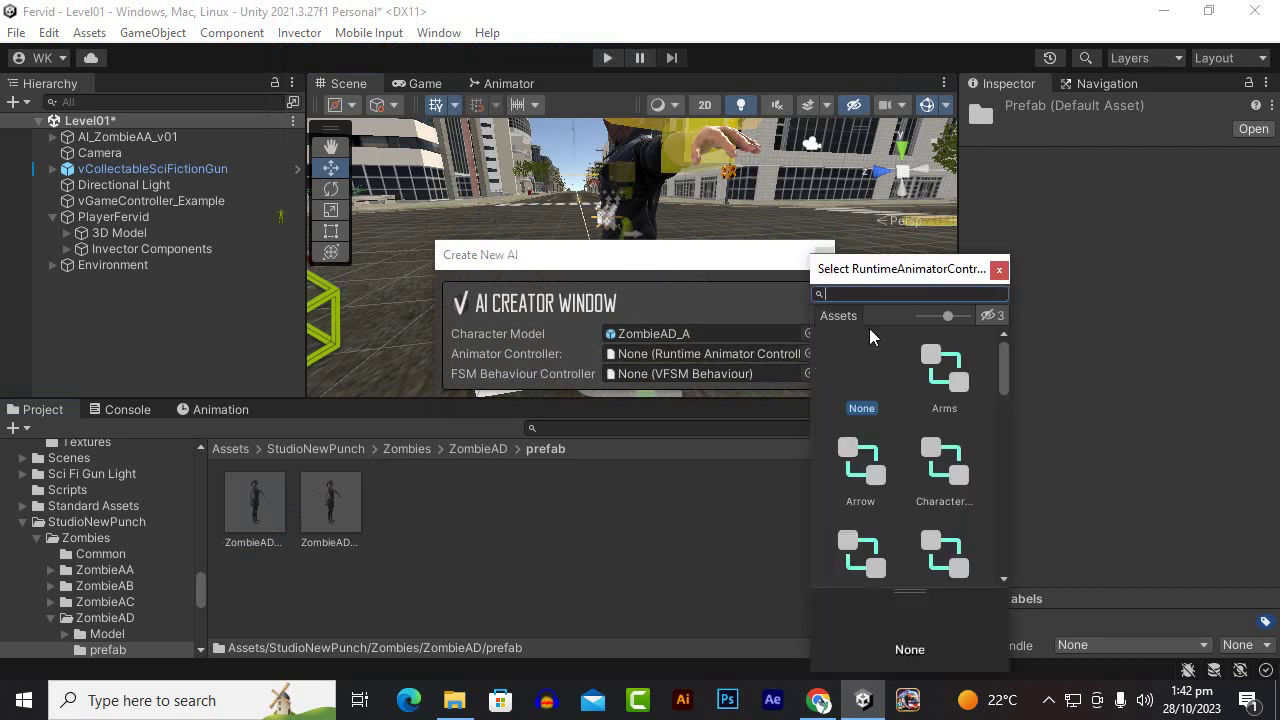
{"action": "left_click_drag", "start_coordinate": [895, 272], "coordinate": [665, 195]}
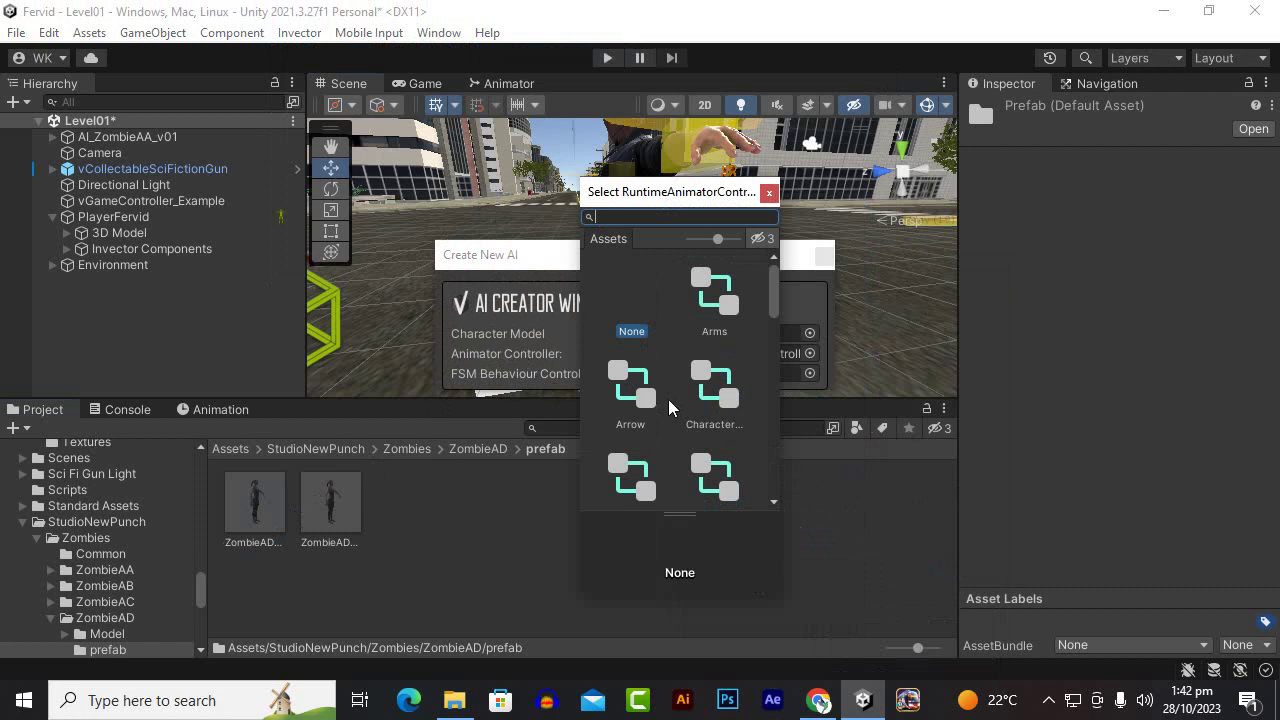
{"action": "scroll", "coordinate": [669, 395], "scroll_direction": "down", "scroll_amount": 3}
{"action": "left_click", "coordinate": [712, 370]}
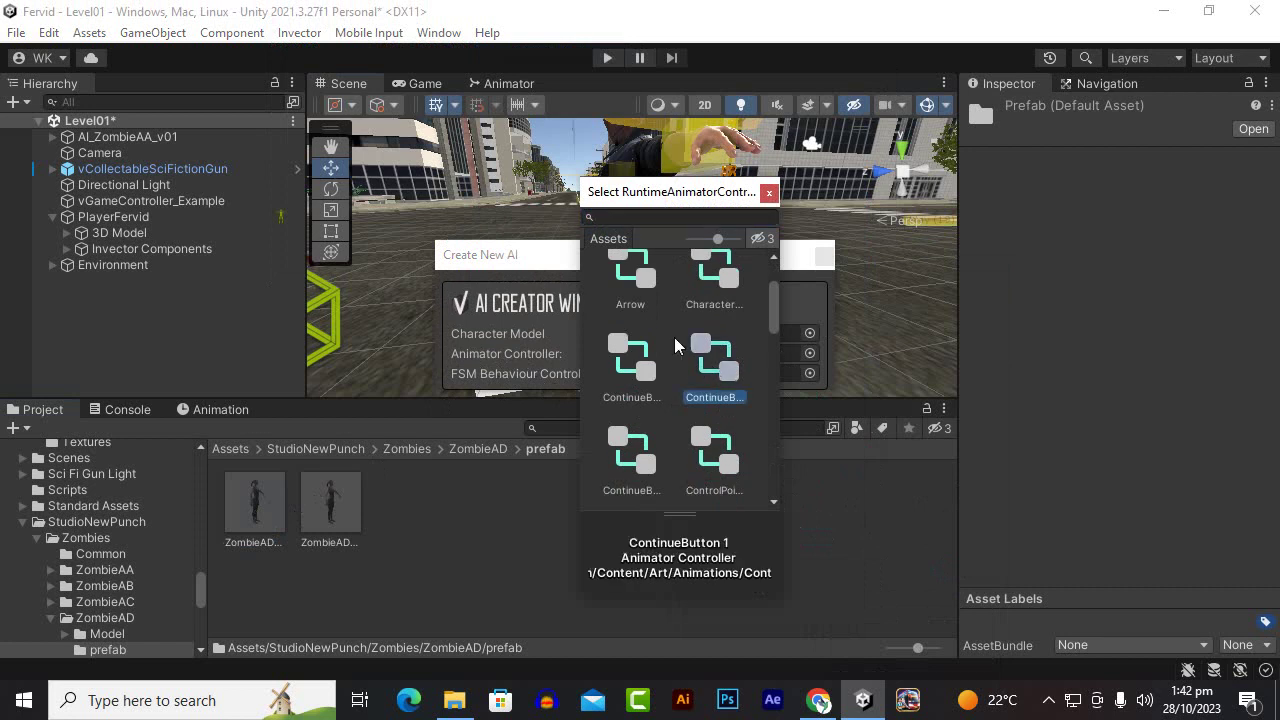
{"action": "scroll", "coordinate": [674, 337], "scroll_direction": "up", "scroll_amount": 1}
{"action": "left_click", "coordinate": [630, 276]}
{"action": "left_click", "coordinate": [636, 390]}
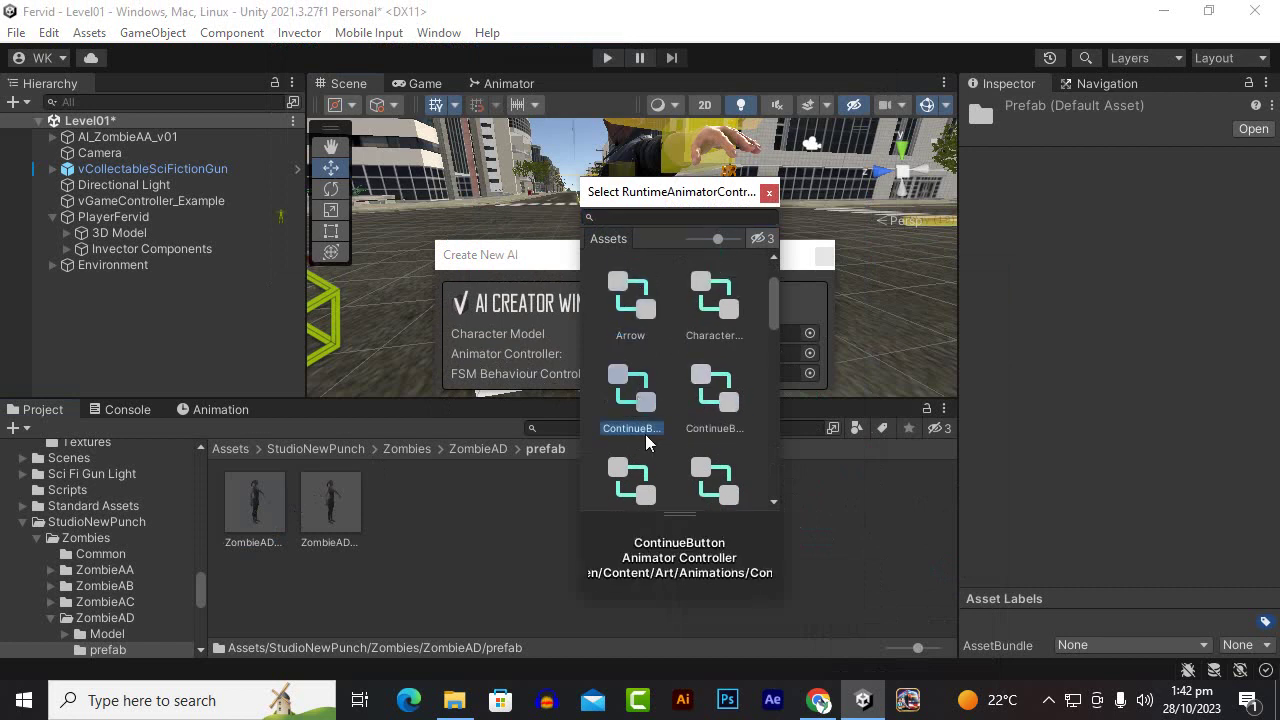
{"action": "scroll", "coordinate": [646, 444], "scroll_direction": "down", "scroll_amount": 3}
{"action": "scroll", "coordinate": [646, 444], "scroll_direction": "down", "scroll_amount": 3}
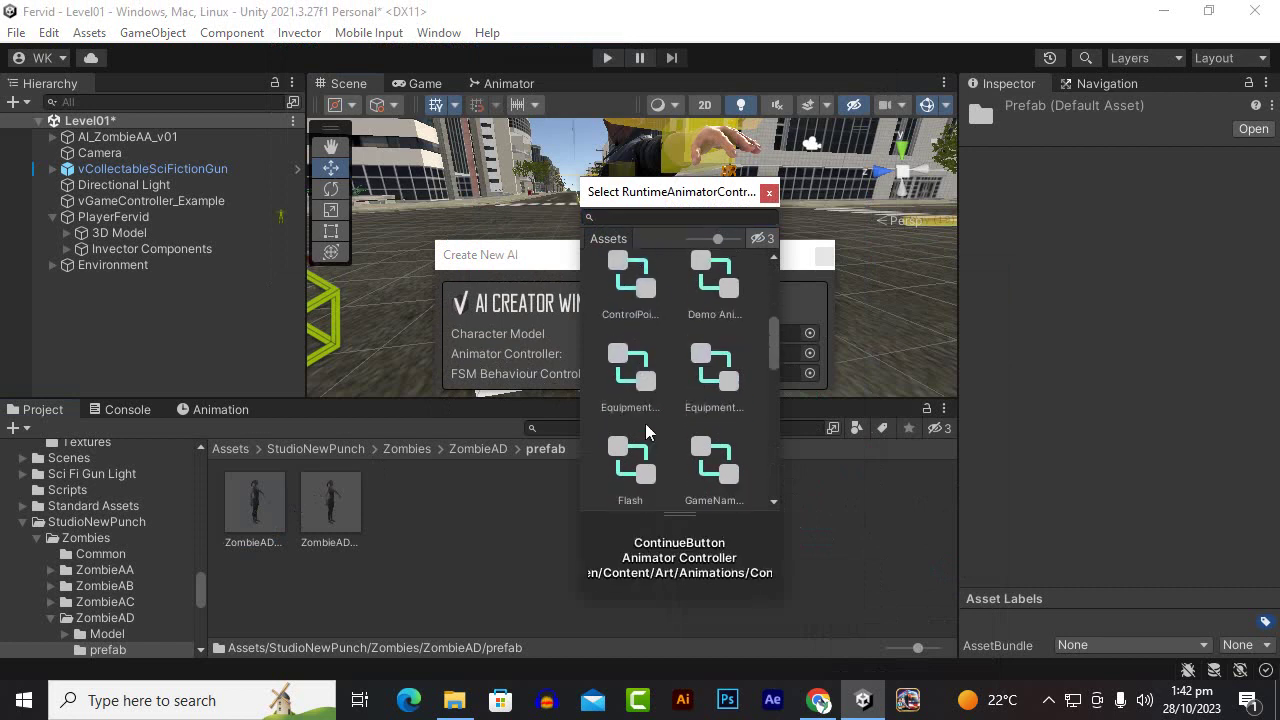
Search 'shooter' and assign Invector@ShooterMelee as the animator controller
{"action": "left_click", "coordinate": [652, 217]}
{"action": "type", "text": "shoote"}
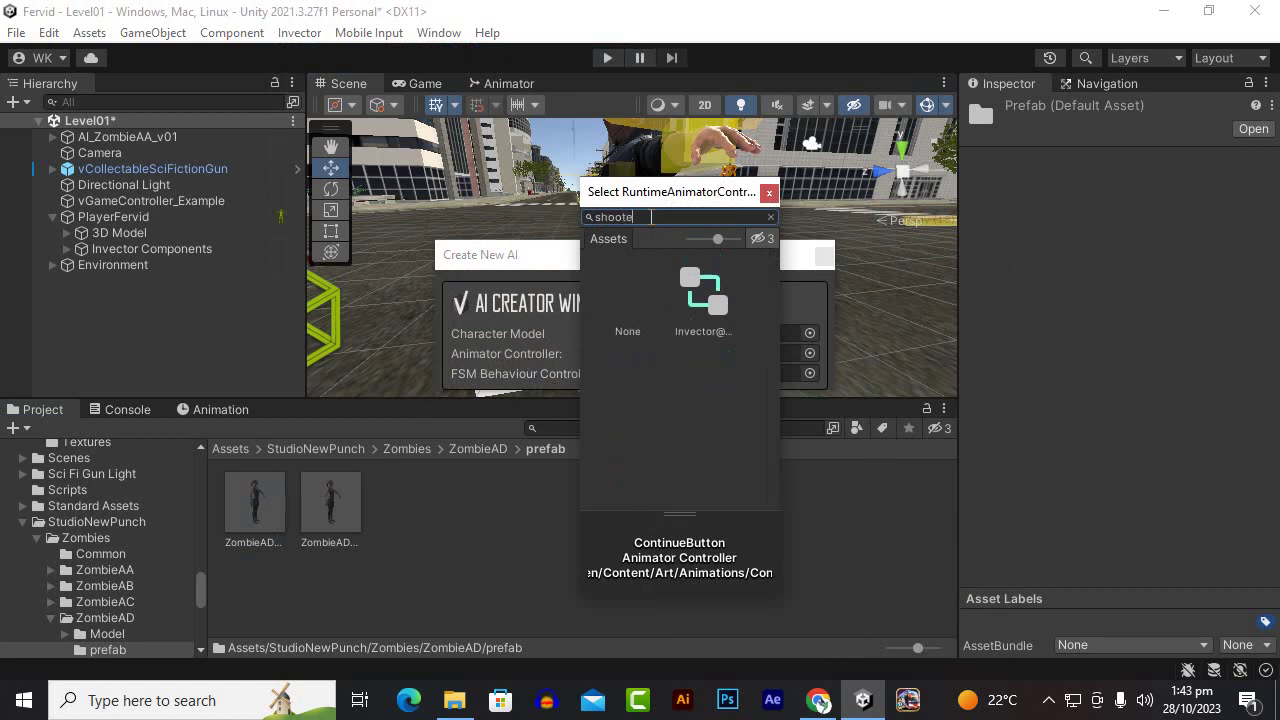
{"action": "type", "text": "r"}
{"action": "left_click", "coordinate": [705, 291]}
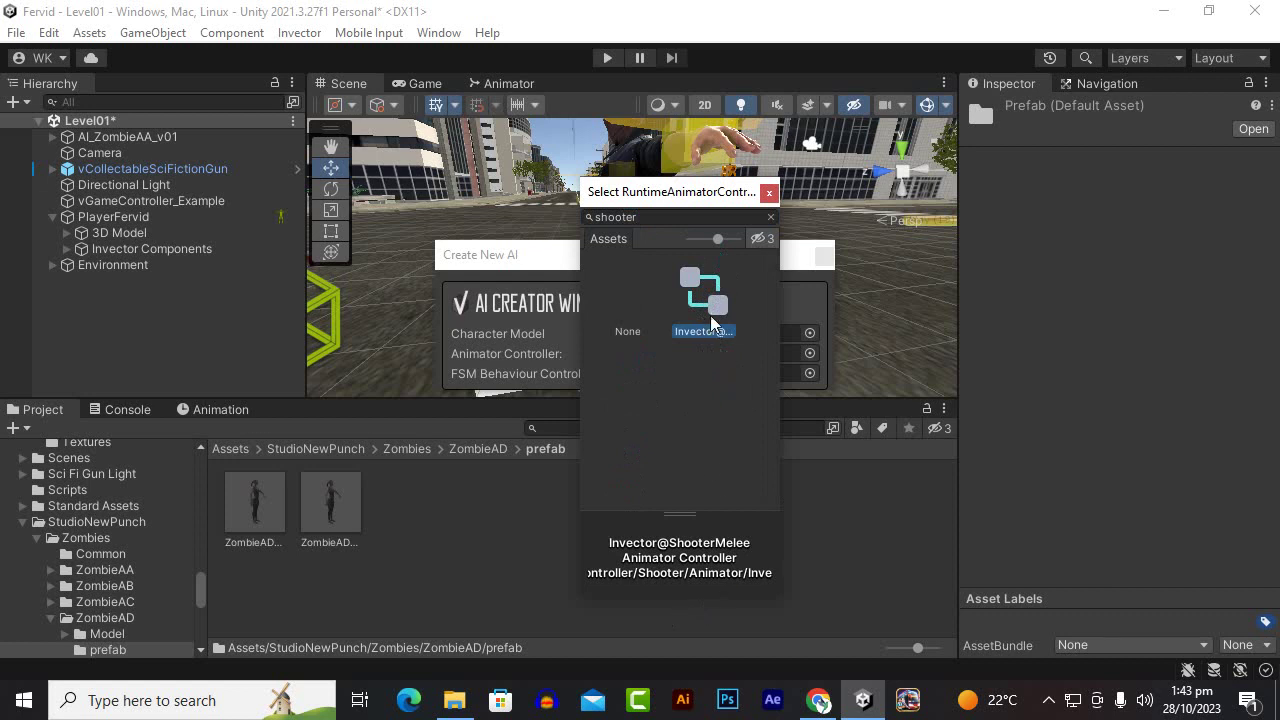
{"action": "double_click", "coordinate": [711, 320]}
Open the FSM behaviour picker and scroll down to select FSM_Shooter
{"action": "left_click", "coordinate": [810, 373]}
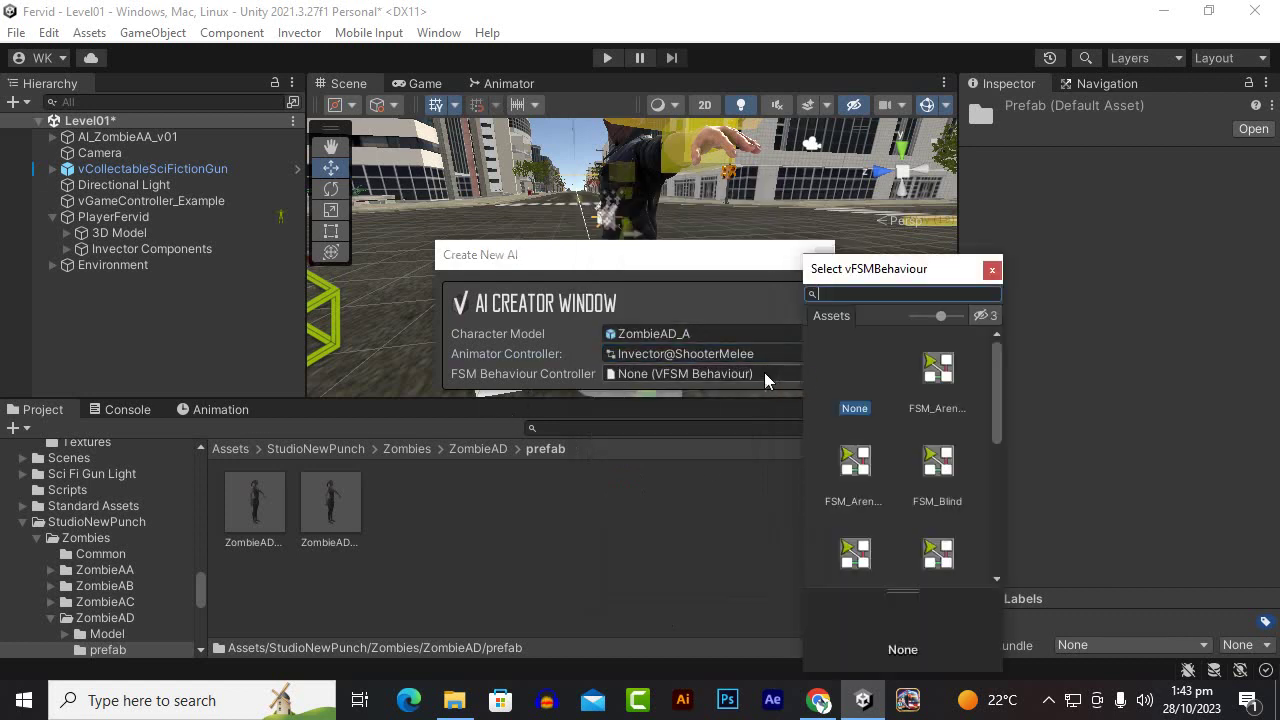
{"action": "left_click_drag", "start_coordinate": [855, 280], "coordinate": [775, 255]}
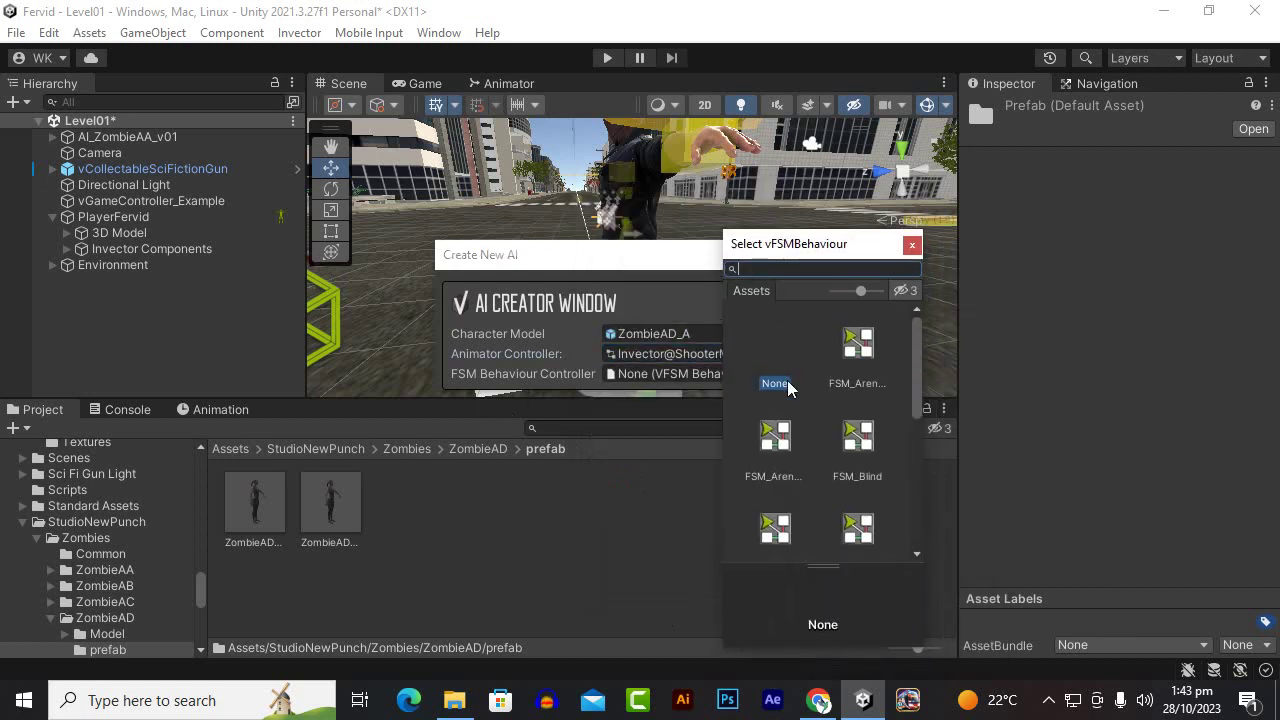
{"action": "scroll", "coordinate": [799, 432], "scroll_direction": "down", "scroll_amount": 1}
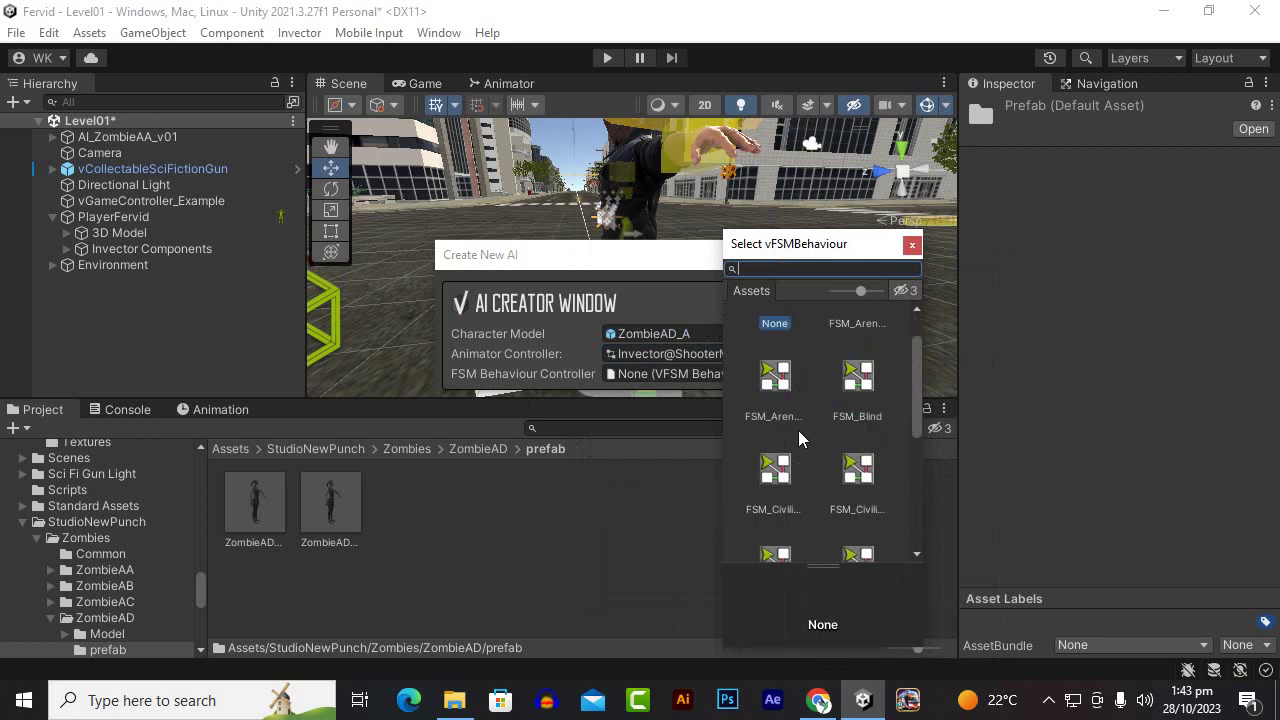
{"action": "scroll", "coordinate": [799, 432], "scroll_direction": "down", "scroll_amount": 1}
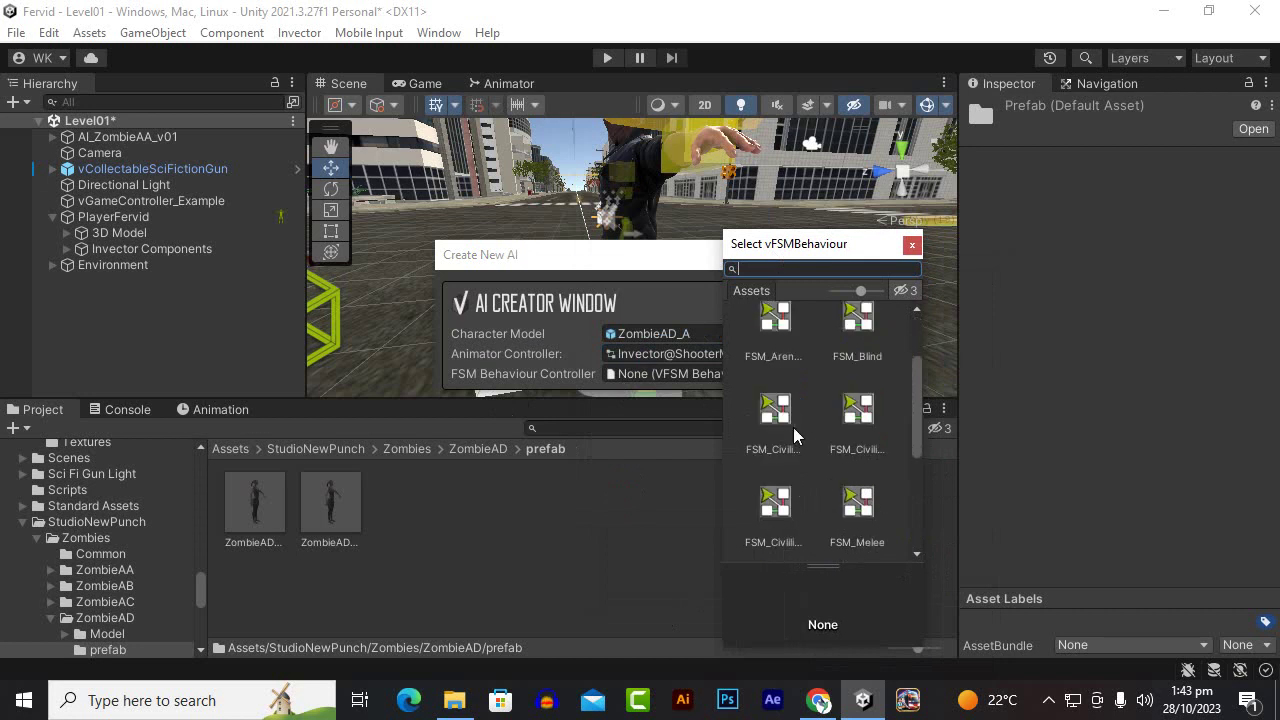
{"action": "scroll", "coordinate": [793, 432], "scroll_direction": "down", "scroll_amount": 1}
{"action": "scroll", "coordinate": [797, 438], "scroll_direction": "down", "scroll_amount": 1}
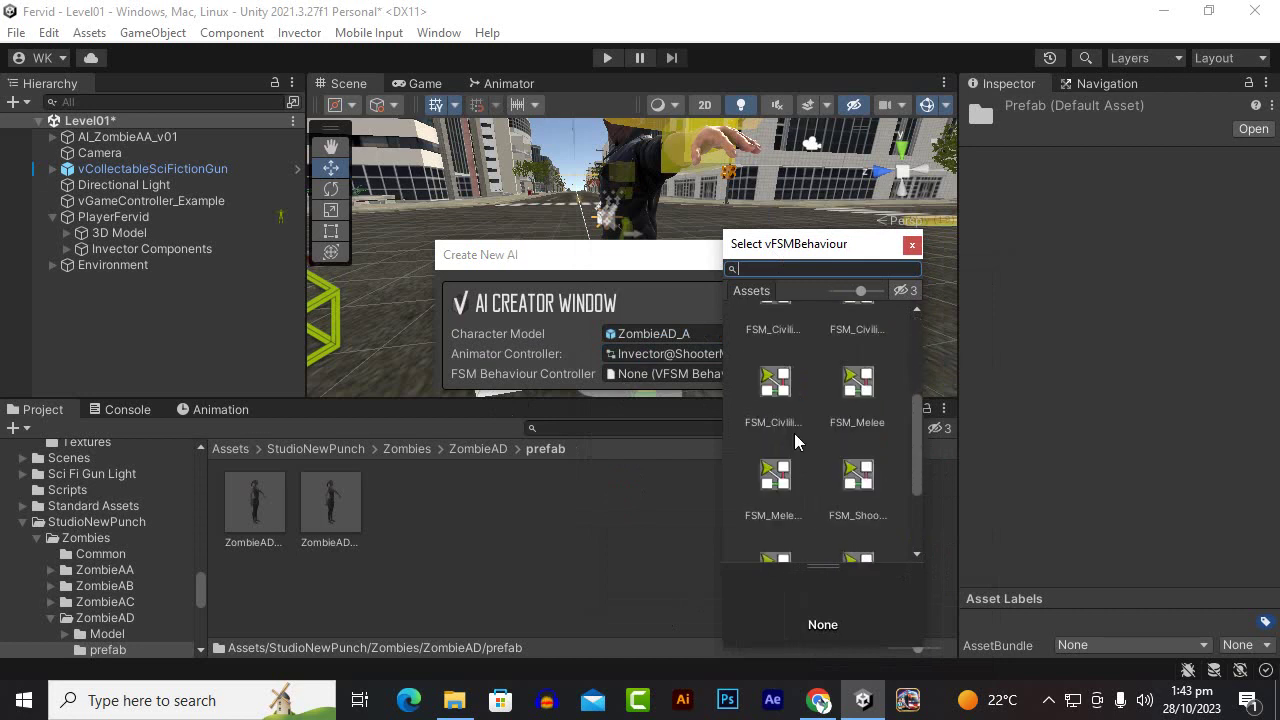
{"action": "left_click", "coordinate": [863, 490]}
Try FSM_ShooterBoss, FSM_ShooterCompanion and FSM_ShooterCover, then settle on FSM_Shooter
{"action": "scroll", "coordinate": [836, 440], "scroll_direction": "down", "scroll_amount": 2}
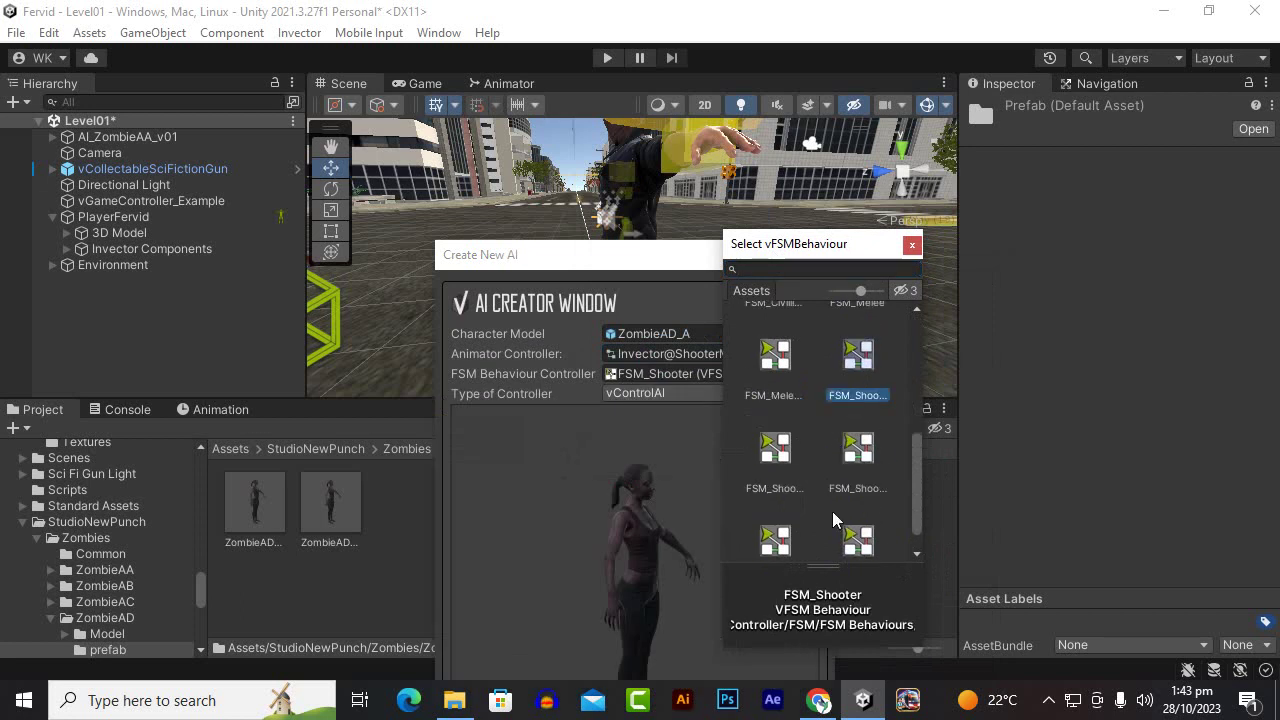
{"action": "left_click", "coordinate": [776, 452]}
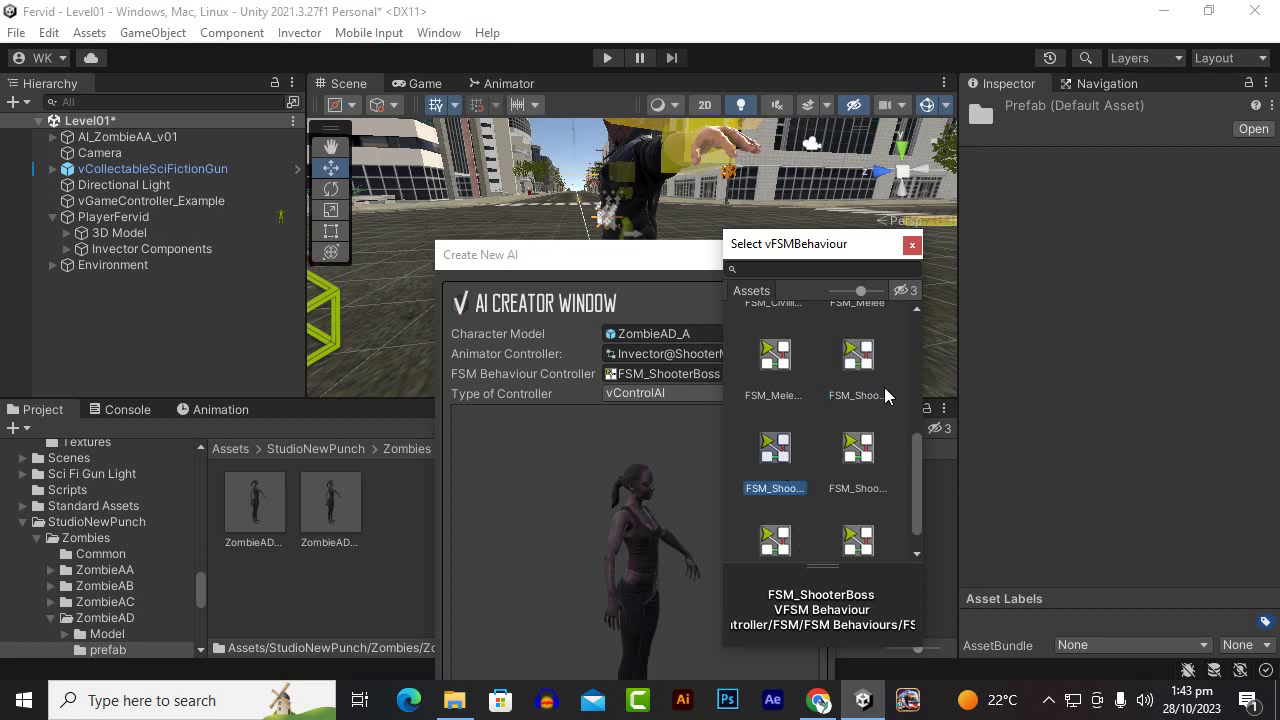
{"action": "left_click", "coordinate": [868, 372]}
{"action": "left_click", "coordinate": [867, 495]}
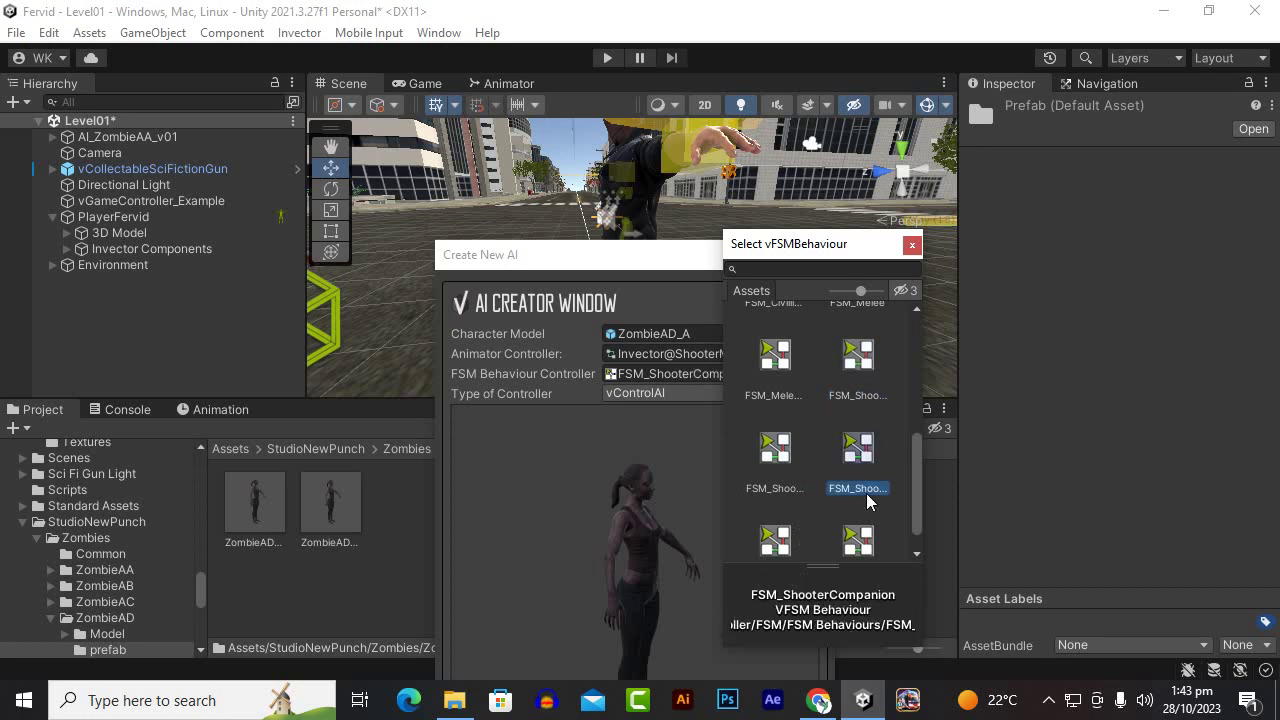
{"action": "scroll", "coordinate": [838, 502], "scroll_direction": "down", "scroll_amount": 1}
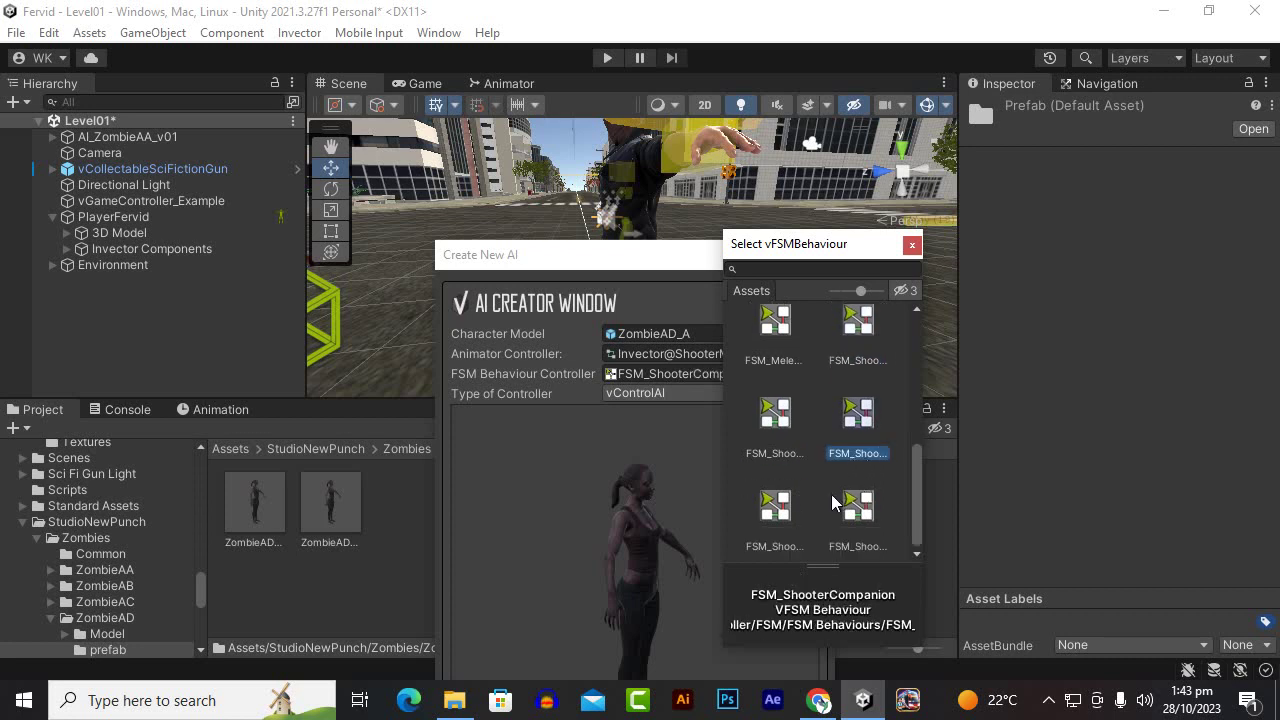
{"action": "left_click", "coordinate": [779, 514]}
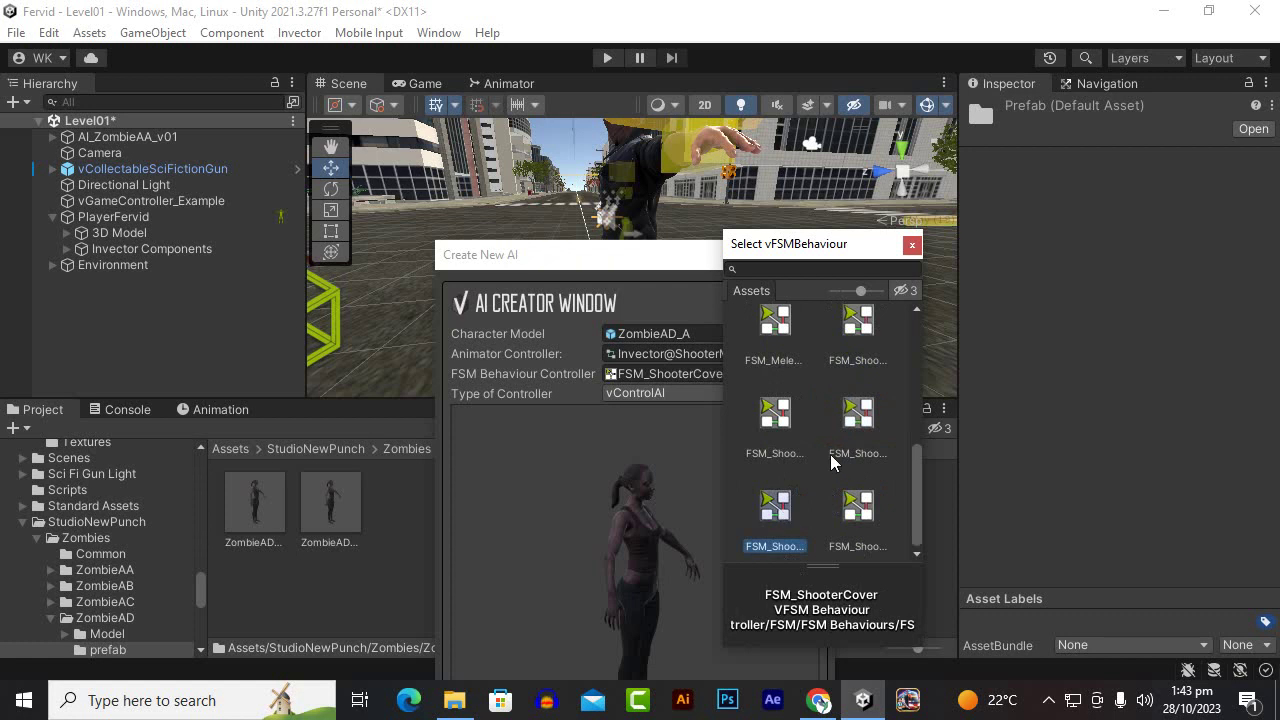
{"action": "scroll", "coordinate": [835, 458], "scroll_direction": "up", "scroll_amount": 2}
{"action": "left_click", "coordinate": [857, 385]}
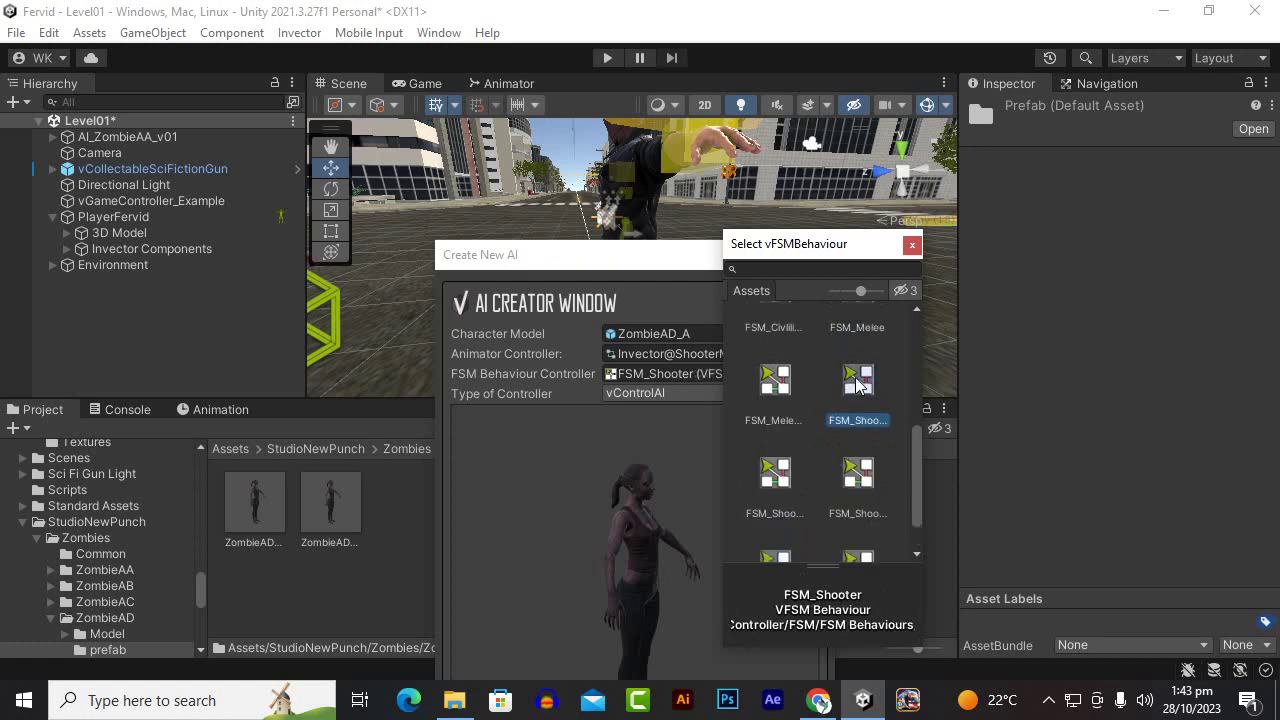
{"action": "double_click", "coordinate": [857, 385]}
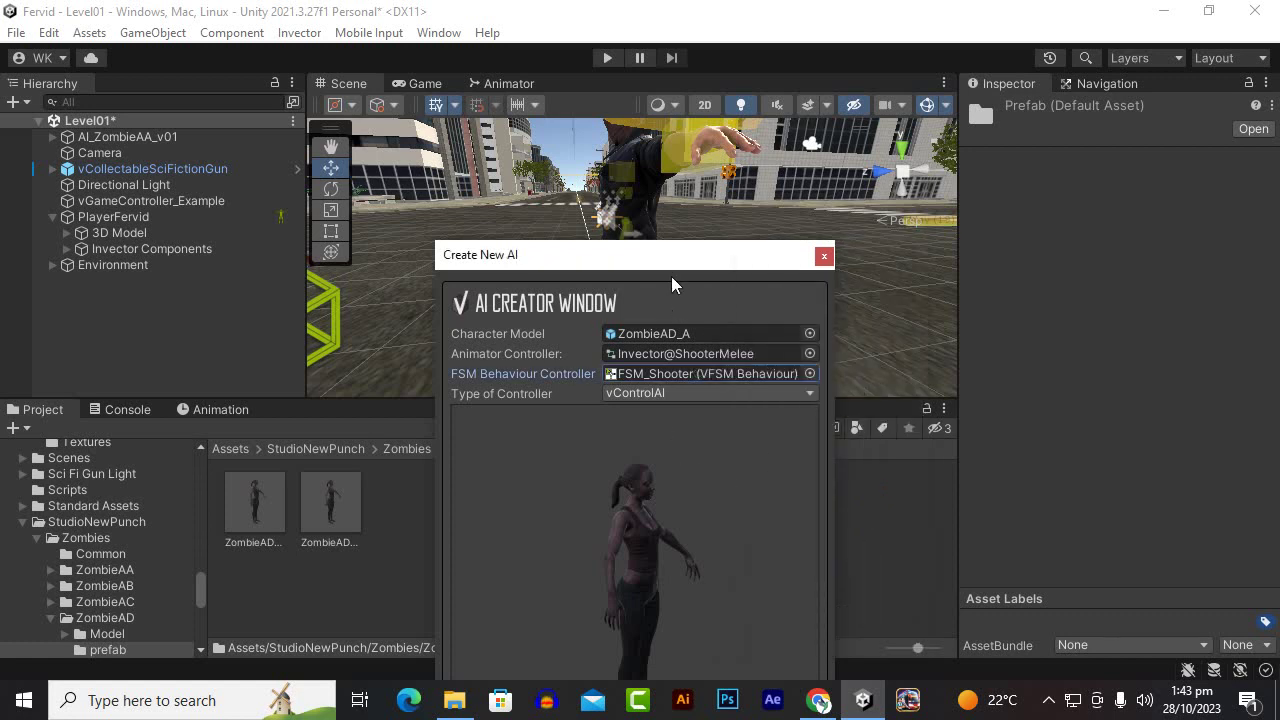
Choose vControlAIShooter as the controller type and create AI_ZombieAD_A in the scene
{"action": "left_click_drag", "start_coordinate": [671, 275], "coordinate": [649, 180]}
{"action": "left_click", "coordinate": [638, 298]}
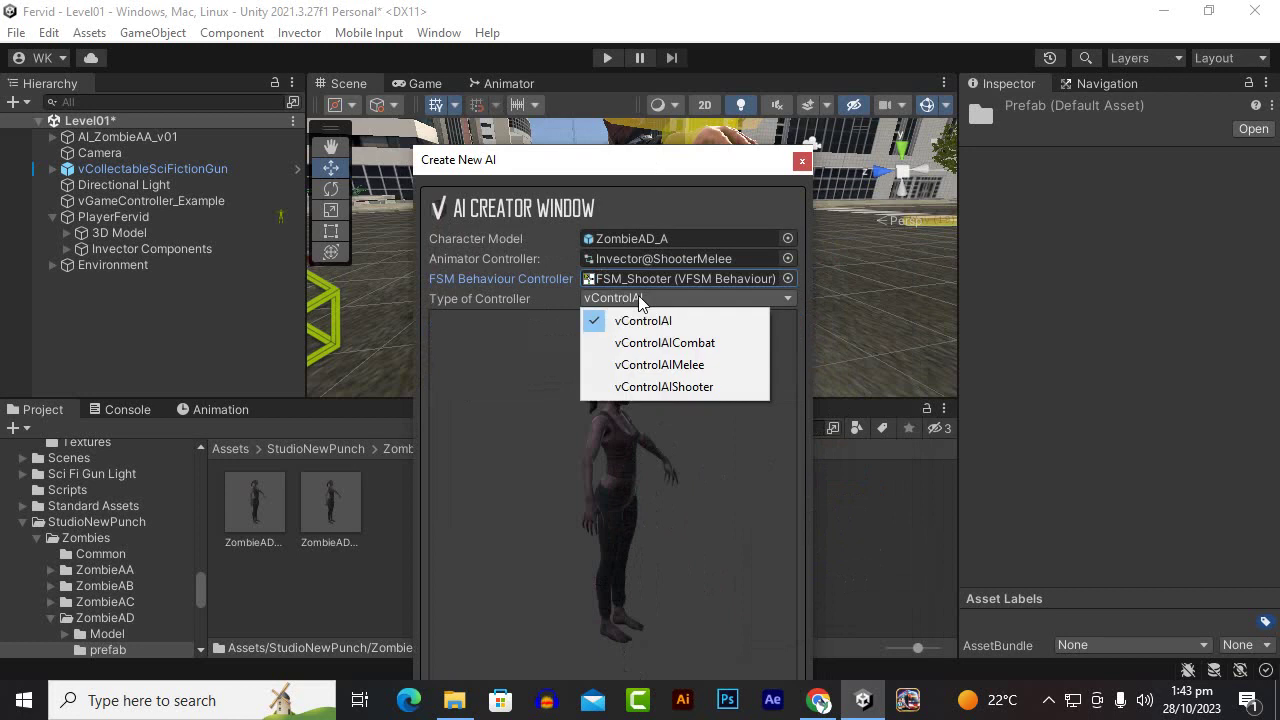
{"action": "left_click", "coordinate": [664, 386]}
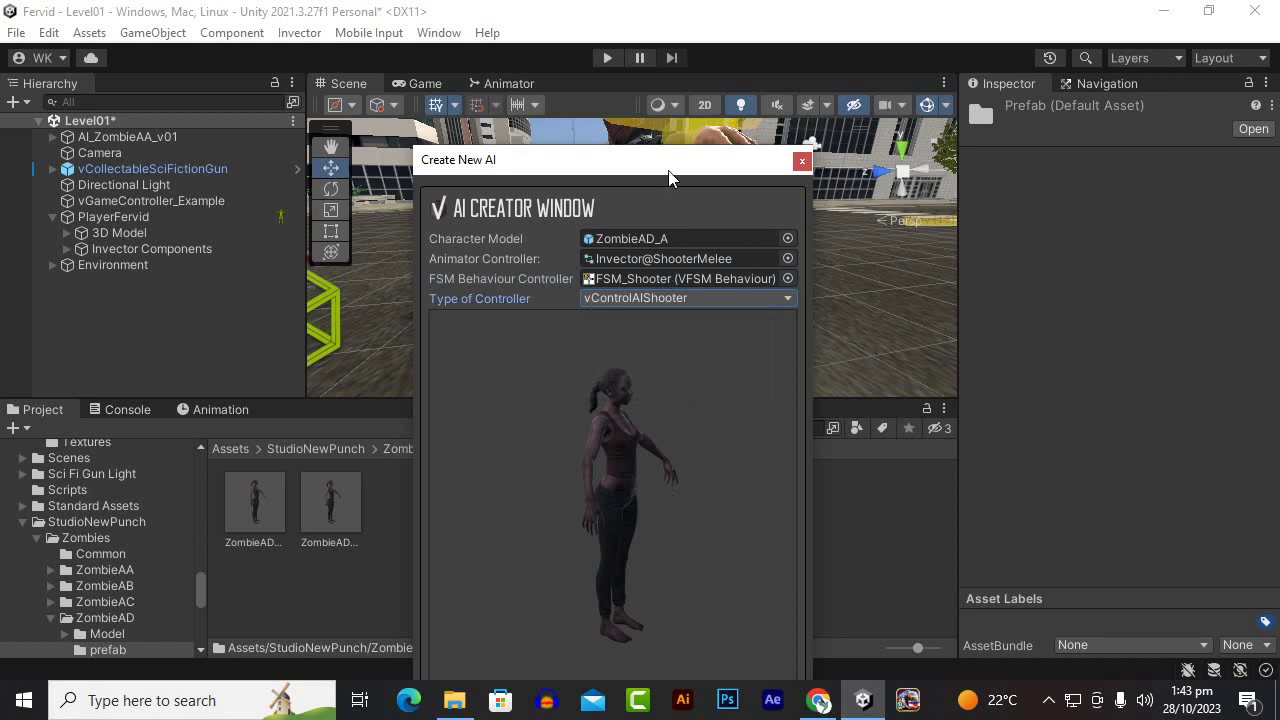
{"action": "left_click_drag", "start_coordinate": [669, 172], "coordinate": [690, 74]}
{"action": "left_click", "coordinate": [659, 627]}
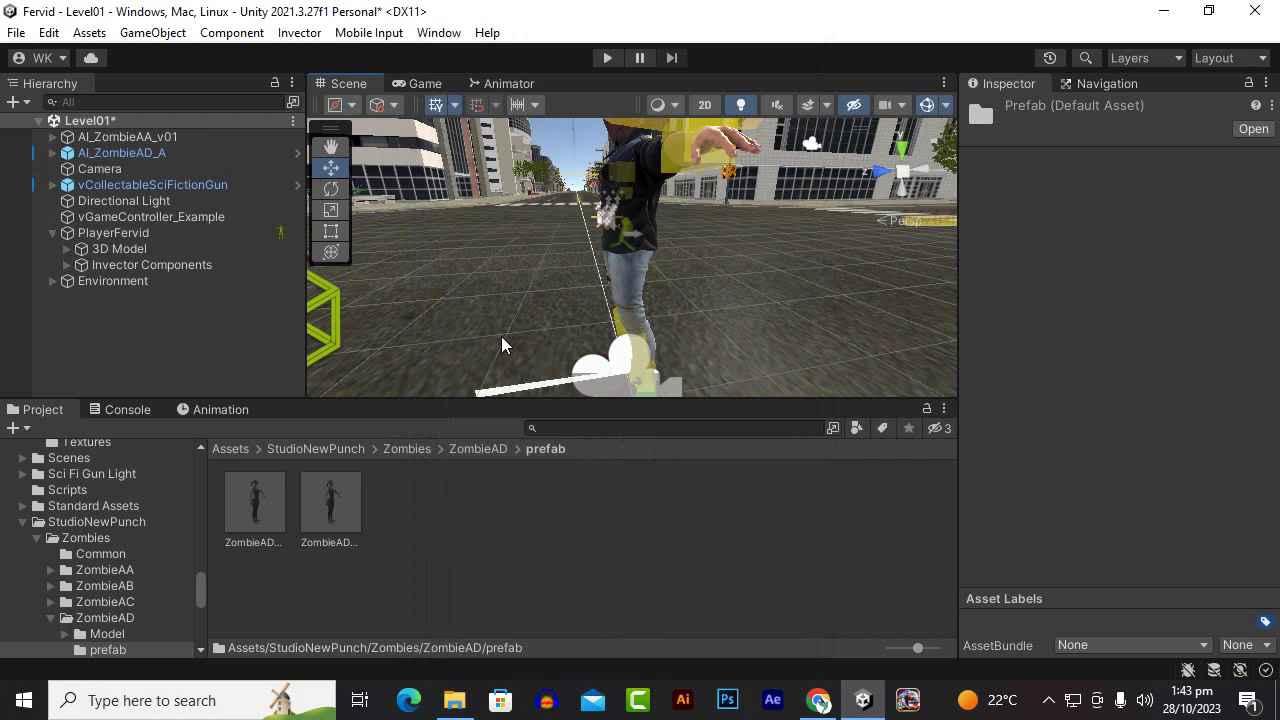
Select AI_ZombieAD_A in the Hierarchy, frame it, and orbit out to see it on the street
{"action": "left_click", "coordinate": [126, 139]}
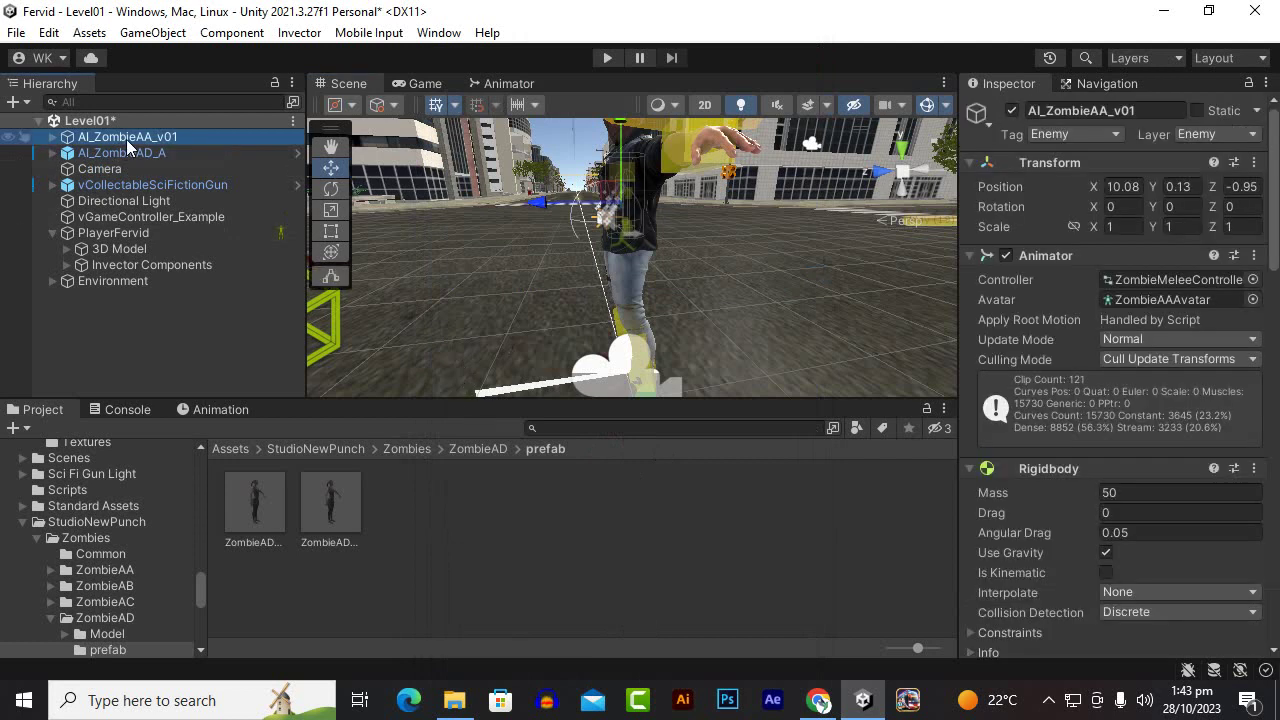
{"action": "left_click", "coordinate": [125, 150]}
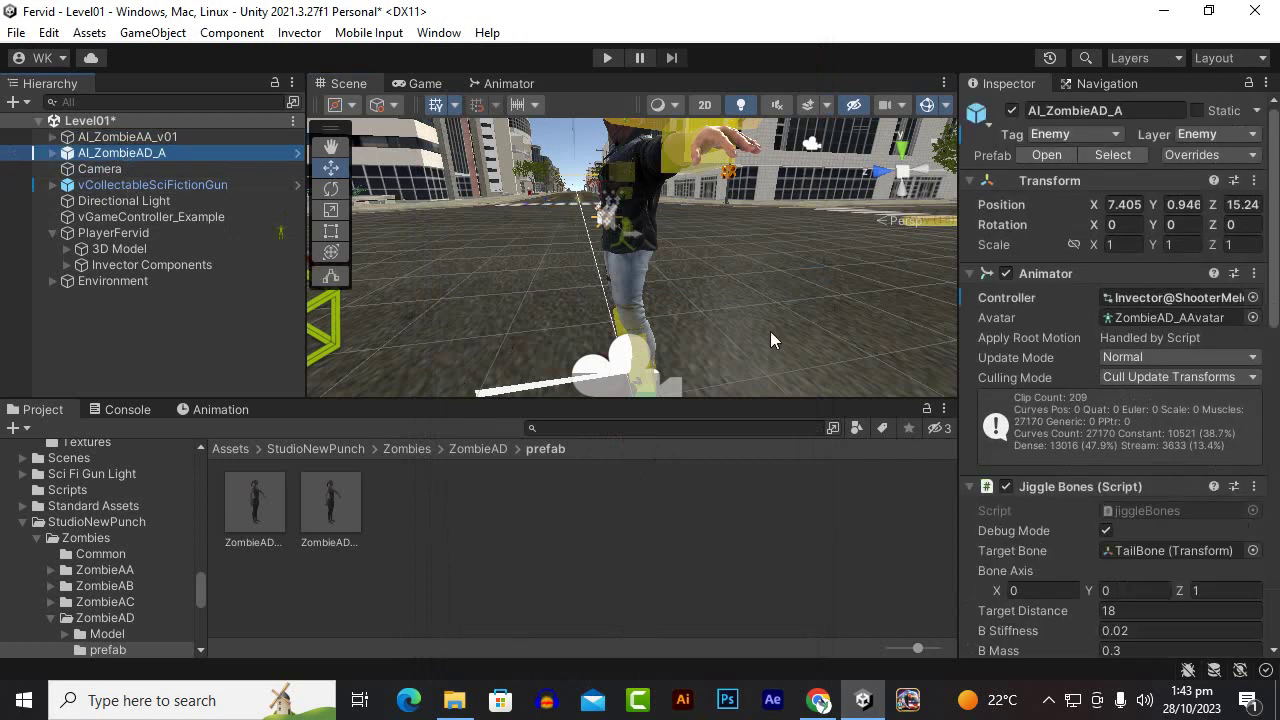
{"action": "key", "text": "f"}
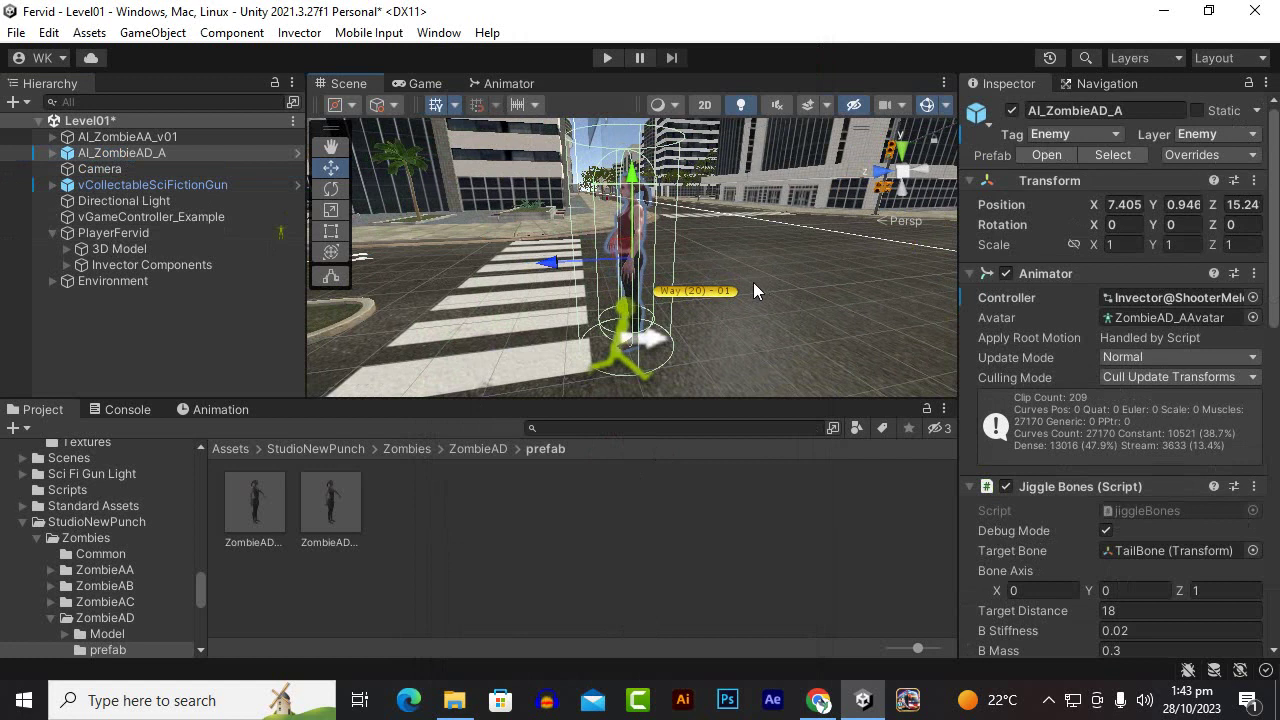
{"action": "mouse_move", "coordinate": [655, 327]}
{"action": "left_mouse_down", "text": "alt"}
{"action": "mouse_move", "coordinate": [797, 325]}
{"action": "mouse_move", "coordinate": [719, 275]}
{"action": "left_mouse_up", "text": "alt"}
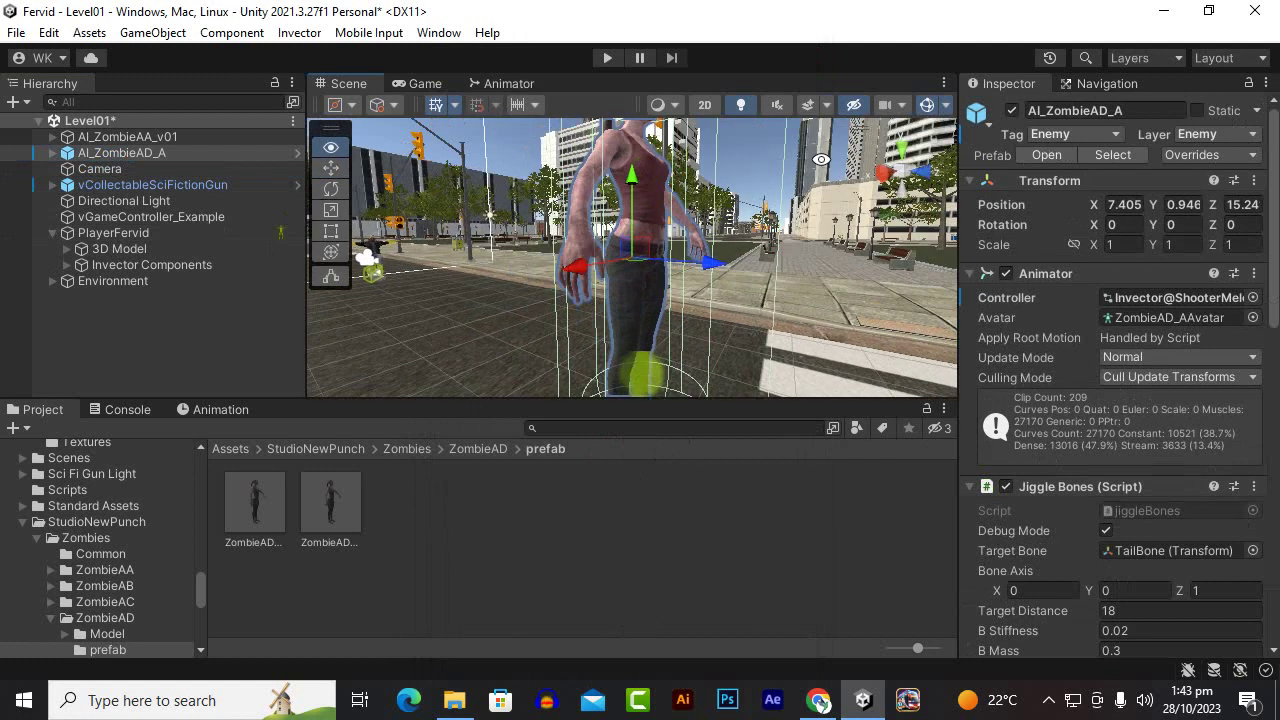
{"action": "scroll", "coordinate": [549, 286], "scroll_direction": "down", "scroll_amount": 5}
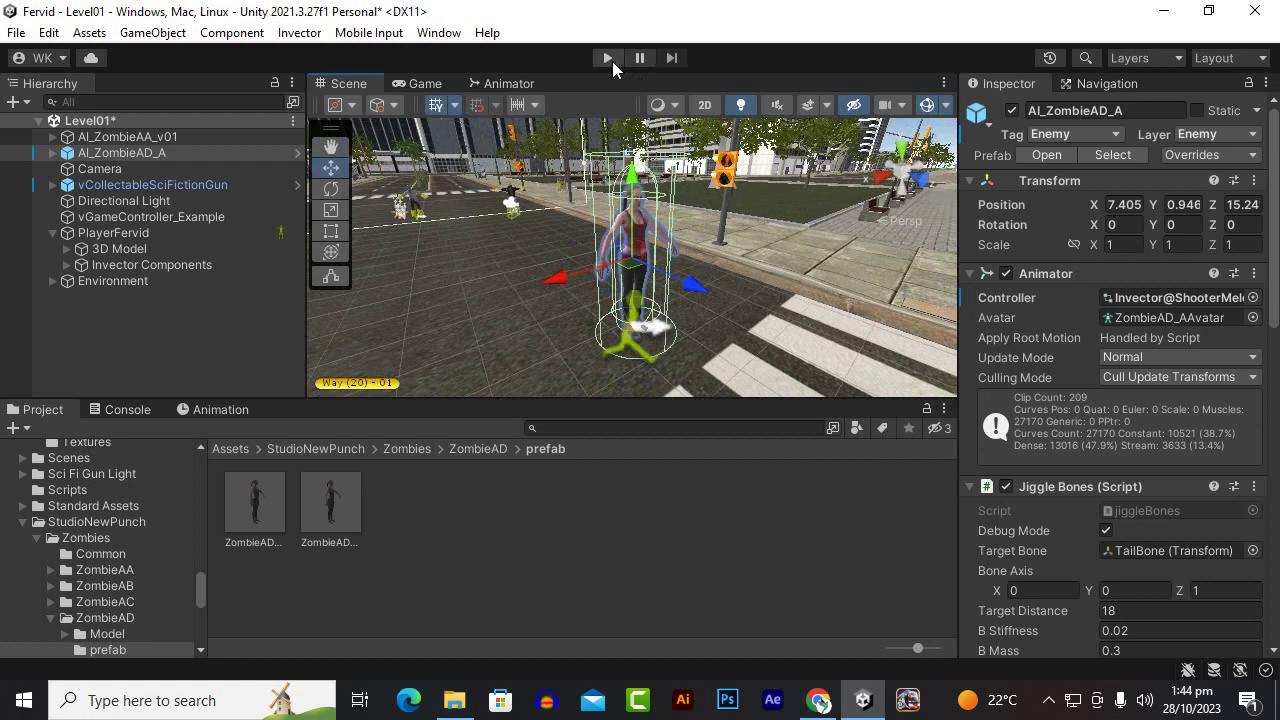
{"action": "left_click", "coordinate": [608, 58]}
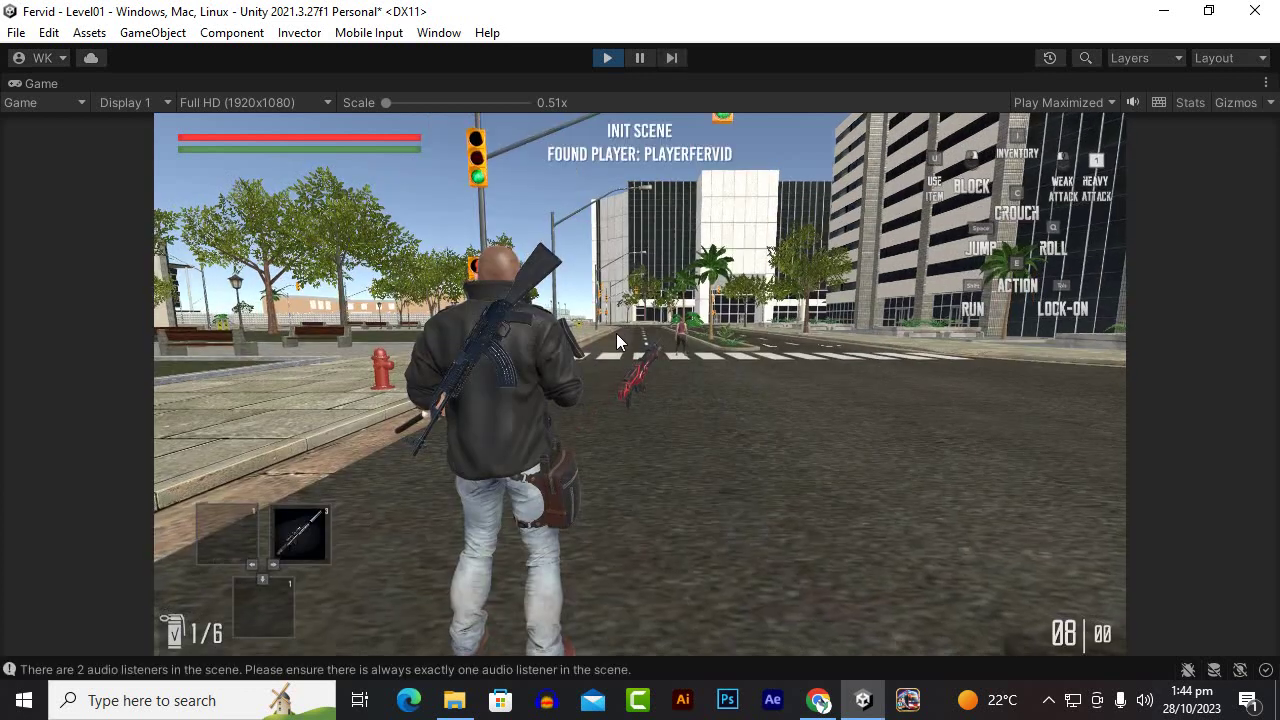
{"action": "key", "text": "w"}
{"action": "key", "text": "e"}
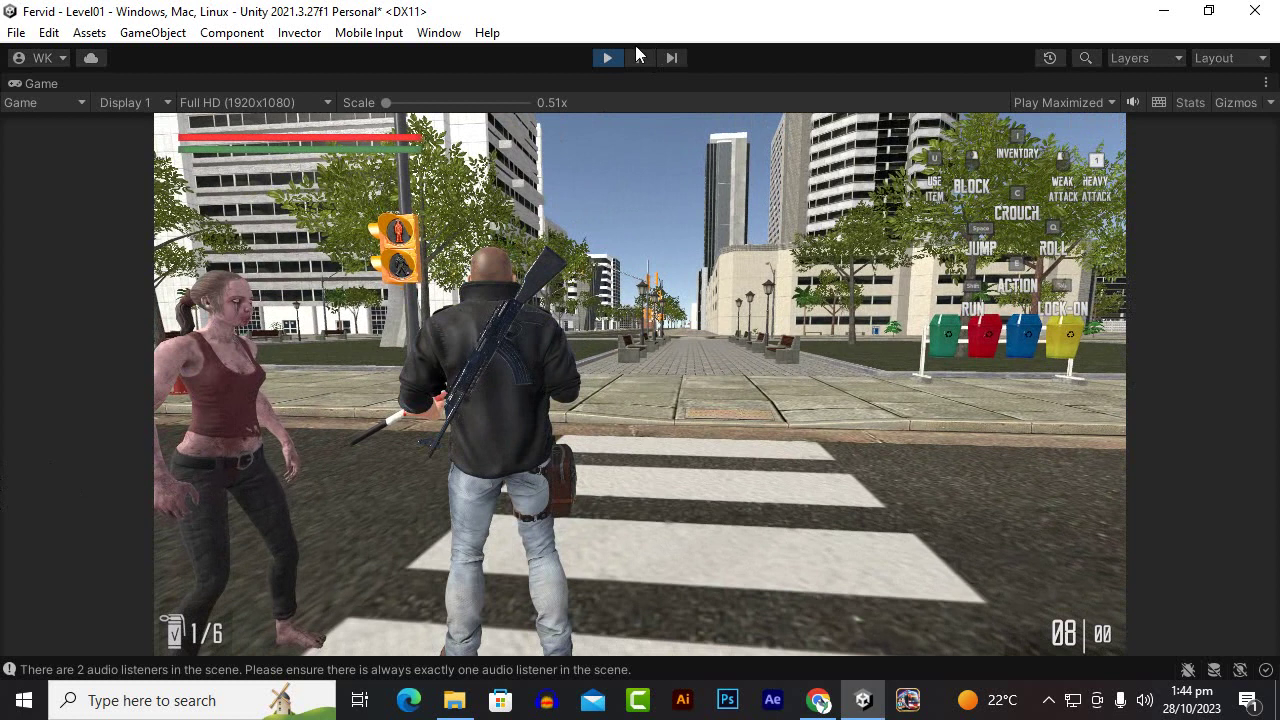
{"action": "left_click", "coordinate": [607, 57]}
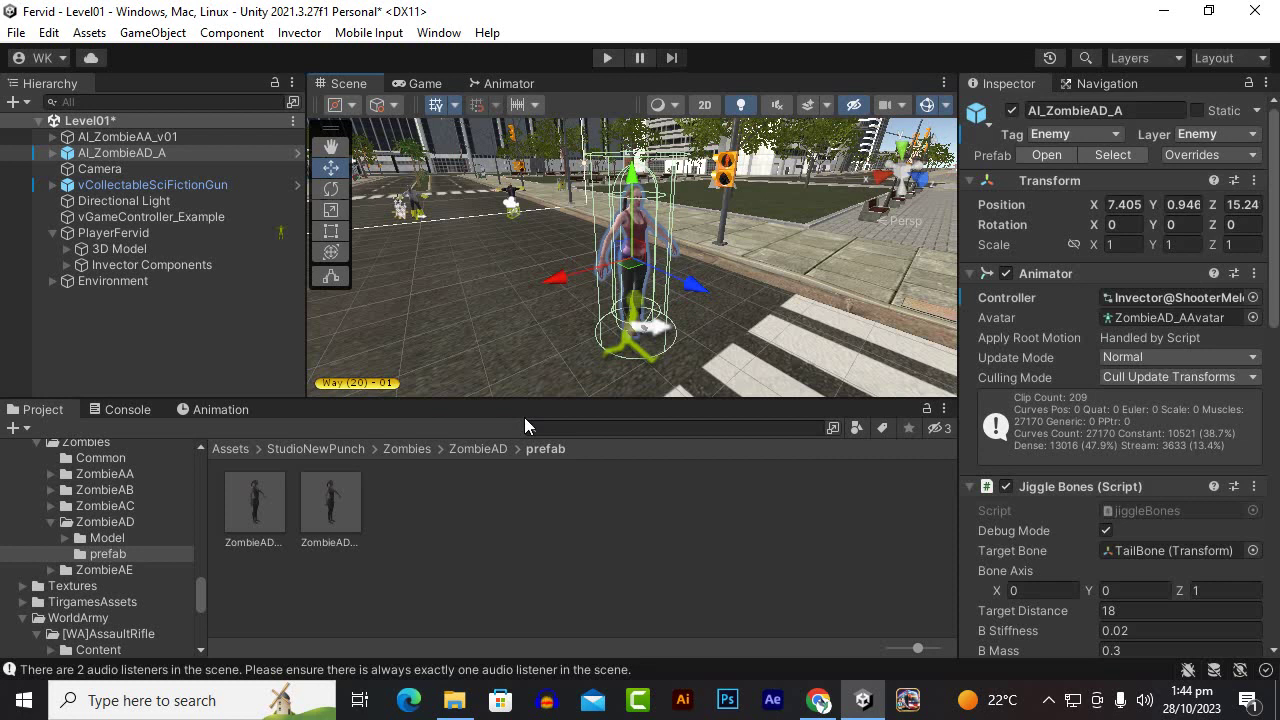
From Assets, open Invector-AIController > Prefabs > Weapons to list the AI weapon prefabs
{"action": "left_click", "coordinate": [228, 450]}
{"action": "scroll", "coordinate": [567, 586], "scroll_direction": "down", "scroll_amount": 2}
{"action": "scroll", "coordinate": [567, 594], "scroll_direction": "down", "scroll_amount": 1}
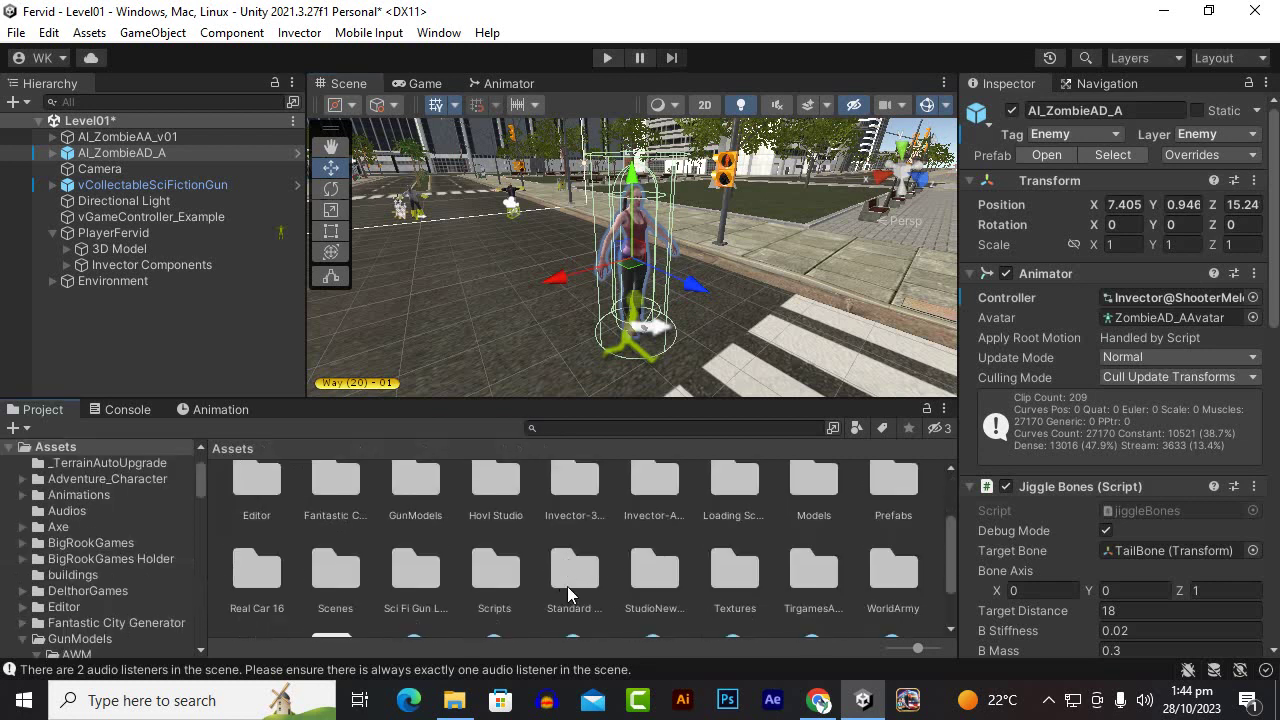
{"action": "double_click", "coordinate": [643, 480]}
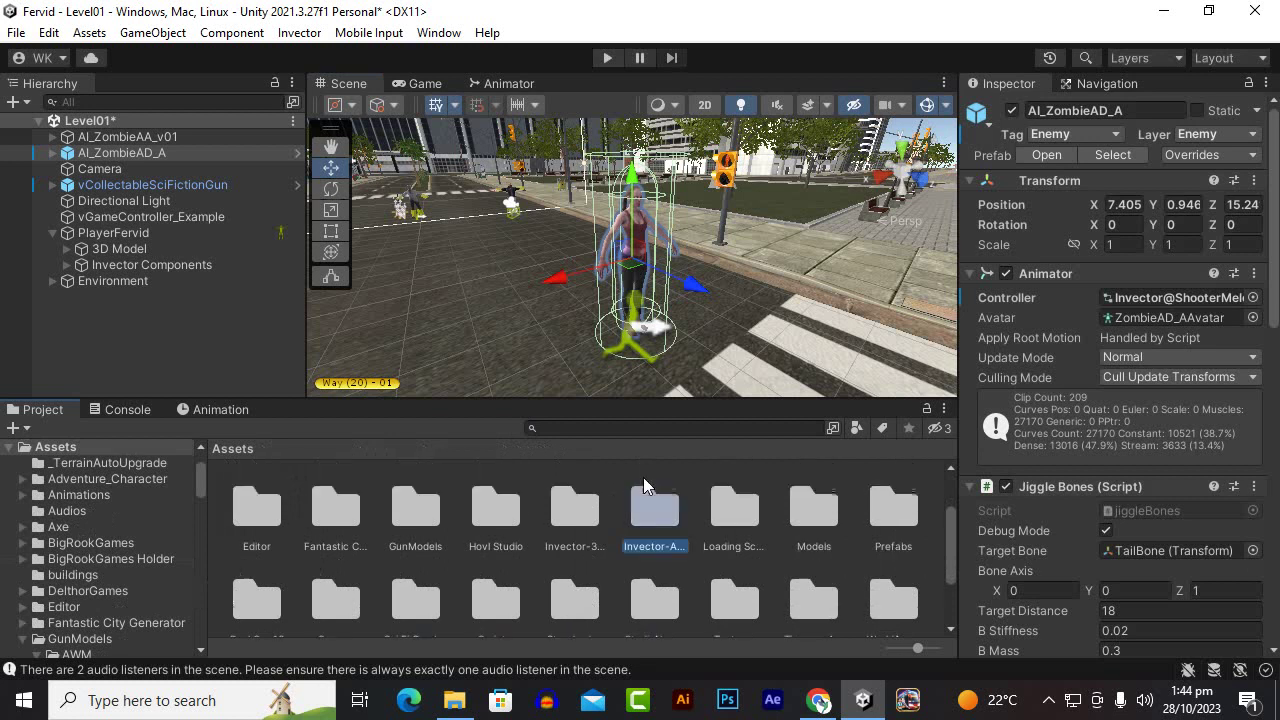
{"action": "double_click", "coordinate": [573, 490]}
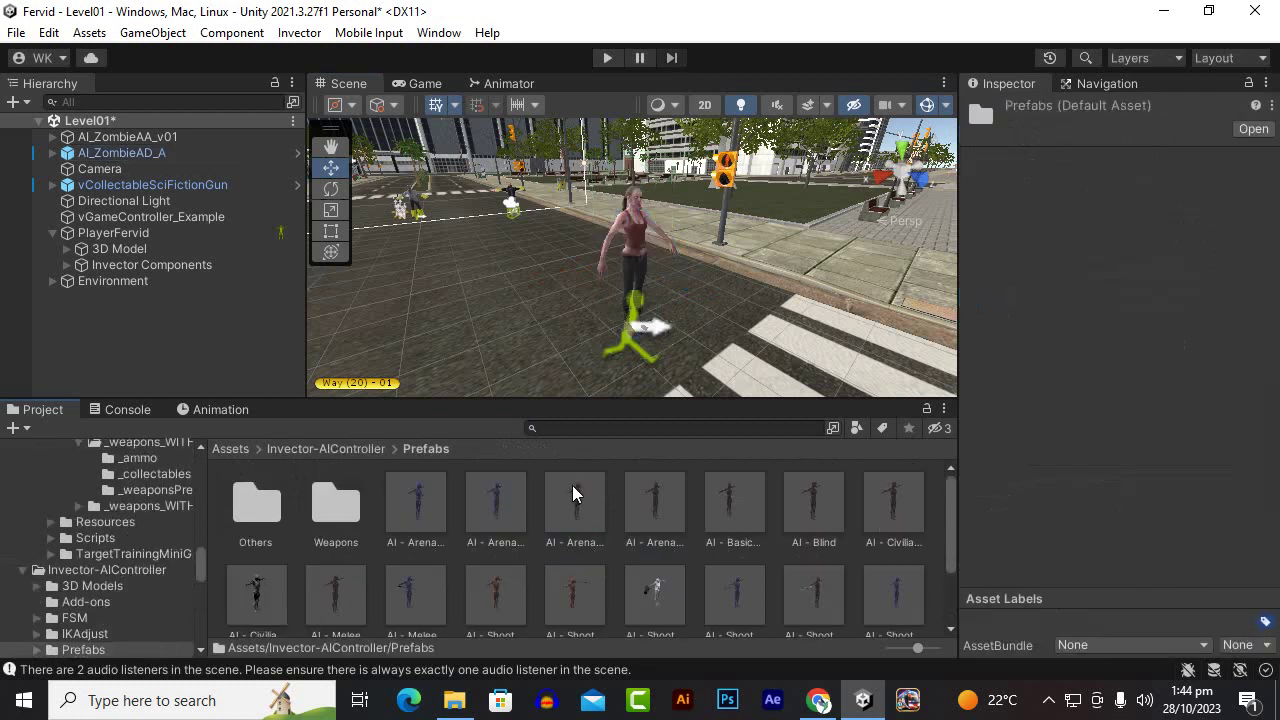
{"action": "double_click", "coordinate": [345, 488]}
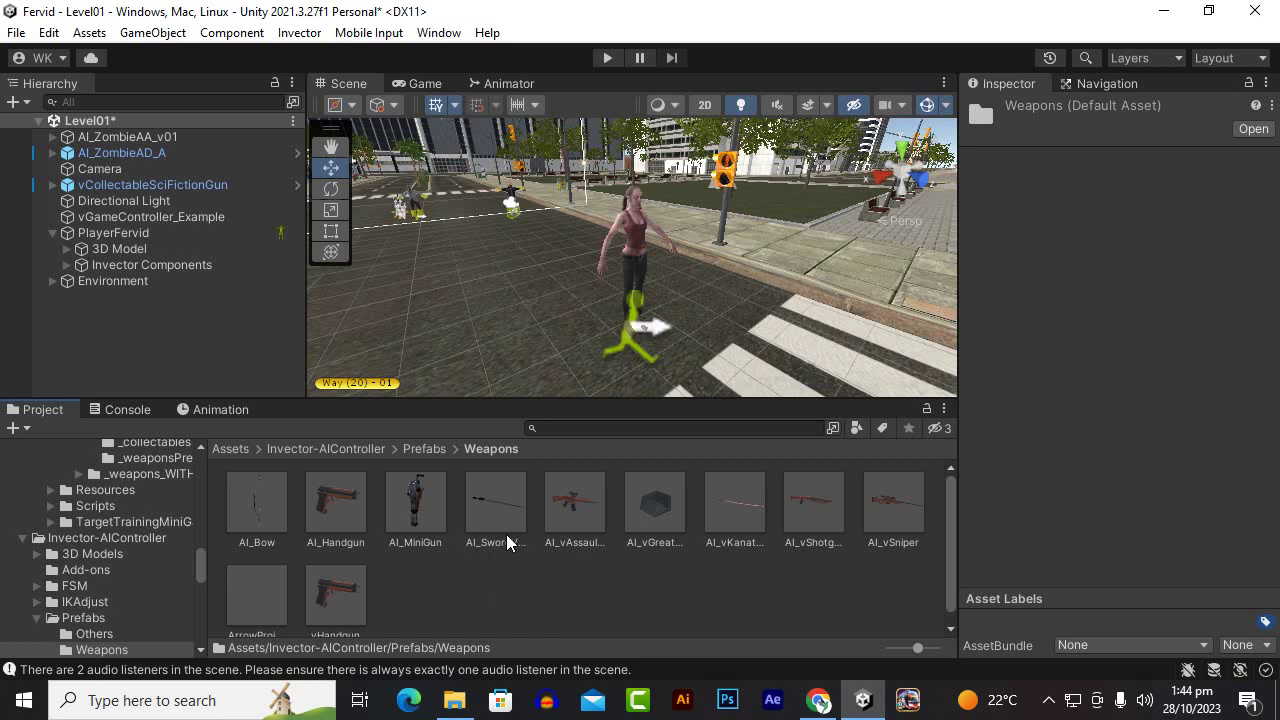
Place the AI_vAssaultRifle prefab on the street beside the zombie and frame it
{"action": "left_click_drag", "start_coordinate": [559, 505], "coordinate": [186, 329]}
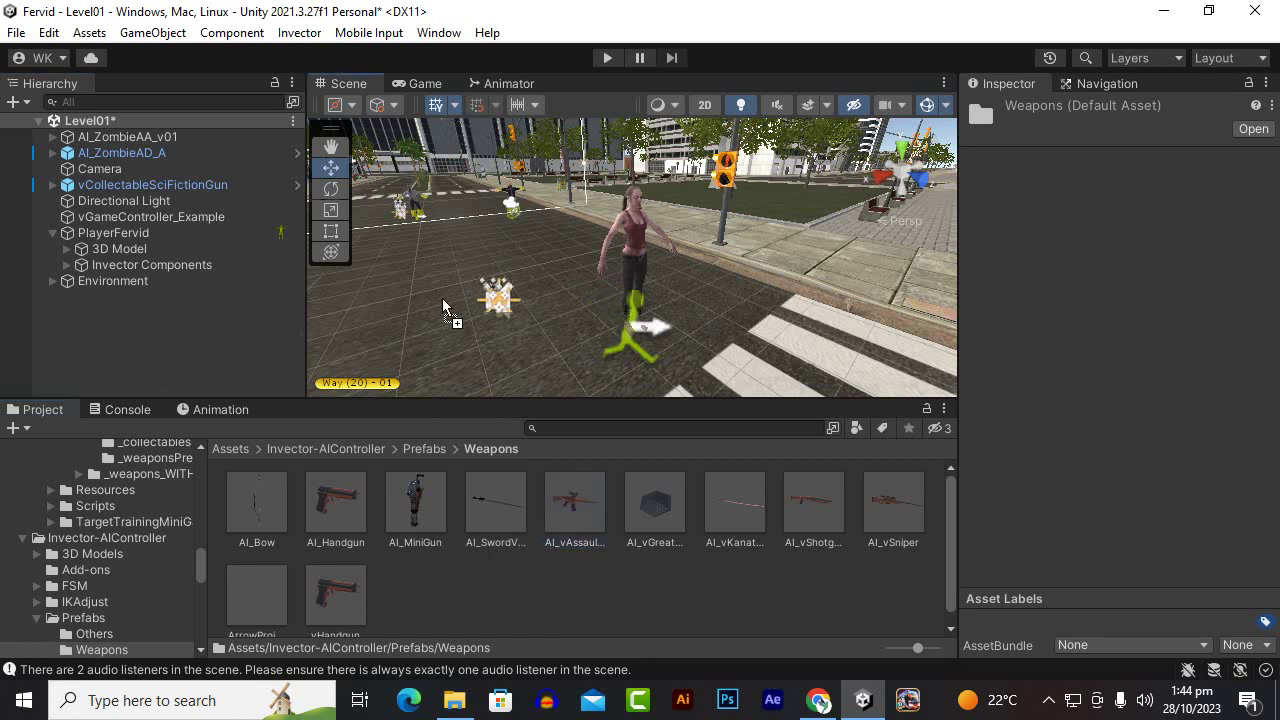
{"action": "left_click_drag", "start_coordinate": [186, 329], "coordinate": [655, 345]}
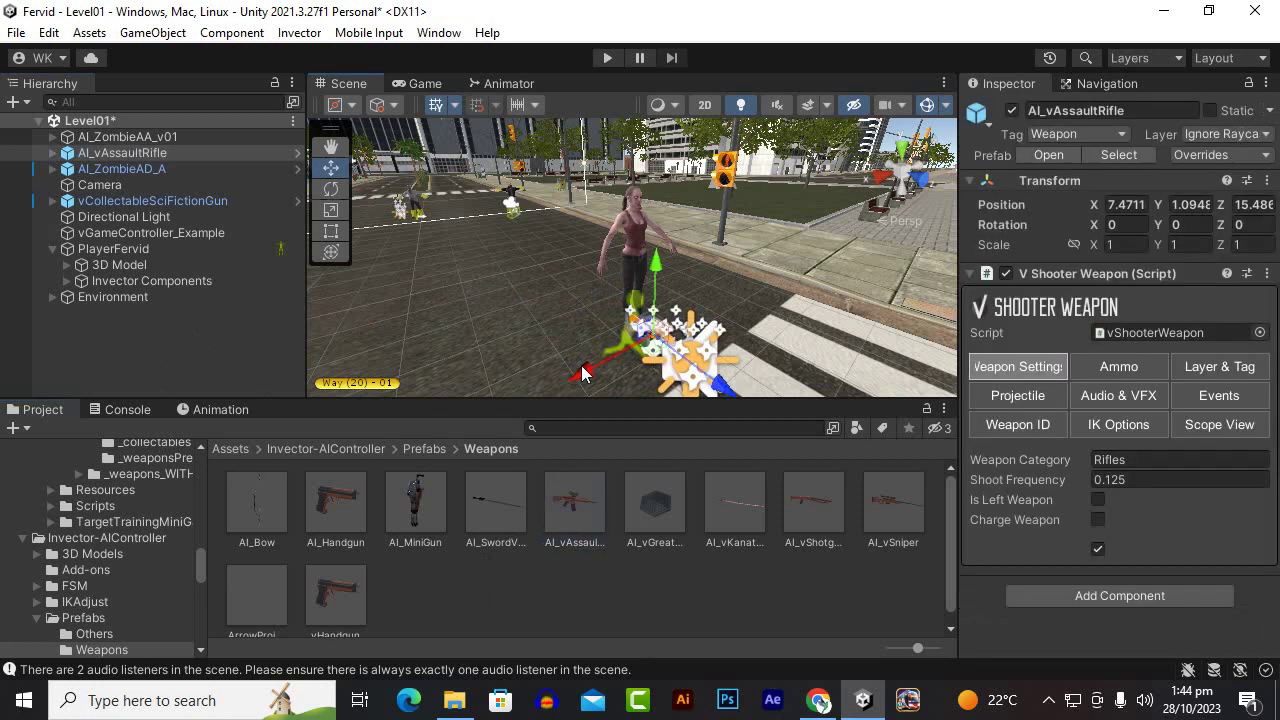
{"action": "key", "text": "f"}
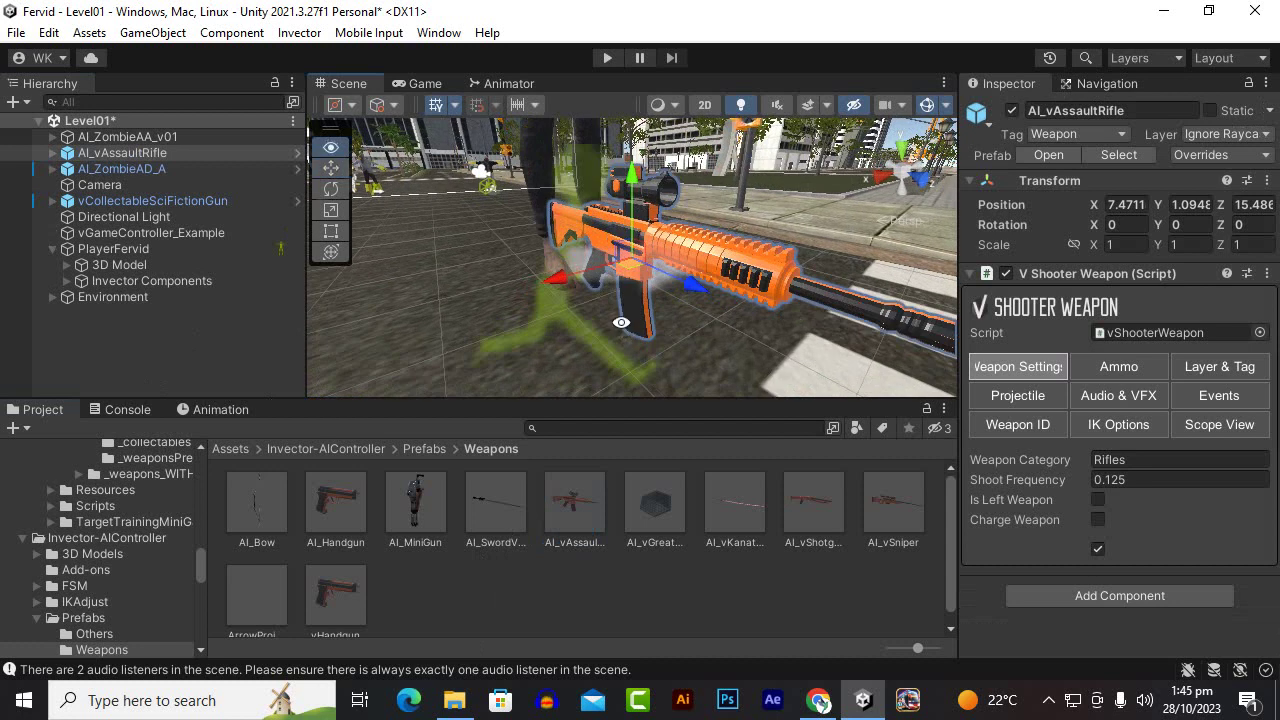
{"action": "left_click_drag", "start_coordinate": [621, 323], "coordinate": [808, 304], "text": "alt"}
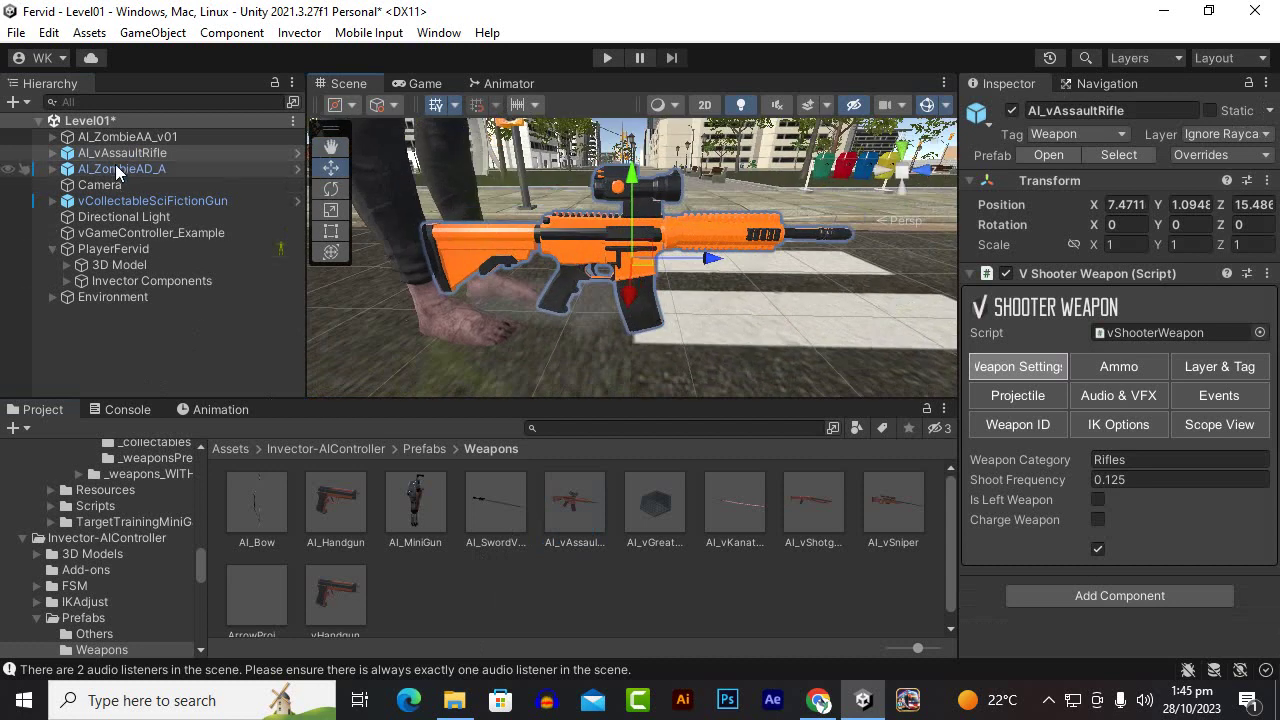
Unpack the AI_vAssaultRifle instance completely via its Hierarchy Prefab menu
{"action": "right_click", "coordinate": [118, 153]}
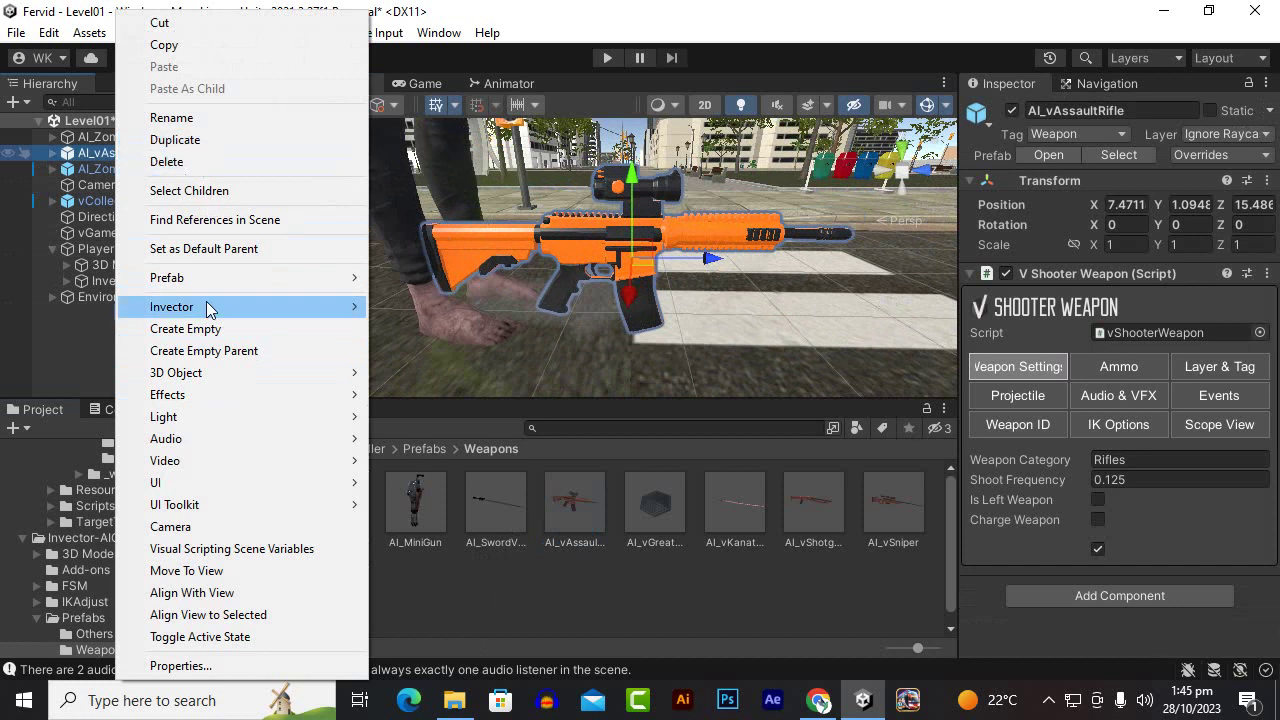
{"action": "mouse_move", "coordinate": [244, 396]}
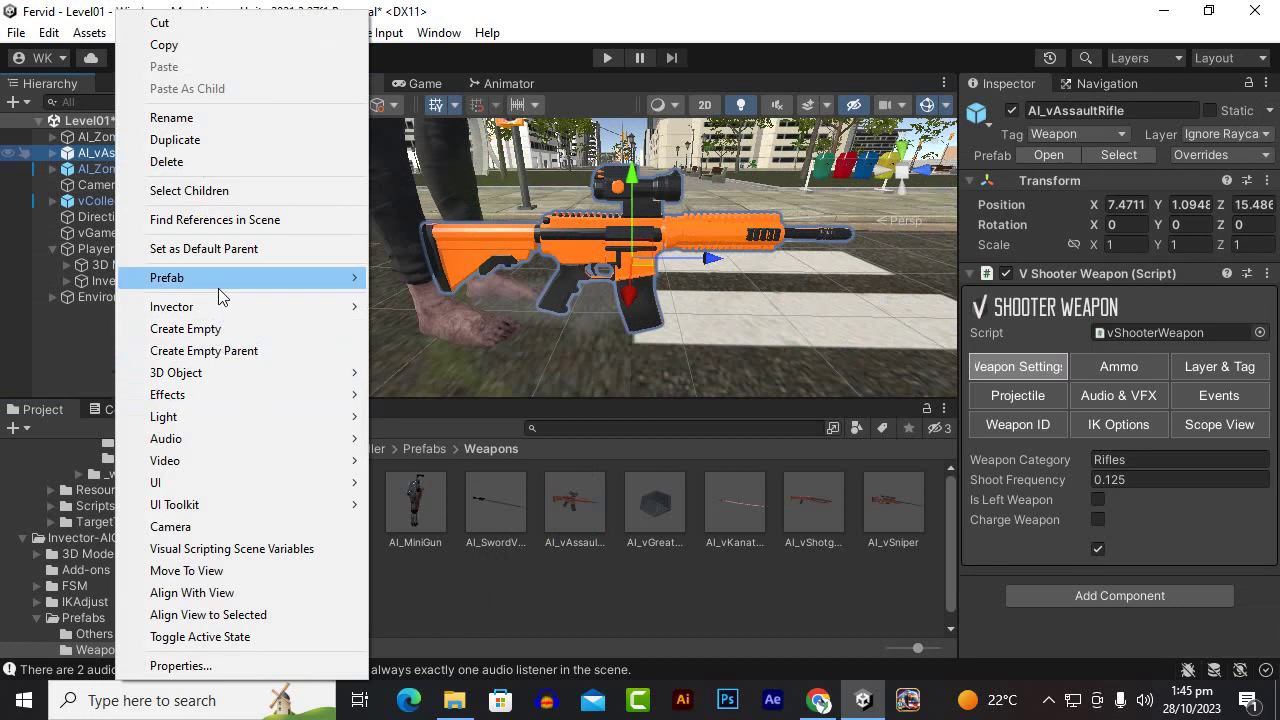
{"action": "mouse_move", "coordinate": [220, 278]}
{"action": "left_click", "coordinate": [476, 386]}
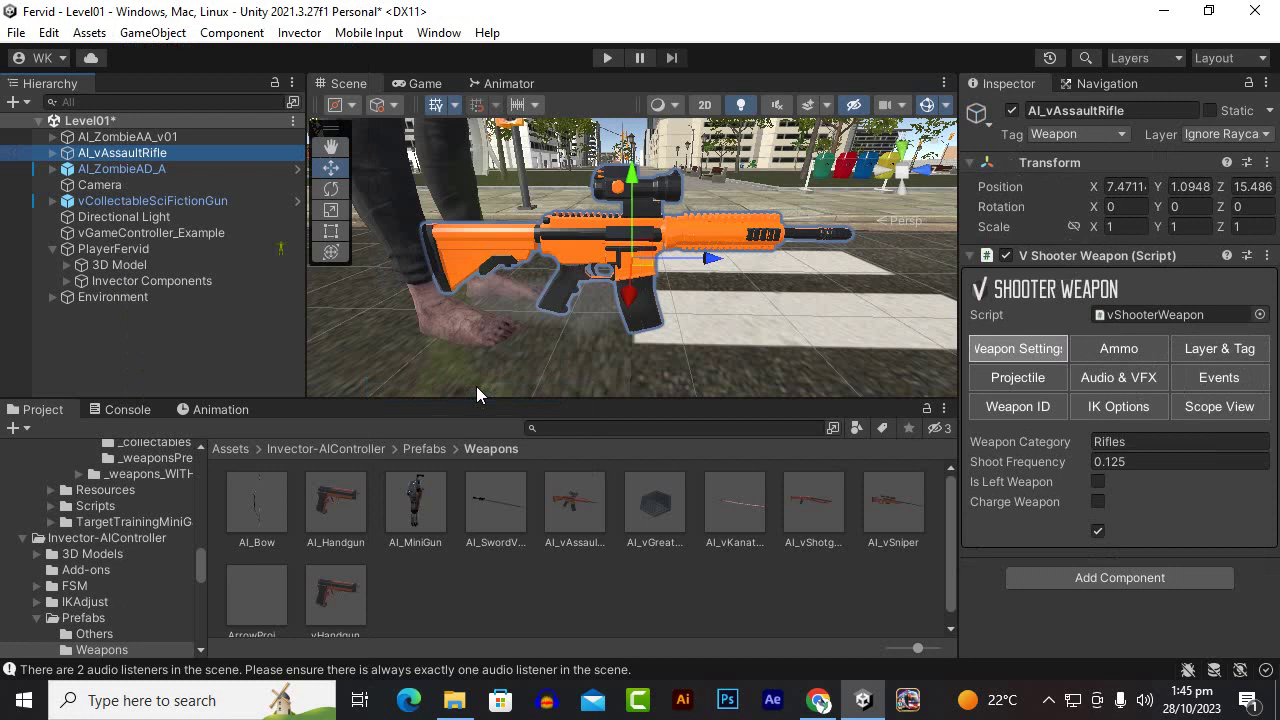
Rename the AI_vAssaultRifle object to AKM in the Inspector
{"action": "left_click", "coordinate": [1082, 108]}
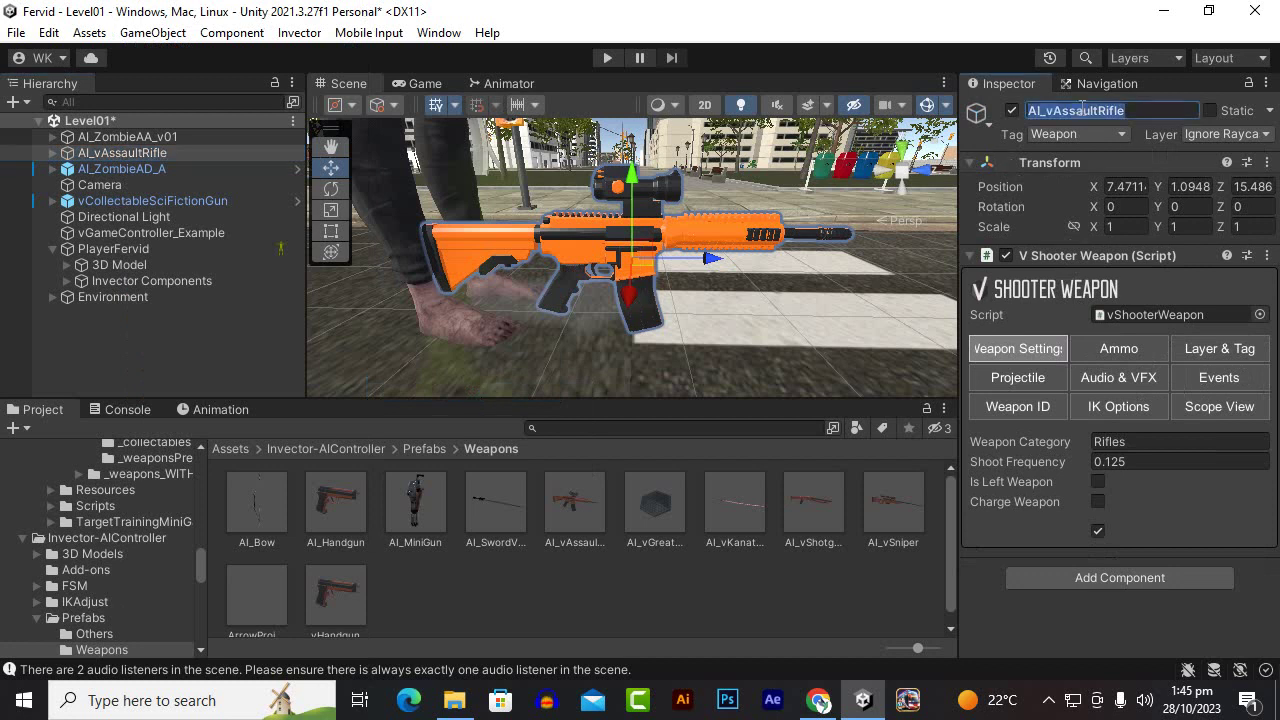
{"action": "type", "text": "AKM"}
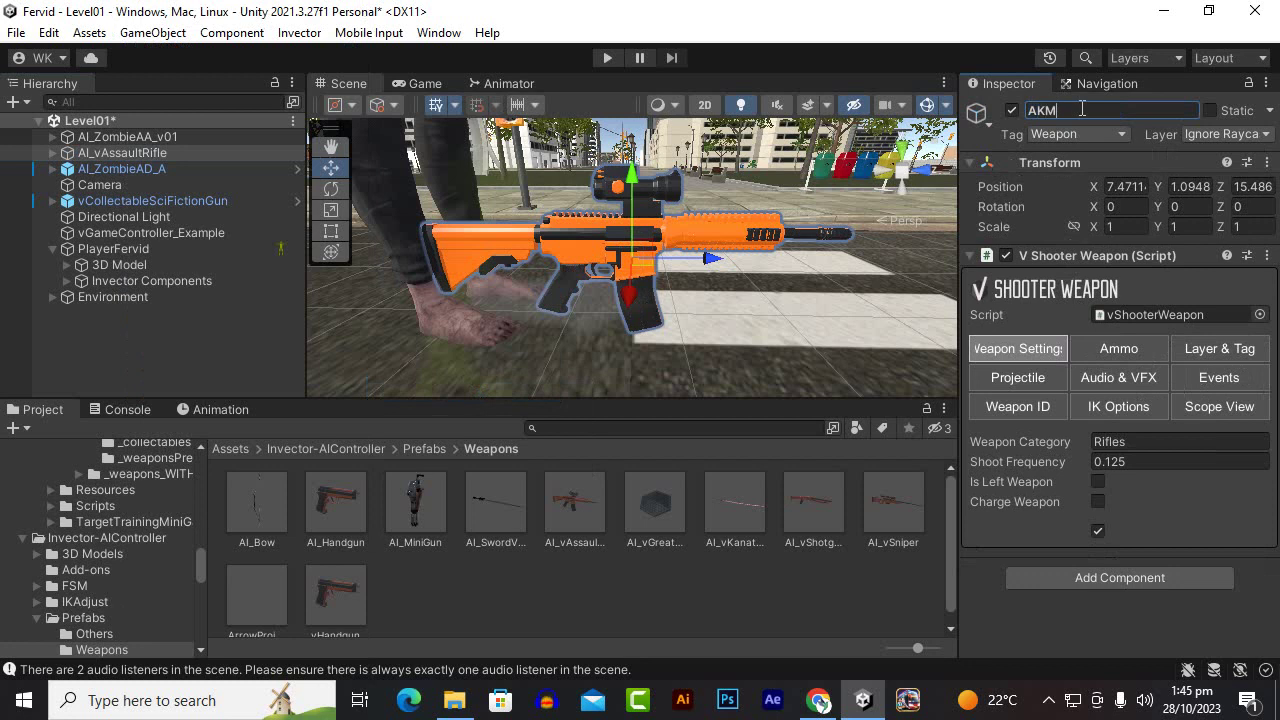
{"action": "key", "text": "Return"}
Expand AKM to select its renderer child, then return the Project window to Assets
{"action": "left_click", "coordinate": [78, 157]}
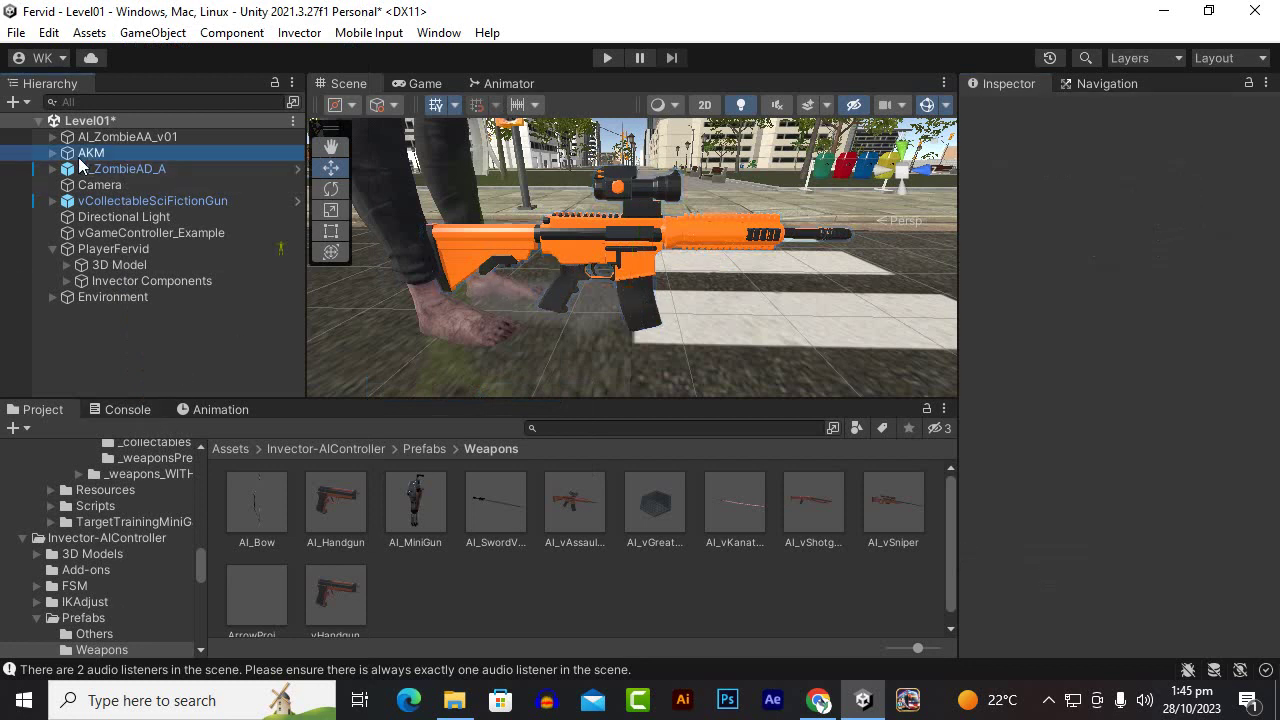
{"action": "left_click", "coordinate": [53, 153]}
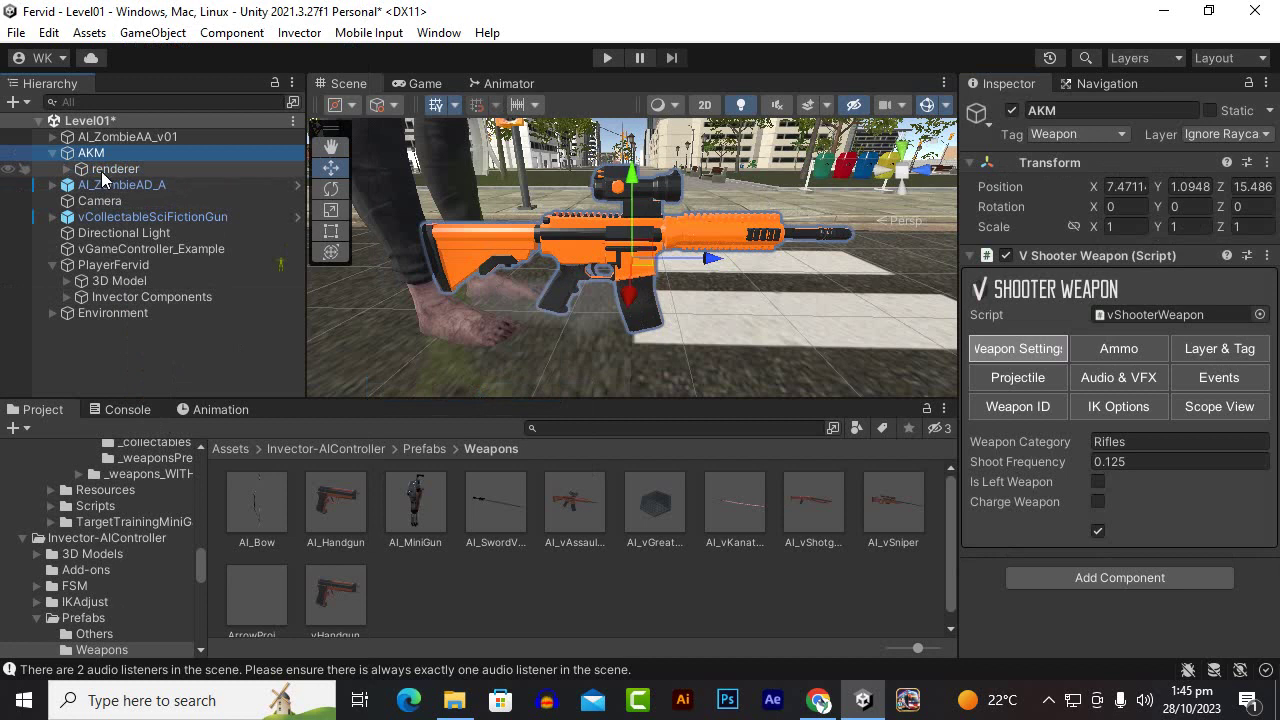
{"action": "left_click", "coordinate": [101, 169]}
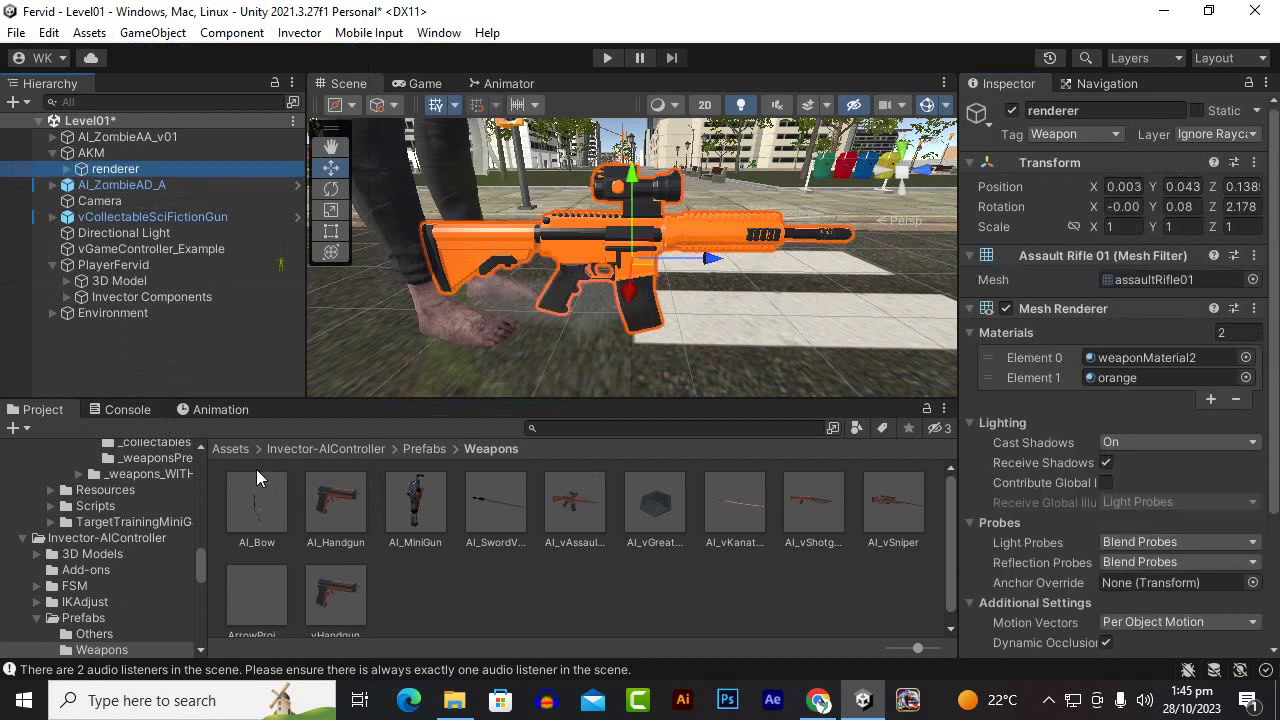
{"action": "left_click", "coordinate": [231, 449]}
{"action": "scroll", "coordinate": [505, 578], "scroll_direction": "down", "scroll_amount": 5}
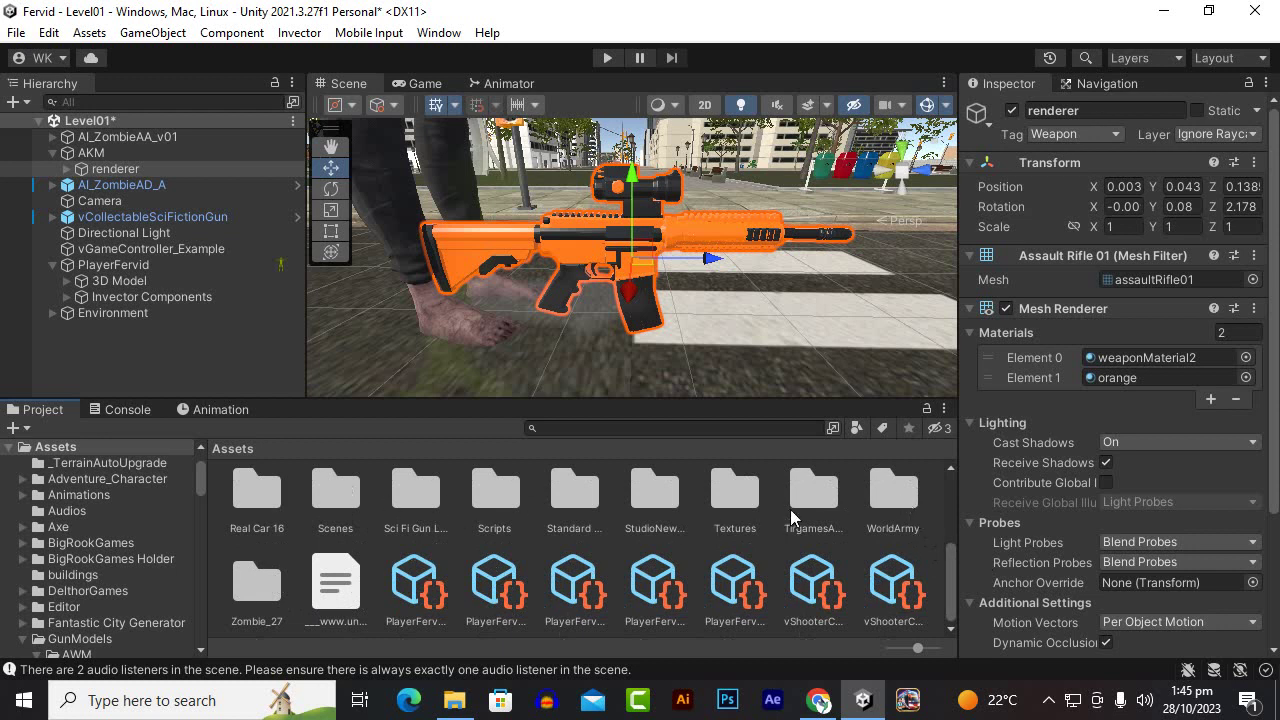
Peek into StudioNewPunch's Zombies folder, then go back to the top-level Assets
{"action": "left_click", "coordinate": [636, 483]}
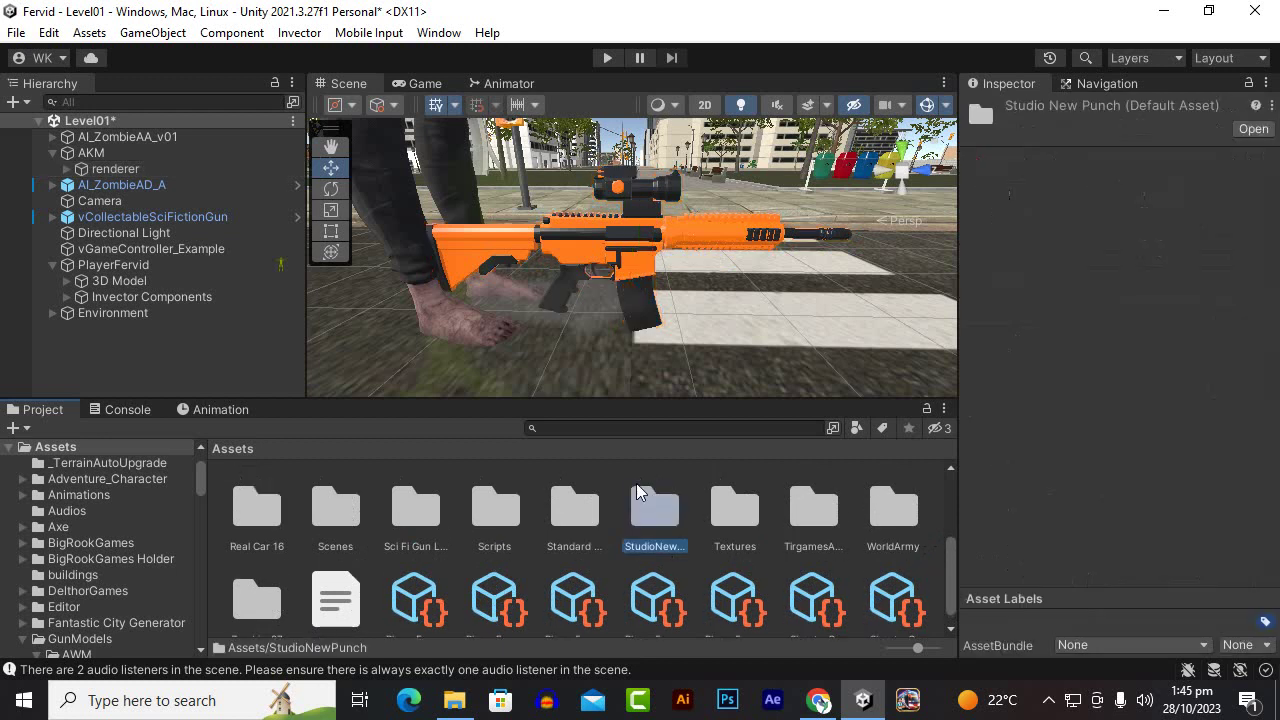
{"action": "double_click", "coordinate": [636, 483]}
{"action": "left_click", "coordinate": [266, 515]}
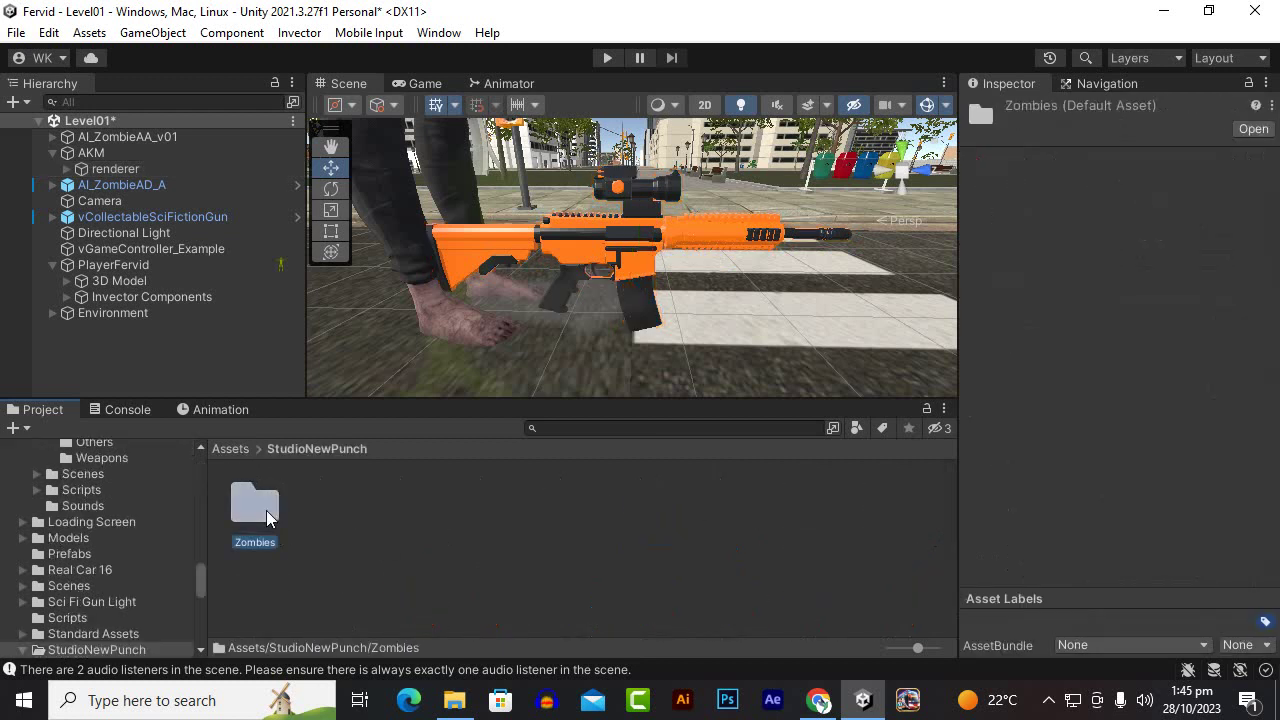
{"action": "left_click", "coordinate": [230, 448]}
{"action": "scroll", "coordinate": [896, 549], "scroll_direction": "down", "scroll_amount": 2}
Open WorldArmy > [WA]AssaultRifle > Prefabs and drag Rifle_FPS onto the street beside the AKM
{"action": "double_click", "coordinate": [895, 497]}
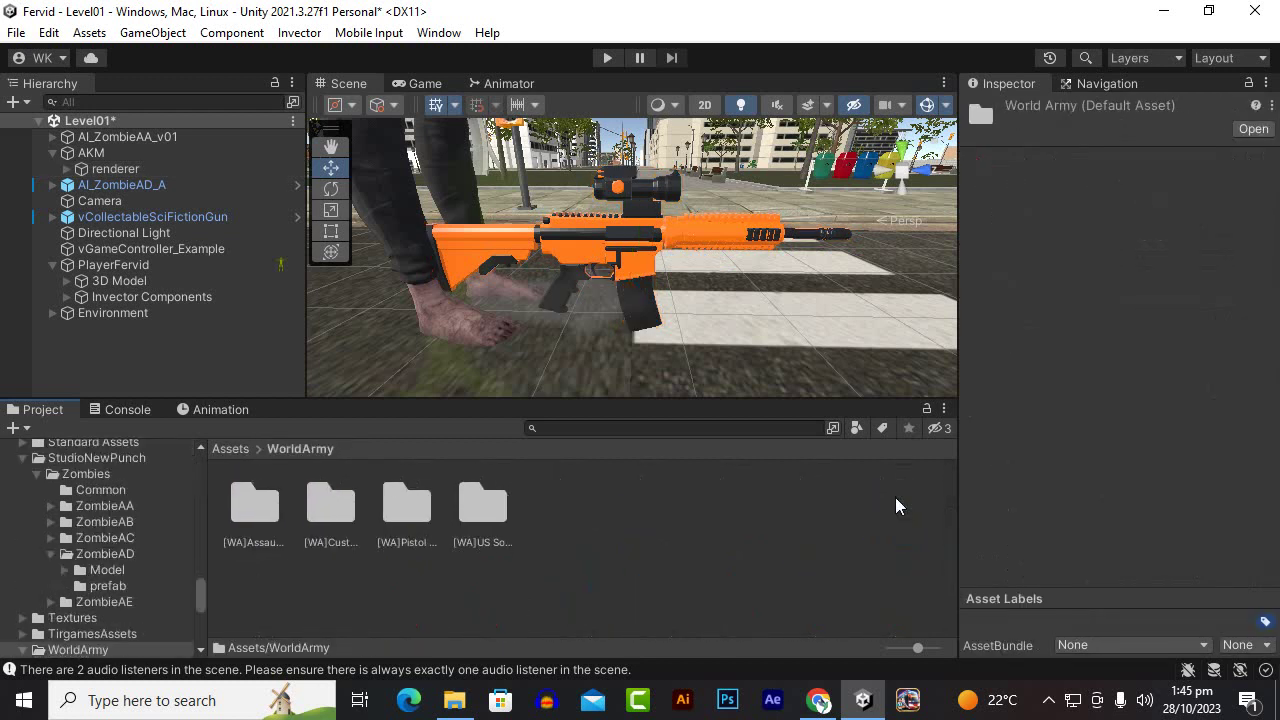
{"action": "left_click", "coordinate": [394, 500]}
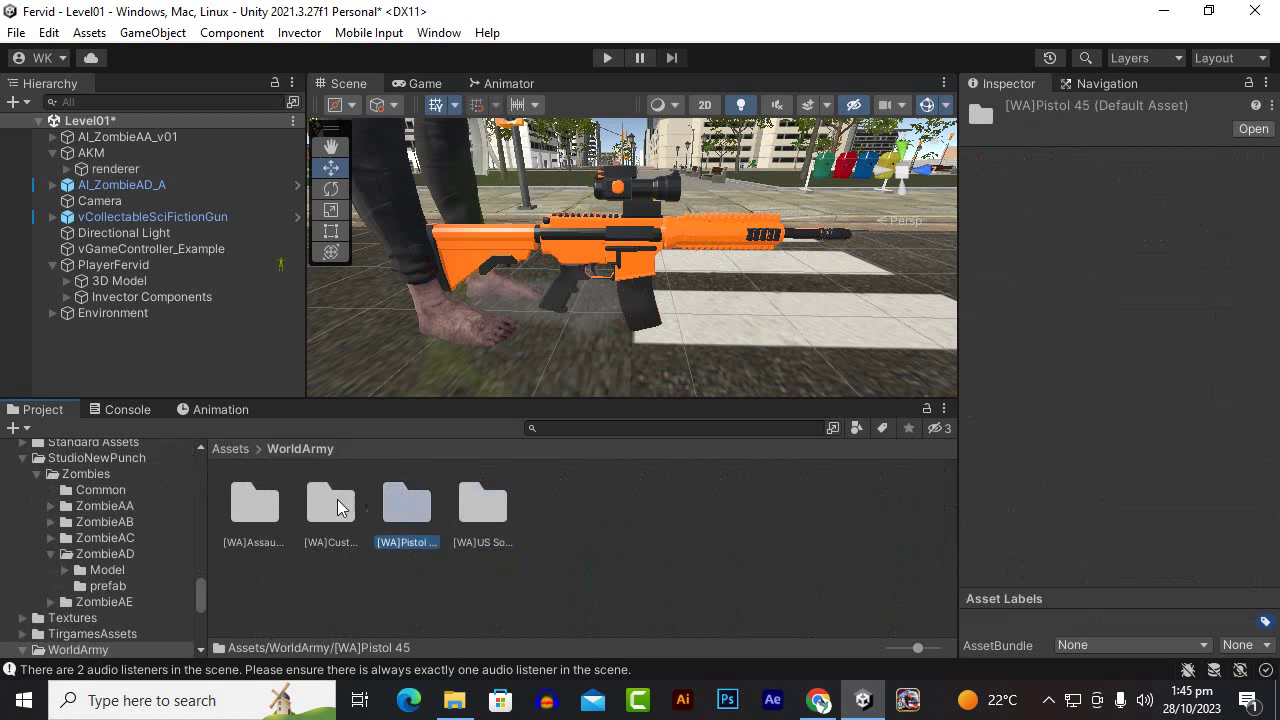
{"action": "left_click", "coordinate": [332, 497]}
{"action": "left_click", "coordinate": [232, 507]}
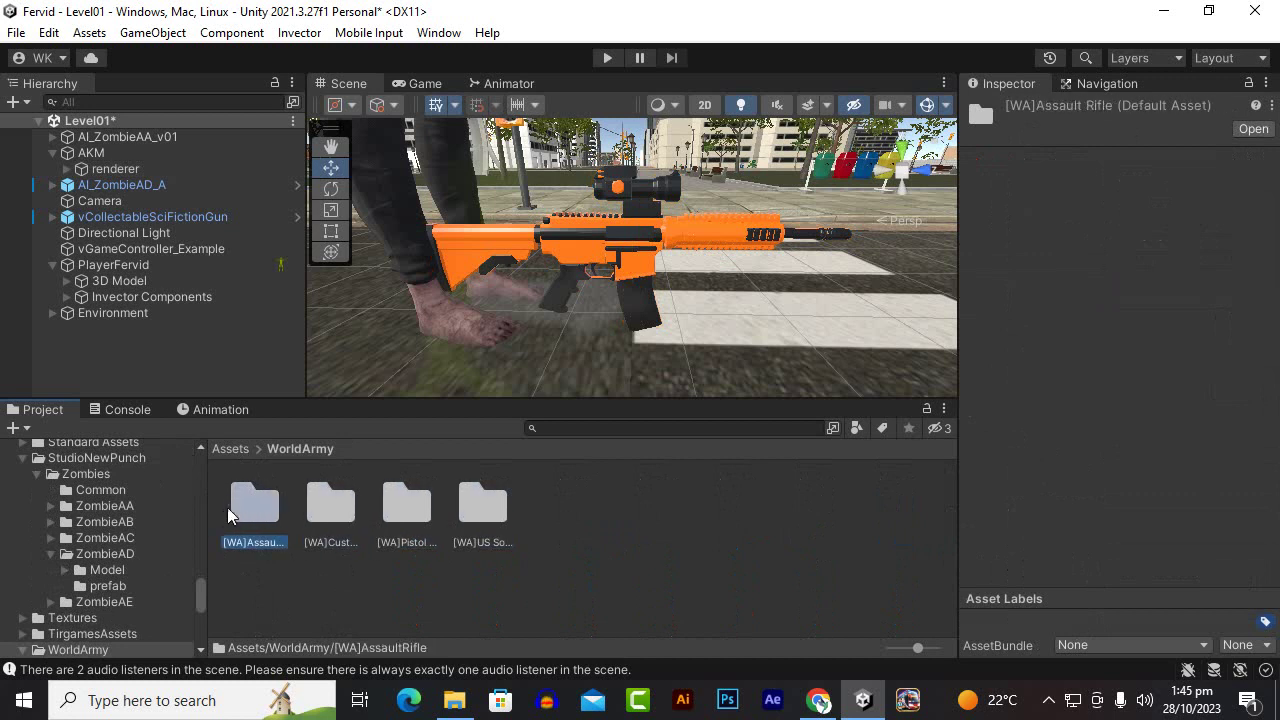
{"action": "double_click", "coordinate": [245, 504]}
{"action": "left_click", "coordinate": [340, 518]}
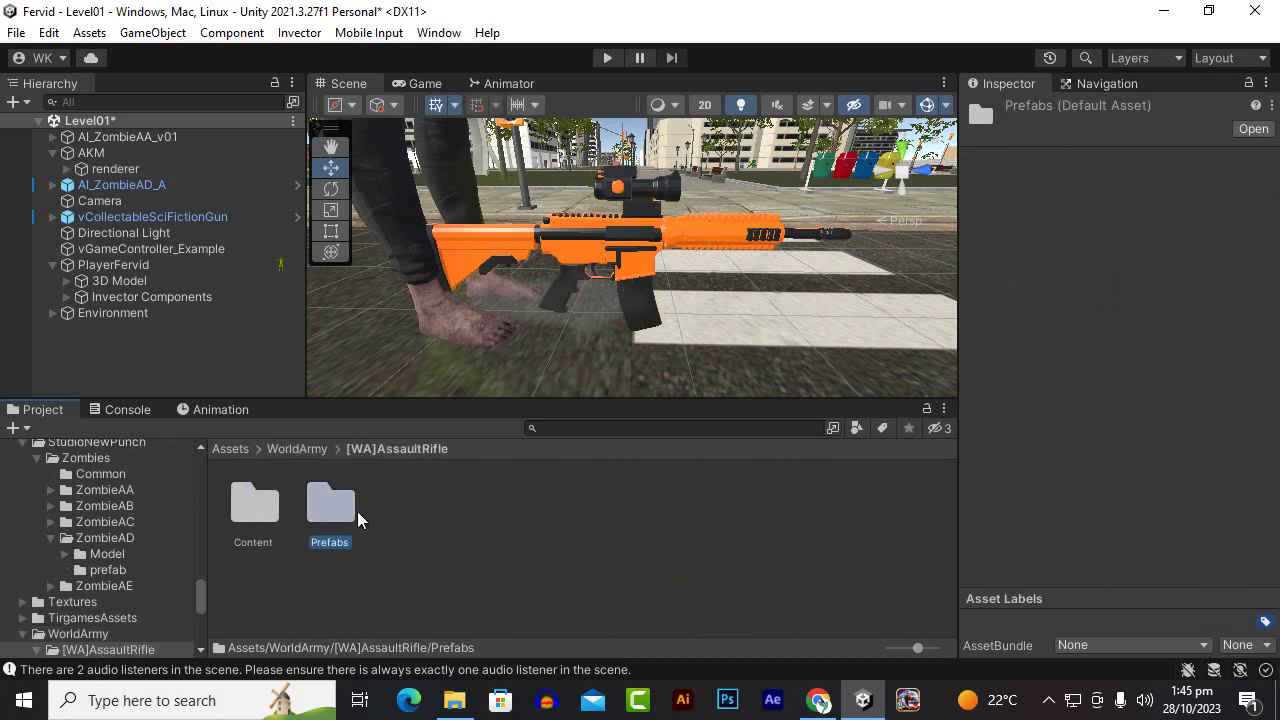
{"action": "double_click", "coordinate": [357, 511]}
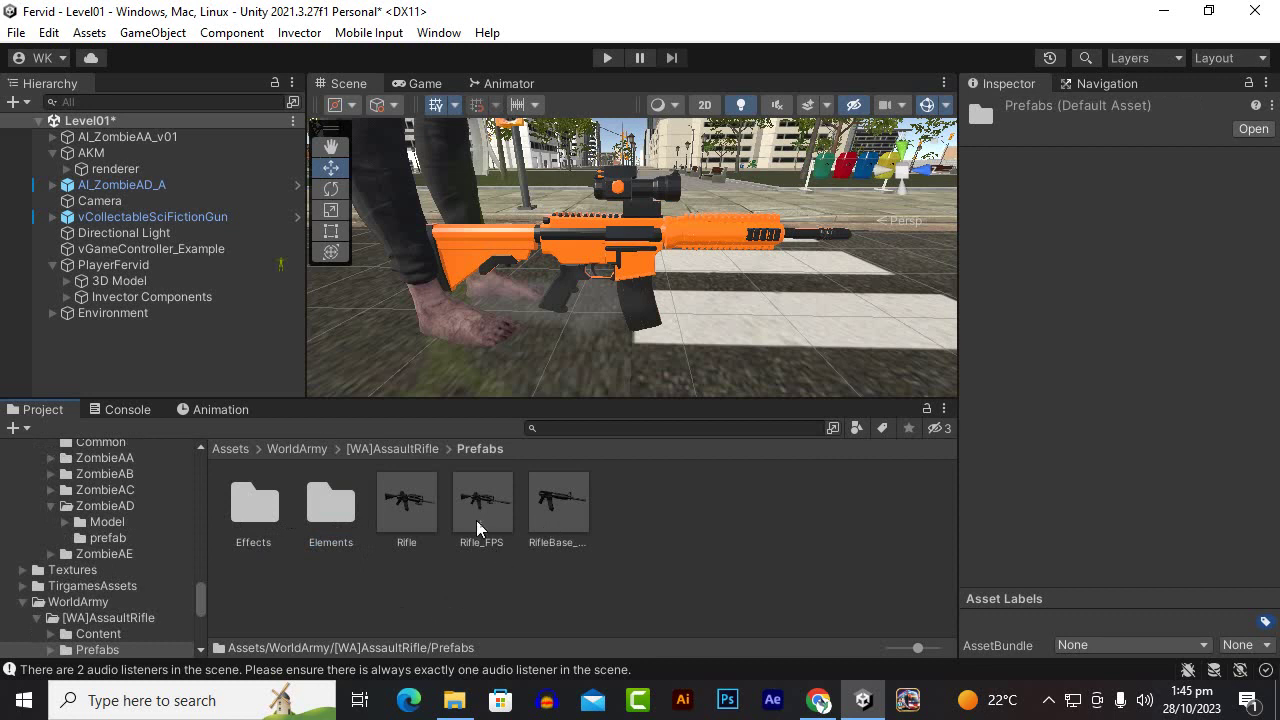
{"action": "left_click_drag", "start_coordinate": [475, 513], "coordinate": [222, 350]}
Place Rifle_FPS beside the zombie and raise it to Y 0.845
{"action": "left_click_drag", "start_coordinate": [602, 306], "coordinate": [614, 369]}
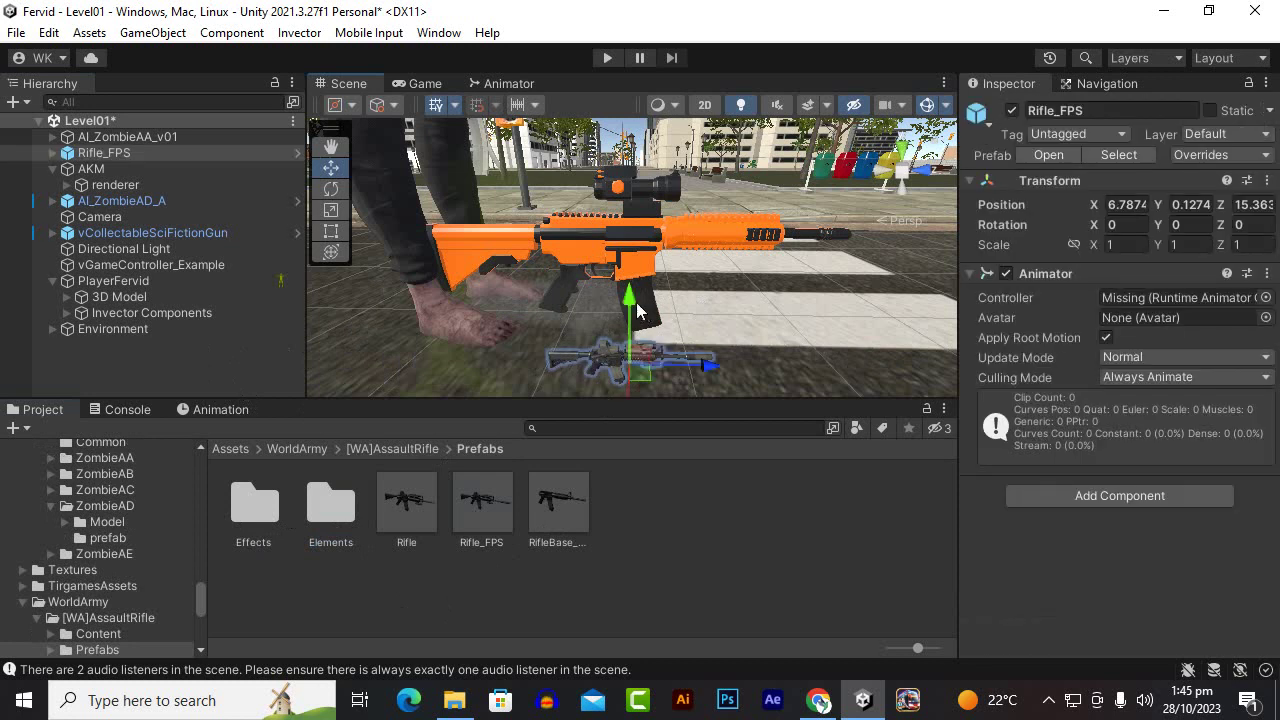
{"action": "mouse_move", "coordinate": [629, 320]}
{"action": "left_mouse_down"}
{"action": "mouse_move", "coordinate": [667, 337]}
{"action": "mouse_move", "coordinate": [195, 175]}
{"action": "mouse_move", "coordinate": [784, 295]}
{"action": "mouse_move", "coordinate": [653, 254]}
{"action": "mouse_move", "coordinate": [788, 293]}
{"action": "left_mouse_up"}
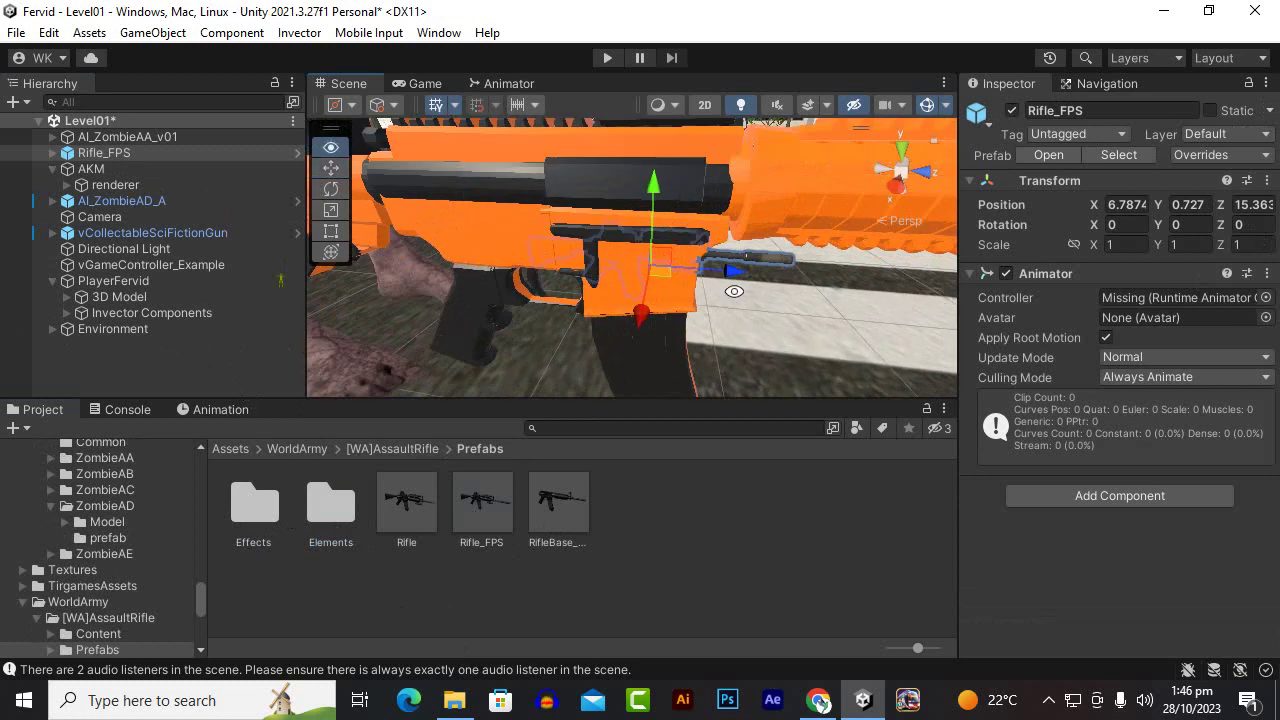
{"action": "scroll", "coordinate": [788, 293], "scroll_direction": "down", "scroll_amount": 5}
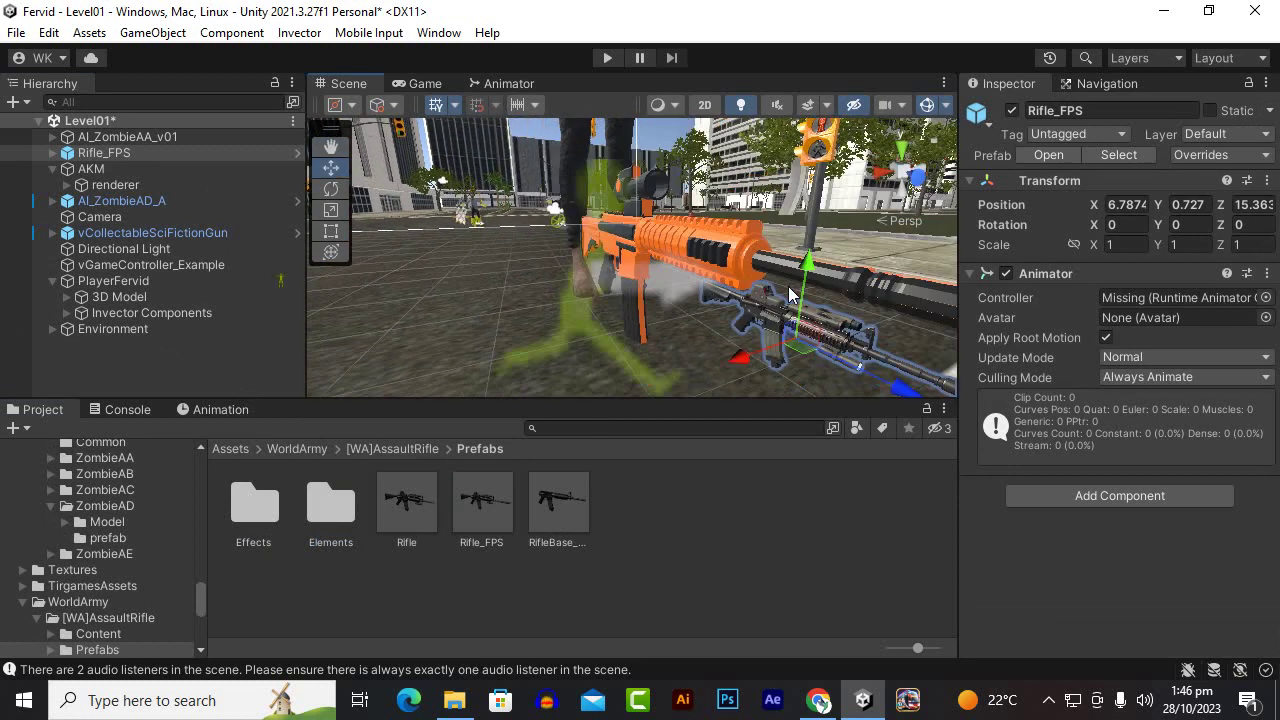
{"action": "mouse_move", "coordinate": [794, 295]}
{"action": "left_mouse_down", "text": "alt"}
{"action": "mouse_move", "coordinate": [591, 278]}
{"action": "mouse_move", "coordinate": [685, 294]}
{"action": "mouse_move", "coordinate": [643, 290]}
{"action": "left_mouse_up", "text": "alt"}
{"action": "scroll", "coordinate": [680, 310], "scroll_direction": "up", "scroll_amount": 5}
{"action": "scroll", "coordinate": [700, 300], "scroll_direction": "down", "scroll_amount": 5}
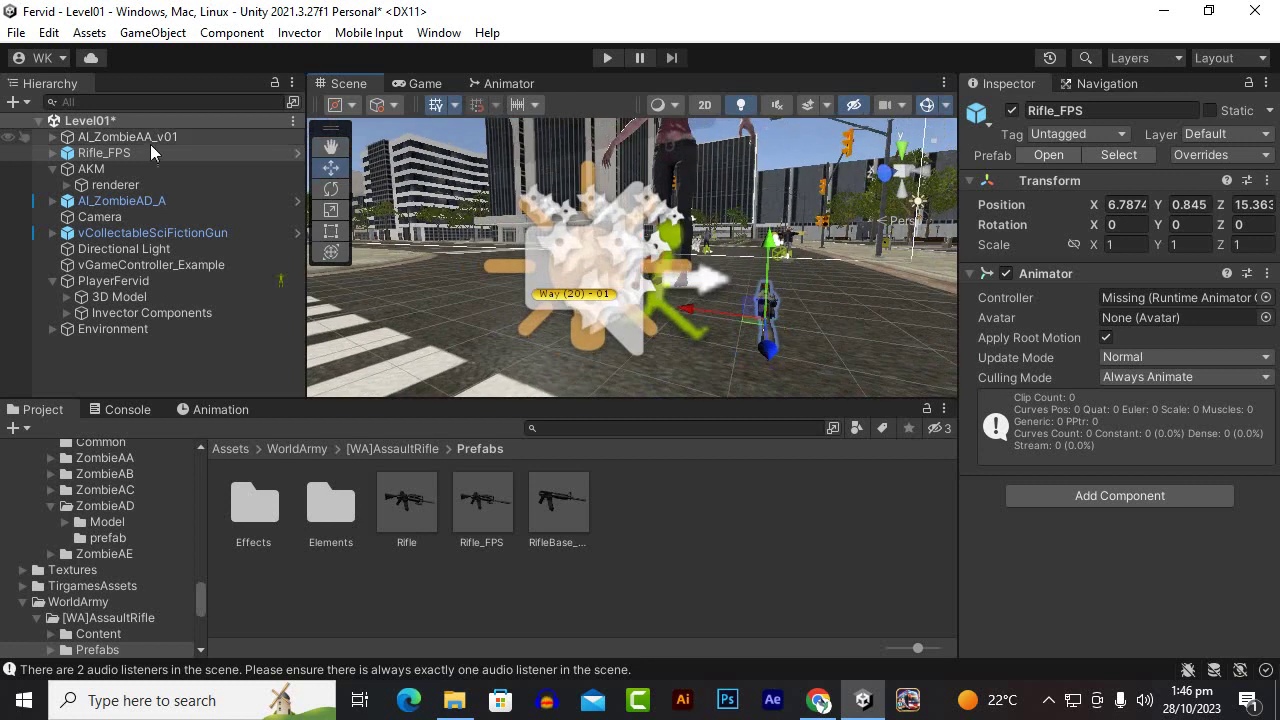
Unpack the Rifle_FPS prefab completely and parent it under AKM
{"action": "right_click", "coordinate": [126, 158]}
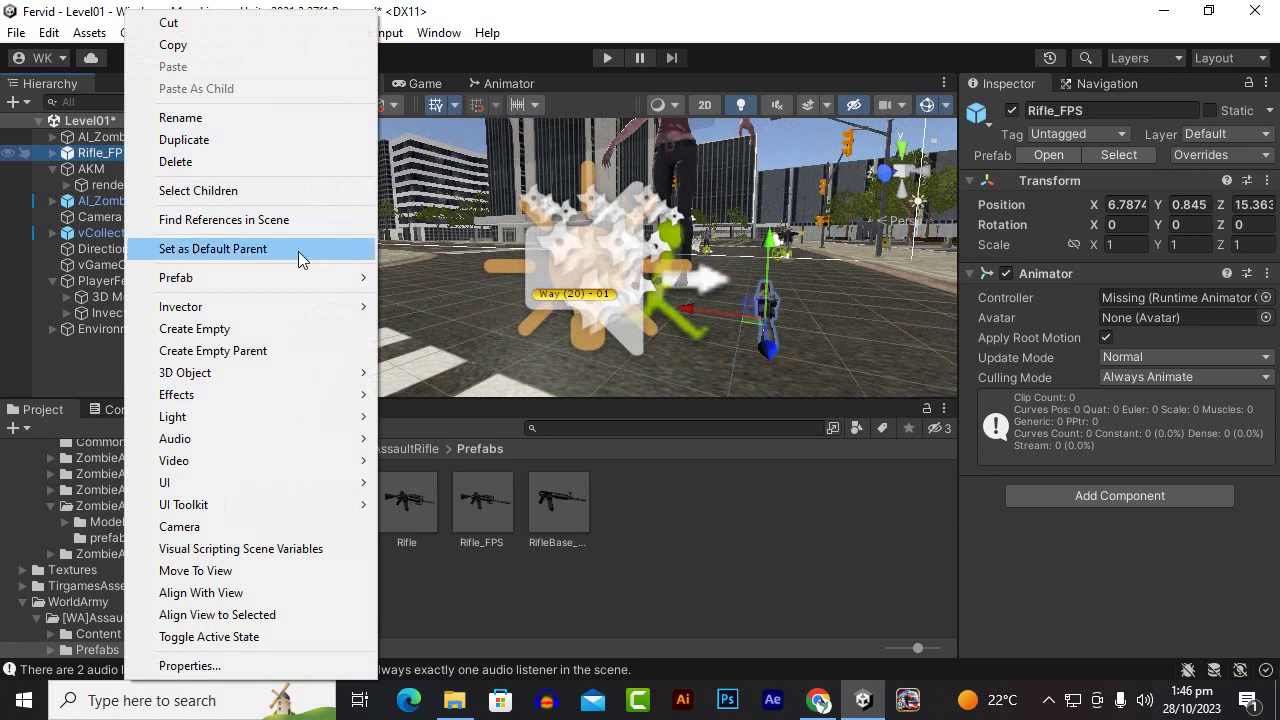
{"action": "mouse_move", "coordinate": [300, 278]}
{"action": "left_click", "coordinate": [480, 386]}
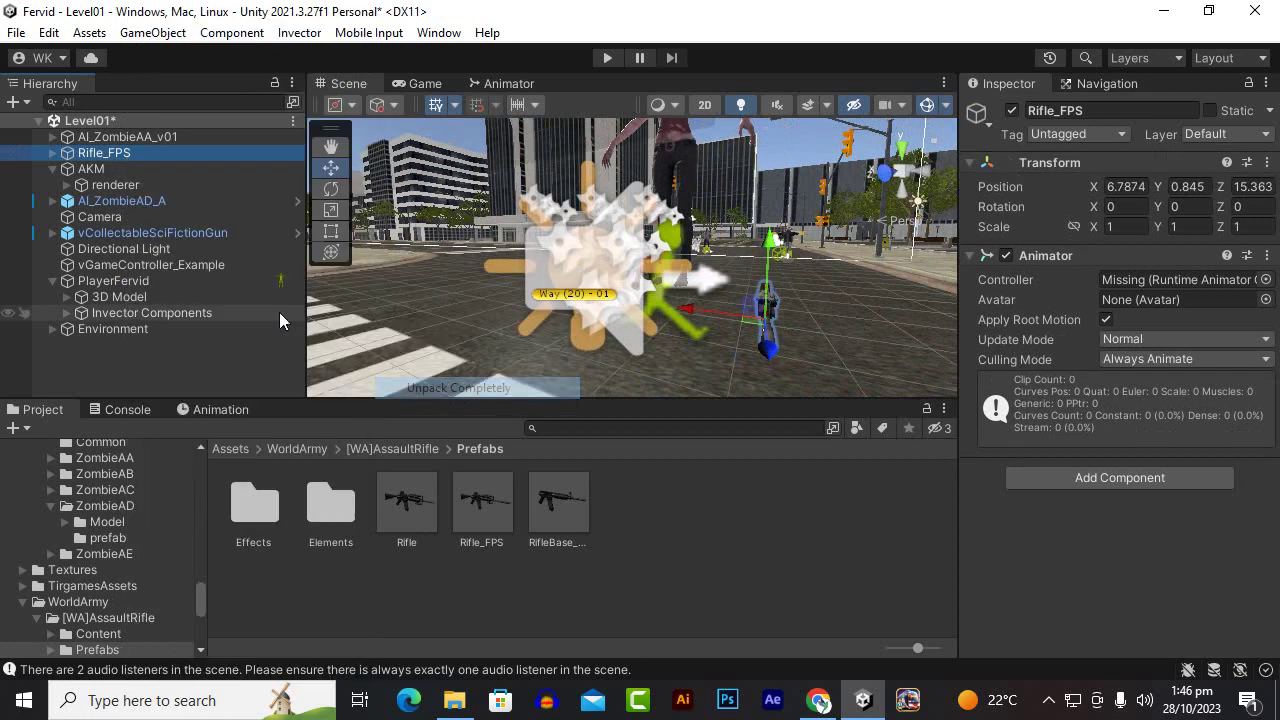
{"action": "left_click_drag", "start_coordinate": [139, 160], "coordinate": [124, 170]}
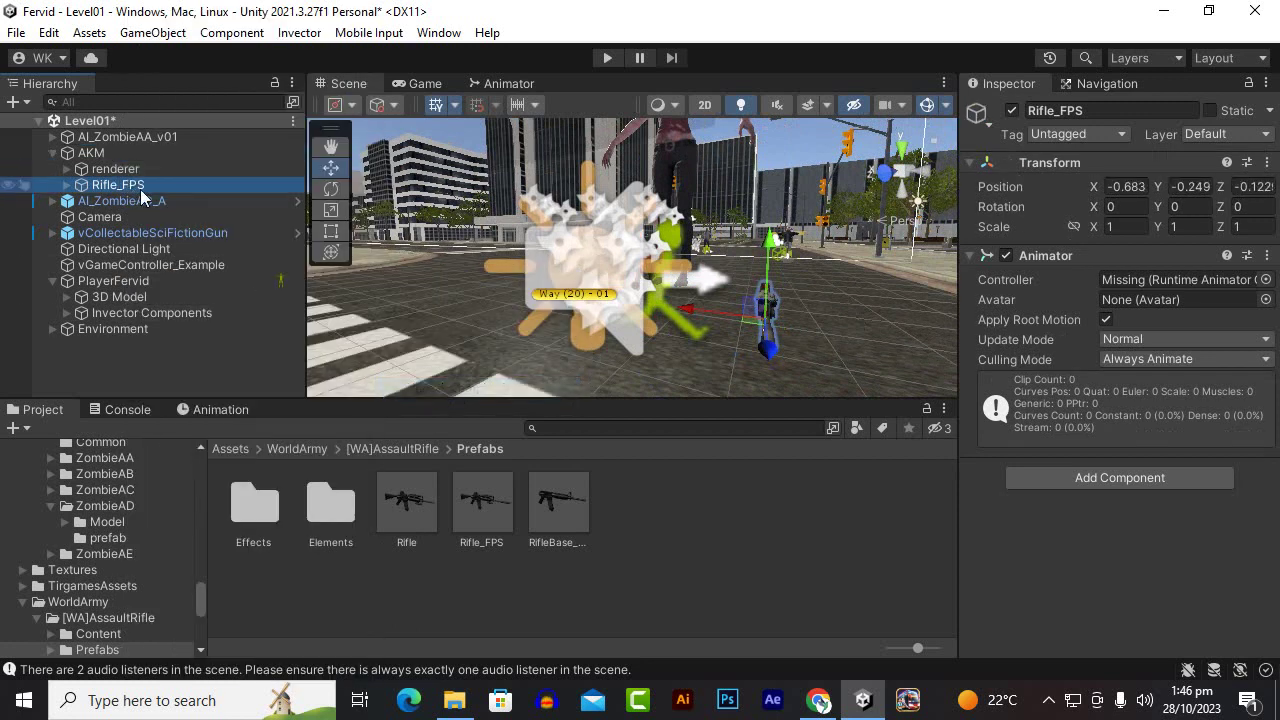
Set Rifle_FPS's position to 0, 0, 0 so it sits on the AKM, undoing an accidental move
{"action": "left_click", "coordinate": [1138, 188]}
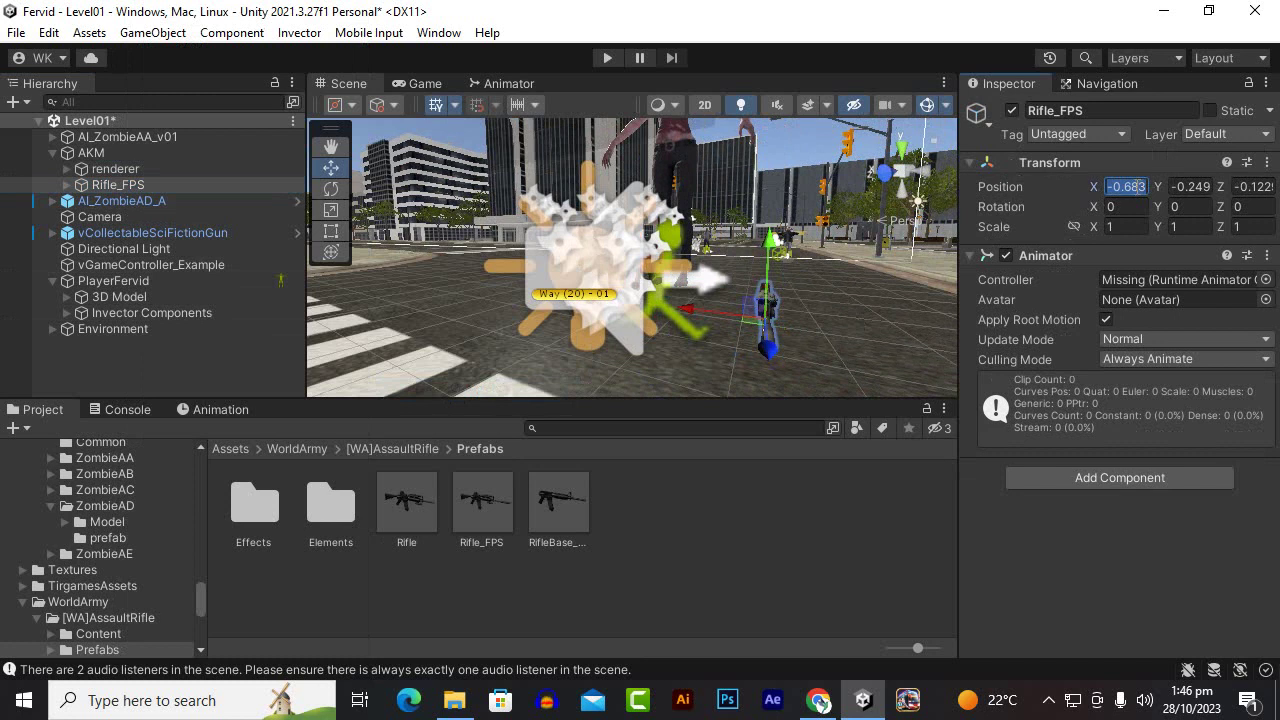
{"action": "type", "text": "0"}
{"action": "key", "text": "Tab"}
{"action": "type", "text": "0"}
{"action": "key", "text": "Tab"}
{"action": "type", "text": "0"}
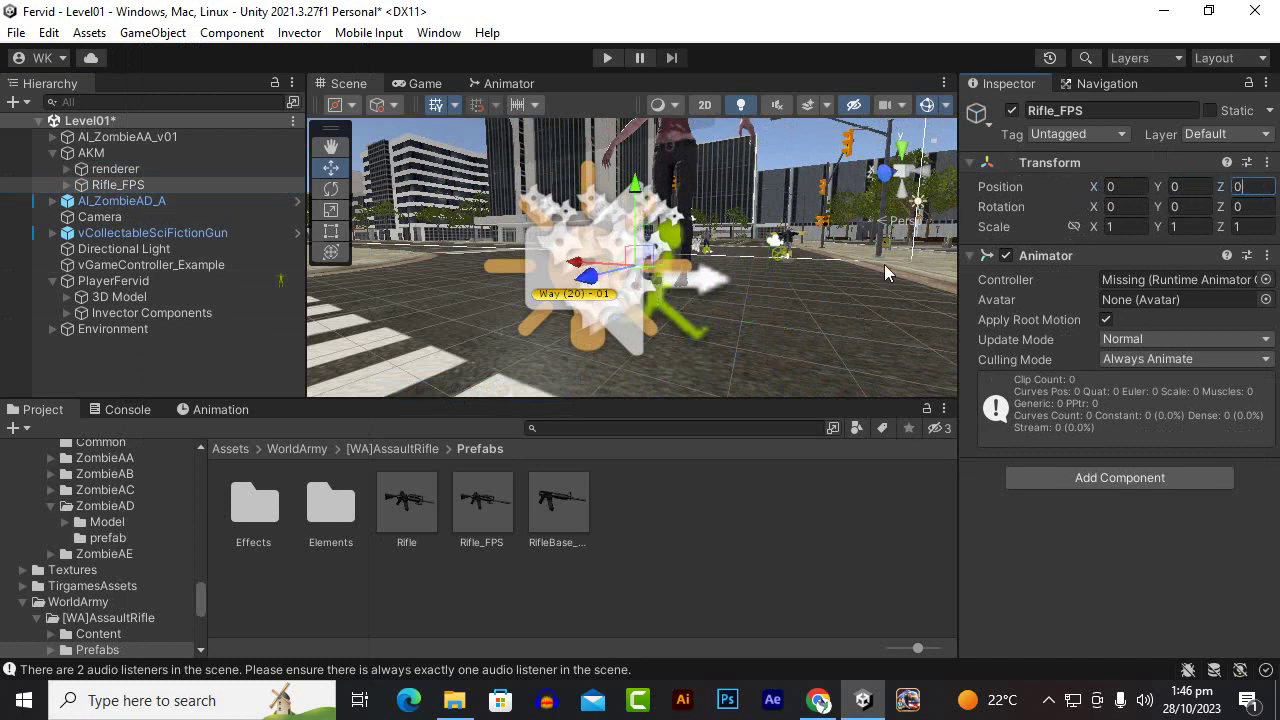
{"action": "scroll", "coordinate": [662, 301], "scroll_direction": "up", "scroll_amount": 5}
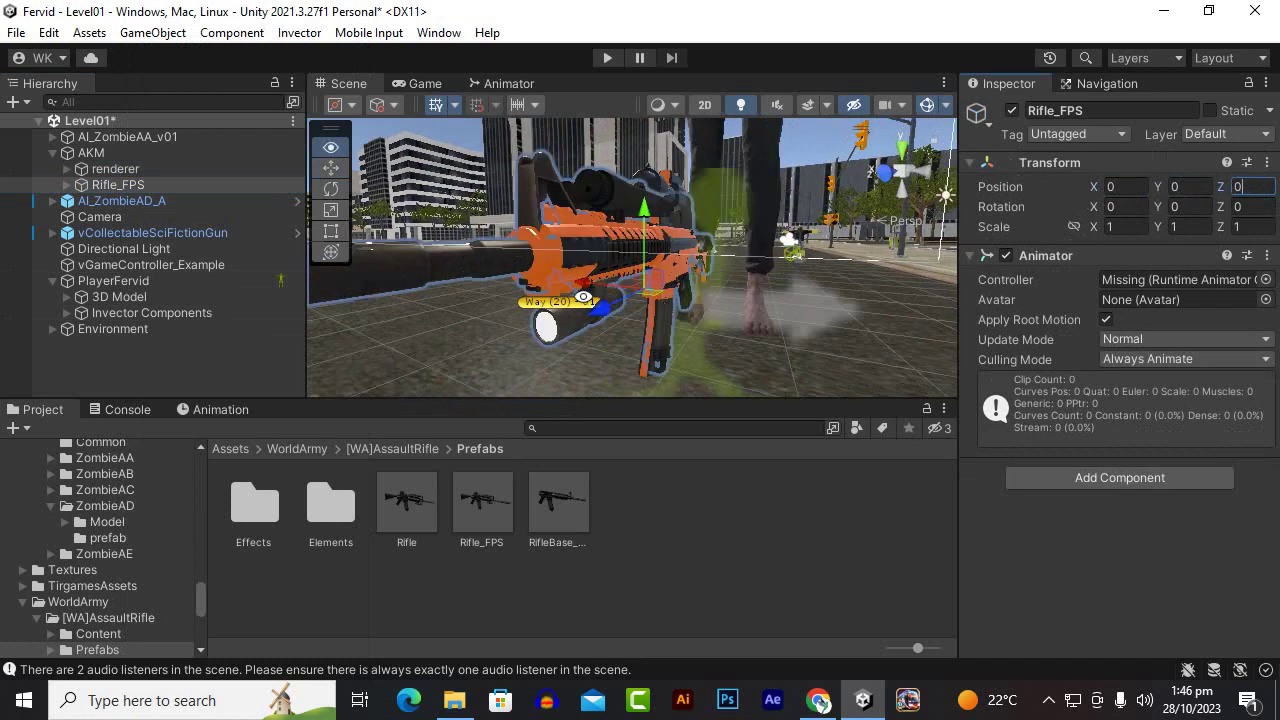
{"action": "mouse_move", "coordinate": [583, 297]}
{"action": "left_mouse_down", "text": "alt"}
{"action": "mouse_move", "coordinate": [613, 286]}
{"action": "mouse_move", "coordinate": [679, 305]}
{"action": "mouse_move", "coordinate": [347, 220]}
{"action": "mouse_move", "coordinate": [757, 271]}
{"action": "left_mouse_up", "text": "alt"}
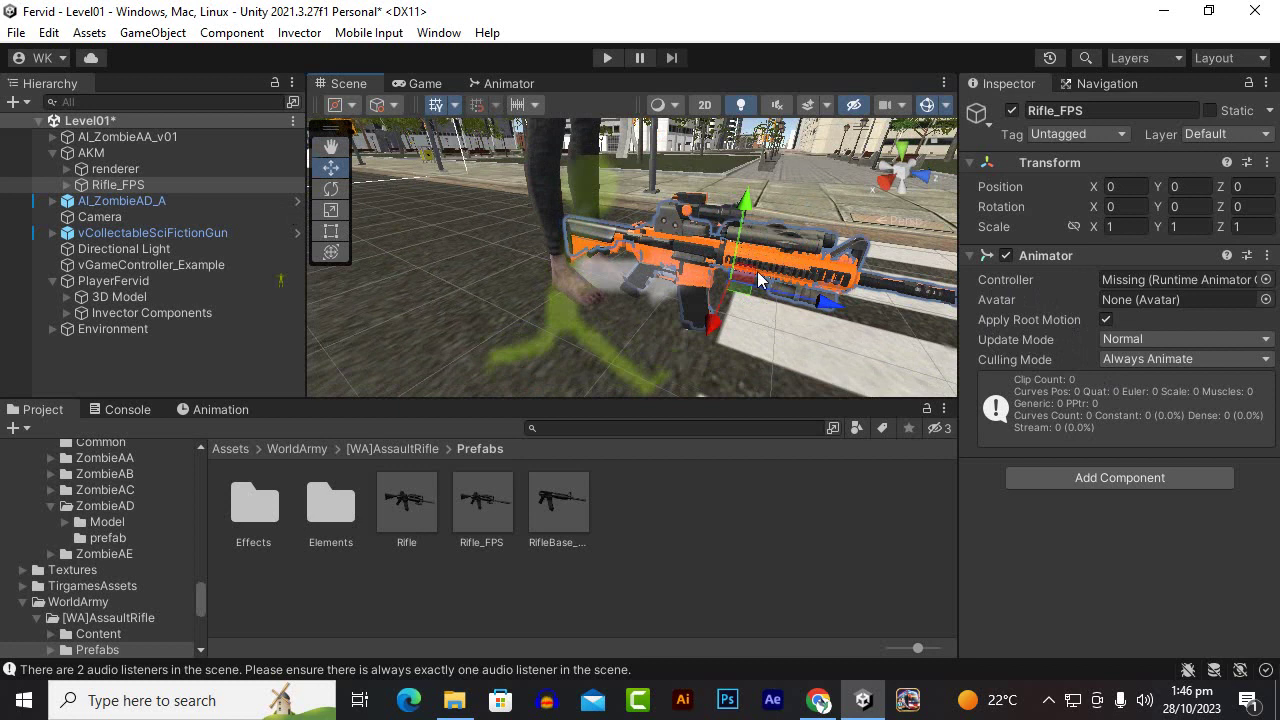
{"action": "left_click_drag", "start_coordinate": [748, 217], "coordinate": [736, 190]}
{"action": "key", "text": "ctrl+z"}
{"action": "left_click_drag", "start_coordinate": [663, 300], "coordinate": [779, 302], "text": "alt"}
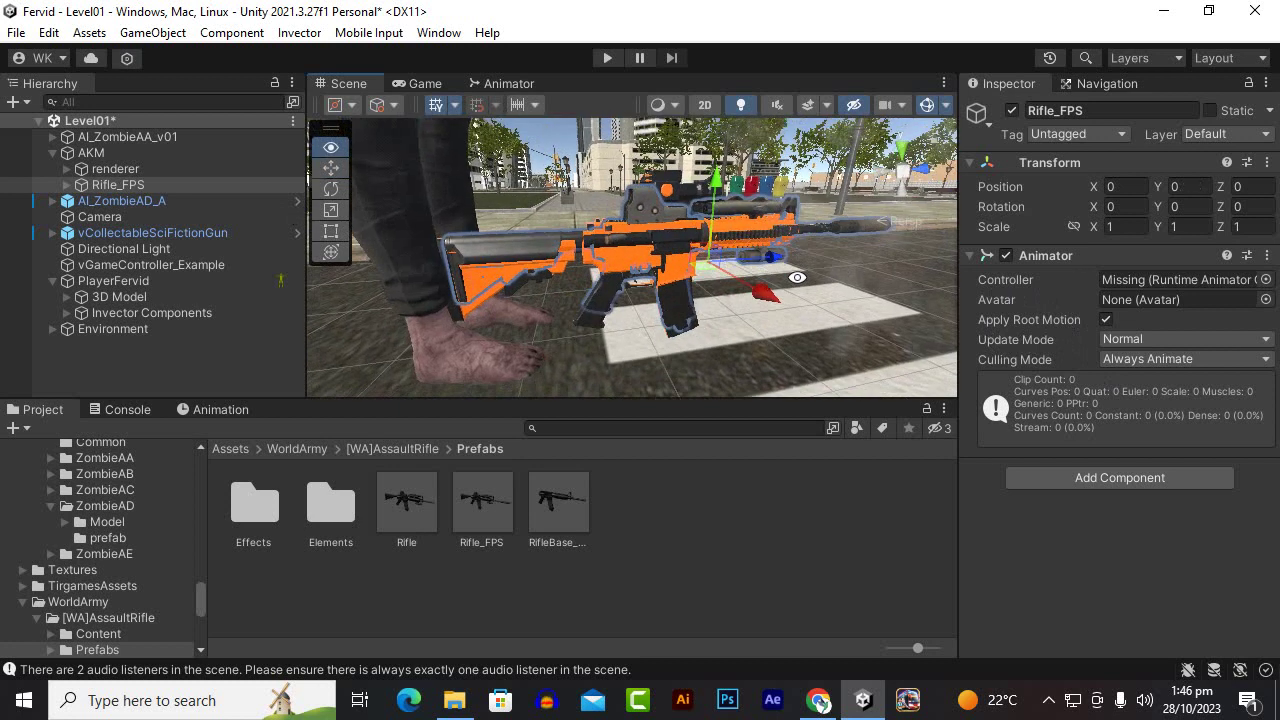
{"action": "scroll", "coordinate": [760, 295], "scroll_direction": "up", "scroll_amount": 5}
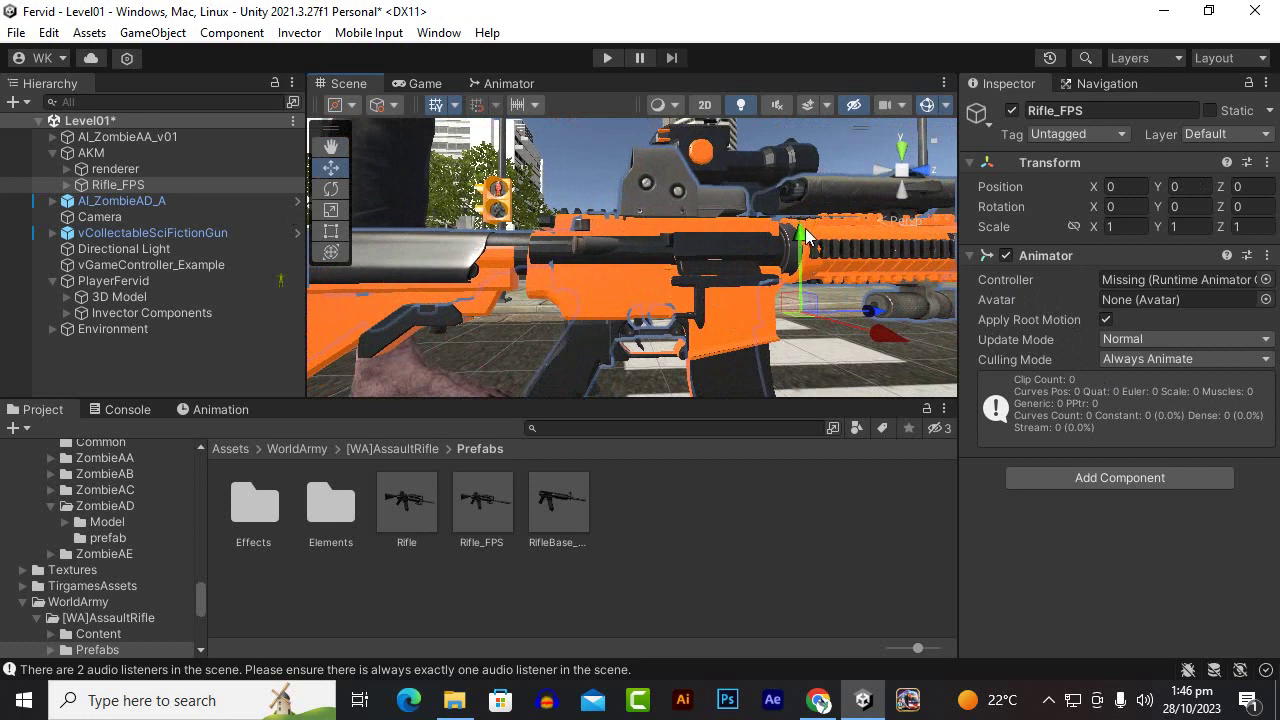
Move Rifle_FPS down to Y -0.023 and back to Z -0.006, aligning it with the AKM
{"action": "left_click_drag", "start_coordinate": [801, 242], "coordinate": [799, 252]}
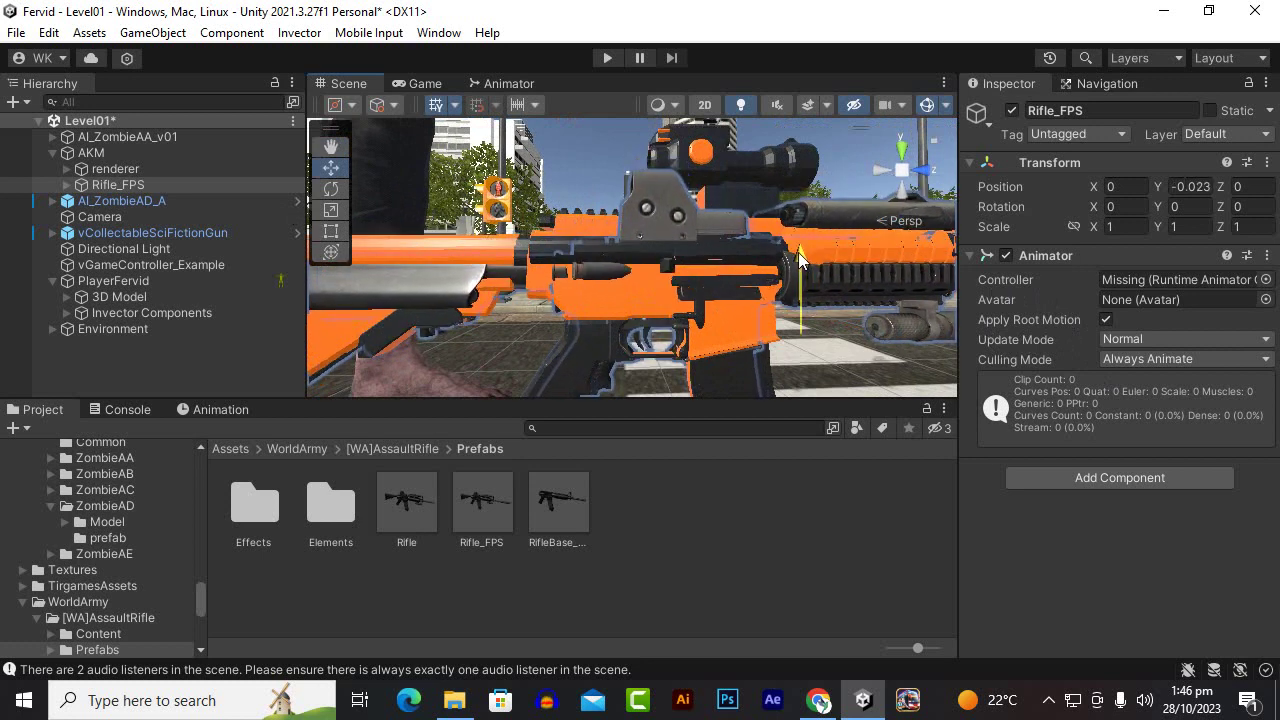
{"action": "middle_click_drag", "start_coordinate": [798, 252], "coordinate": [796, 276]}
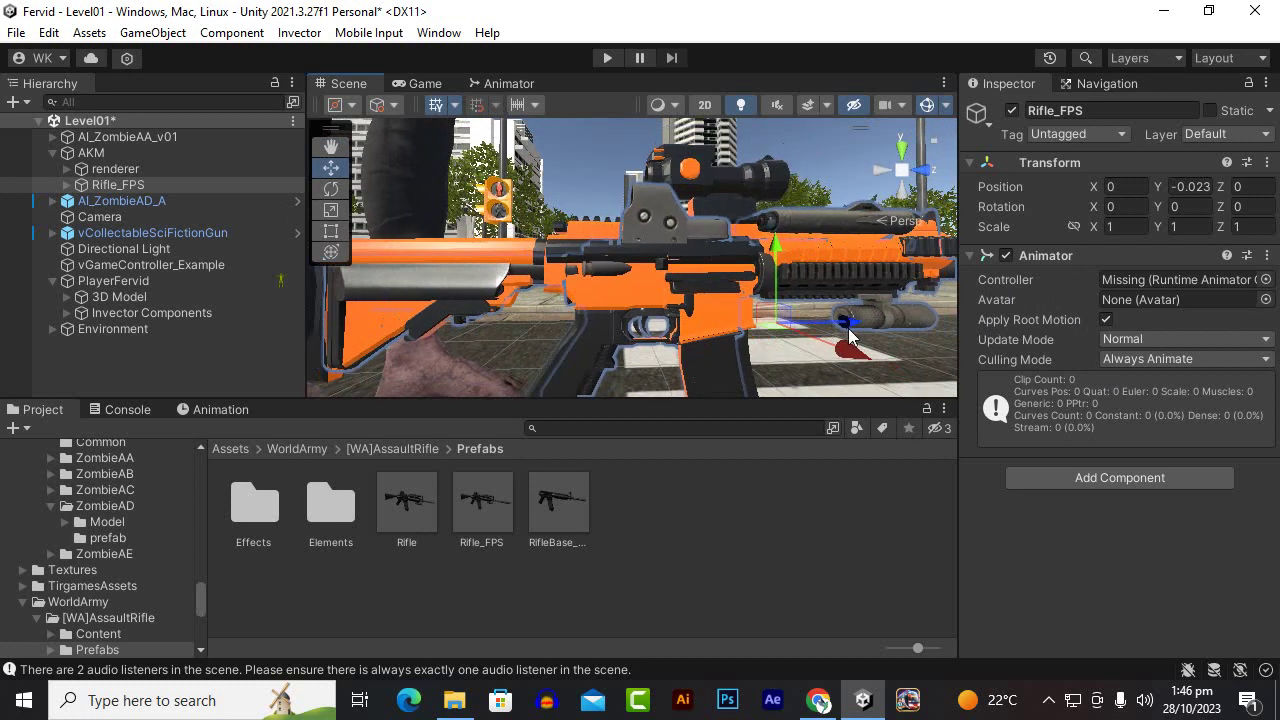
{"action": "scroll", "coordinate": [598, 303], "scroll_direction": "down", "scroll_amount": 3}
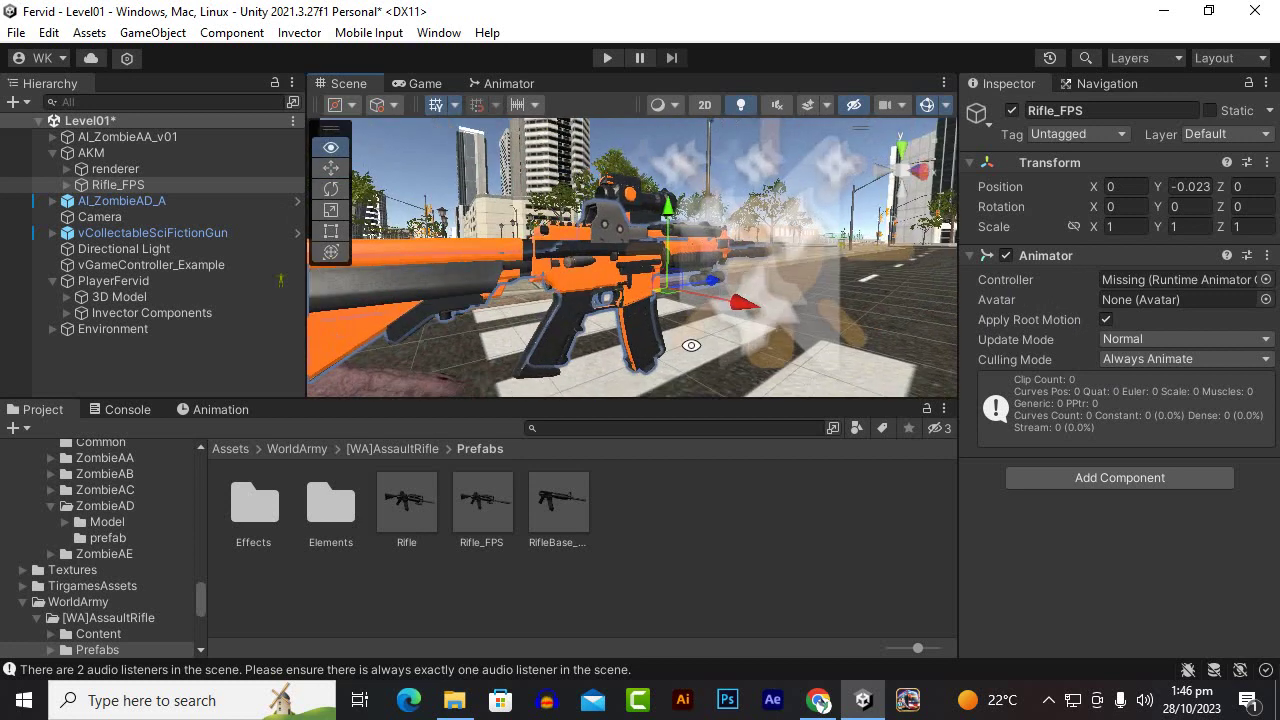
{"action": "left_click_drag", "start_coordinate": [598, 303], "coordinate": [560, 347], "text": "alt"}
{"action": "scroll", "coordinate": [600, 330], "scroll_direction": "up", "scroll_amount": 5}
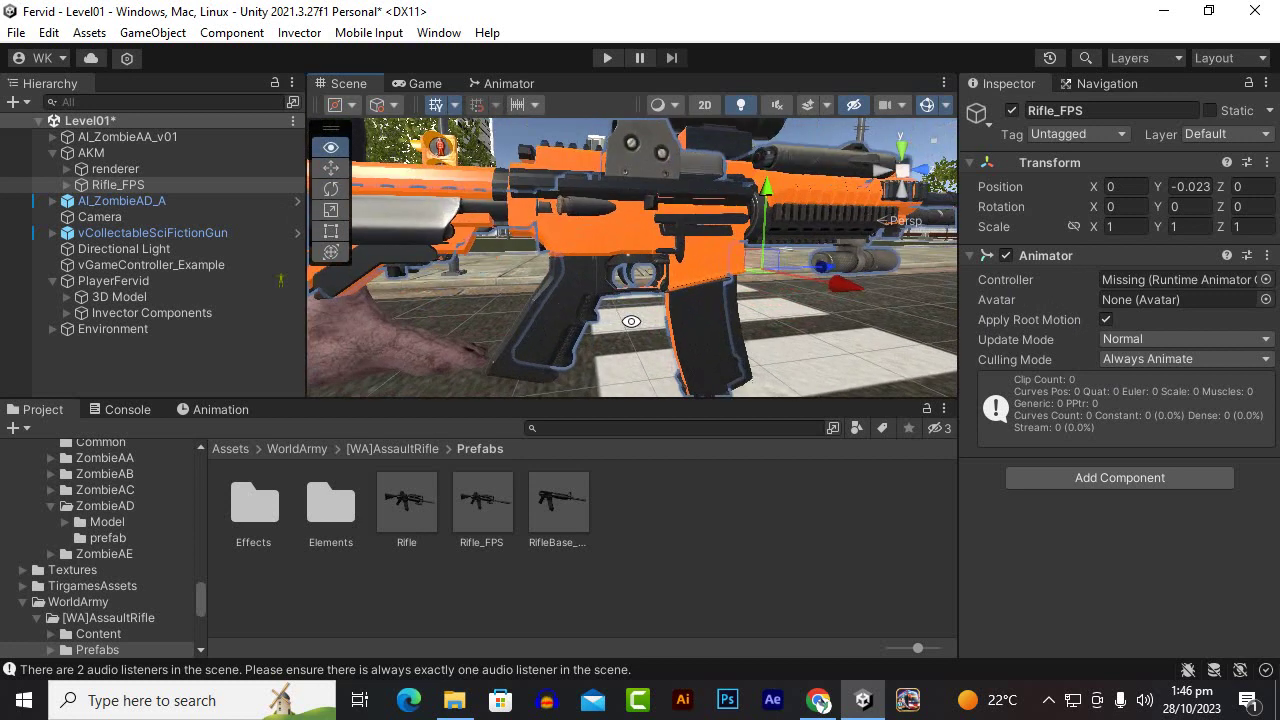
{"action": "left_click_drag", "start_coordinate": [818, 278], "coordinate": [816, 272]}
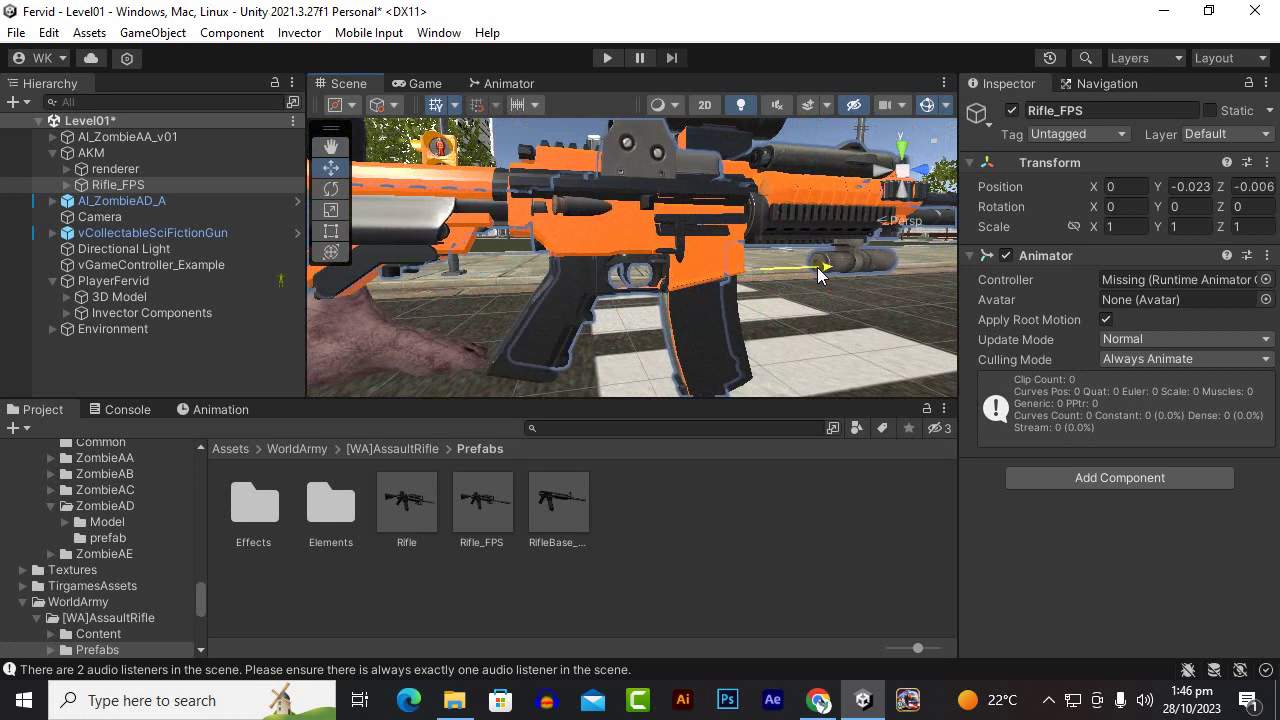
{"action": "scroll", "coordinate": [816, 272], "scroll_direction": "down", "scroll_amount": 3}
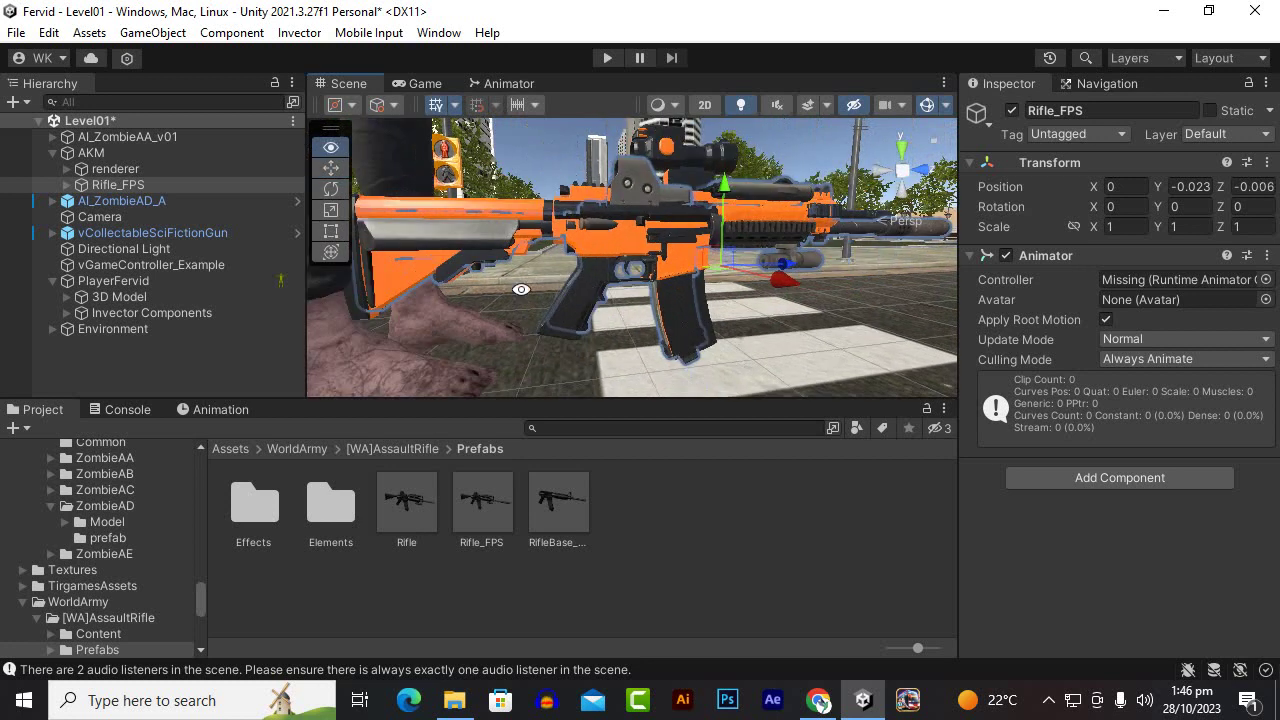
{"action": "scroll", "coordinate": [624, 312], "scroll_direction": "down", "scroll_amount": 3}
{"action": "mouse_move", "coordinate": [624, 312]}
{"action": "left_mouse_down", "text": "alt"}
{"action": "mouse_move", "coordinate": [324, 388]}
{"action": "mouse_move", "coordinate": [567, 295]}
{"action": "left_mouse_up", "text": "alt"}
{"action": "scroll", "coordinate": [571, 292], "scroll_direction": "up", "scroll_amount": 2}
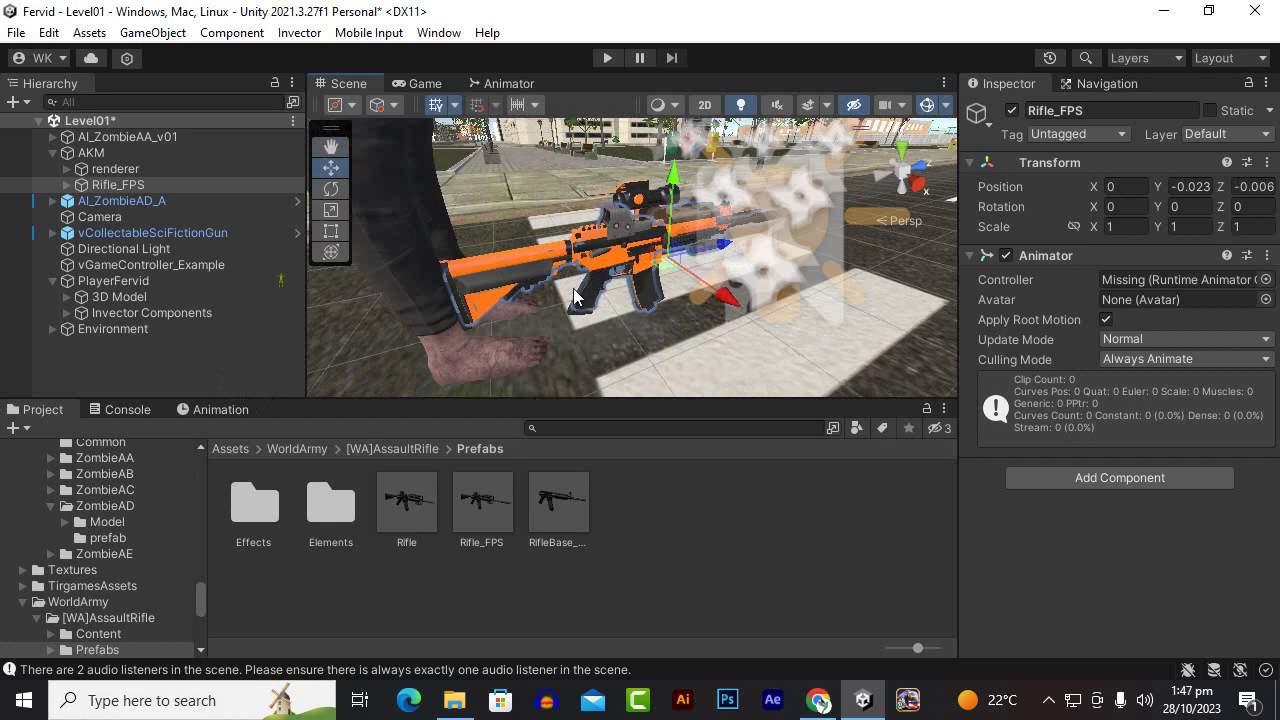
Inspect Rifle_FPS's LOD0 and ShootPoint children, then reselect Rifle_FPS
{"action": "left_click", "coordinate": [66, 185]}
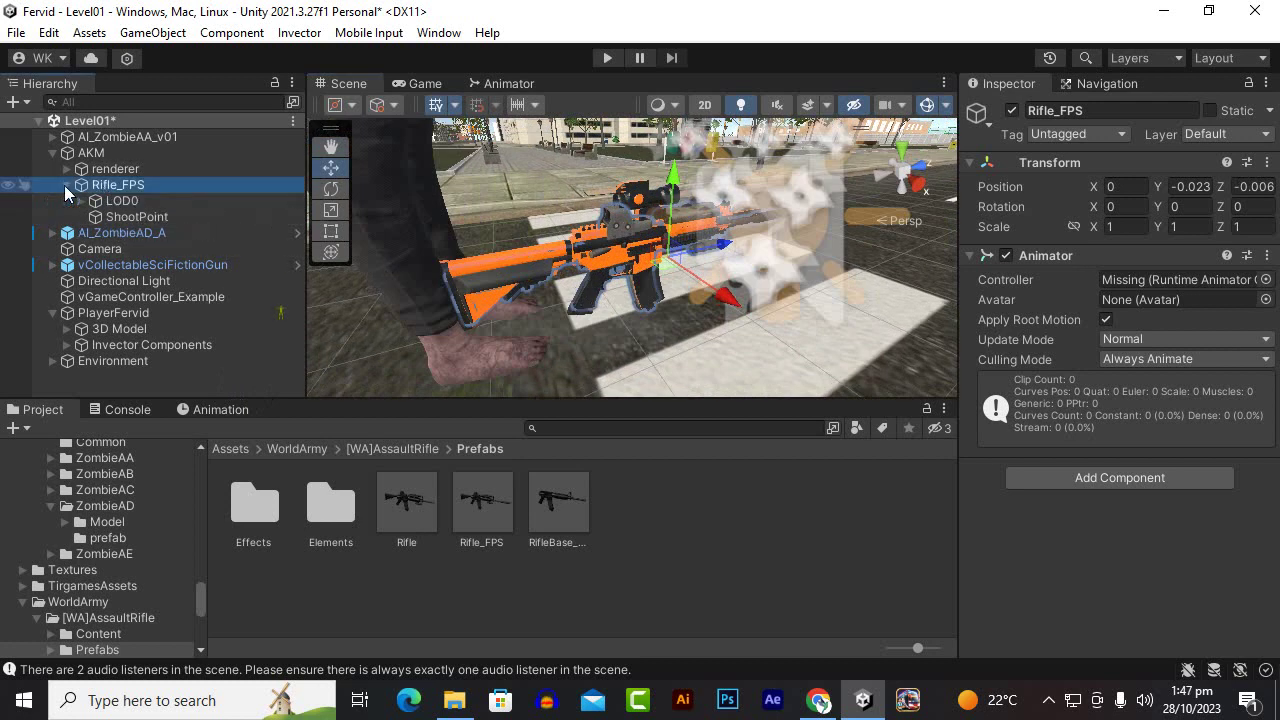
{"action": "left_click", "coordinate": [73, 204]}
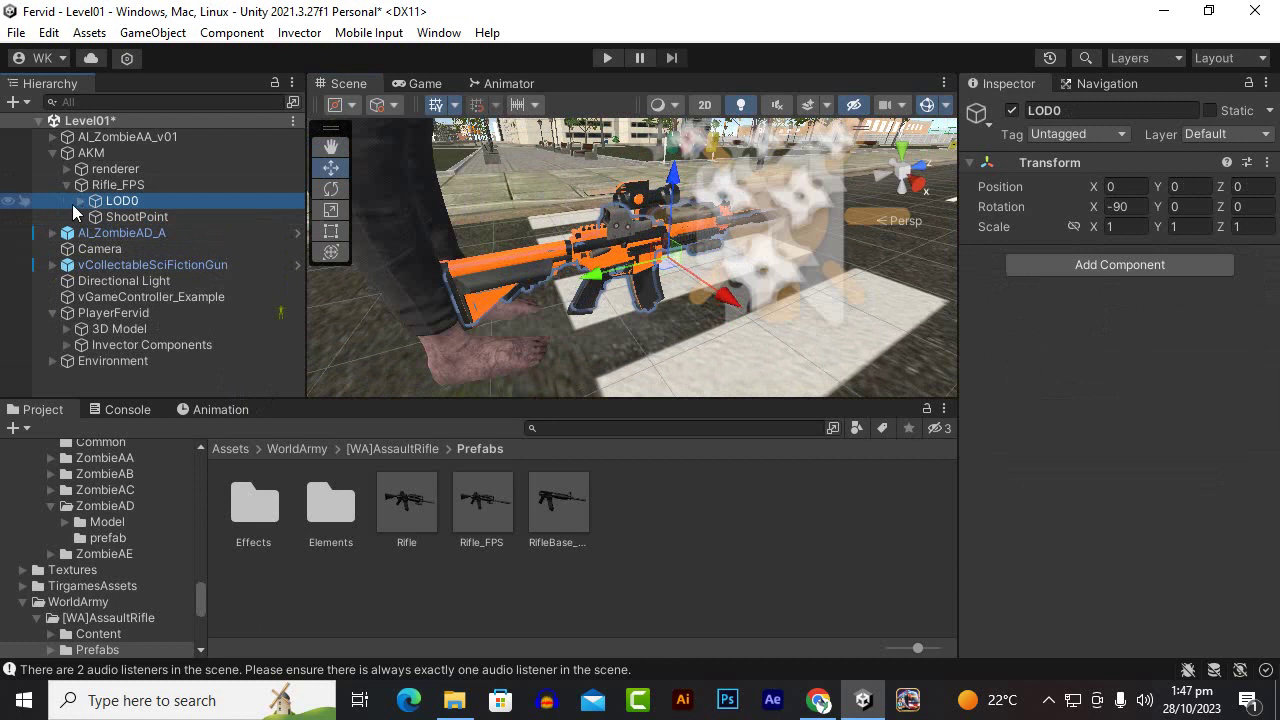
{"action": "left_click", "coordinate": [141, 221]}
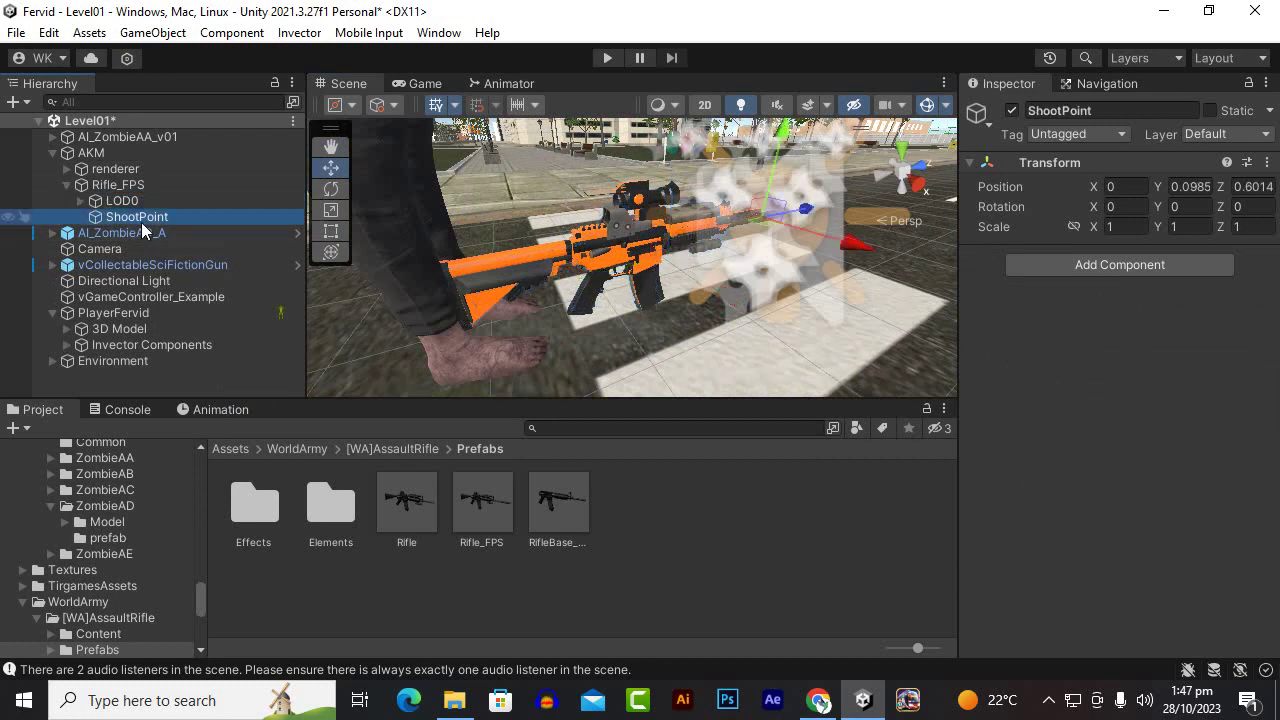
{"action": "left_click", "coordinate": [115, 201]}
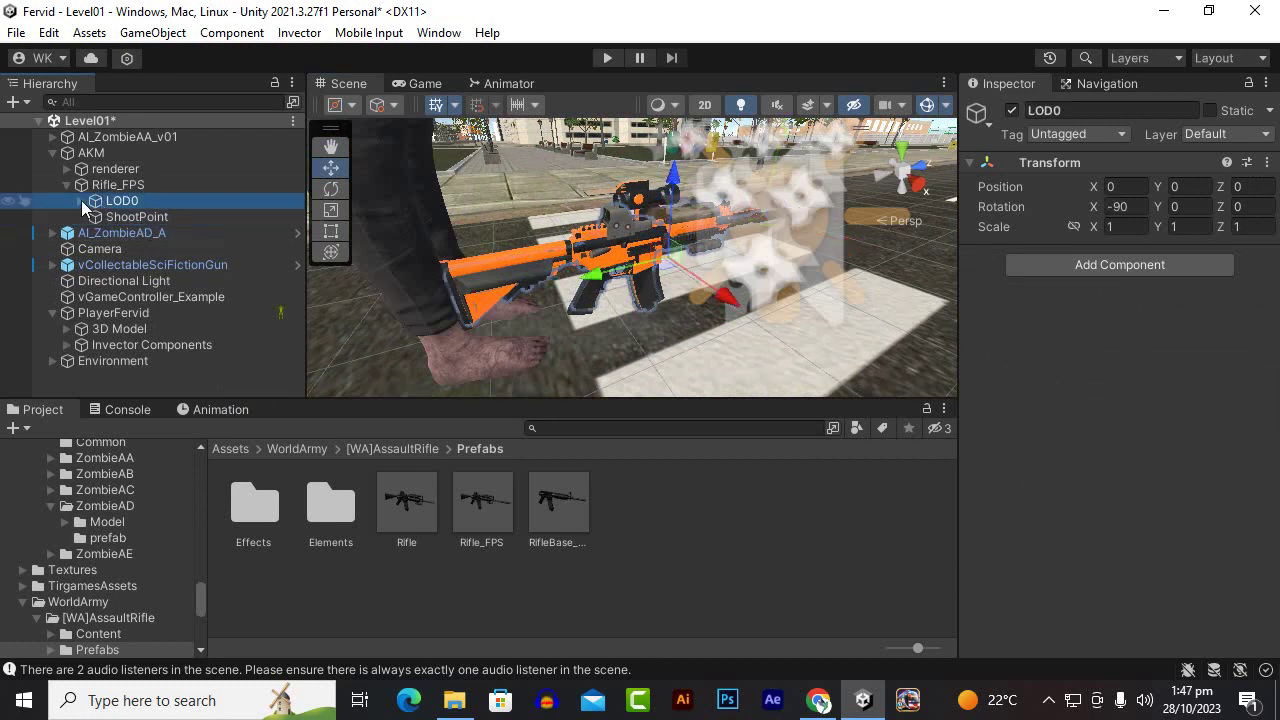
{"action": "left_click", "coordinate": [81, 200]}
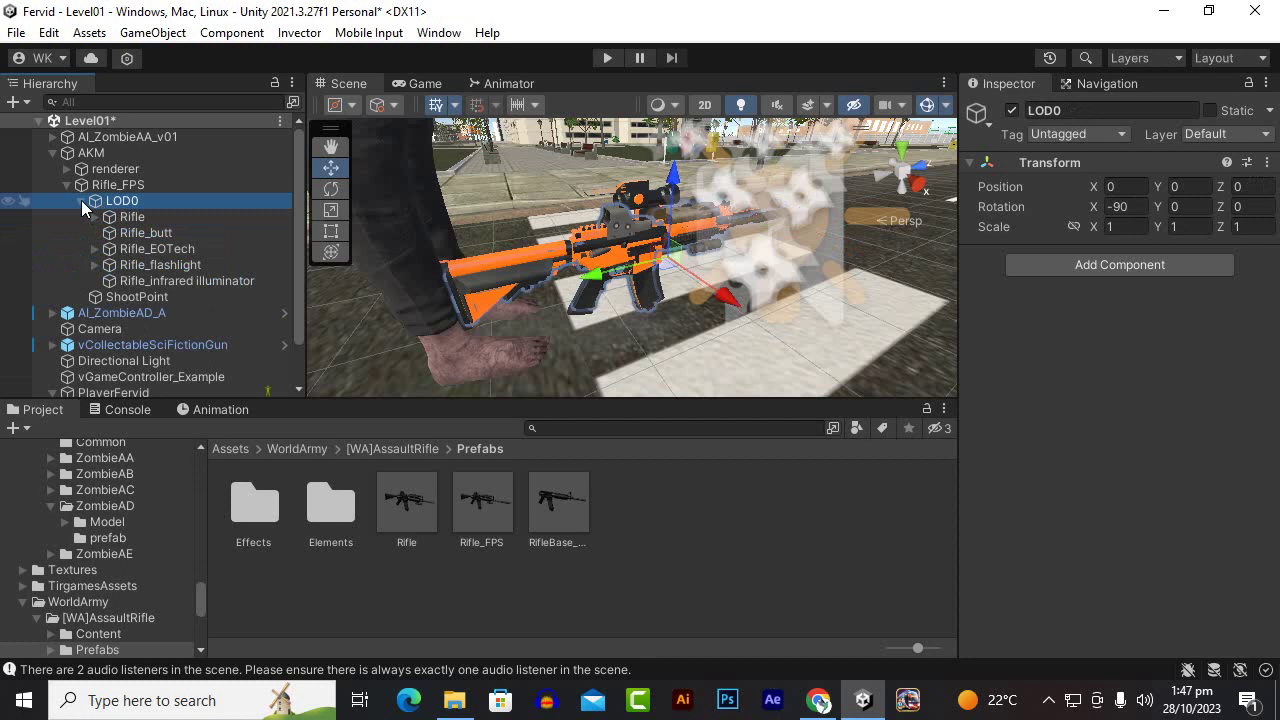
{"action": "left_click", "coordinate": [82, 201]}
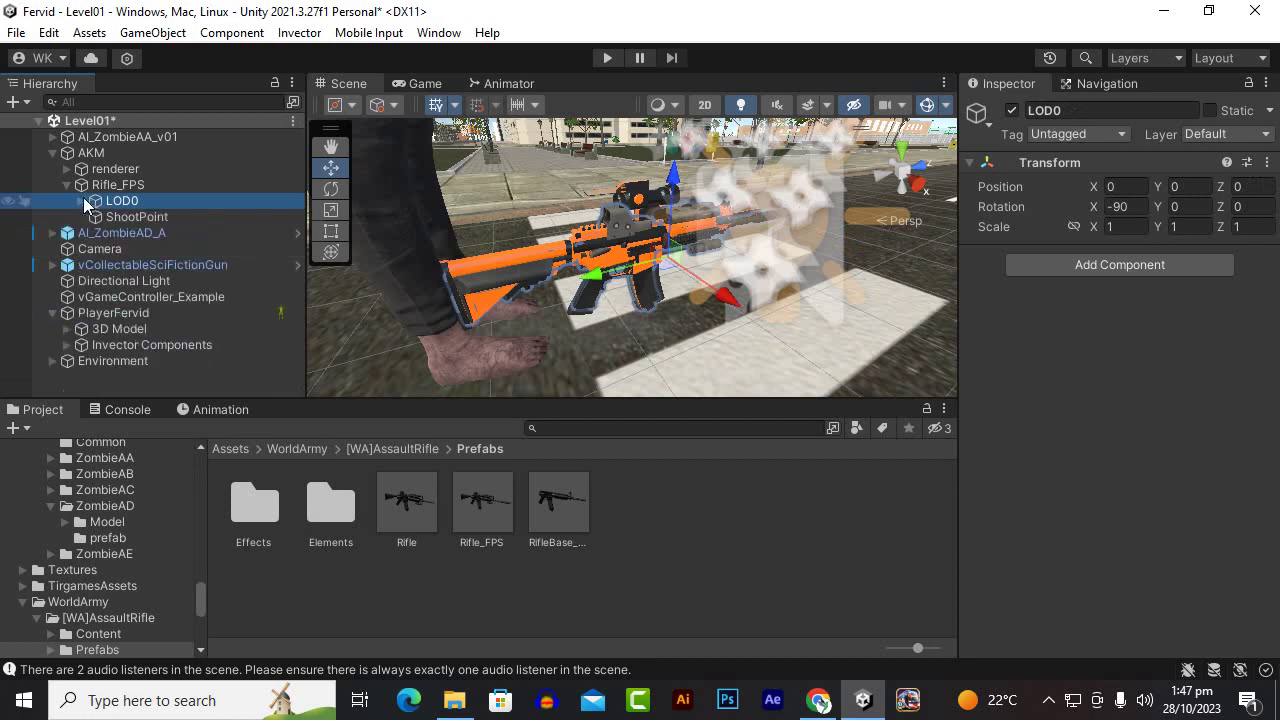
{"action": "left_click", "coordinate": [81, 199]}
{"action": "left_click", "coordinate": [81, 199]}
{"action": "left_click", "coordinate": [96, 188]}
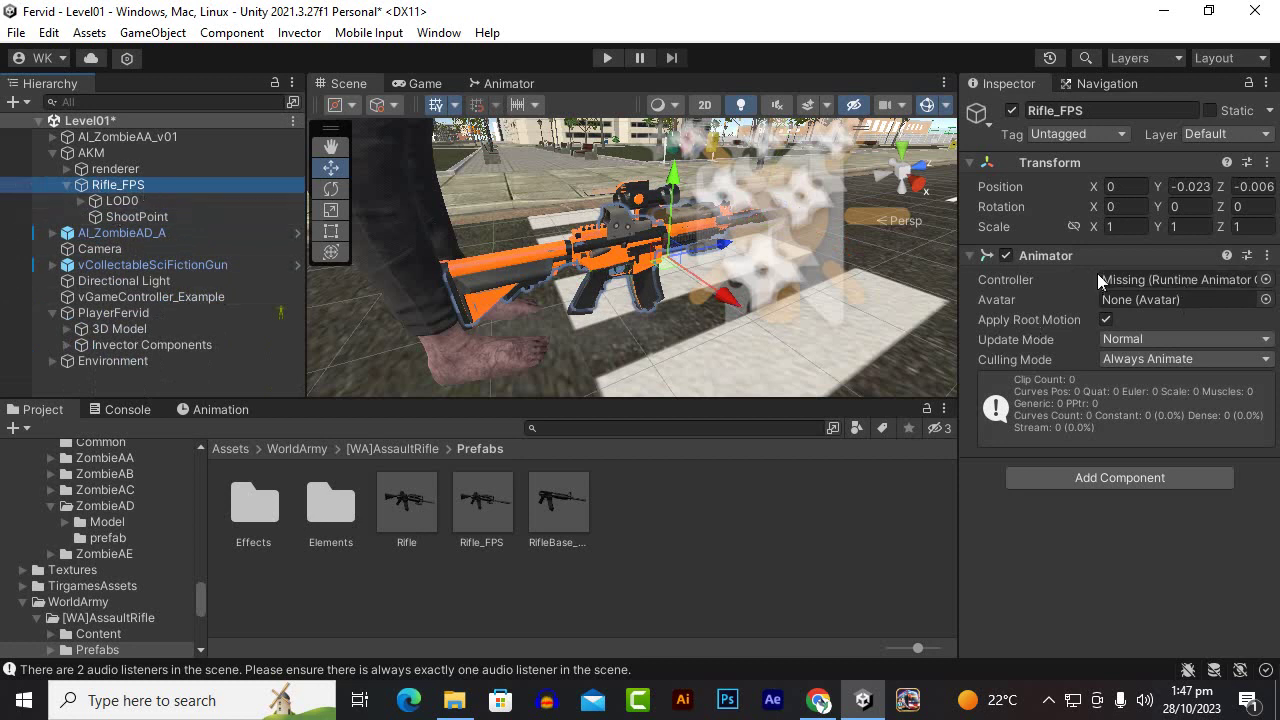
Remove the Animator component from Rifle_FPS
{"action": "left_click", "coordinate": [1266, 255]}
{"action": "left_click", "coordinate": [1173, 306]}
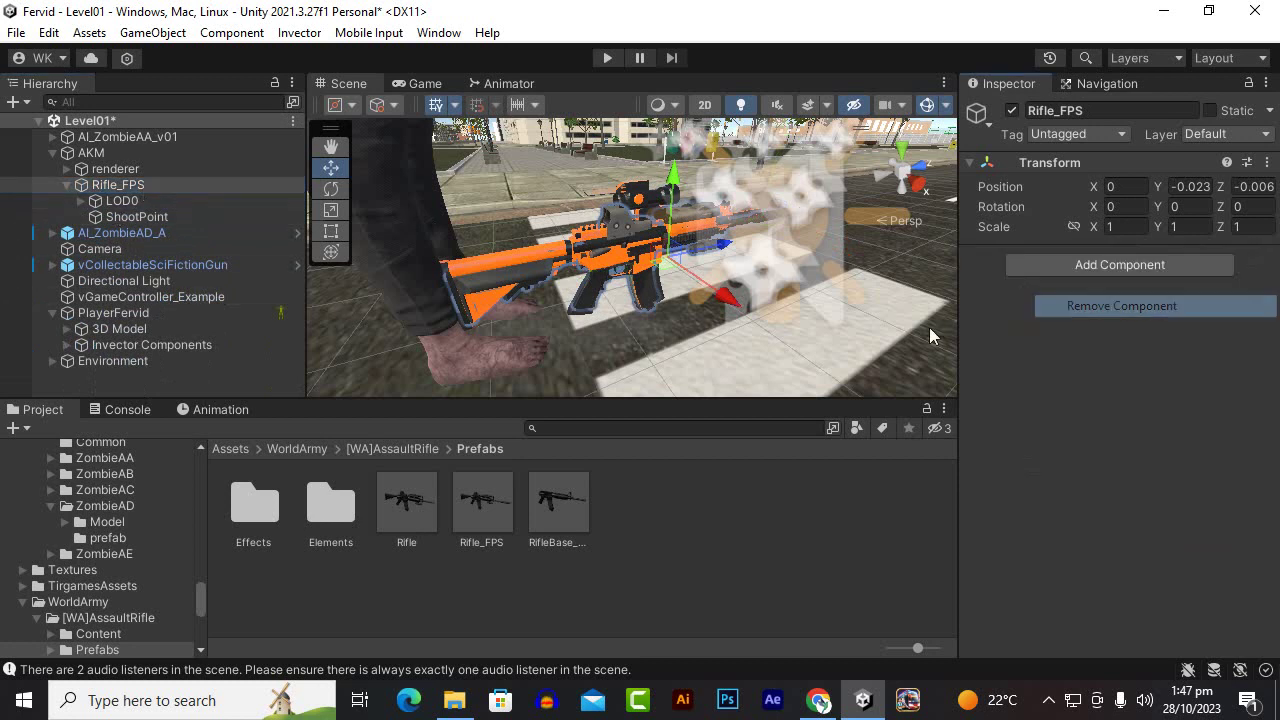
{"action": "left_click", "coordinate": [96, 171]}
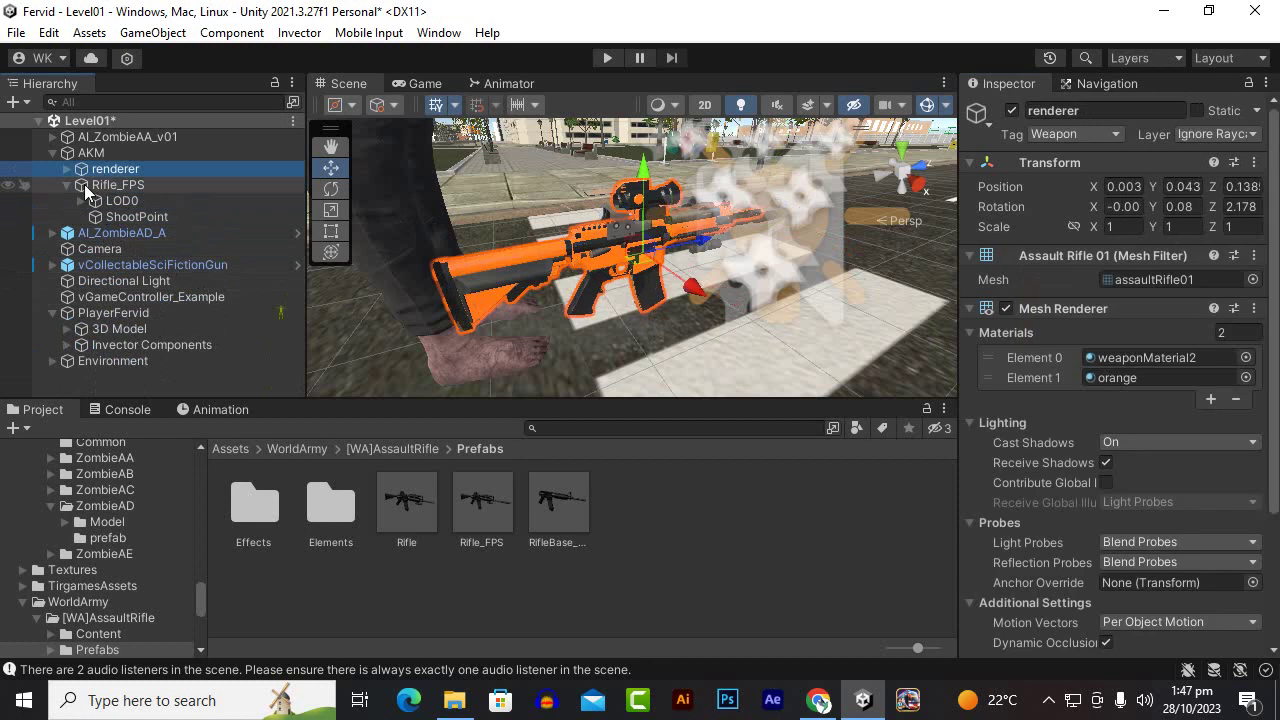
{"action": "left_click", "coordinate": [68, 185]}
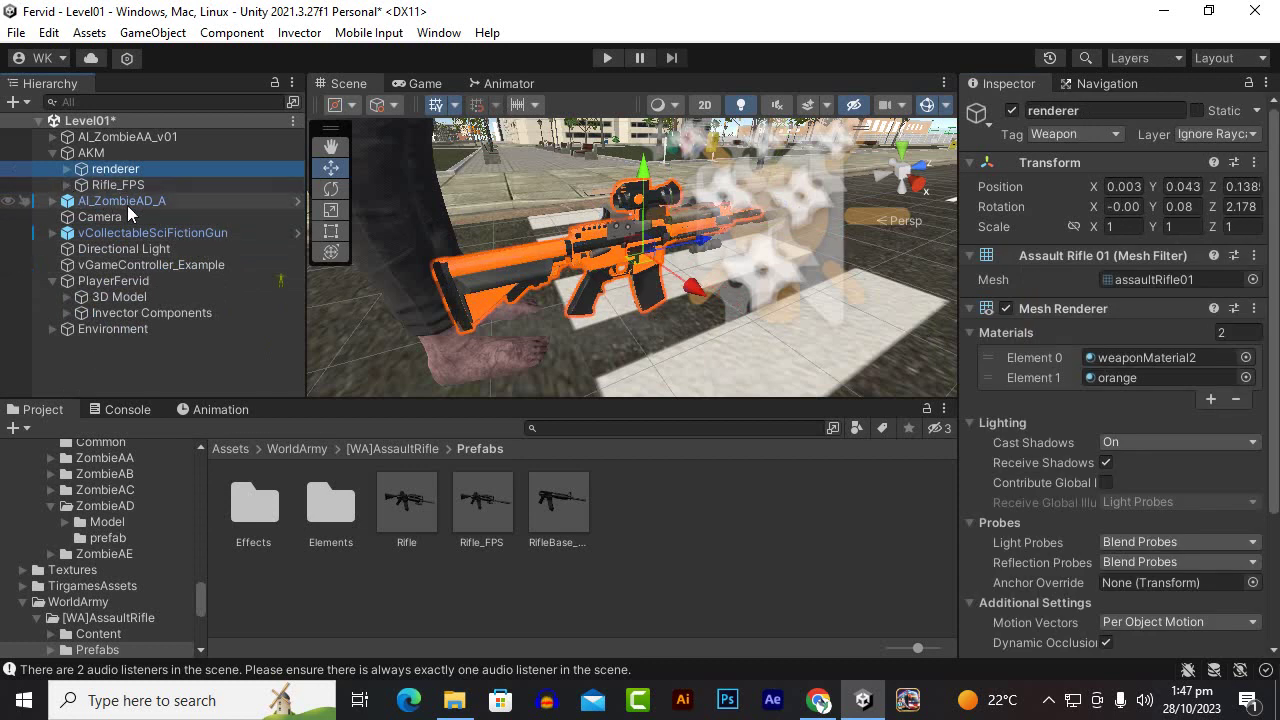
{"action": "left_click", "coordinate": [137, 187]}
{"action": "right_click", "coordinate": [137, 192]}
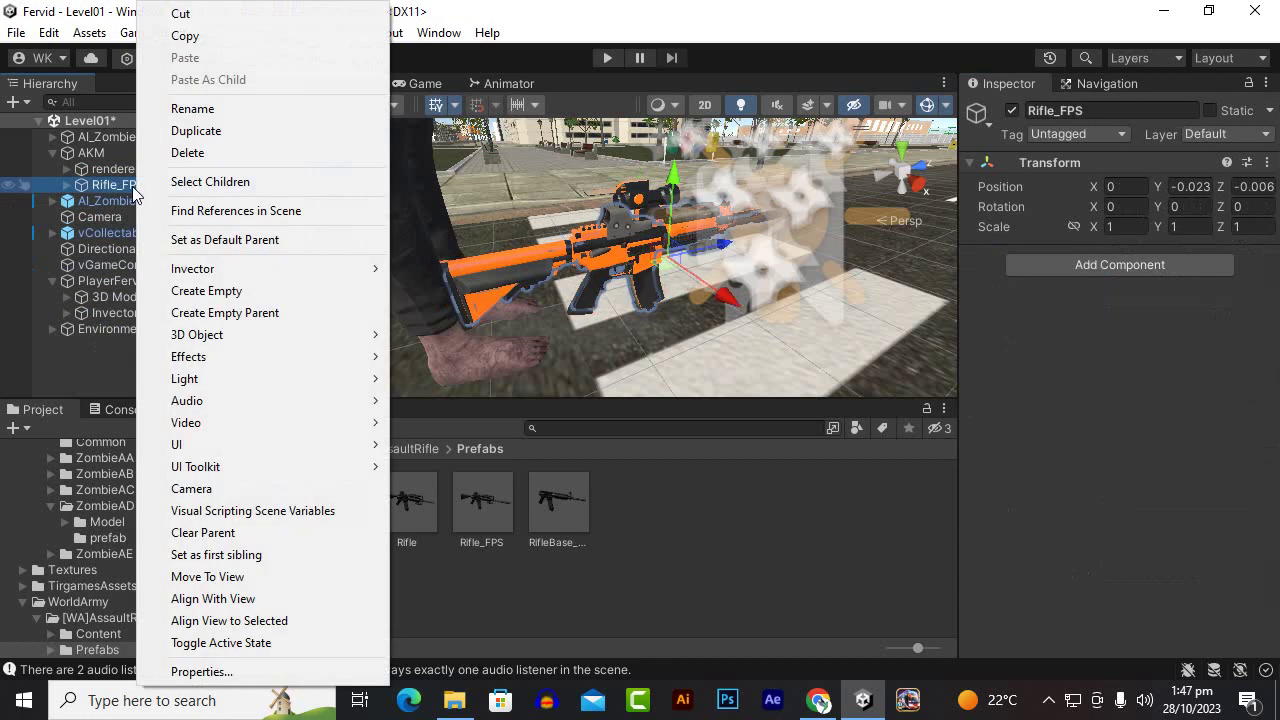
{"action": "left_click", "coordinate": [94, 152]}
Expand AKM's renderer and select its children from AudioSource through AimReference
{"action": "left_click", "coordinate": [133, 168]}
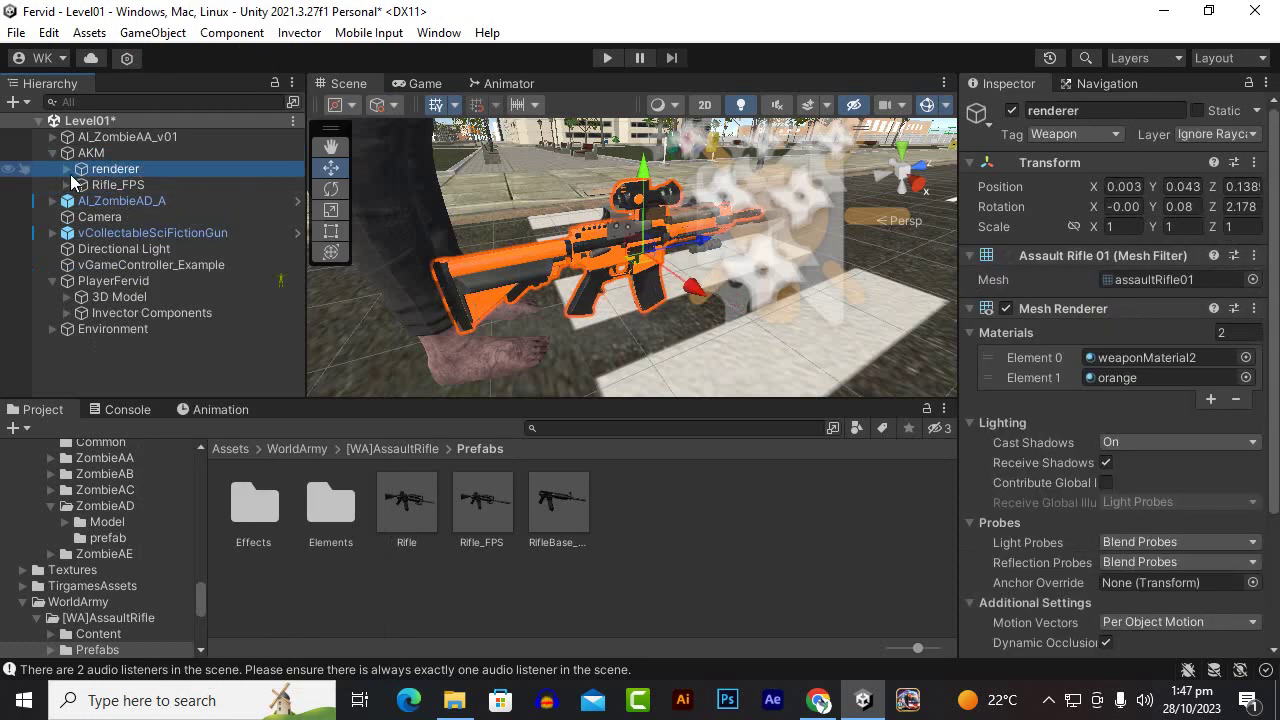
{"action": "left_click", "coordinate": [68, 169]}
{"action": "left_click", "coordinate": [156, 188]}
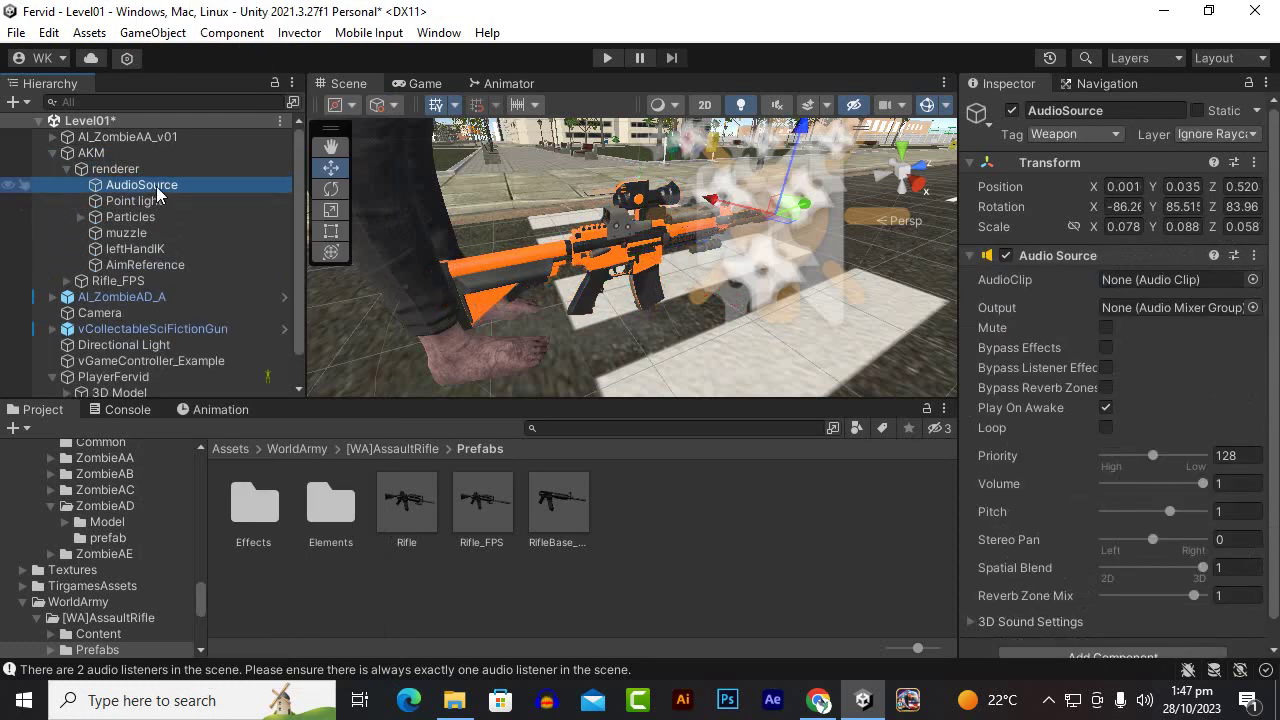
{"action": "left_click", "coordinate": [126, 281]}
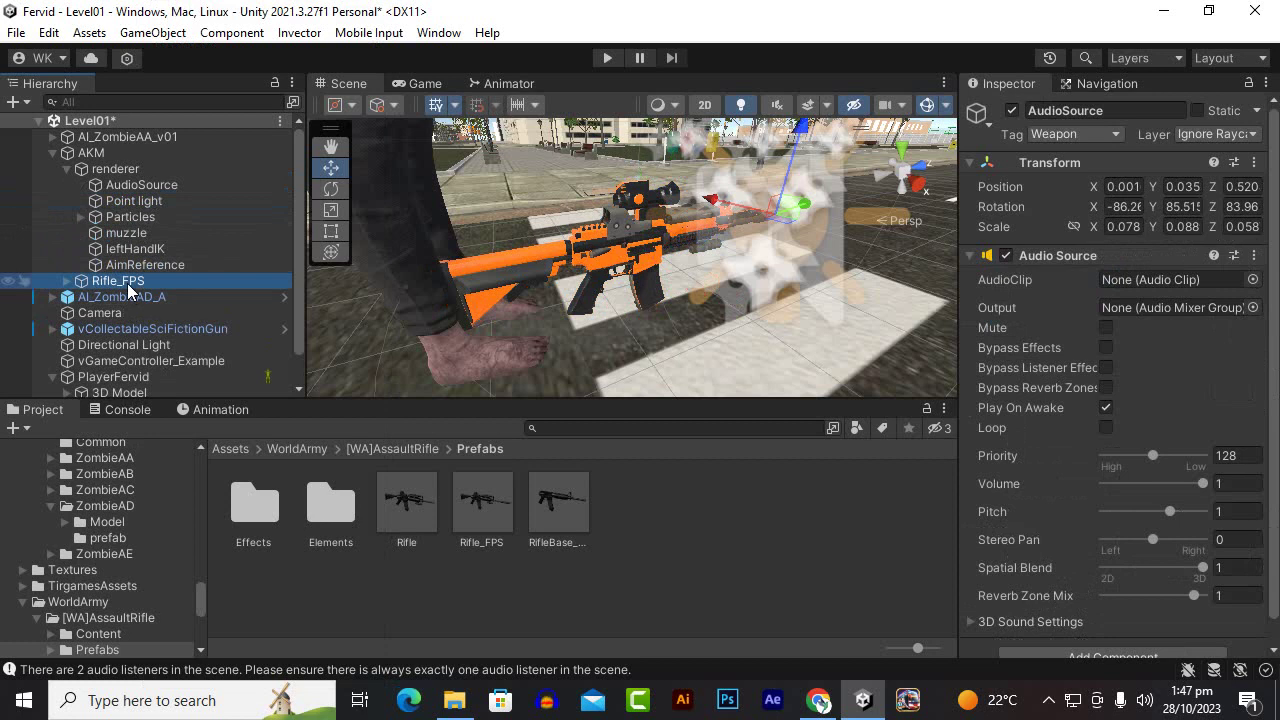
{"action": "left_click", "coordinate": [135, 249]}
{"action": "left_click", "coordinate": [135, 184]}
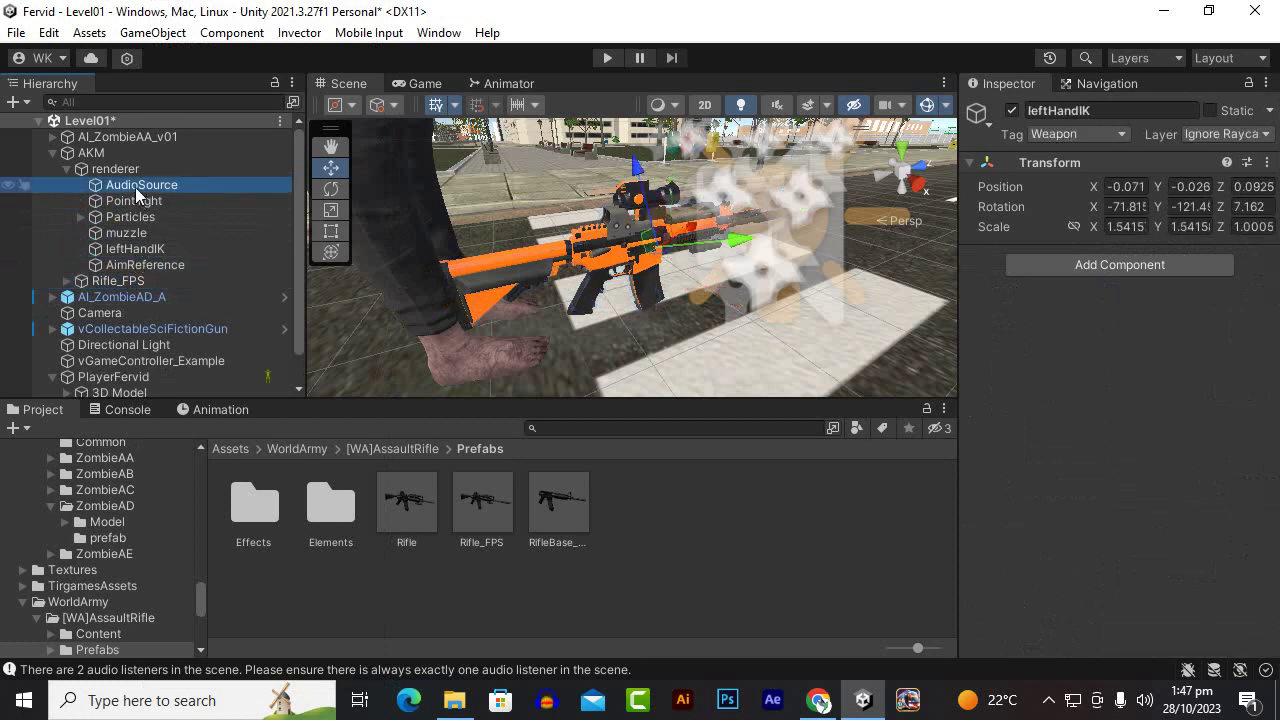
{"action": "left_click", "coordinate": [144, 266], "text": "shift"}
Move the AudioSource-to-AimReference objects under Rifle_FPS
{"action": "left_click_drag", "start_coordinate": [138, 265], "coordinate": [132, 281]}
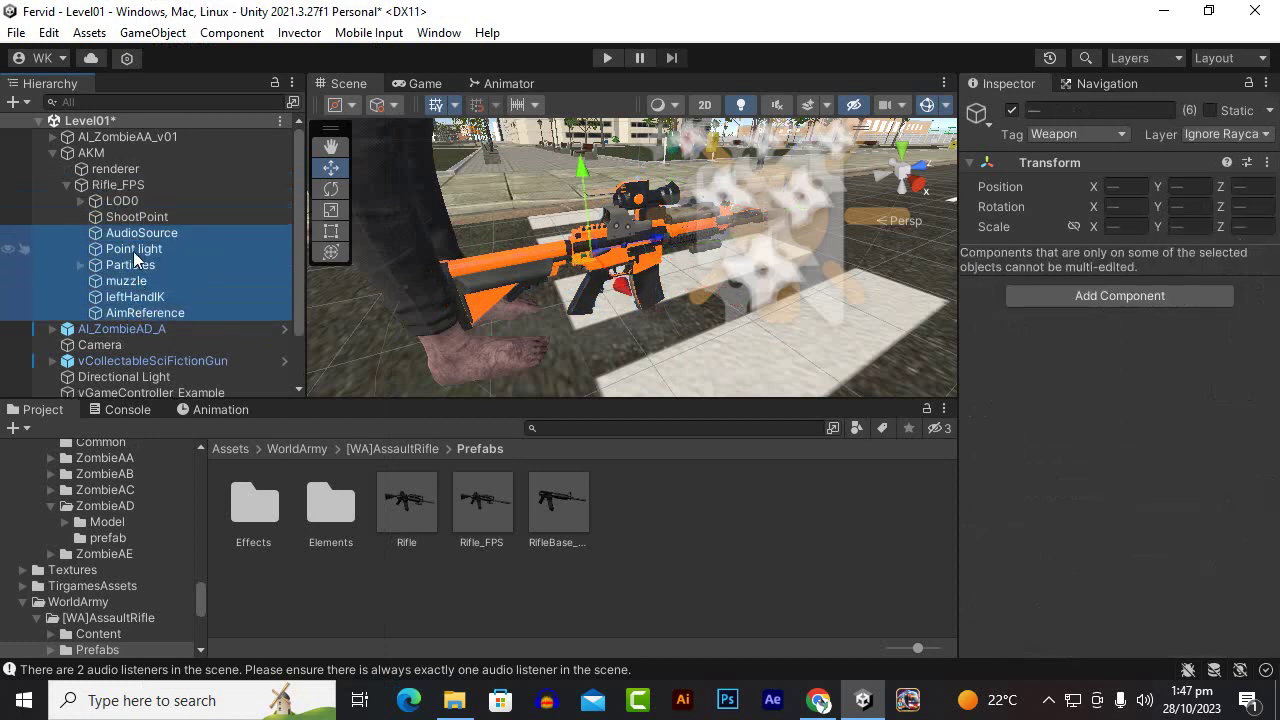
{"action": "left_click", "coordinate": [110, 172]}
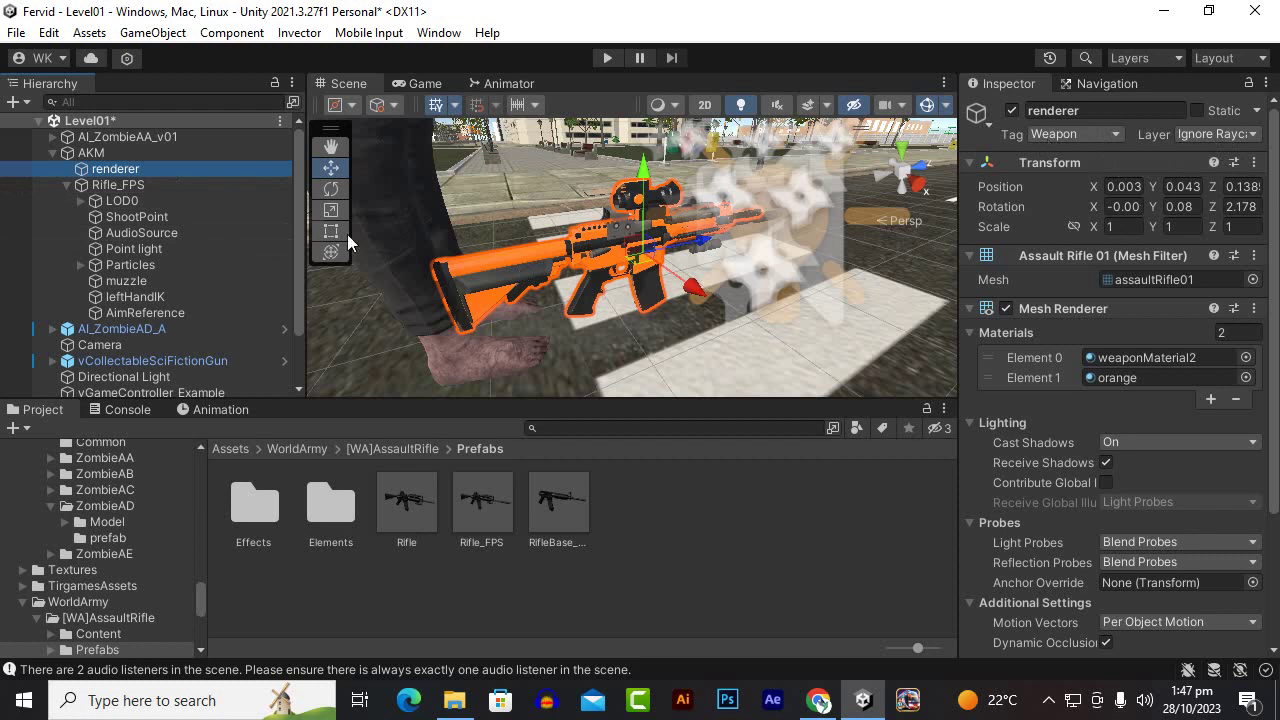
{"action": "left_click", "coordinate": [122, 180]}
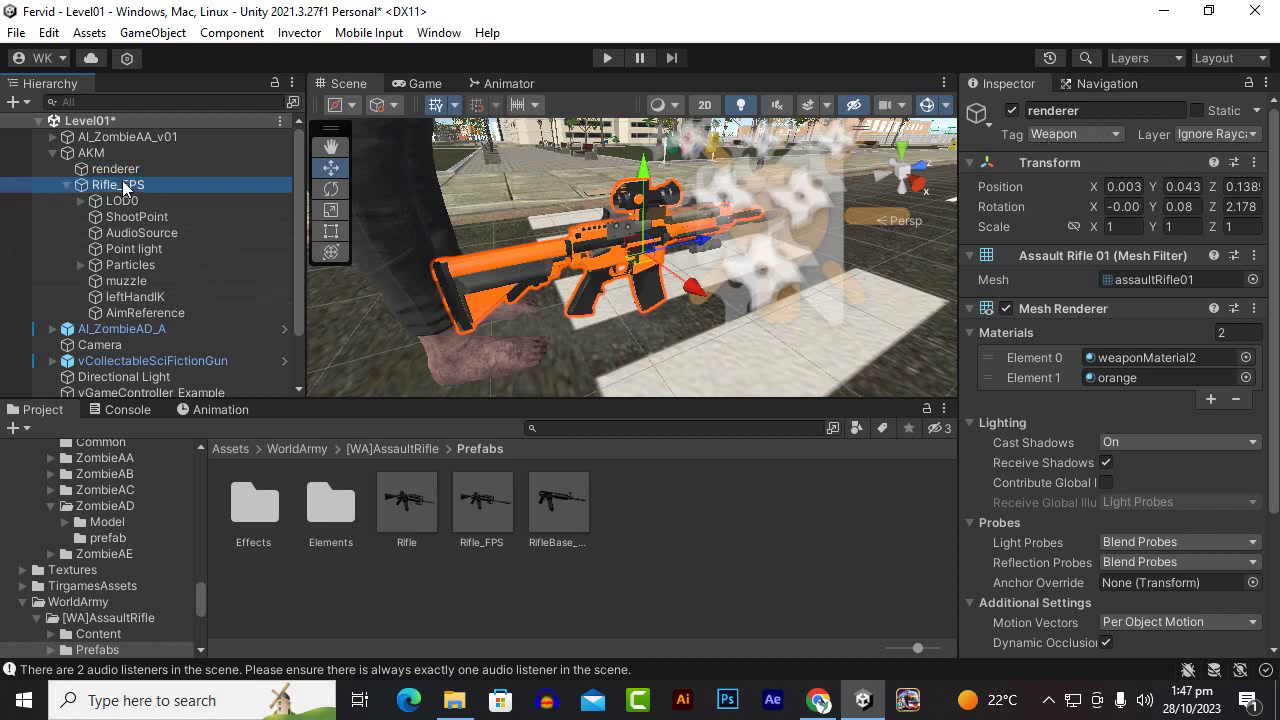
Tag Rifle_FPS as Weapon and put it on the Ignore Raycast layer, this object only
{"action": "left_click", "coordinate": [1088, 136]}
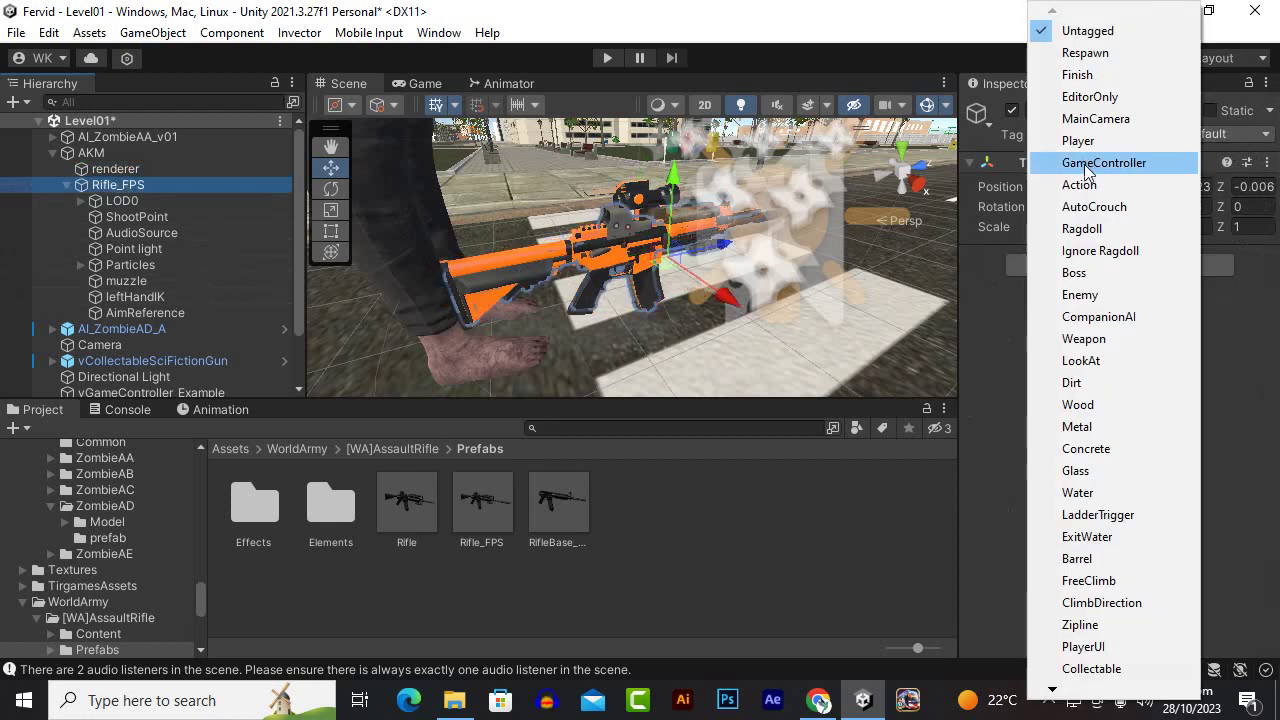
{"action": "left_click", "coordinate": [1084, 338]}
{"action": "left_click", "coordinate": [1236, 134]}
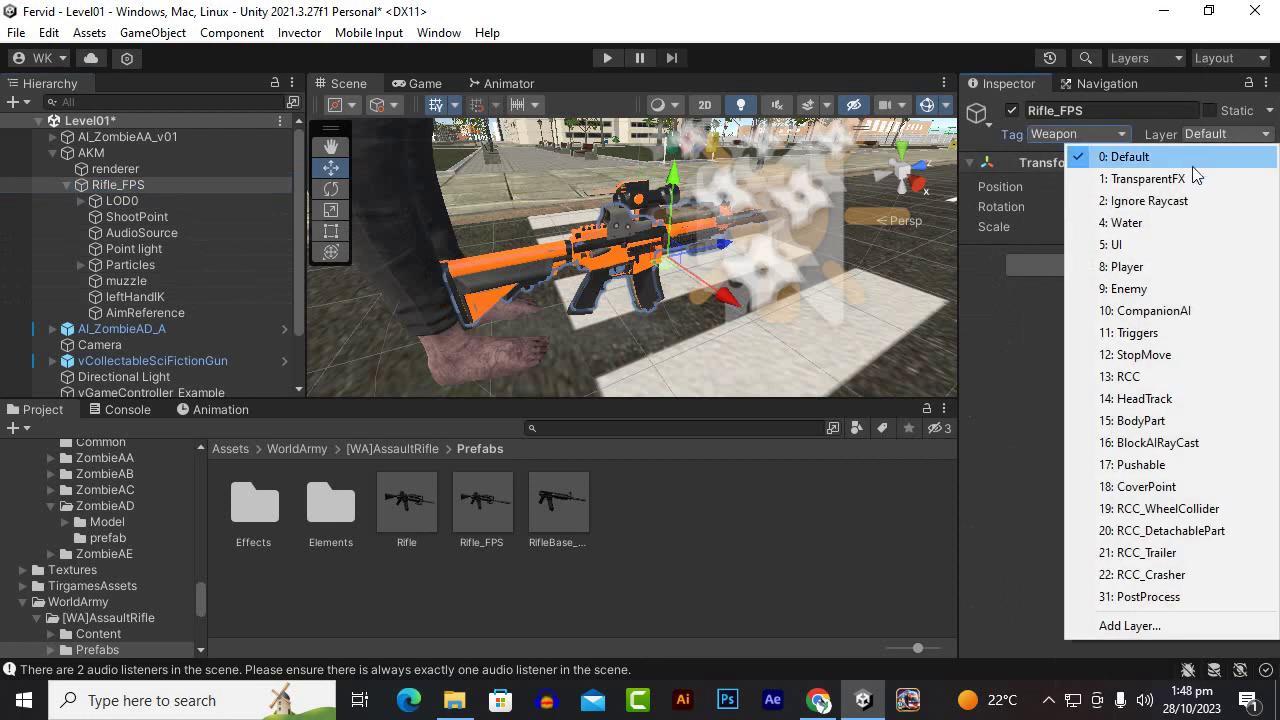
{"action": "left_click", "coordinate": [1170, 200]}
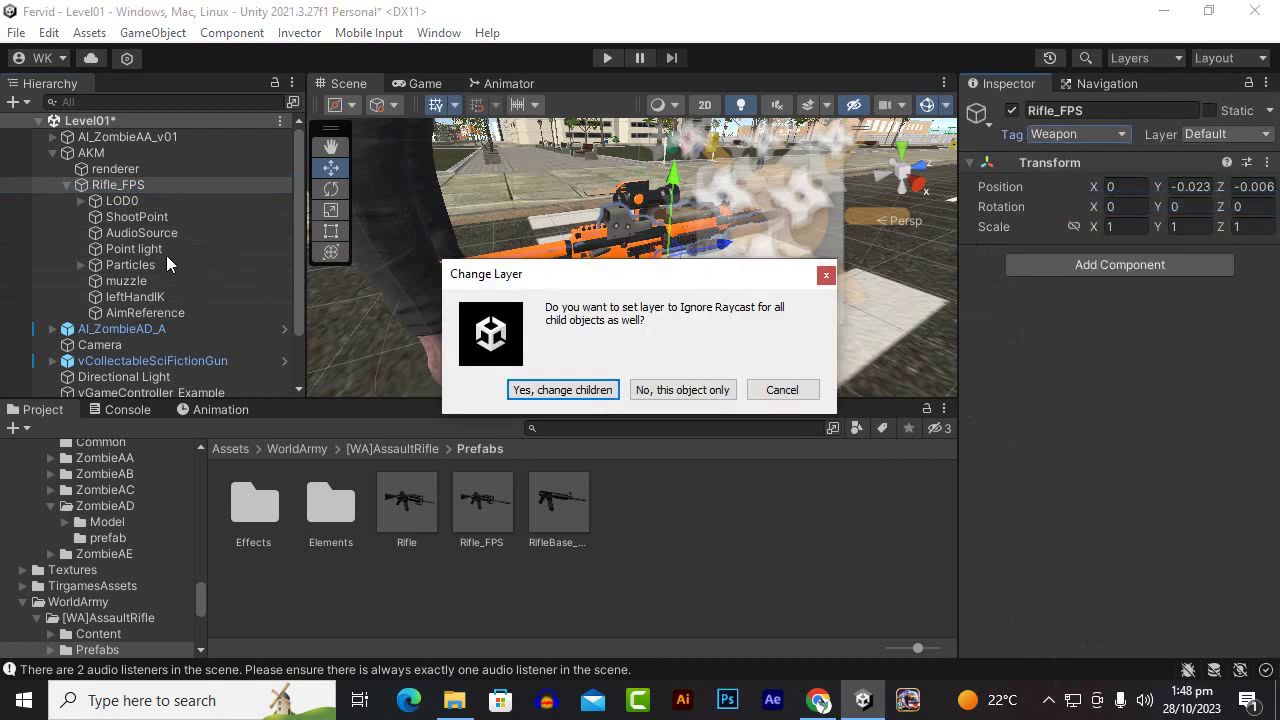
{"action": "left_click", "coordinate": [695, 390]}
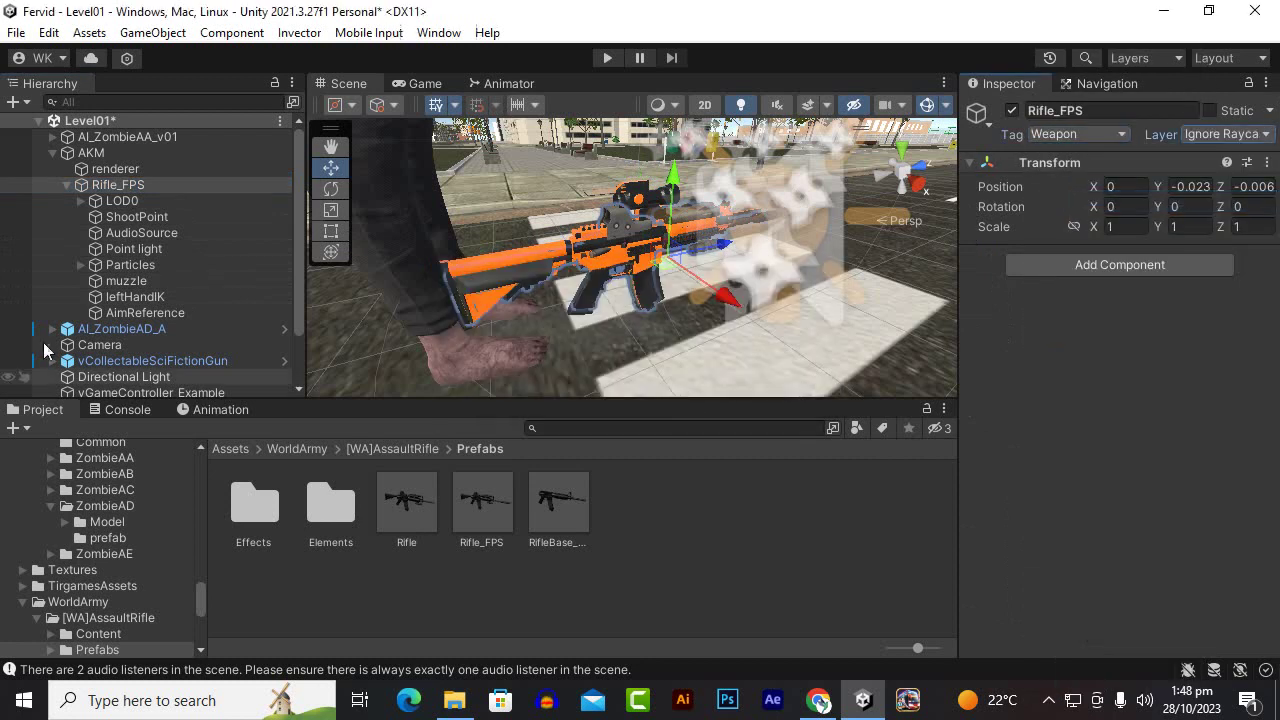
{"action": "left_click", "coordinate": [128, 168]}
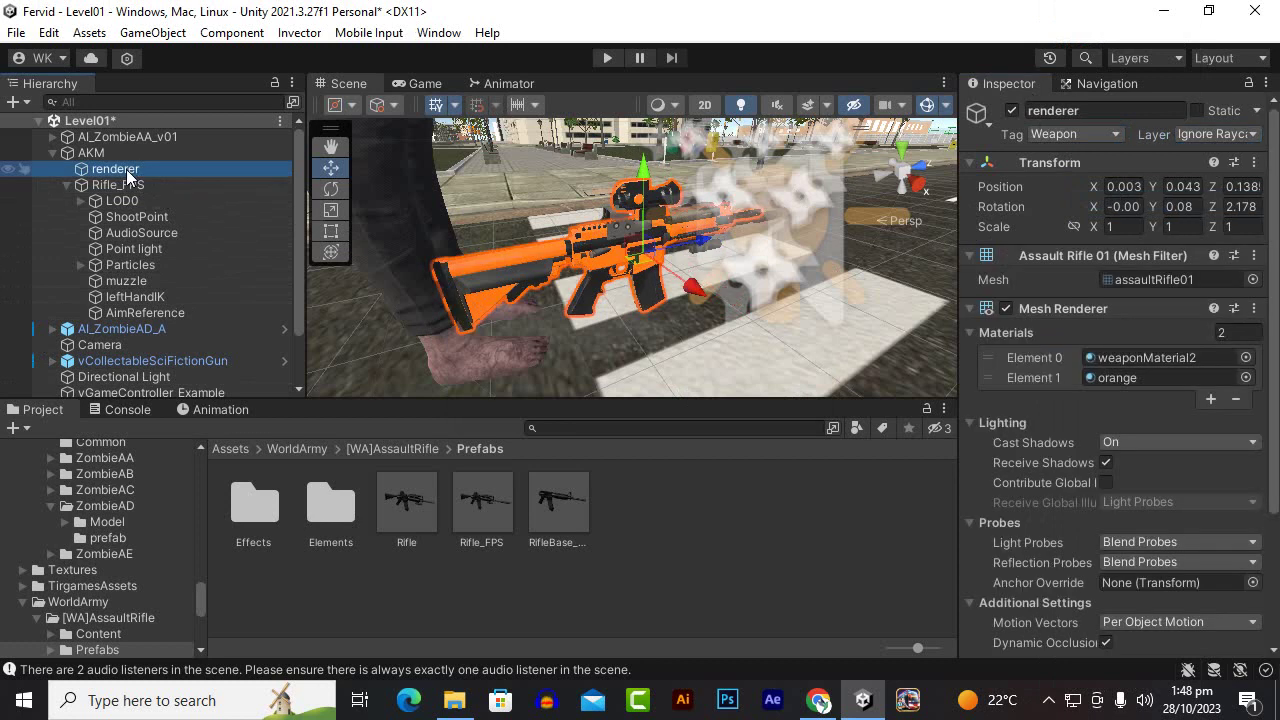
Delete AKM's old orange renderer and rename Rifle_FPS to 'renderer'
{"action": "key", "text": "Delete"}
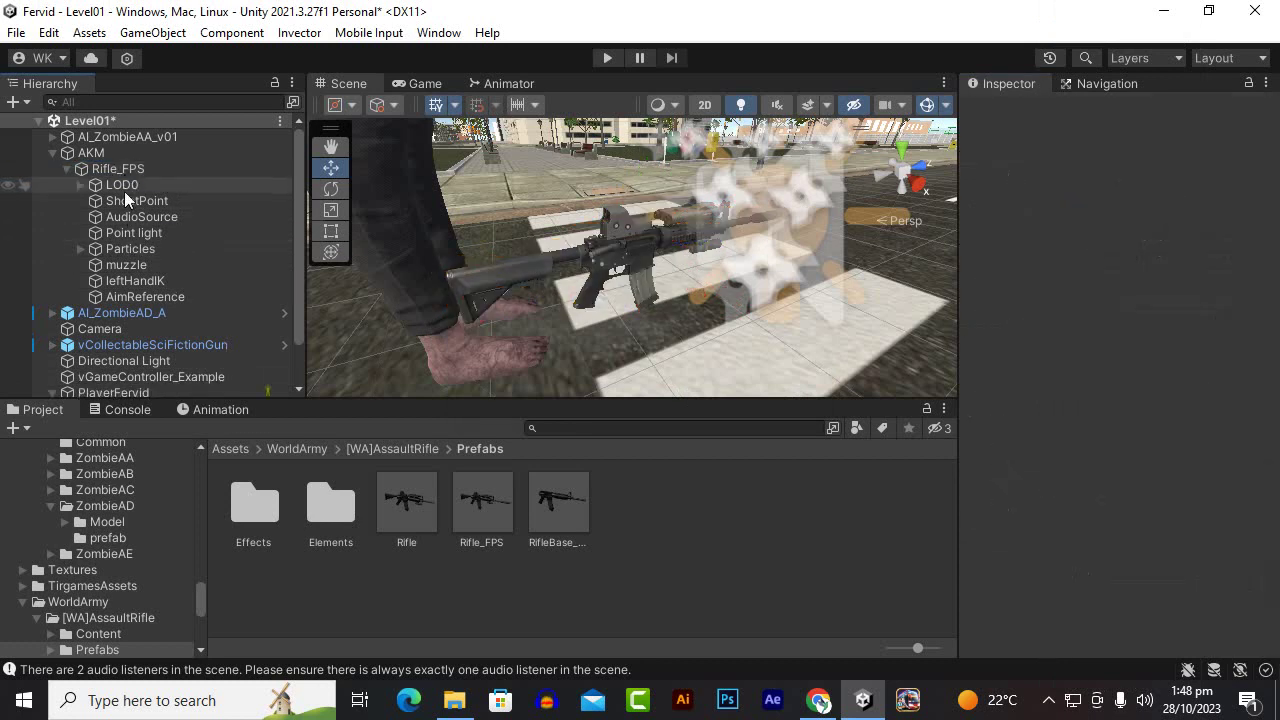
{"action": "left_click", "coordinate": [119, 171]}
{"action": "right_click", "coordinate": [119, 171]}
{"action": "left_click", "coordinate": [154, 124]}
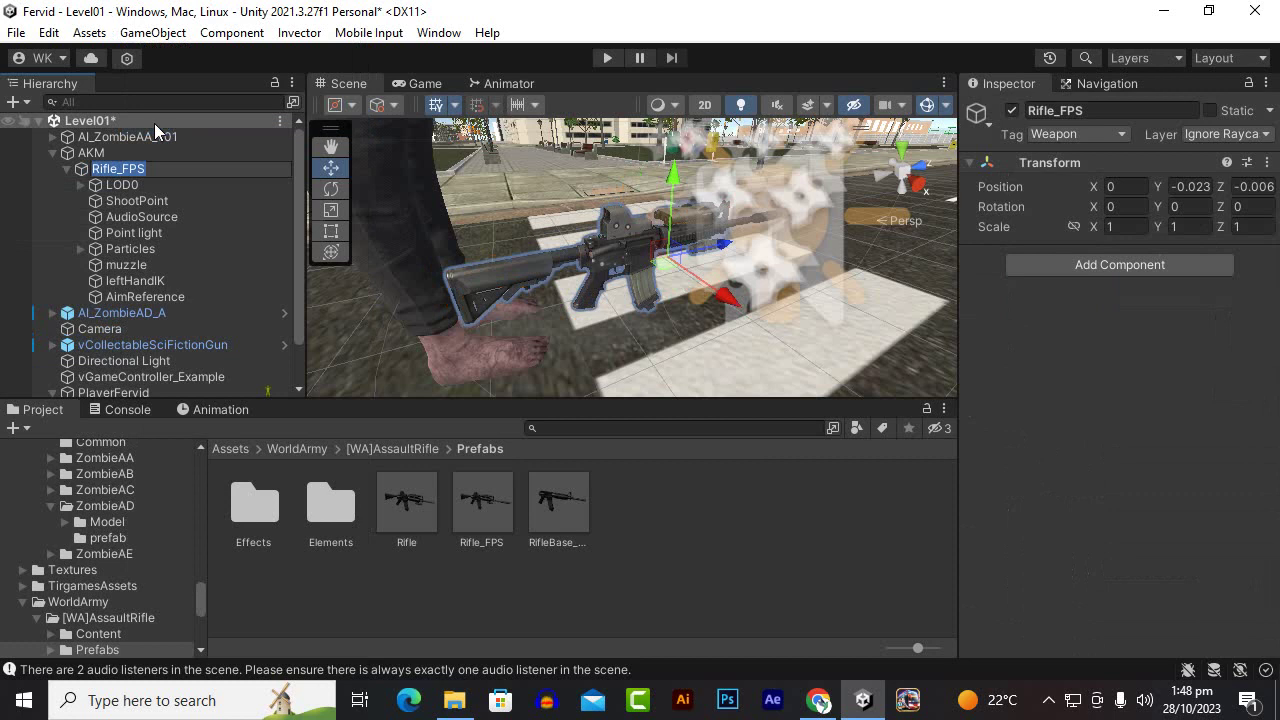
{"action": "type", "text": "re"}
{"action": "type", "text": "nderer"}
{"action": "key", "text": "Return"}
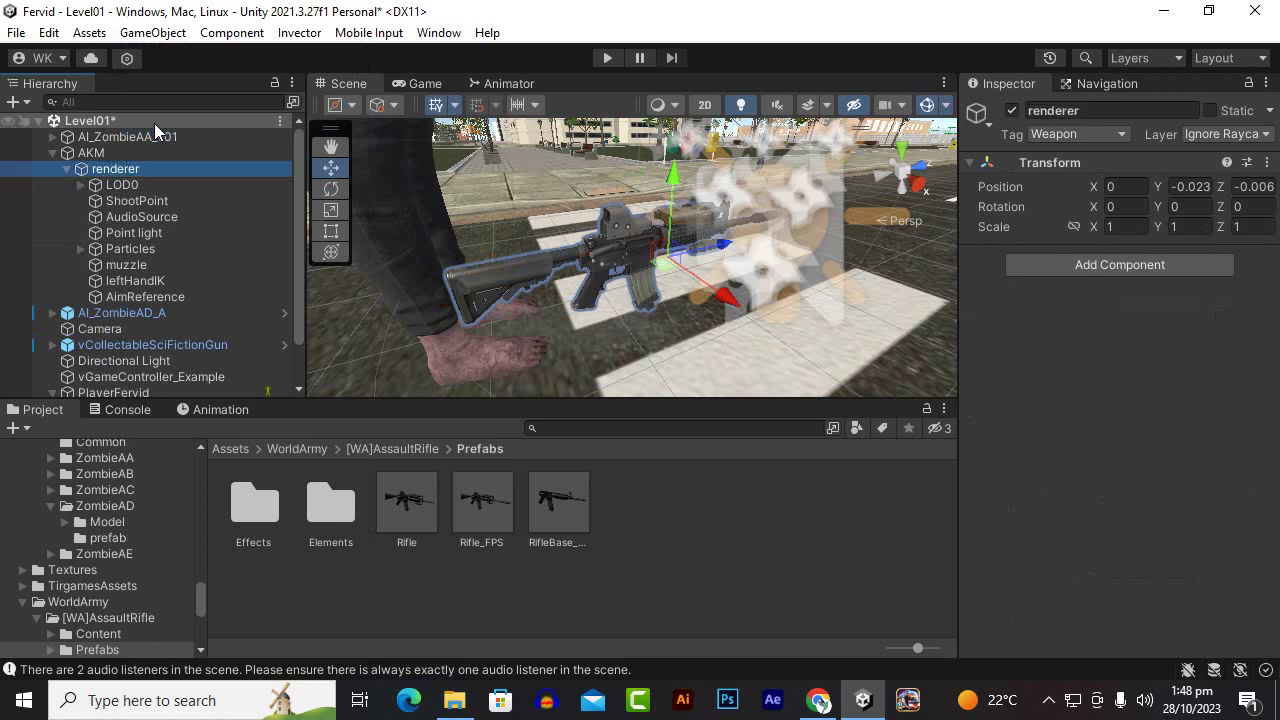
Collapse AKM and return the Project browser to the Assets root
{"action": "left_click", "coordinate": [100, 157]}
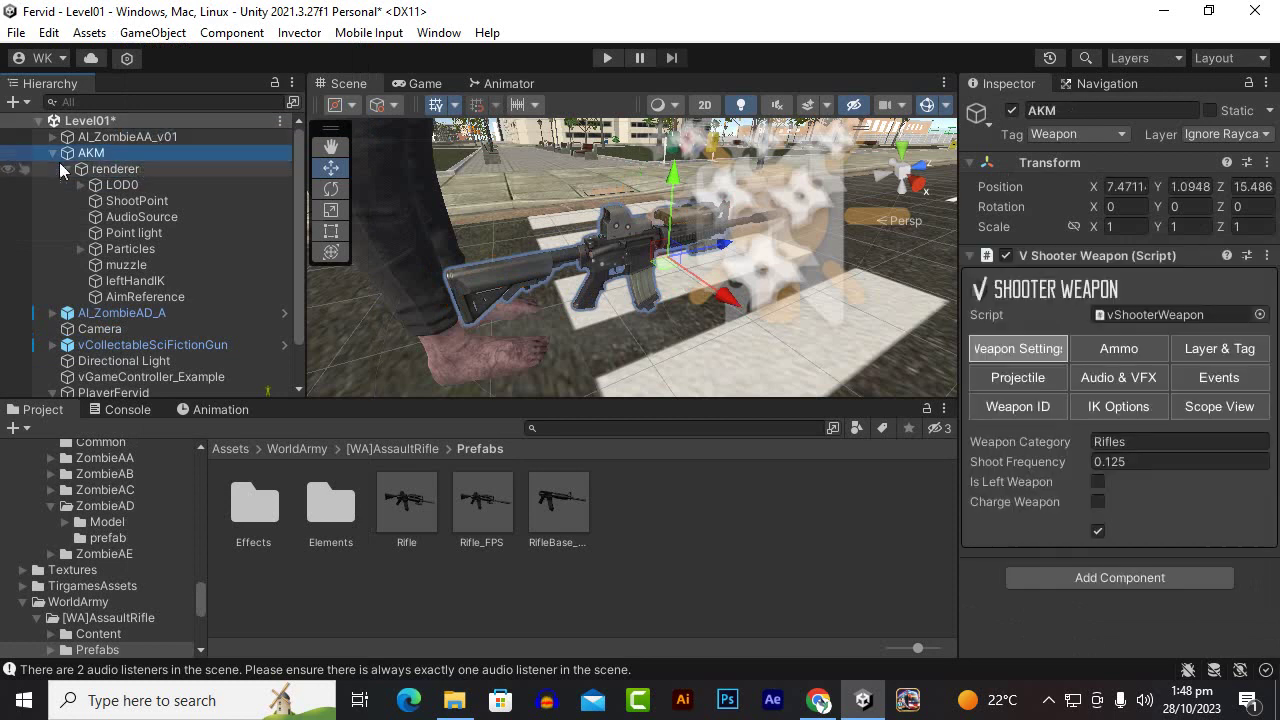
{"action": "left_click", "coordinate": [53, 152]}
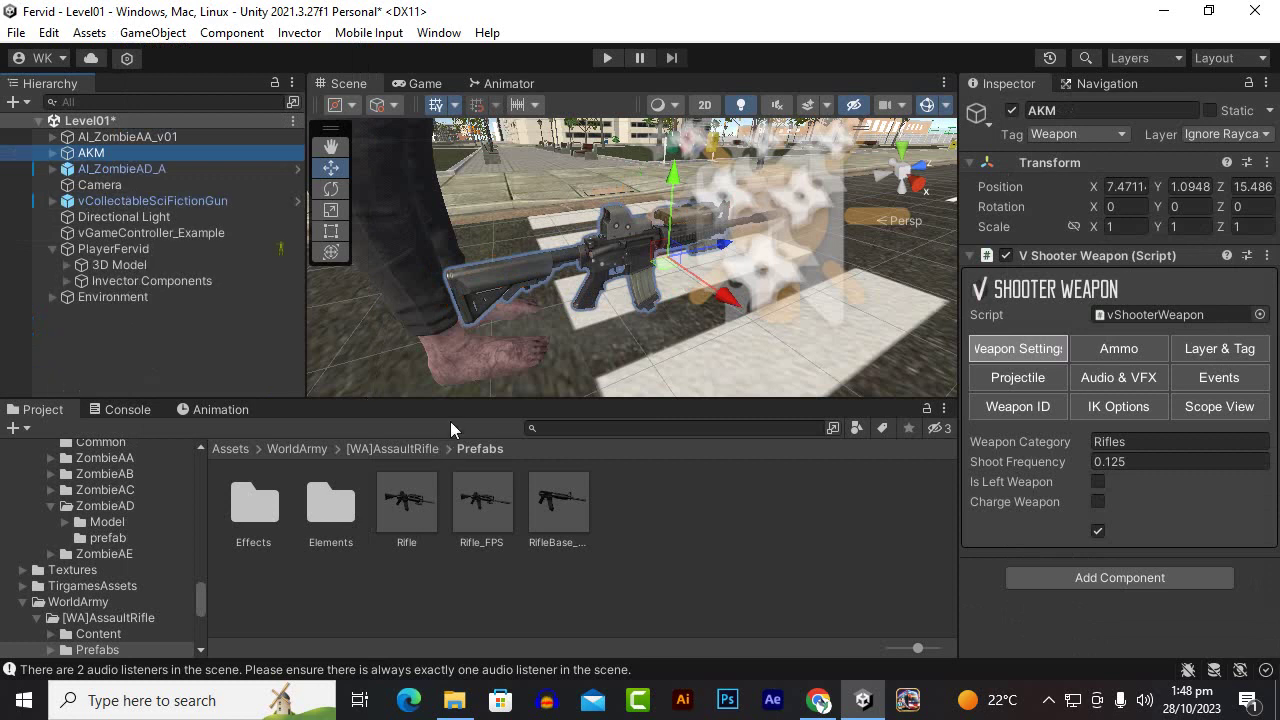
{"action": "scroll", "coordinate": [481, 297], "scroll_direction": "down", "scroll_amount": 3}
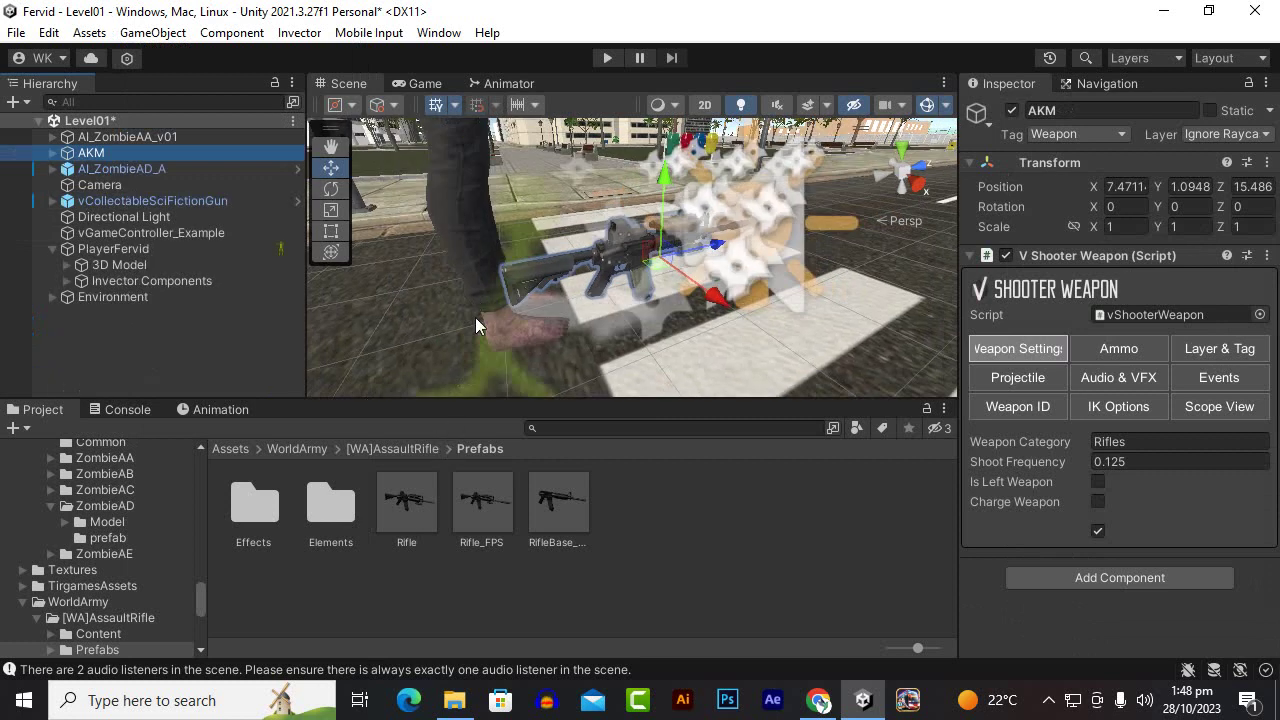
{"action": "left_click", "coordinate": [232, 448]}
{"action": "mouse_move", "coordinate": [612, 301]}
{"action": "left_mouse_down", "text": "alt"}
{"action": "mouse_move", "coordinate": [608, 272]}
{"action": "mouse_move", "coordinate": [620, 287]}
{"action": "mouse_move", "coordinate": [708, 180]}
{"action": "mouse_move", "coordinate": [613, 299]}
{"action": "mouse_move", "coordinate": [296, 214]}
{"action": "left_mouse_up", "text": "alt"}
{"action": "scroll", "coordinate": [620, 287], "scroll_direction": "up", "scroll_amount": 3}
{"action": "scroll", "coordinate": [613, 299], "scroll_direction": "up", "scroll_amount": 3}
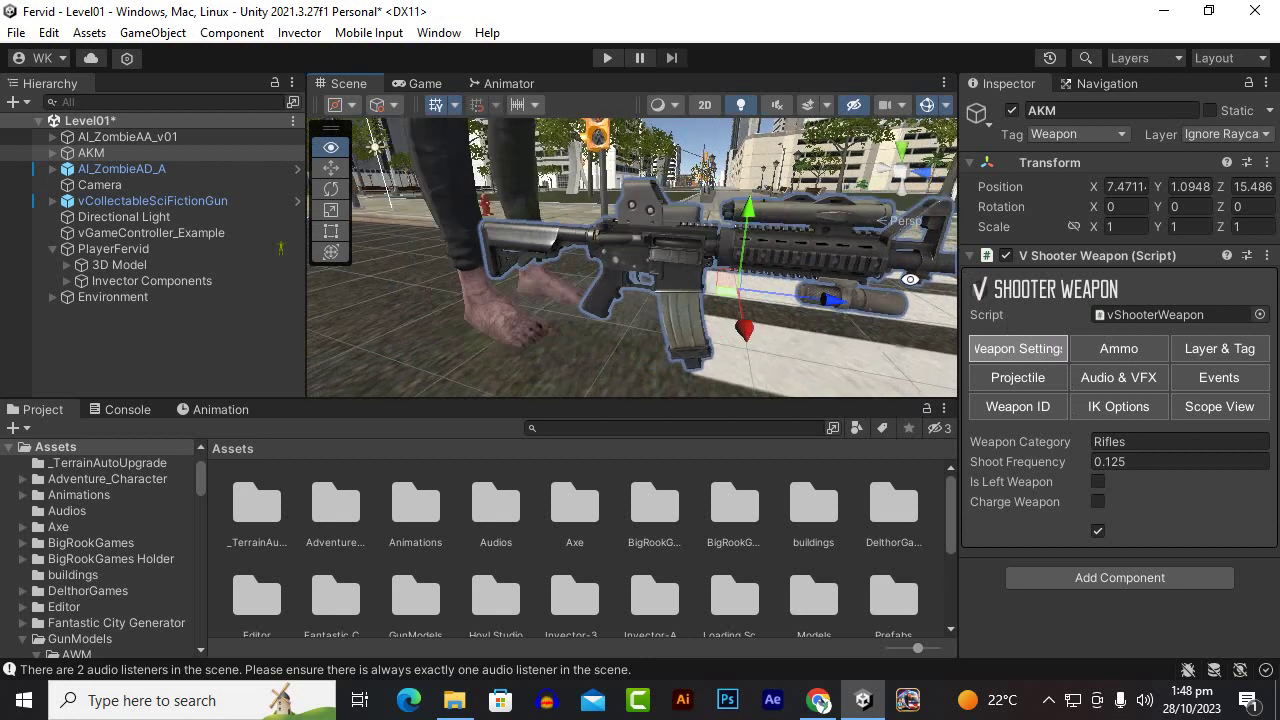
{"action": "right_click_drag", "start_coordinate": [560, 280], "coordinate": [603, 303]}
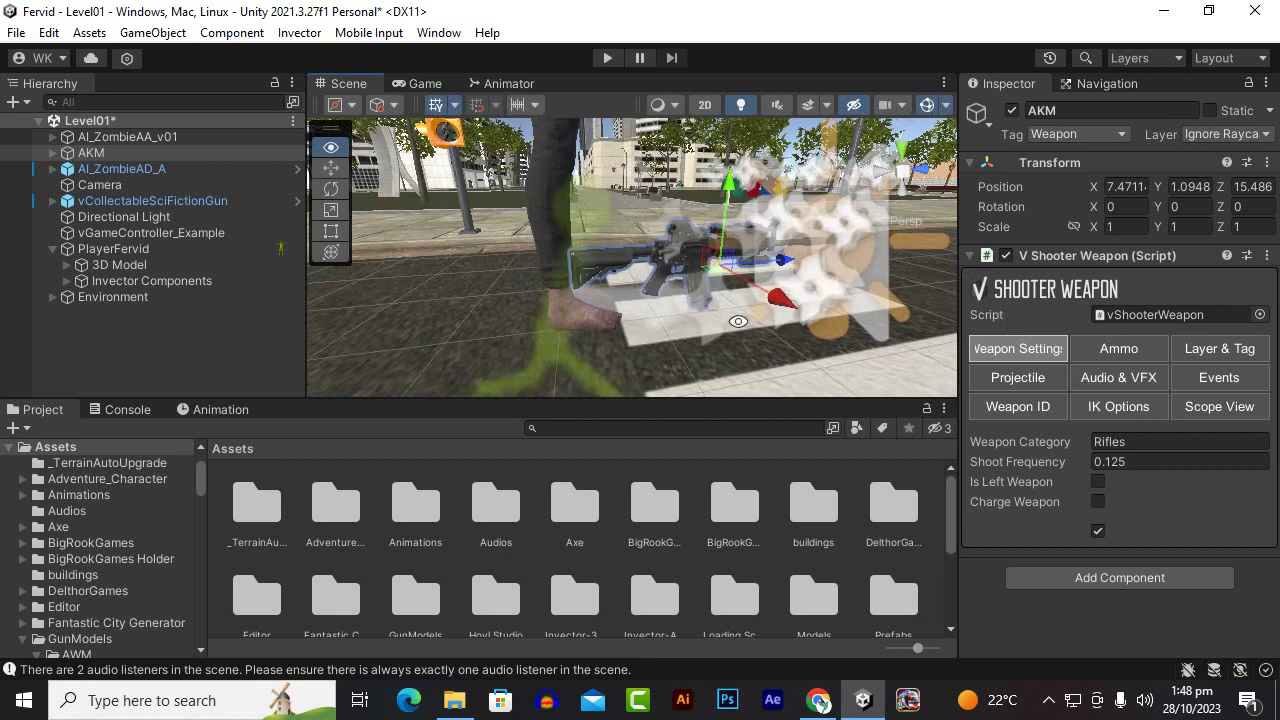
{"action": "right_click_drag", "start_coordinate": [603, 303], "coordinate": [569, 379]}
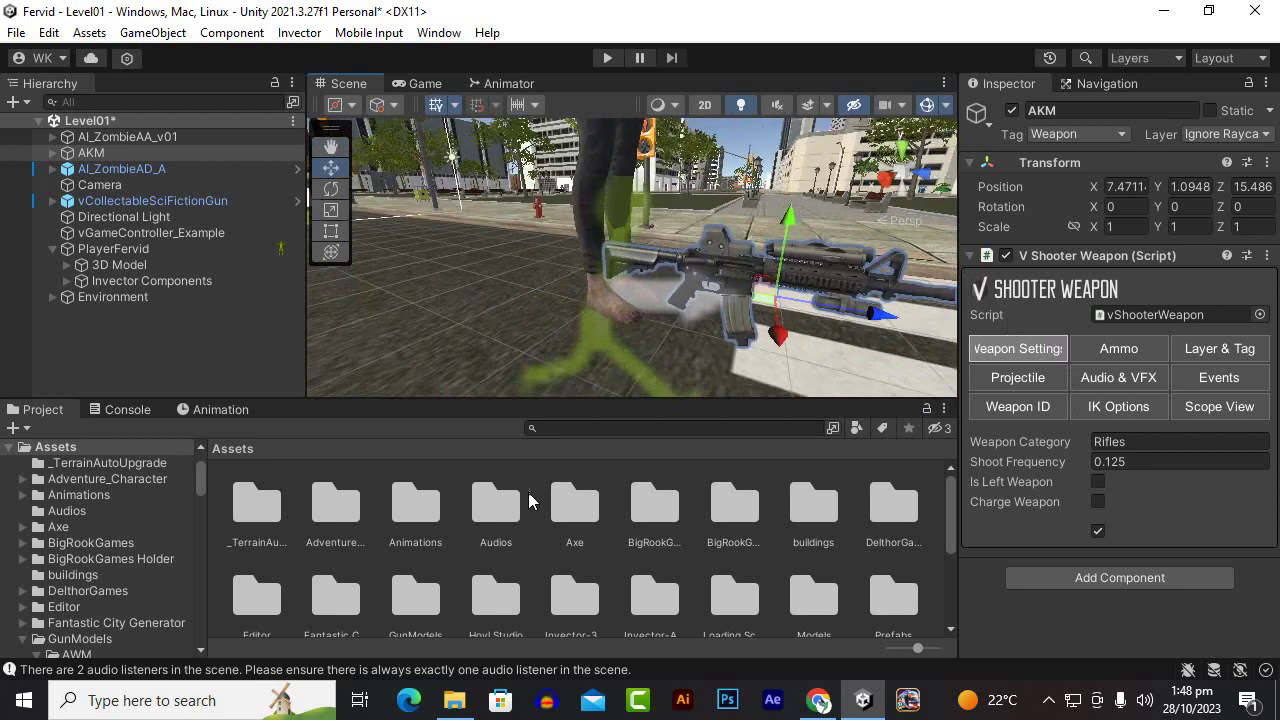
{"action": "scroll", "coordinate": [600, 595], "scroll_direction": "down", "scroll_amount": 1}
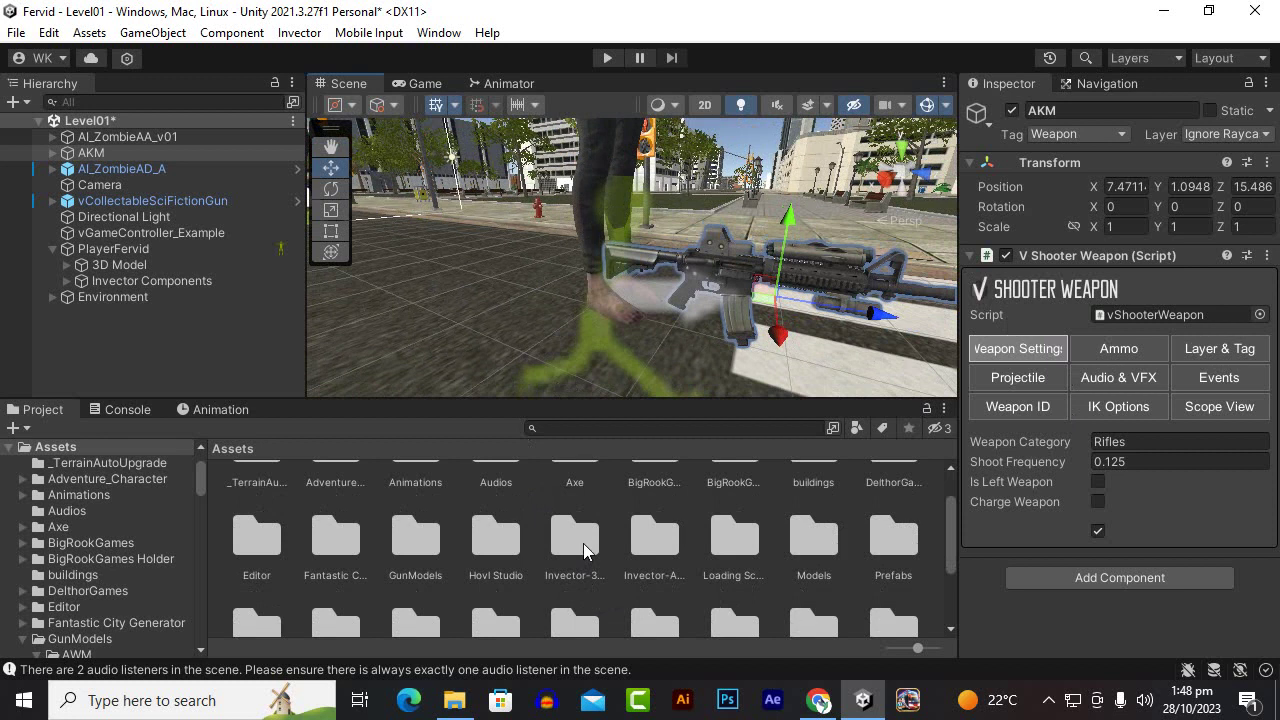
Save AKM as a prefab in Invector-AIController/Prefabs/Weapons
{"action": "double_click", "coordinate": [660, 540]}
{"action": "left_click", "coordinate": [502, 484]}
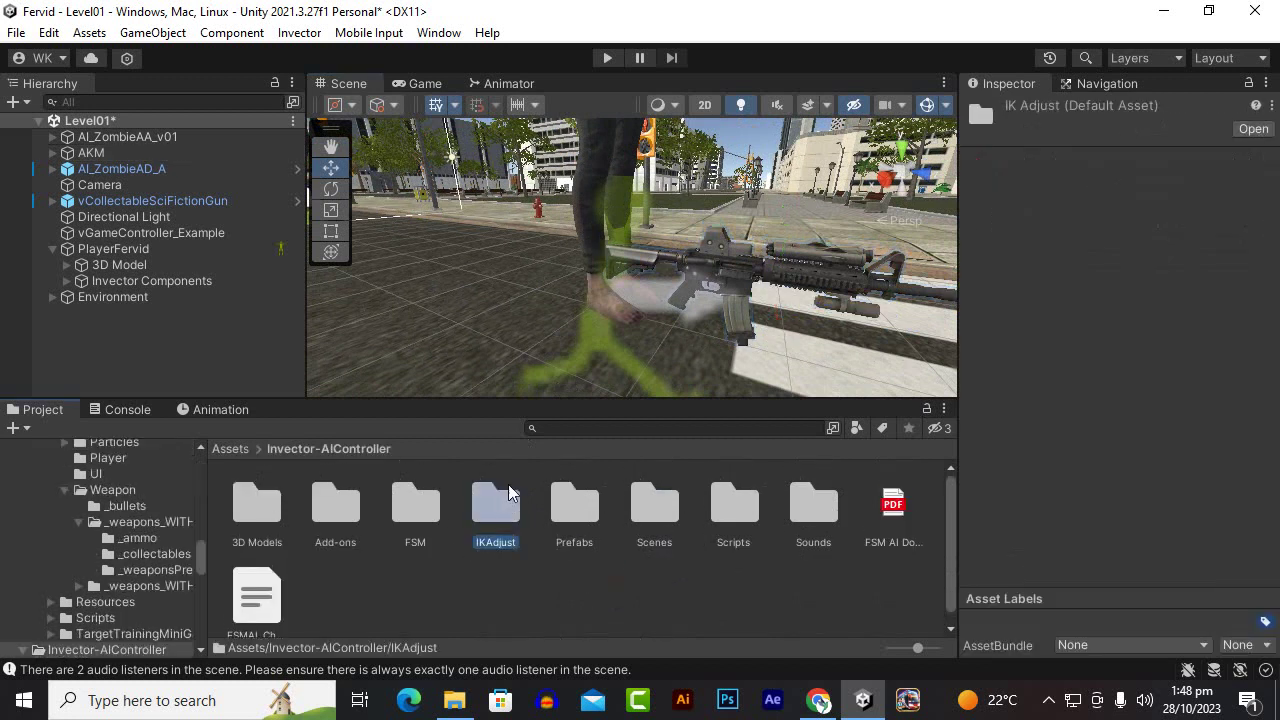
{"action": "double_click", "coordinate": [575, 490]}
{"action": "double_click", "coordinate": [337, 500]}
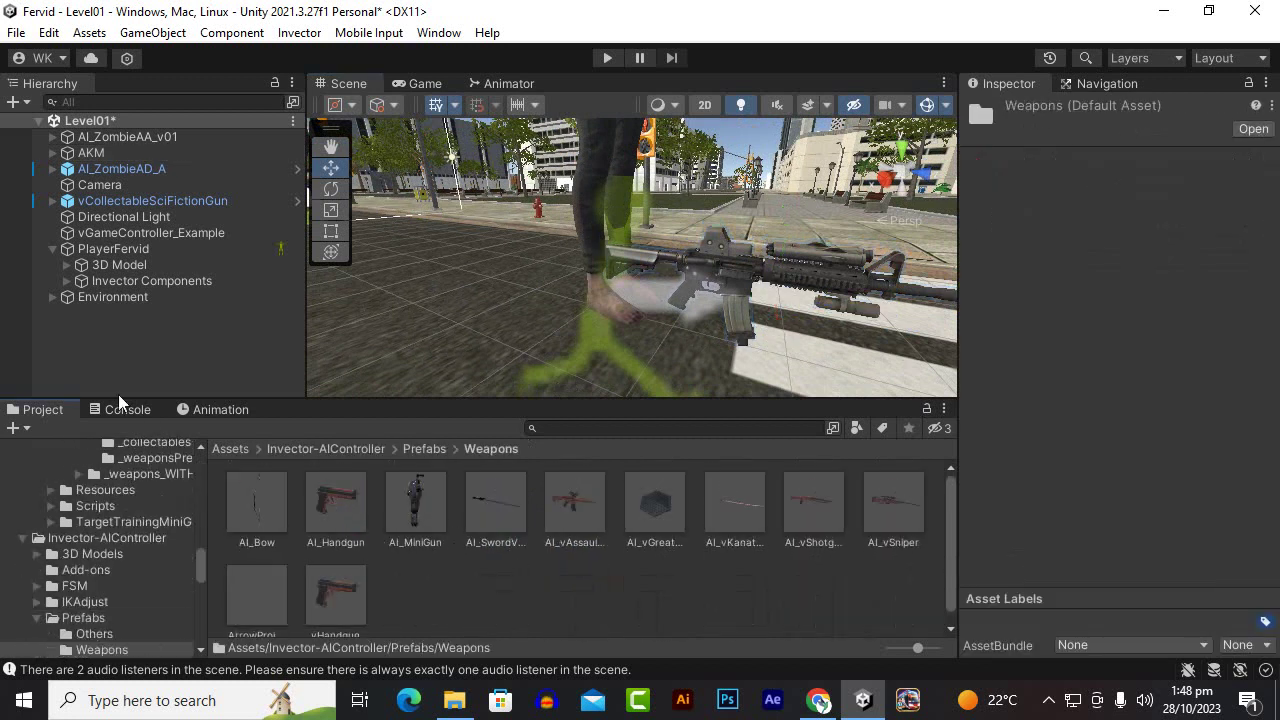
{"action": "mouse_move", "coordinate": [91, 152]}
{"action": "left_mouse_down"}
{"action": "mouse_move", "coordinate": [415, 615]}
{"action": "mouse_move", "coordinate": [457, 591]}
{"action": "left_mouse_up"}
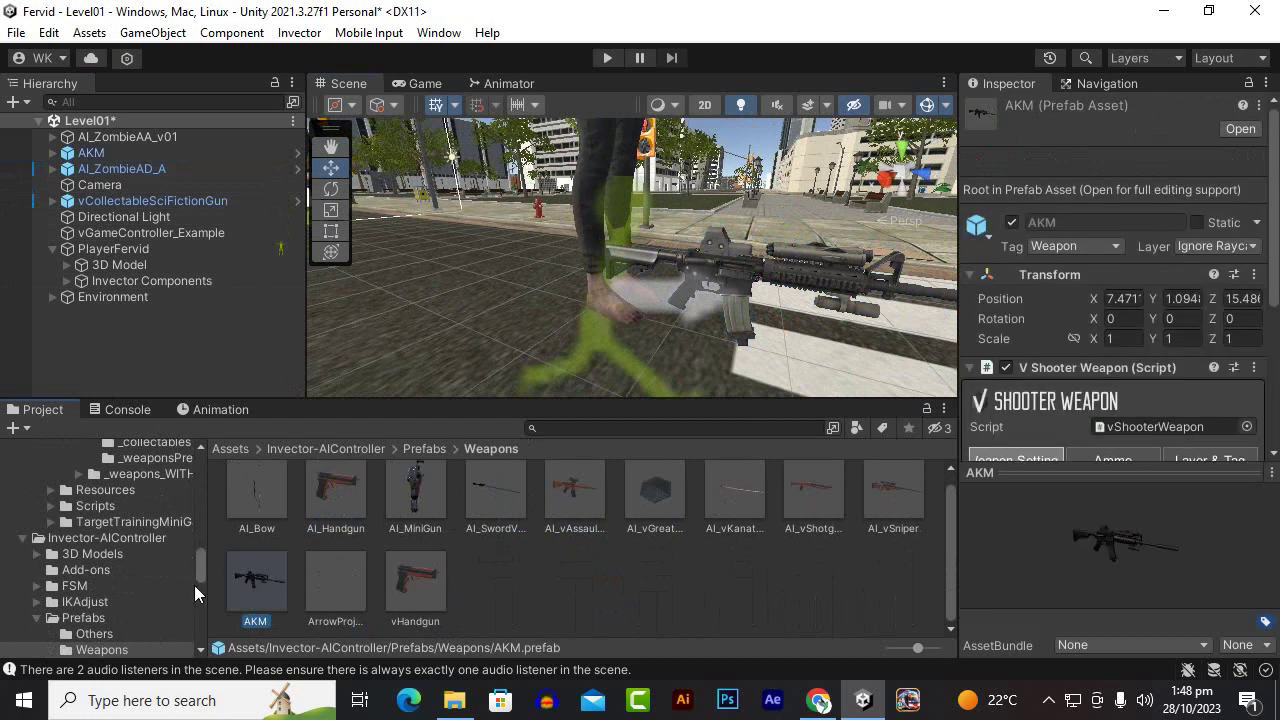
{"action": "left_click", "coordinate": [95, 156]}
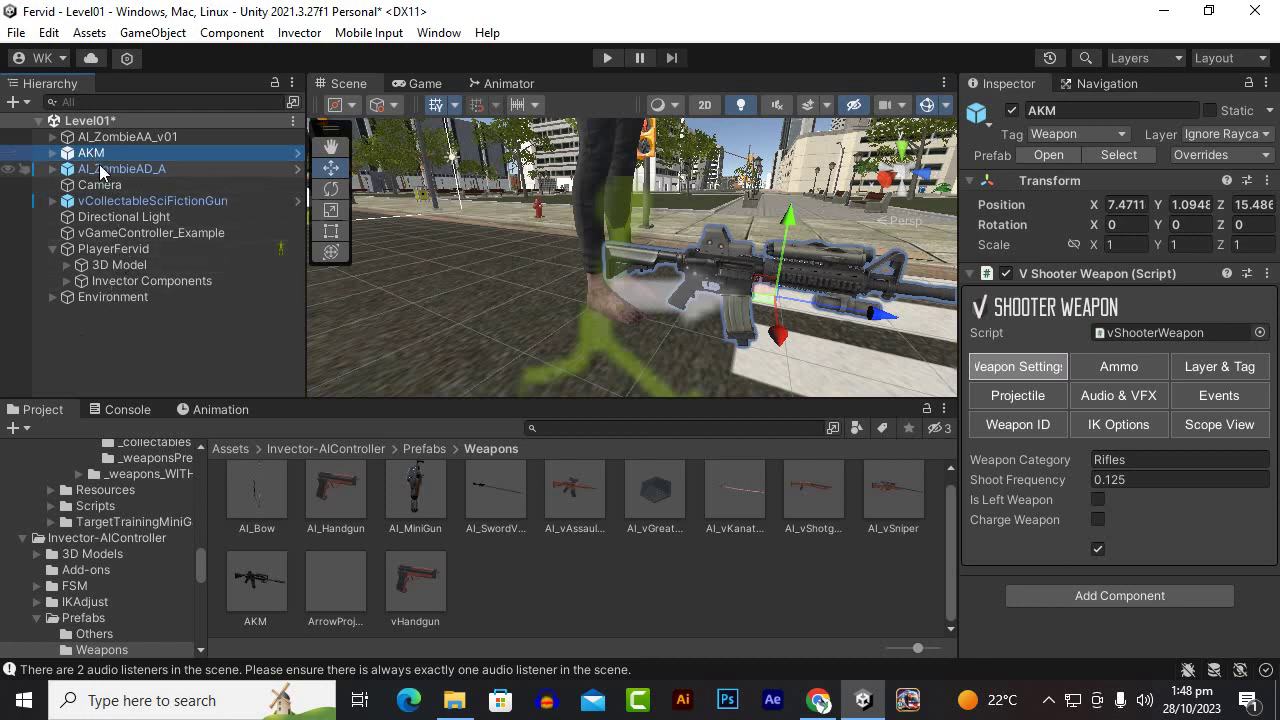
{"action": "left_click", "coordinate": [134, 169]}
{"action": "right_click", "coordinate": [134, 170]}
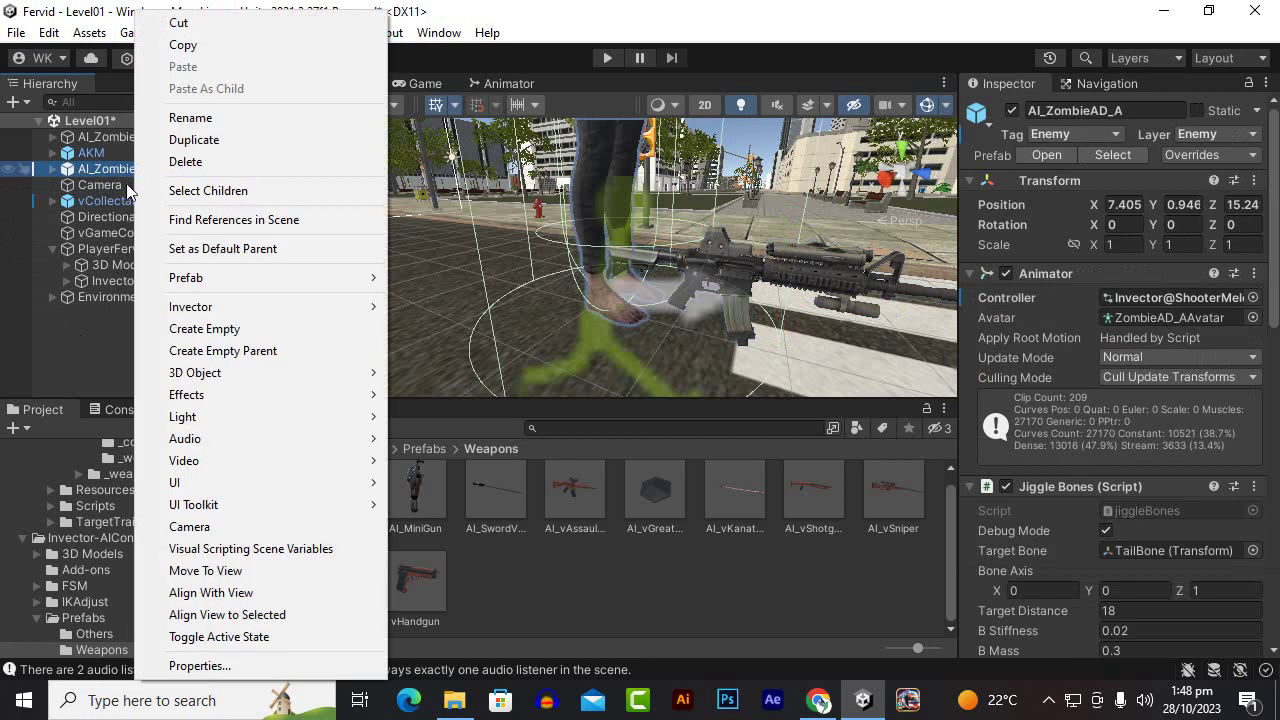
Unpack the AI_ZombieAD_A zombie prefab instance
{"action": "mouse_move", "coordinate": [366, 279]}
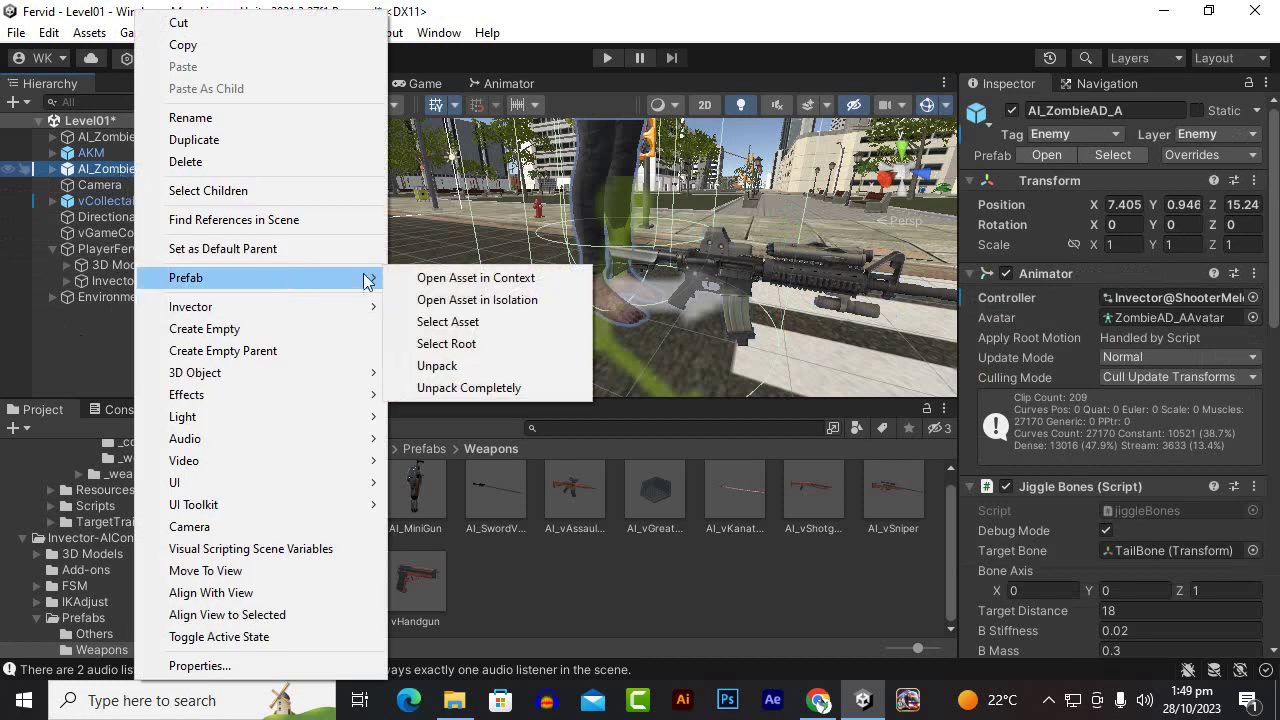
{"action": "left_click", "coordinate": [456, 377]}
{"action": "left_click", "coordinate": [95, 155]}
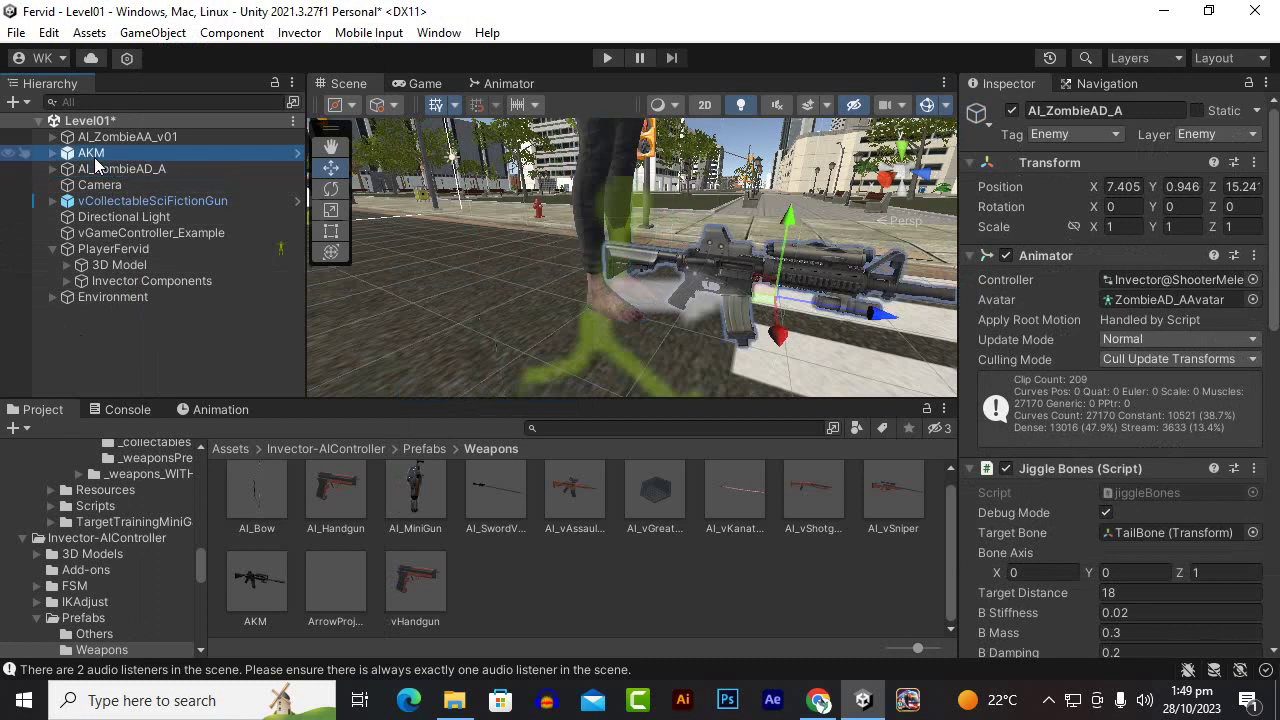
{"action": "right_click", "coordinate": [95, 157]}
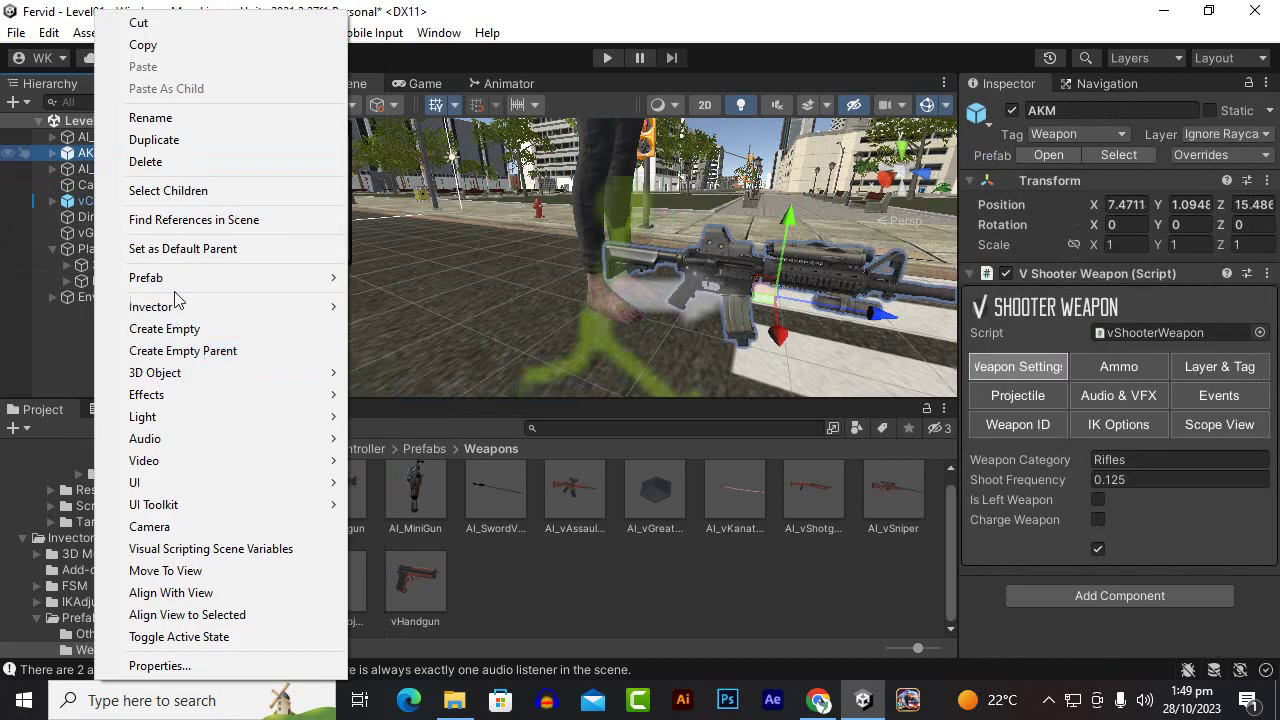
Fully unpack the AKM prefab instance
{"action": "mouse_move", "coordinate": [179, 283]}
{"action": "left_click", "coordinate": [428, 387]}
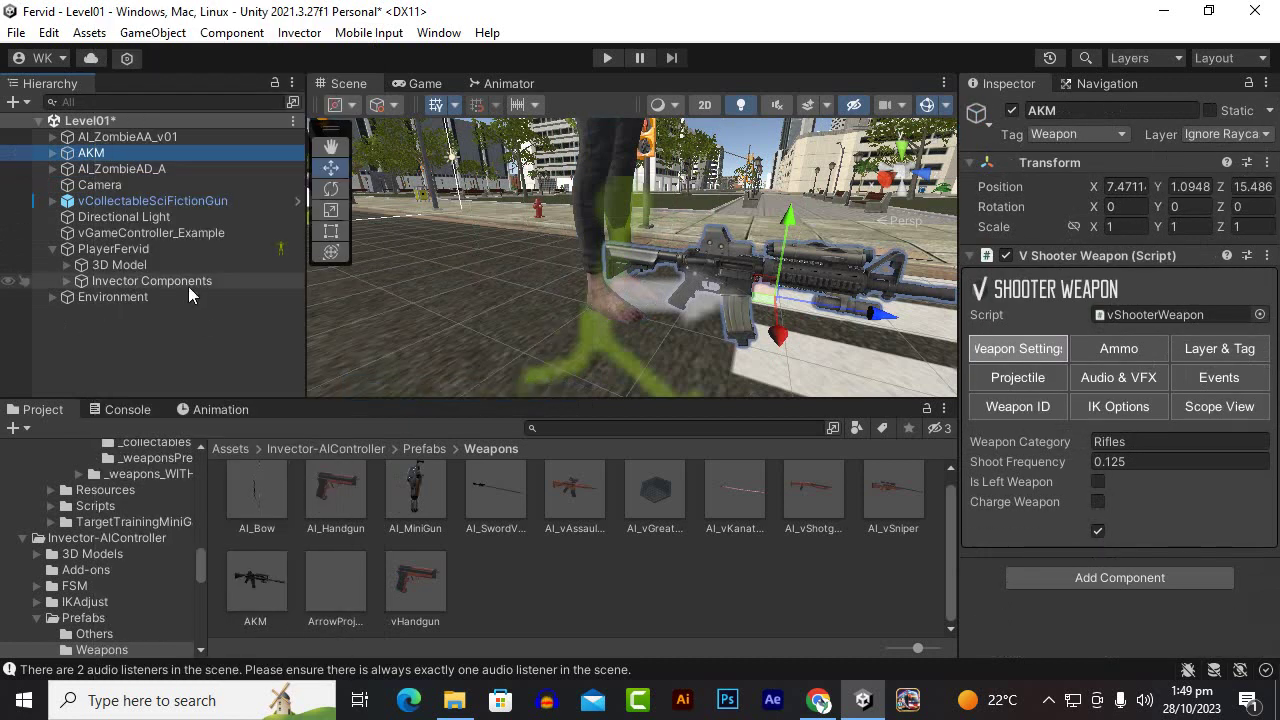
{"action": "left_click", "coordinate": [188, 285]}
Expand AI_ZombieAD_A's hierarchy from Geo down through Root_M, Spine1_M and Chest_M
{"action": "left_click", "coordinate": [122, 170]}
{"action": "left_click", "coordinate": [50, 169]}
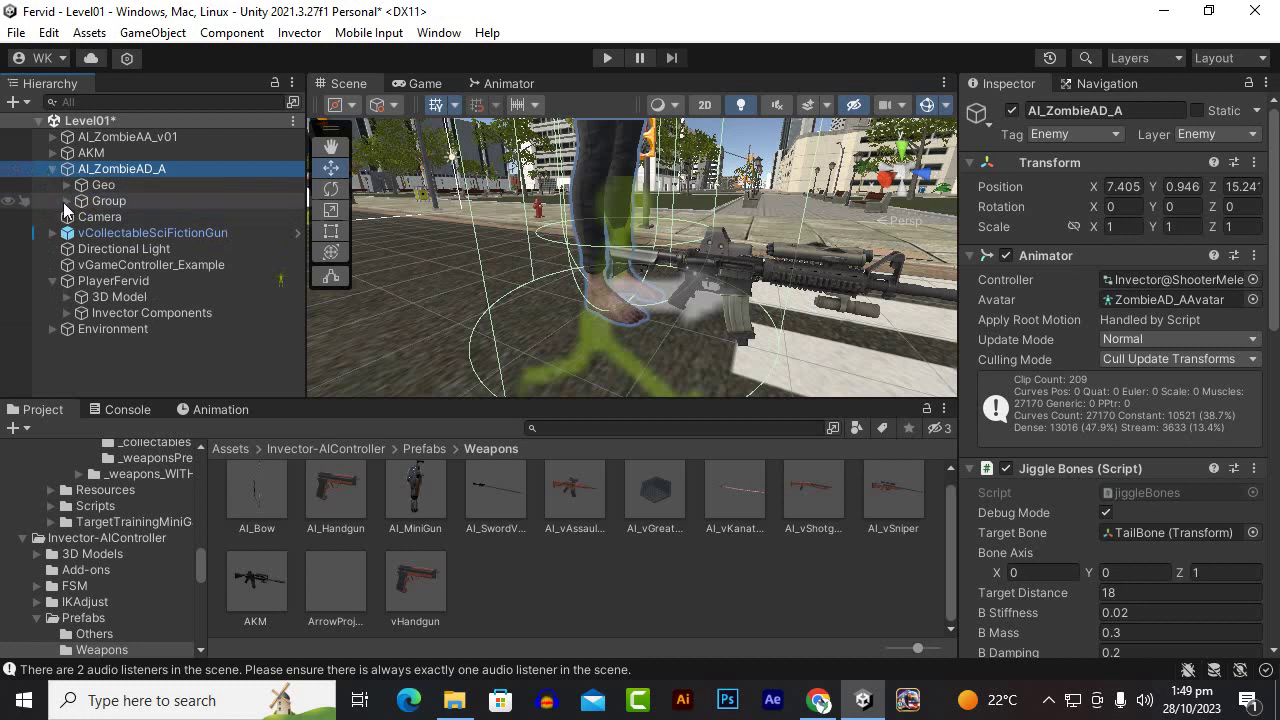
{"action": "left_click", "coordinate": [66, 185]}
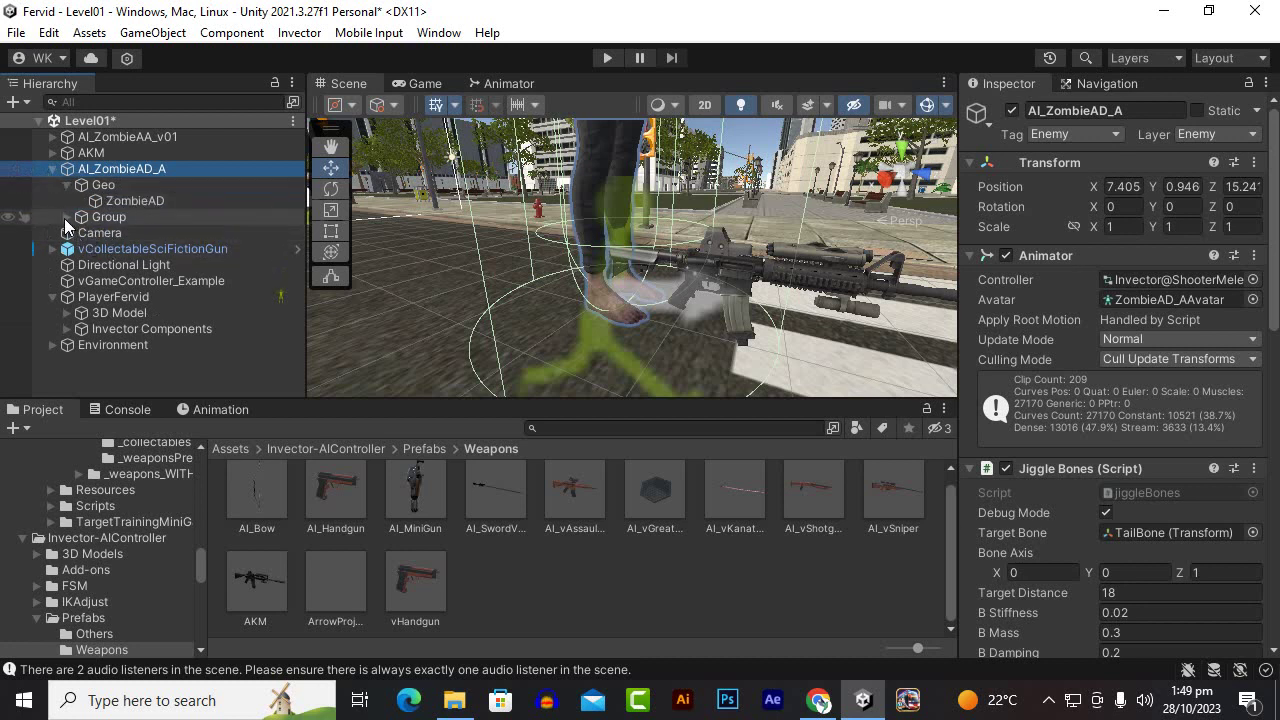
{"action": "left_click", "coordinate": [65, 218]}
{"action": "left_click", "coordinate": [79, 231]}
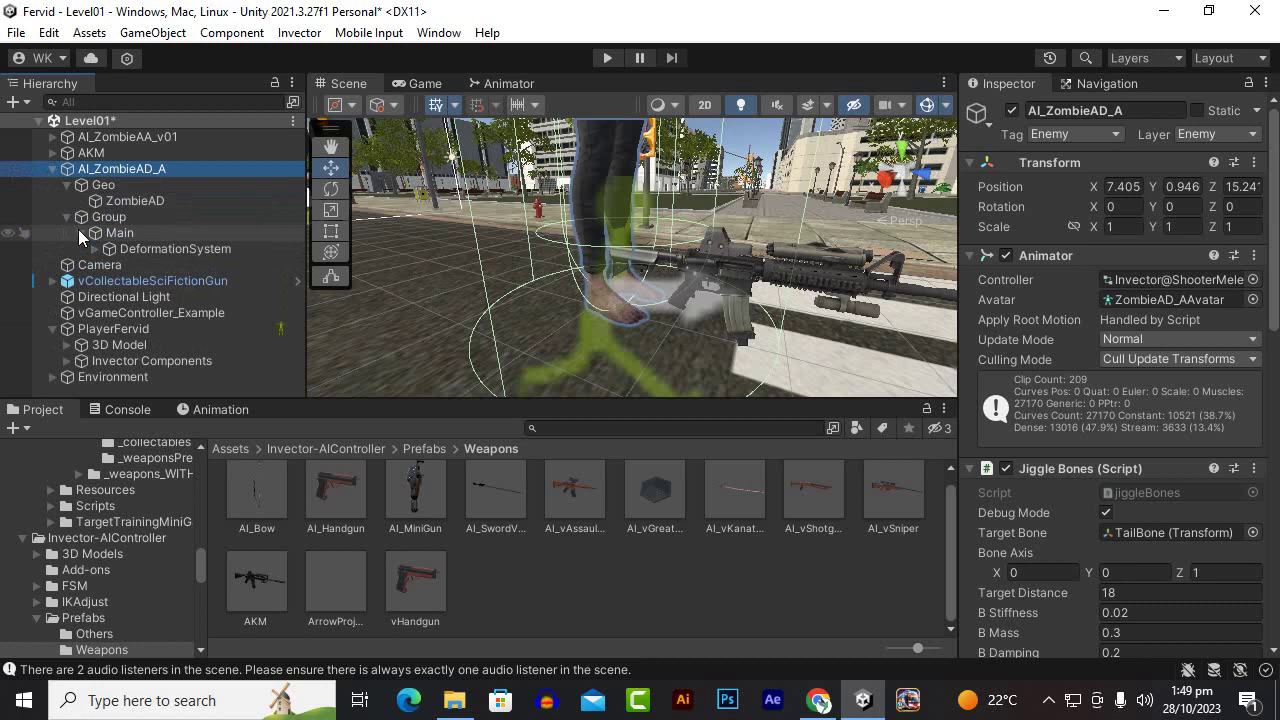
{"action": "left_click", "coordinate": [90, 247]}
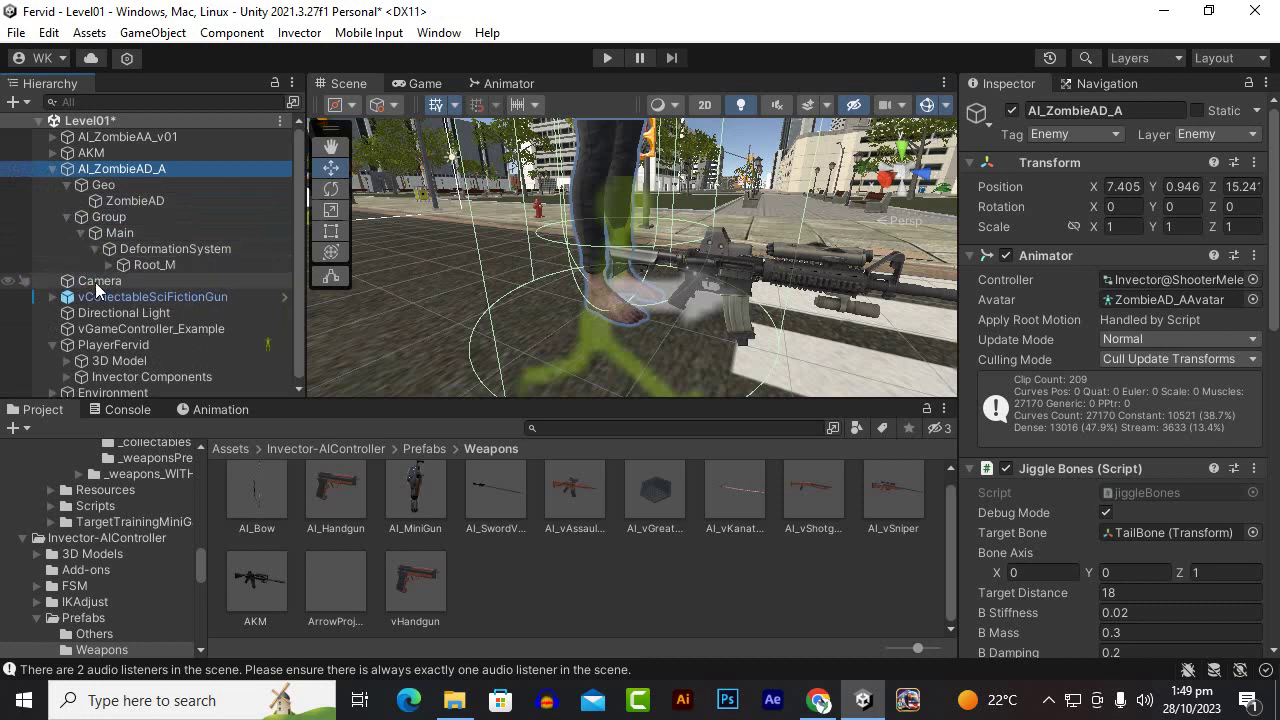
{"action": "left_click", "coordinate": [107, 265]}
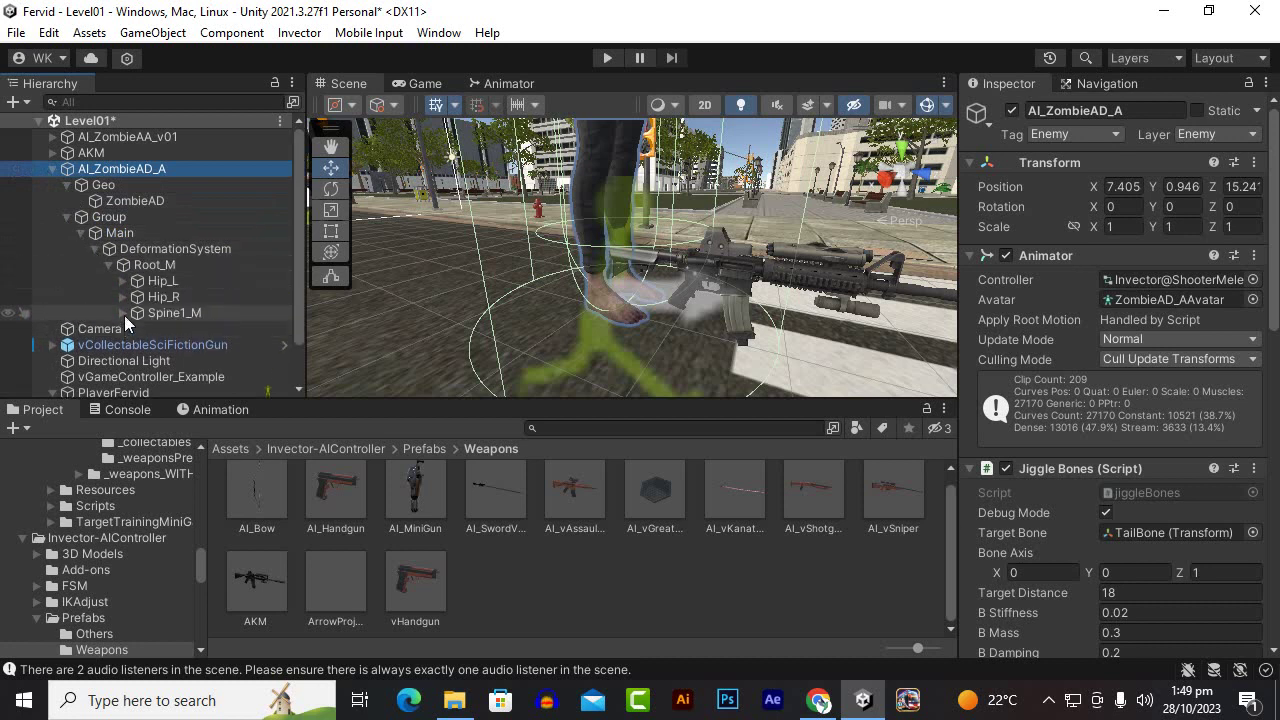
{"action": "left_click", "coordinate": [122, 313]}
{"action": "left_click", "coordinate": [136, 329]}
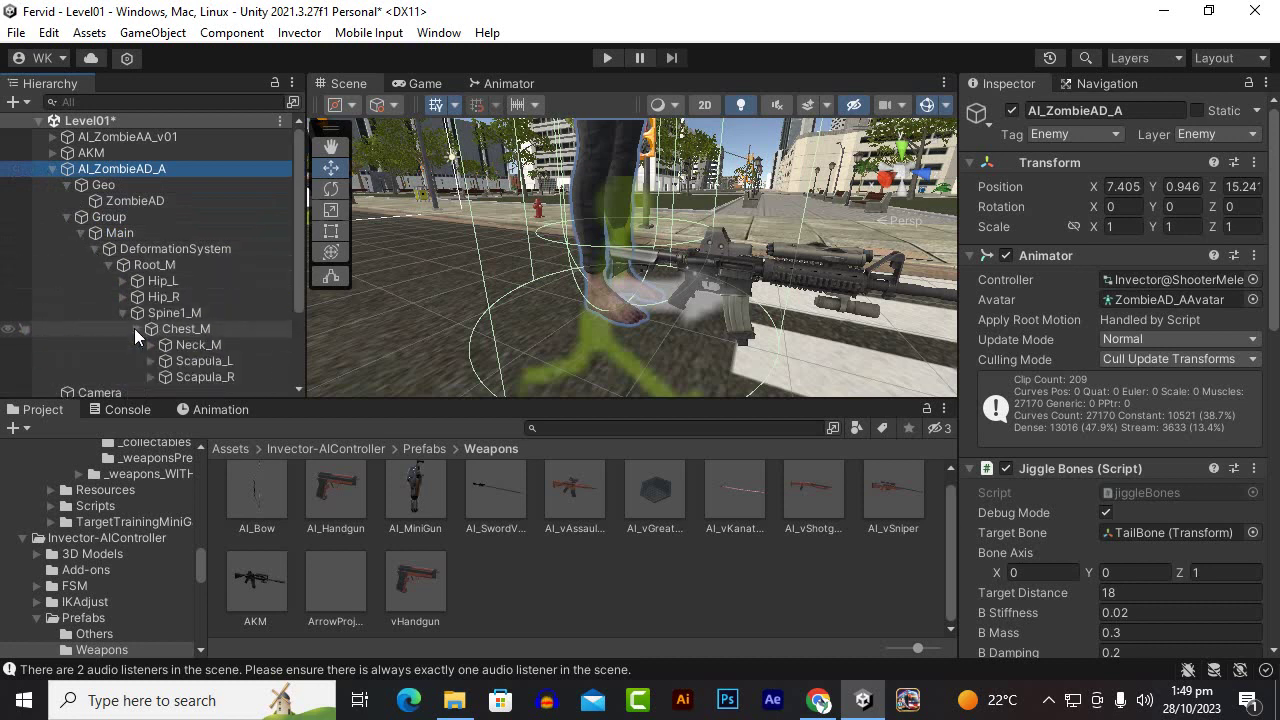
Expand Scapula_R, Shoulder_R, Elbow_R and Wrist_R to reveal the right-hand bones
{"action": "scroll", "coordinate": [137, 326], "scroll_direction": "down", "scroll_amount": 3}
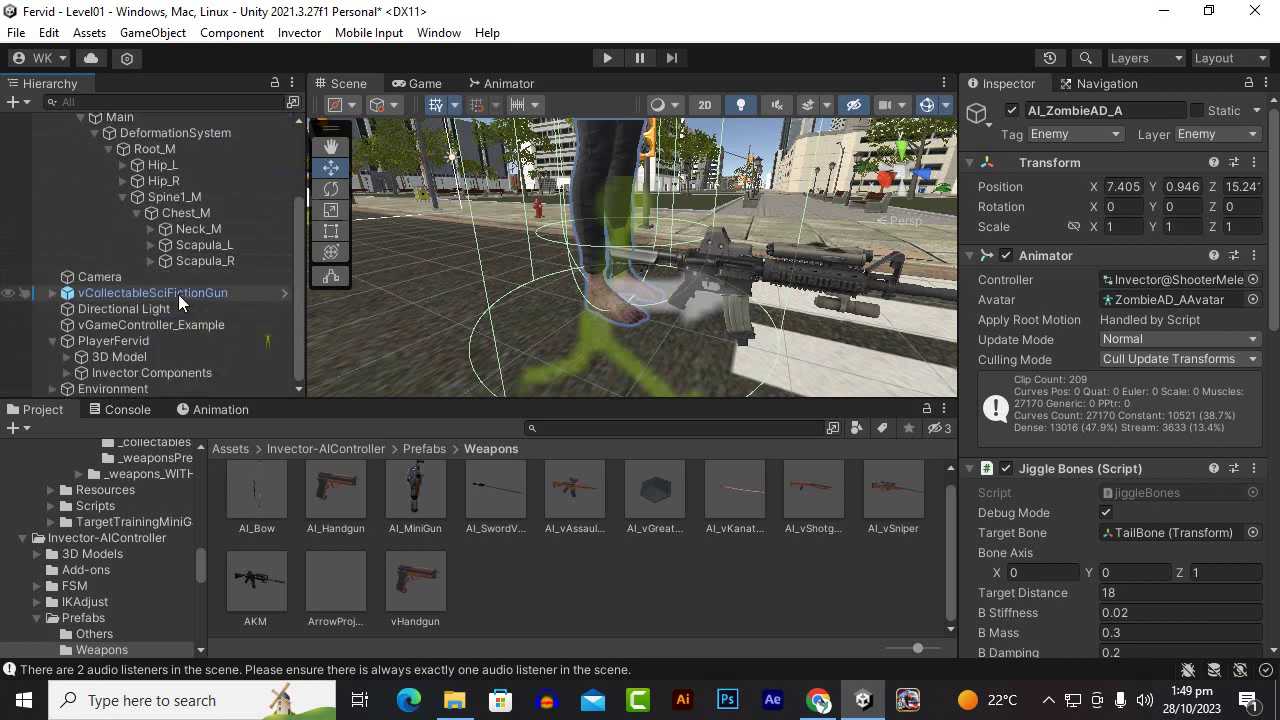
{"action": "left_click", "coordinate": [151, 261]}
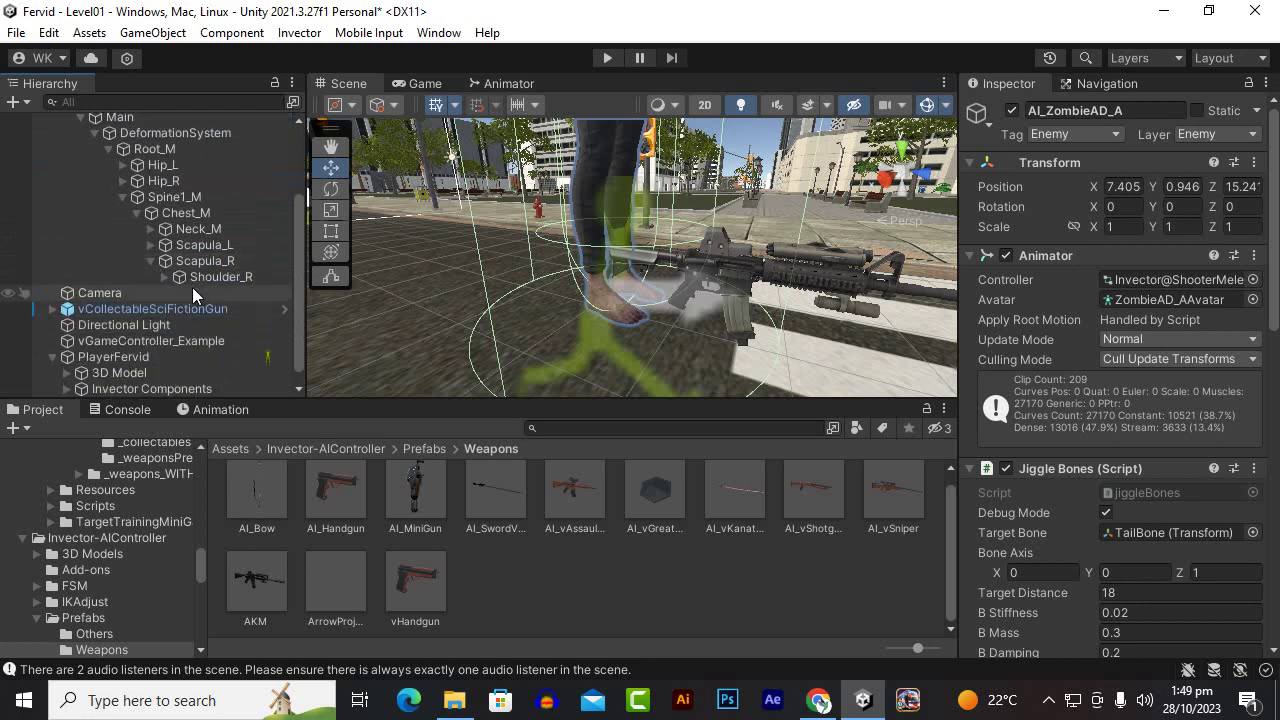
{"action": "left_click", "coordinate": [165, 281]}
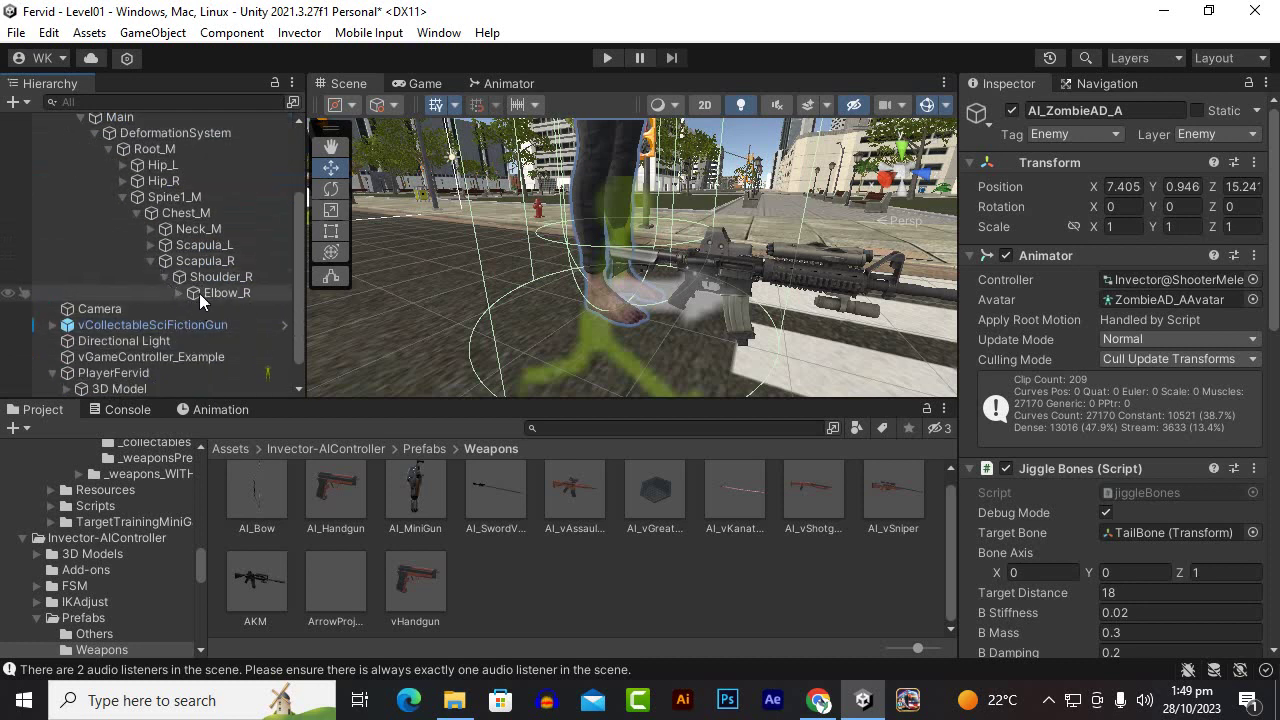
{"action": "left_click", "coordinate": [174, 293]}
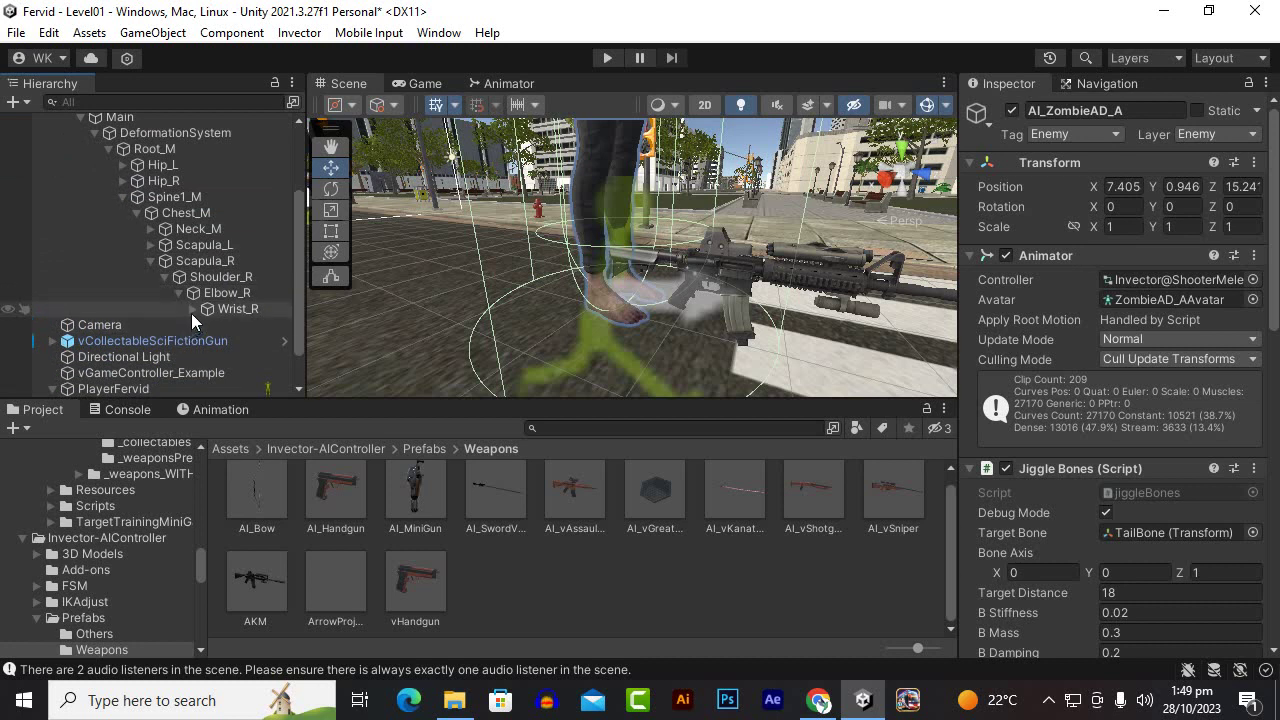
{"action": "left_click", "coordinate": [191, 312]}
{"action": "scroll", "coordinate": [191, 313], "scroll_direction": "down", "scroll_amount": 4}
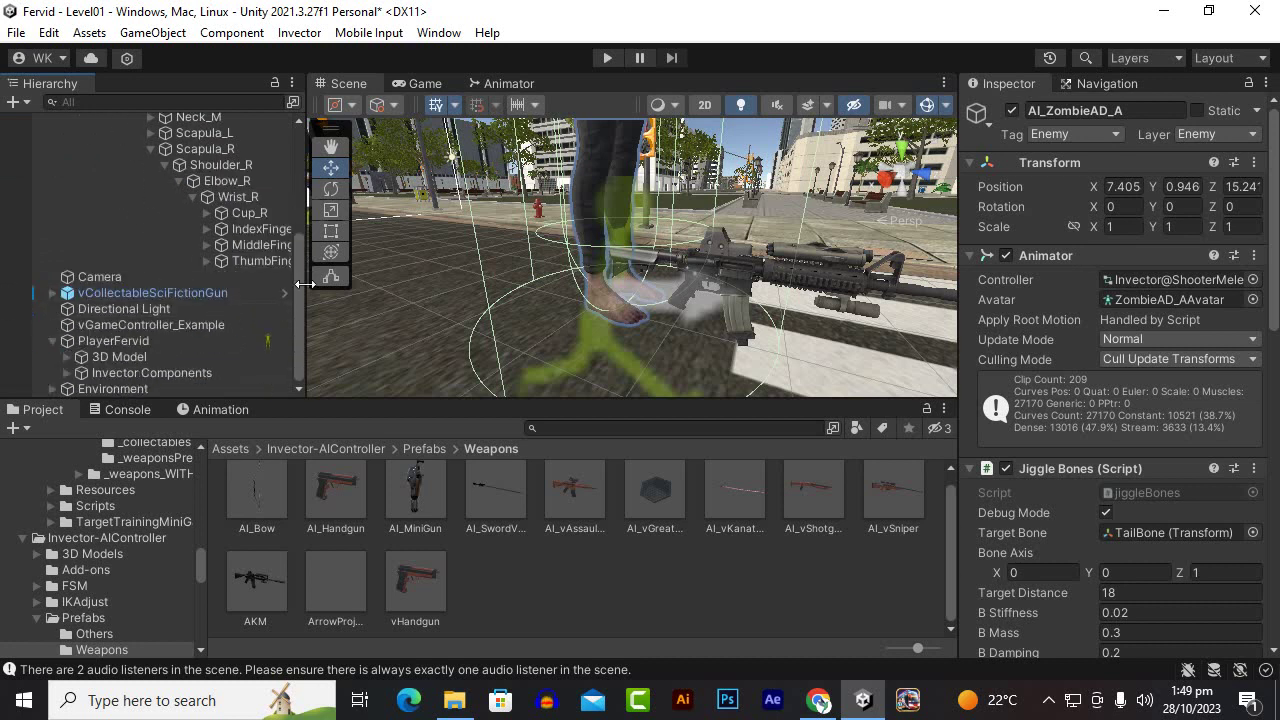
{"action": "left_click_drag", "start_coordinate": [306, 283], "coordinate": [438, 290]}
Select the Cup_R hand bone and expand, then collapse, its finger bones
{"action": "left_click", "coordinate": [252, 212]}
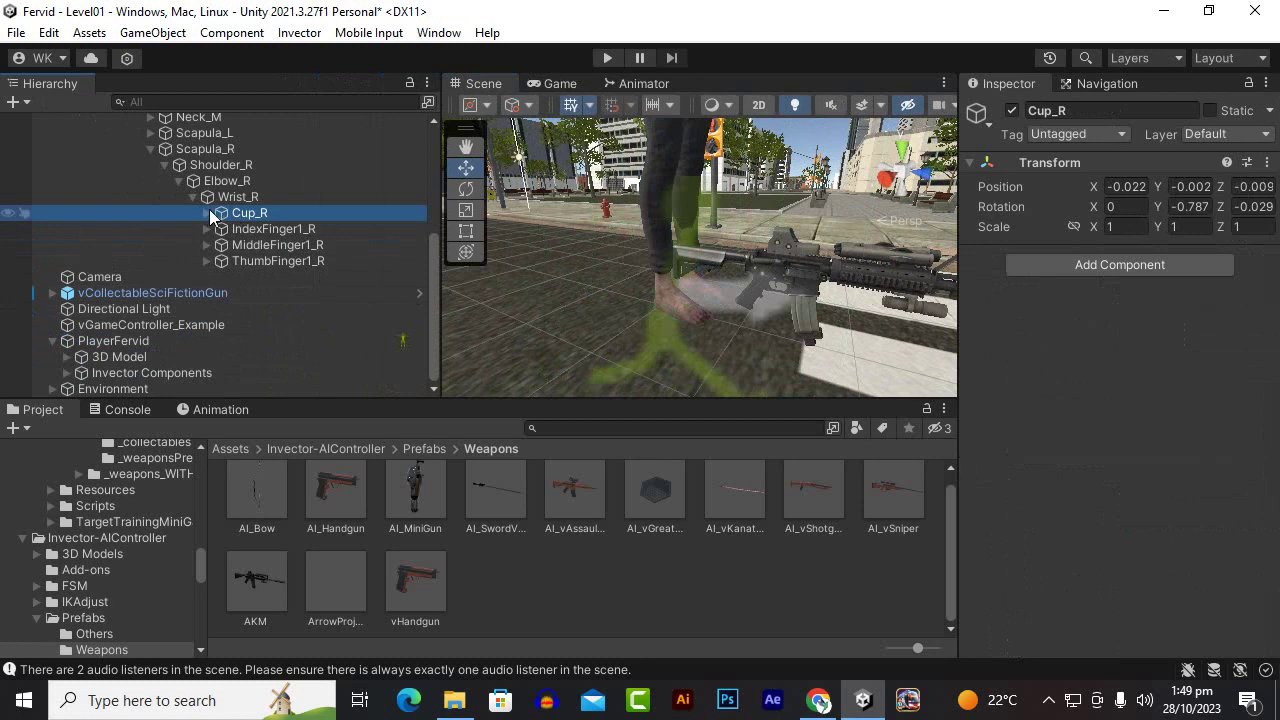
{"action": "left_click", "coordinate": [208, 213]}
{"action": "left_click", "coordinate": [209, 211]}
{"action": "left_click", "coordinate": [209, 211]}
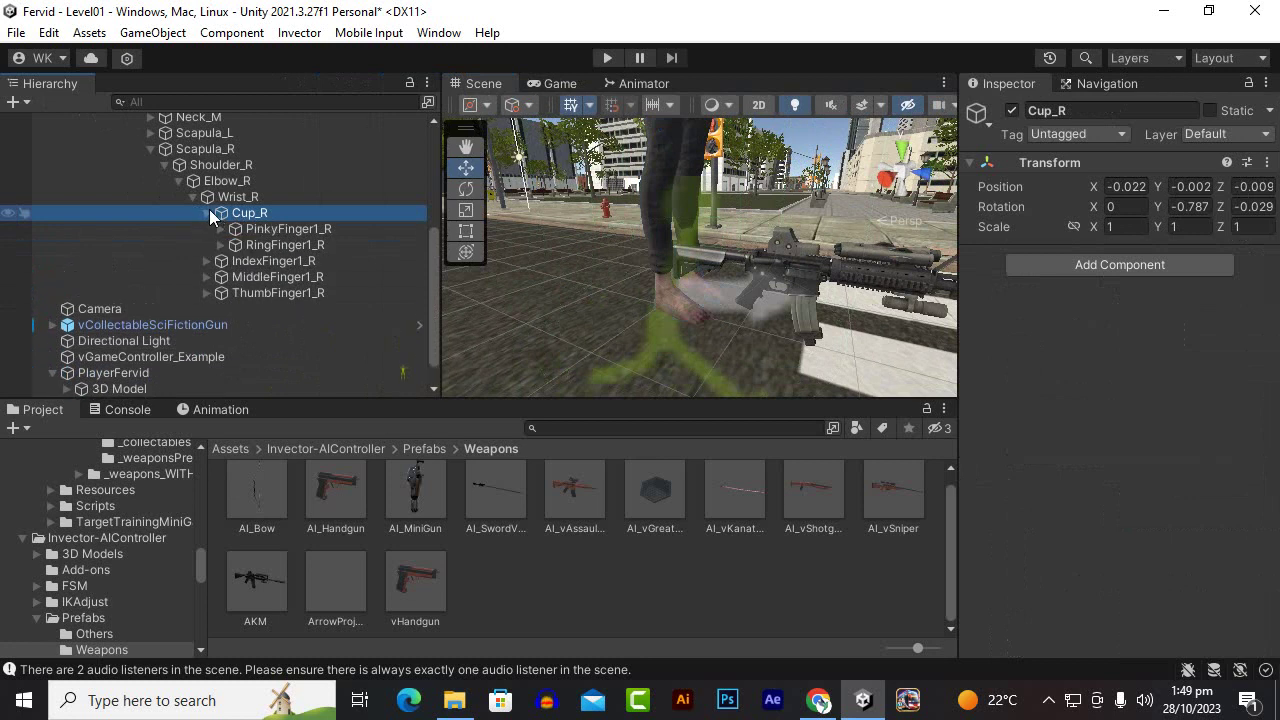
{"action": "left_click", "coordinate": [209, 211]}
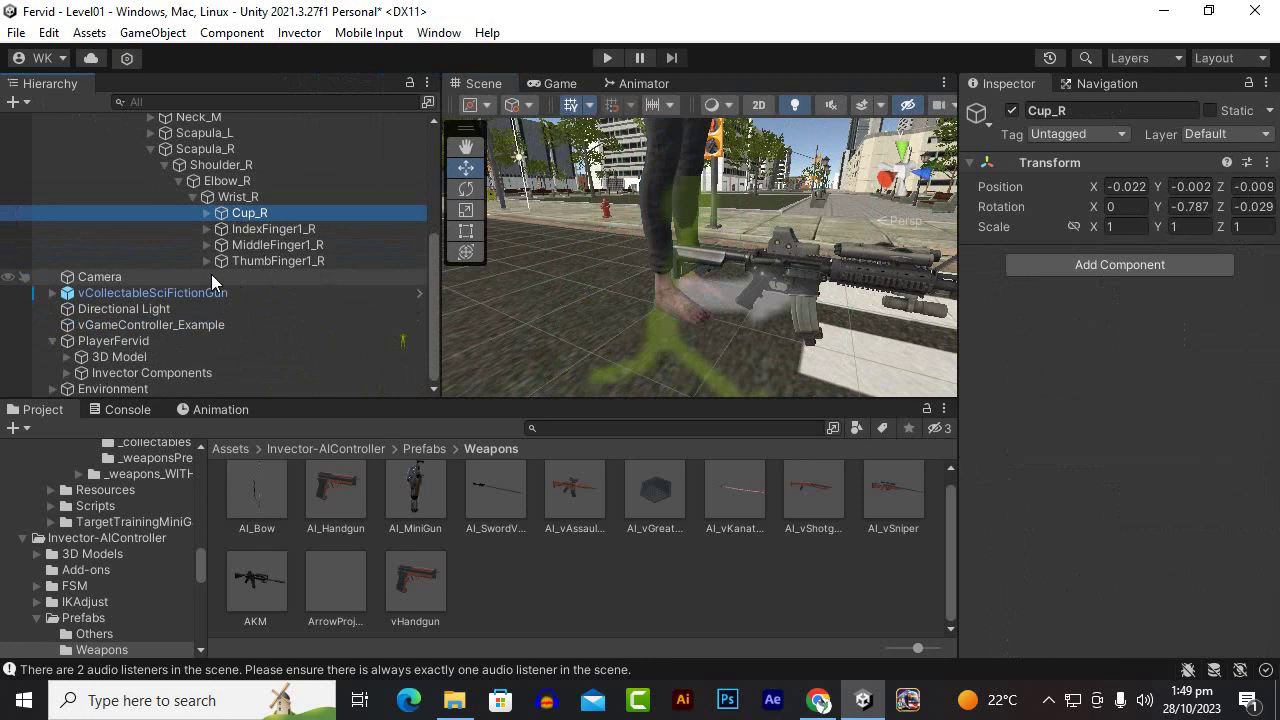
{"action": "scroll", "coordinate": [211, 275], "scroll_direction": "up", "scroll_amount": 2}
{"action": "scroll", "coordinate": [237, 275], "scroll_direction": "down", "scroll_amount": 1}
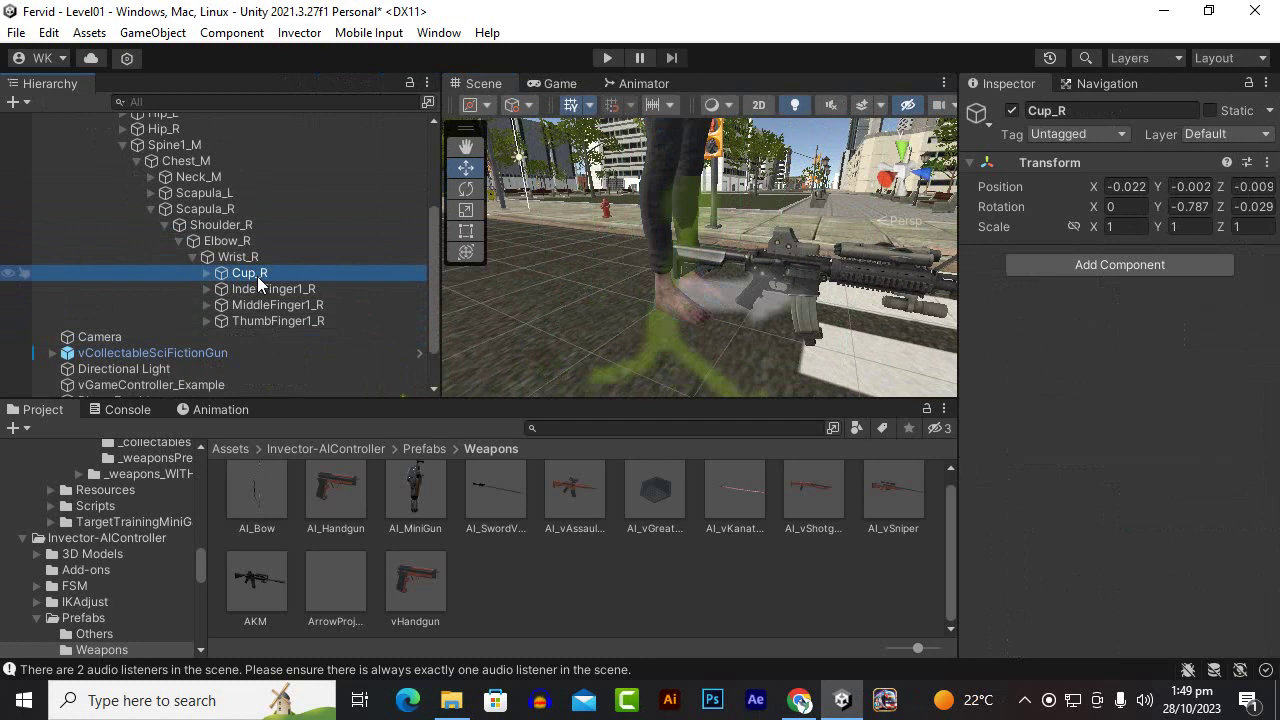
{"action": "right_click", "coordinate": [257, 277]}
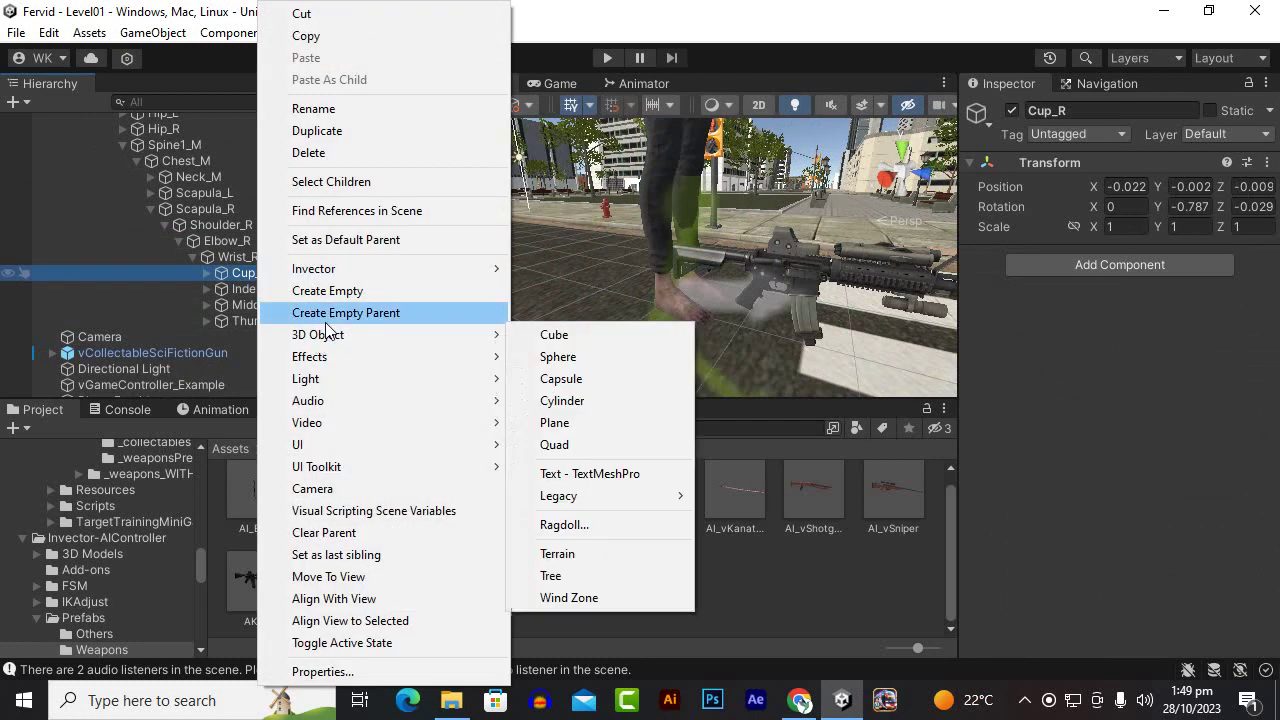
{"action": "left_click", "coordinate": [179, 289]}
{"action": "left_click", "coordinate": [200, 272]}
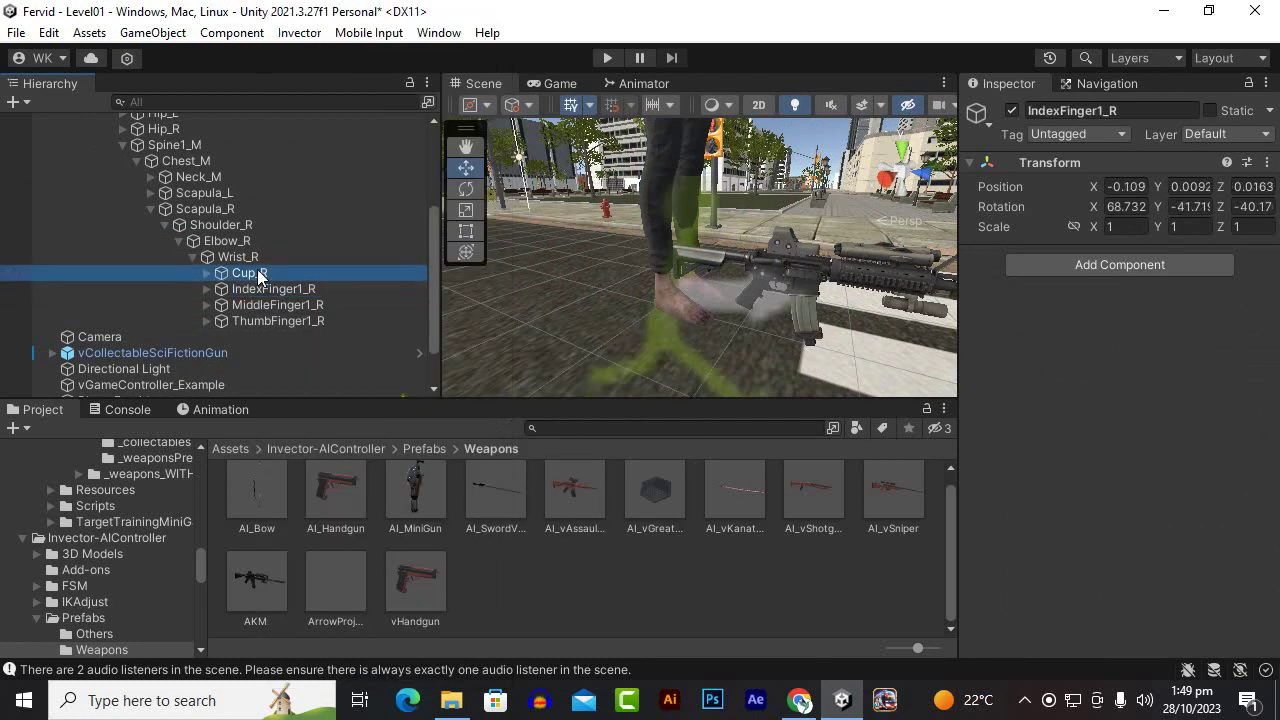
Zoom and orbit the Scene view onto the right wrist, then select Shoulder_R and Wrist_R
{"action": "scroll", "coordinate": [725, 279], "scroll_direction": "down", "scroll_amount": 5}
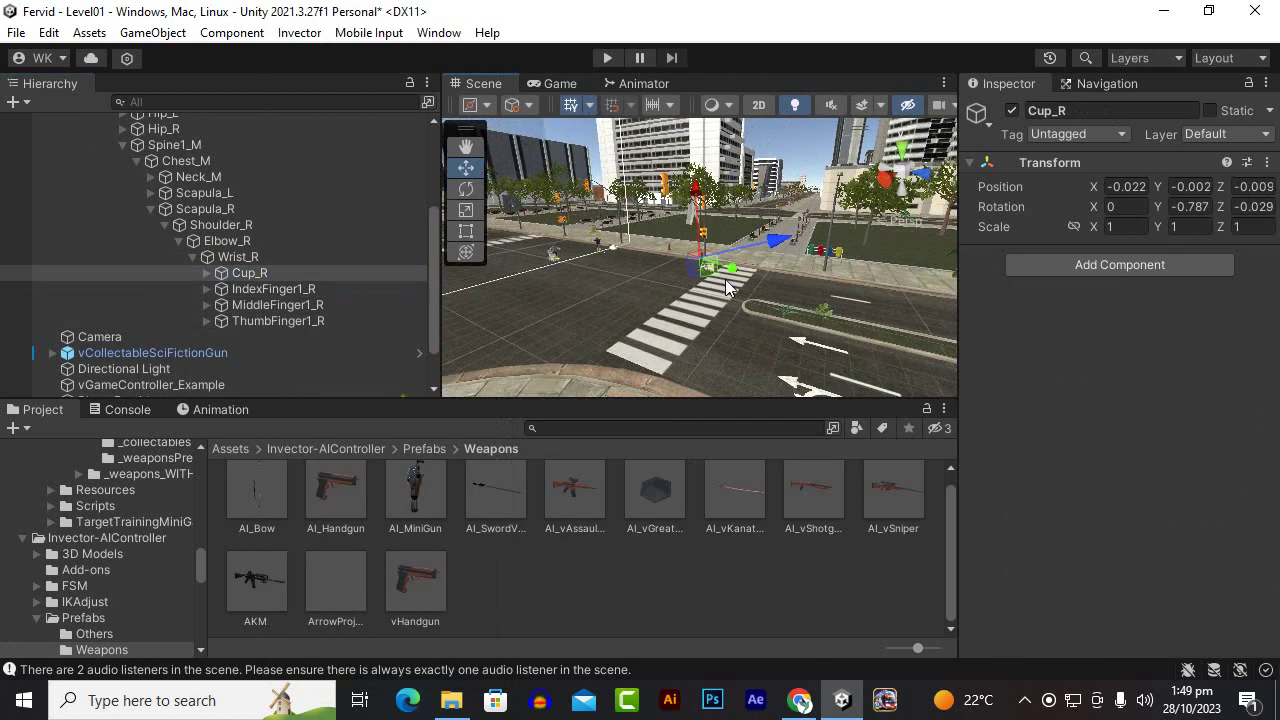
{"action": "scroll", "coordinate": [752, 325], "scroll_direction": "up", "scroll_amount": 3}
{"action": "scroll", "coordinate": [752, 317], "scroll_direction": "up", "scroll_amount": 2}
{"action": "scroll", "coordinate": [752, 317], "scroll_direction": "up", "scroll_amount": 2}
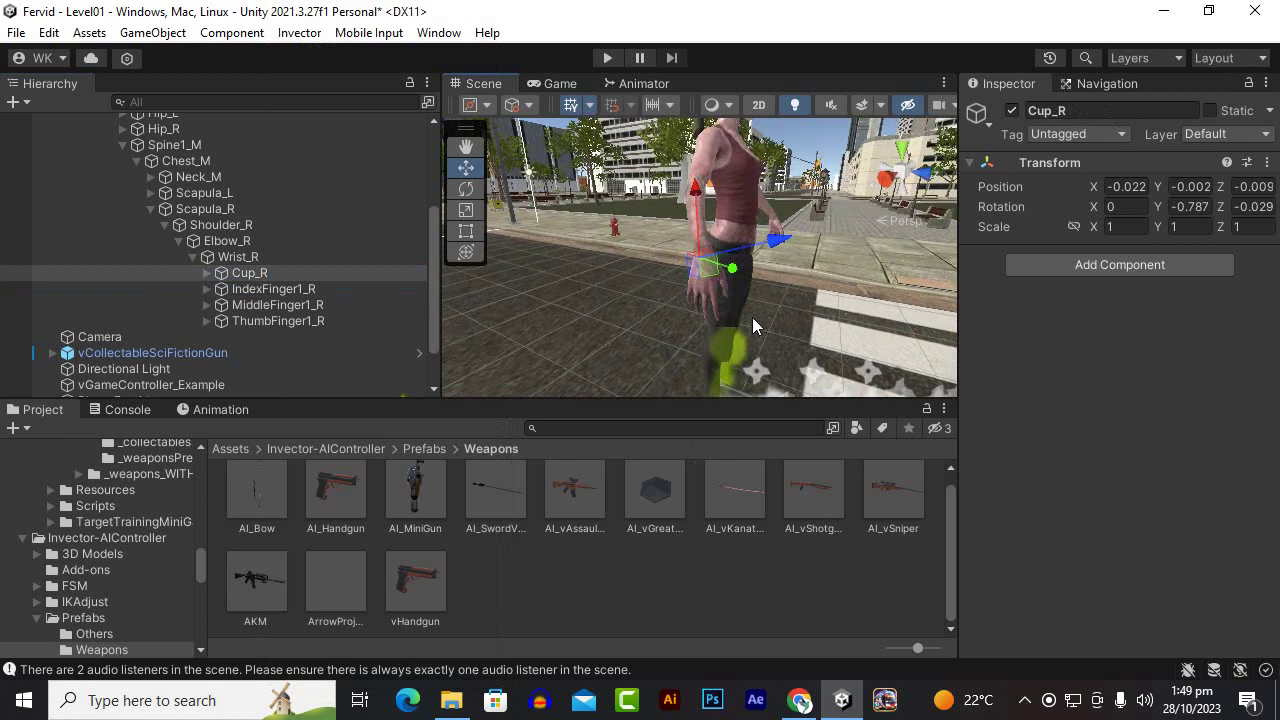
{"action": "scroll", "coordinate": [752, 316], "scroll_direction": "up", "scroll_amount": 1}
{"action": "scroll", "coordinate": [752, 316], "scroll_direction": "up", "scroll_amount": 2}
{"action": "left_click_drag", "start_coordinate": [752, 316], "coordinate": [575, 225], "text": "alt"}
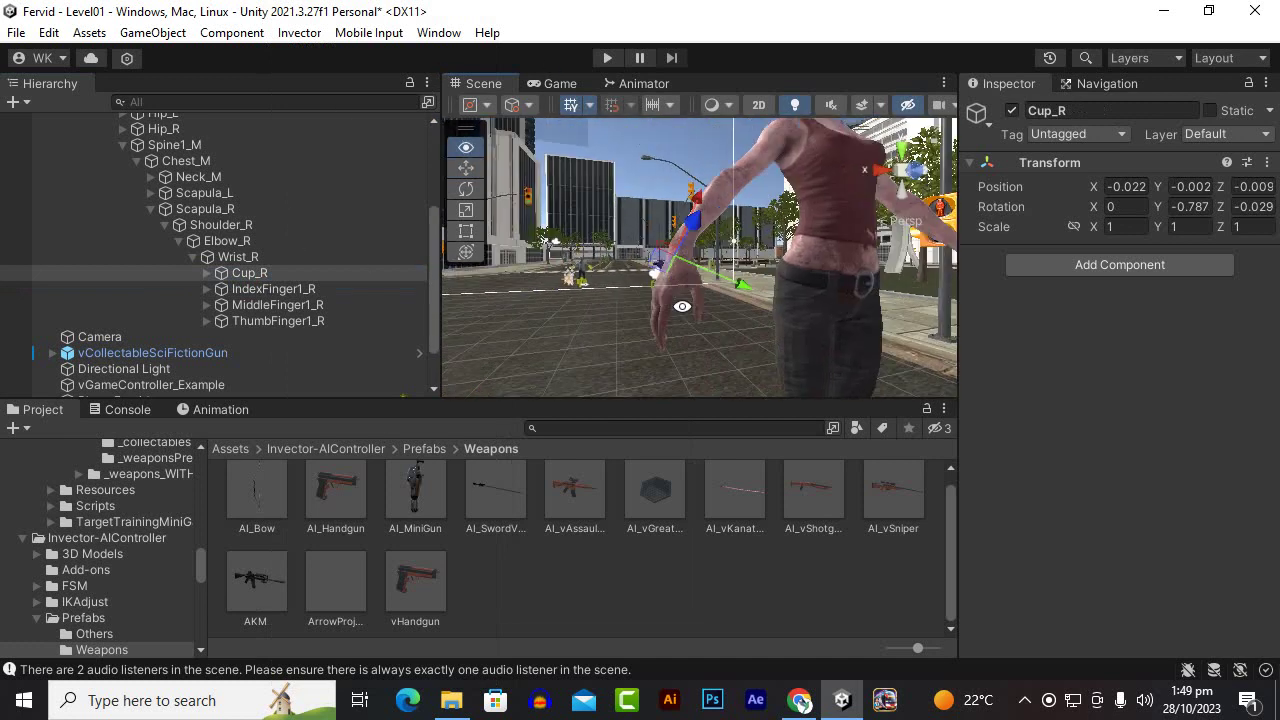
{"action": "left_click_drag", "start_coordinate": [575, 225], "coordinate": [690, 316], "text": "alt"}
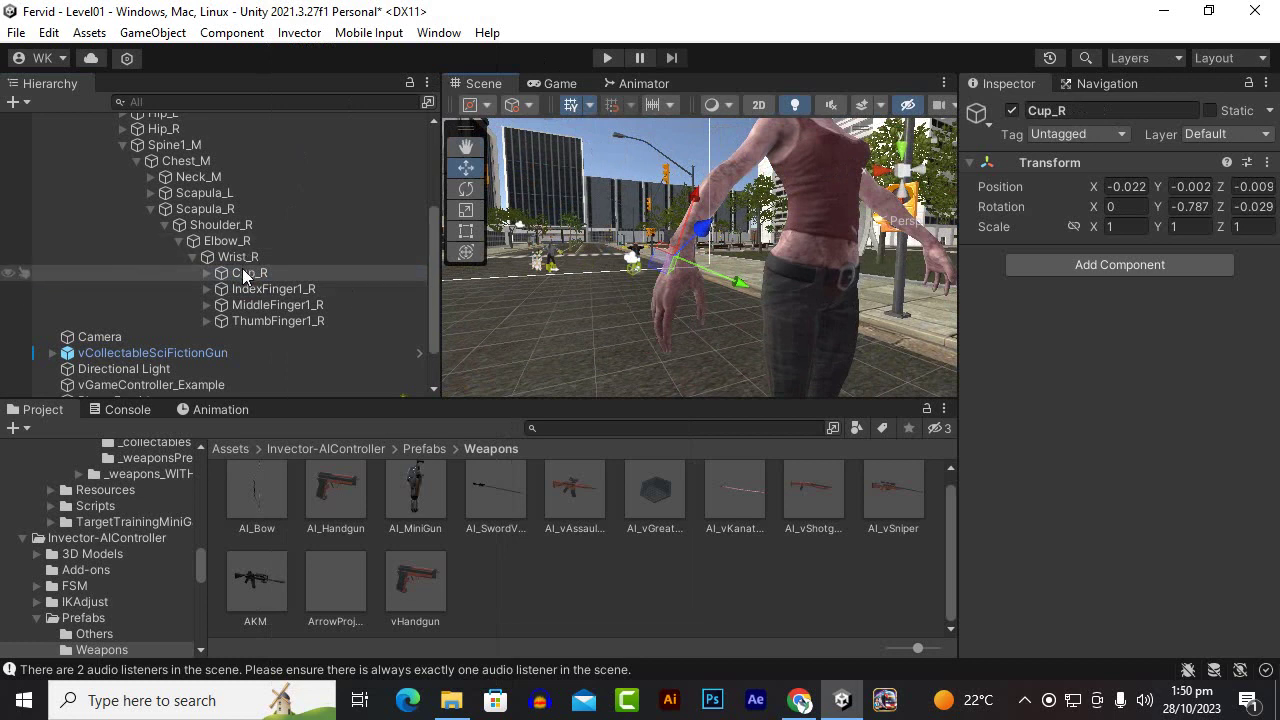
{"action": "left_click", "coordinate": [241, 226]}
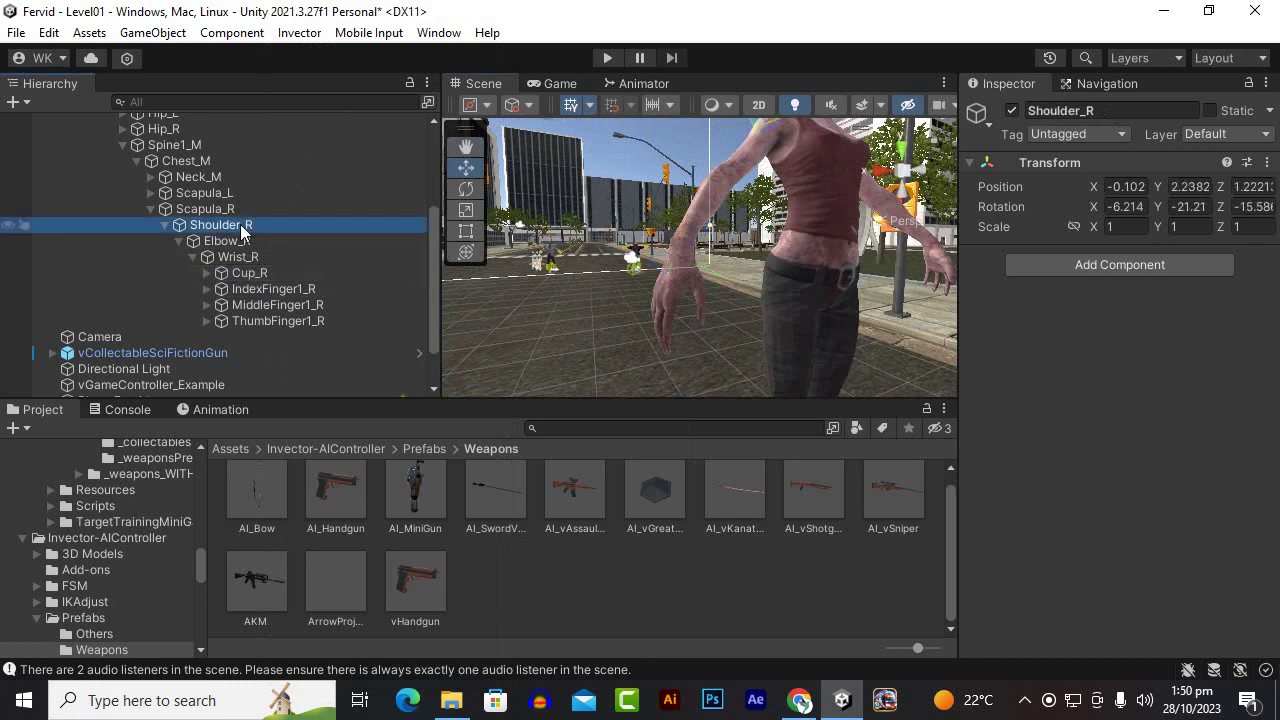
{"action": "left_click", "coordinate": [255, 258]}
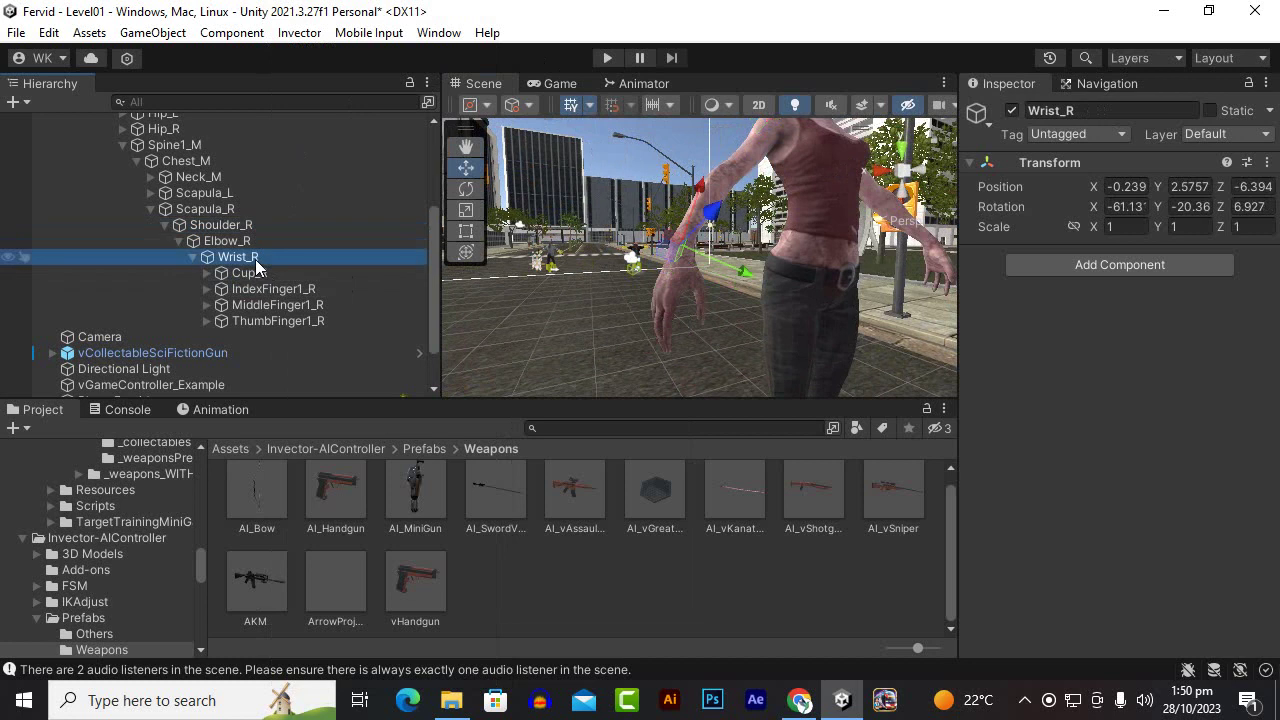
{"action": "left_click_drag", "start_coordinate": [250, 272], "coordinate": [250, 262]}
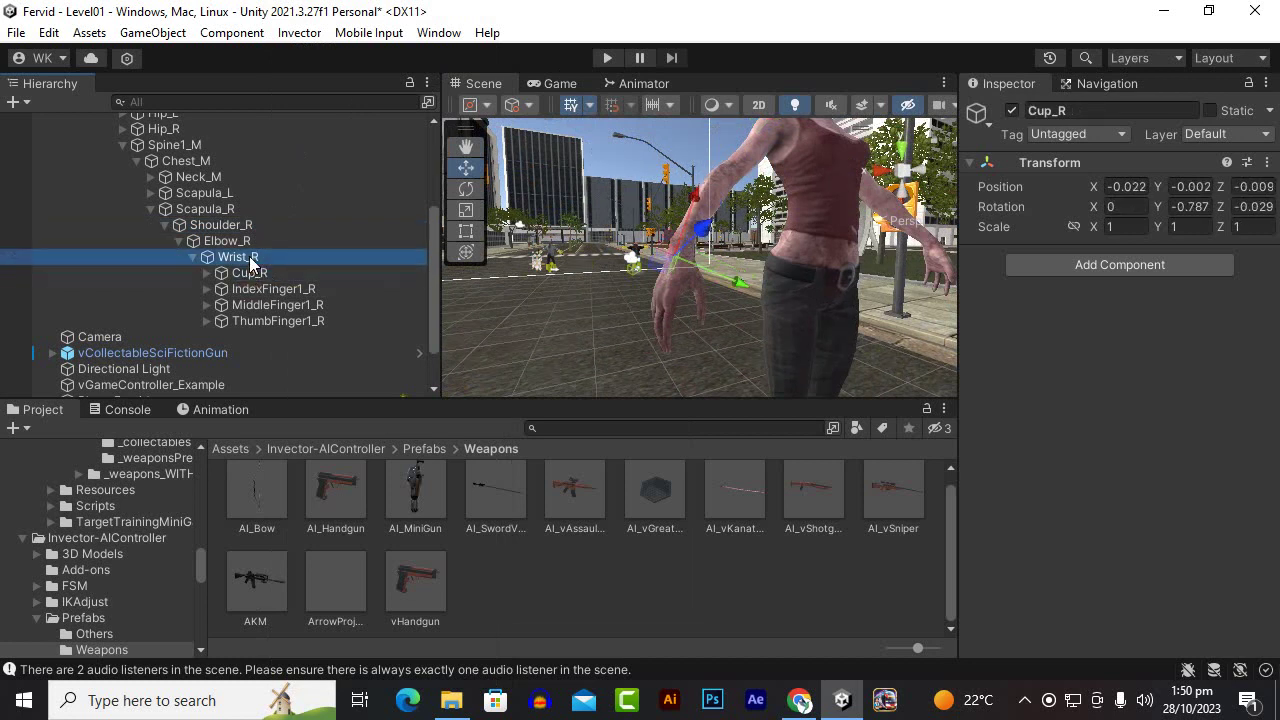
Create an empty child named DefaultHandeler under Wrist_R and shift it to X -0.11
{"action": "right_click", "coordinate": [250, 258]}
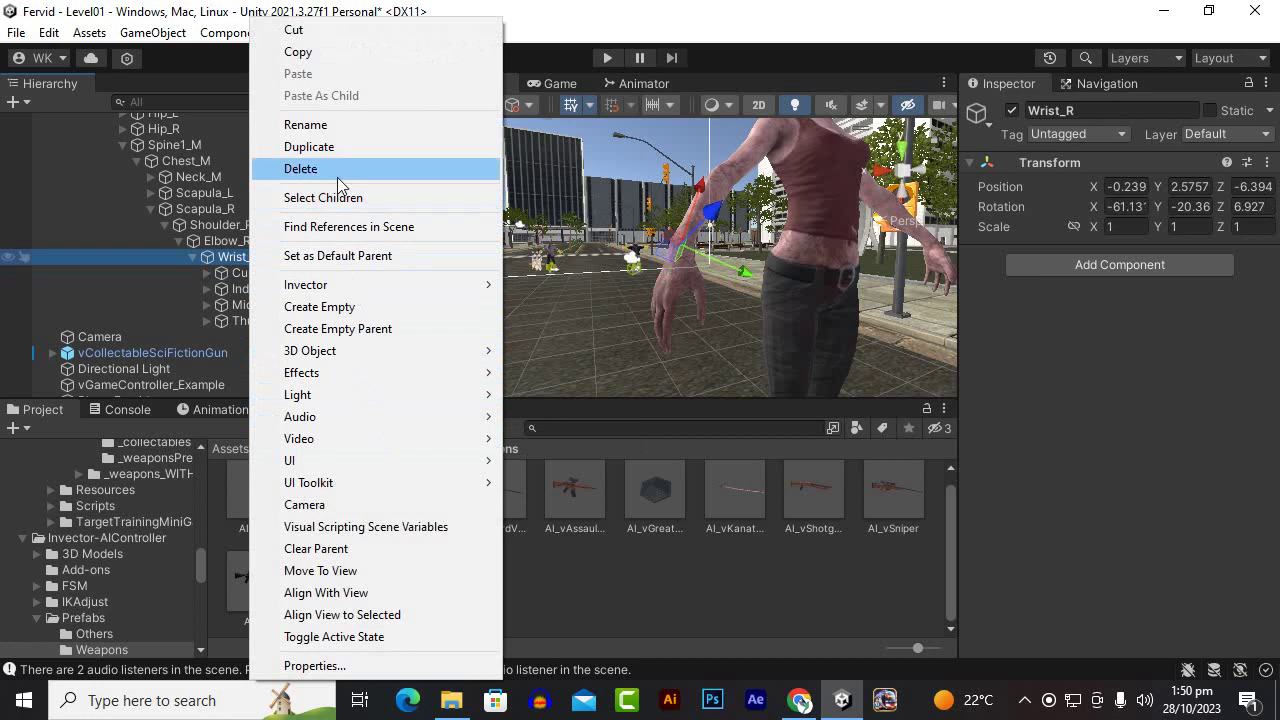
{"action": "left_click", "coordinate": [388, 306]}
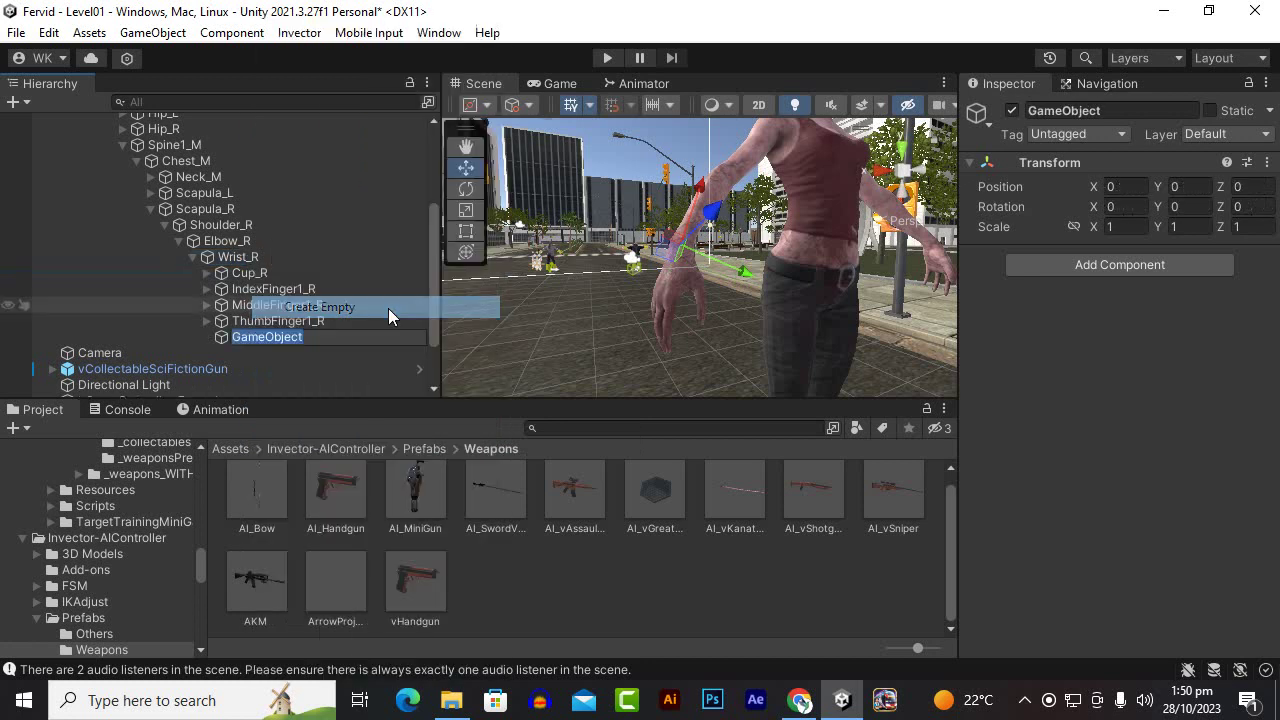
{"action": "type", "text": "d"}
{"action": "key", "text": "BackSpace"}
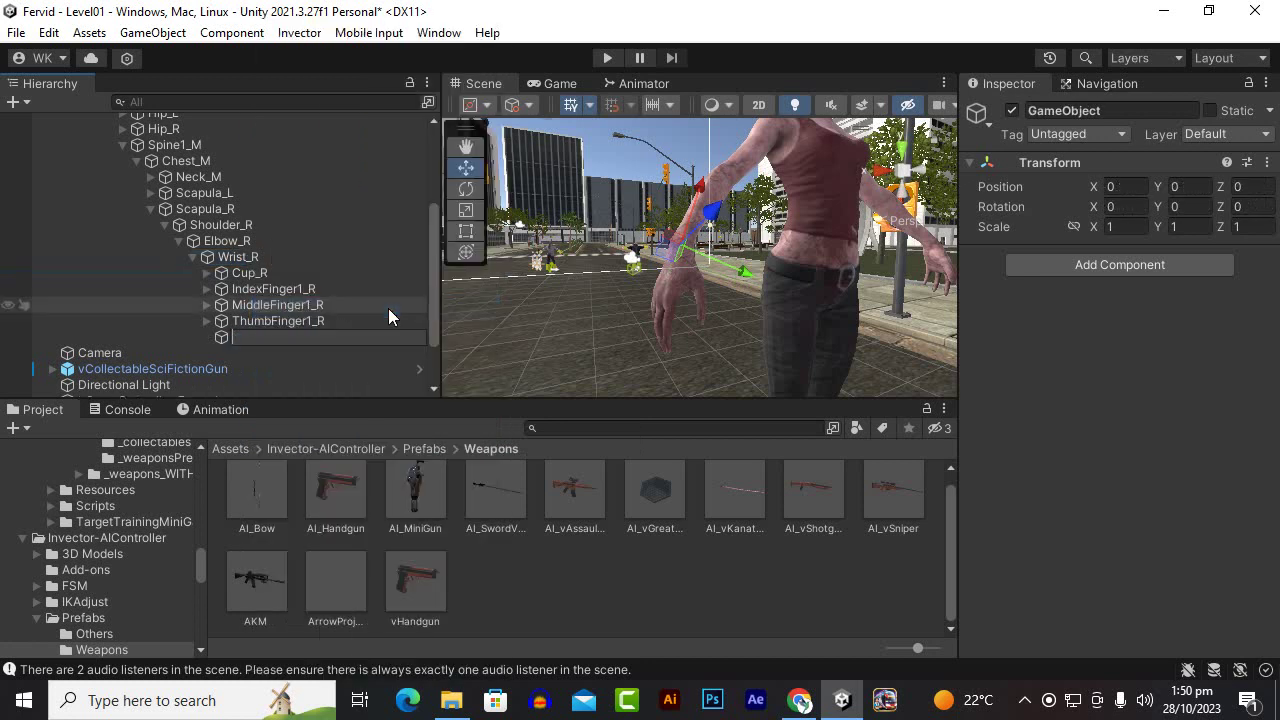
{"action": "type", "text": "Defa"}
{"action": "type", "text": "ult"}
{"action": "type", "text": "Hande"}
{"action": "type", "text": "ler"}
{"action": "key", "text": "Return"}
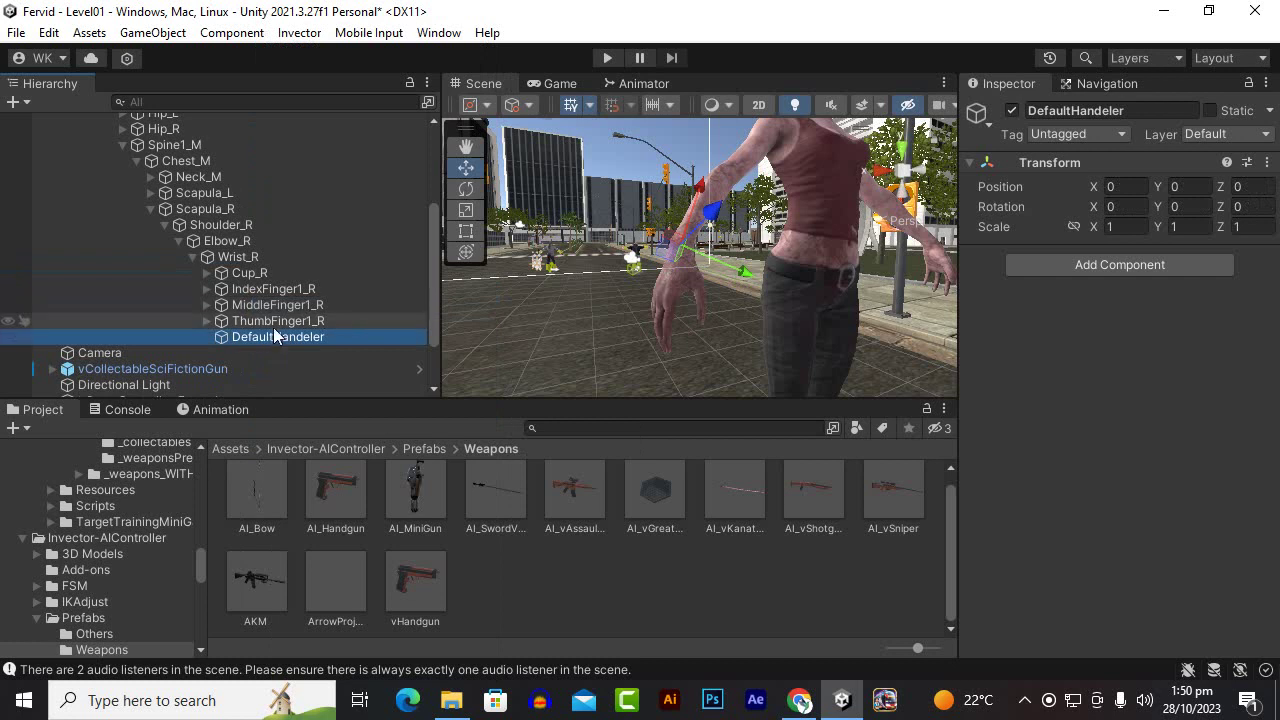
{"action": "mouse_move", "coordinate": [802, 309]}
{"action": "left_mouse_down", "text": "alt"}
{"action": "mouse_move", "coordinate": [708, 273]}
{"action": "mouse_move", "coordinate": [698, 200]}
{"action": "mouse_move", "coordinate": [745, 350]}
{"action": "mouse_move", "coordinate": [698, 280]}
{"action": "left_mouse_up", "text": "alt"}
{"action": "left_click_drag", "start_coordinate": [614, 395], "coordinate": [520, 330], "text": "alt"}
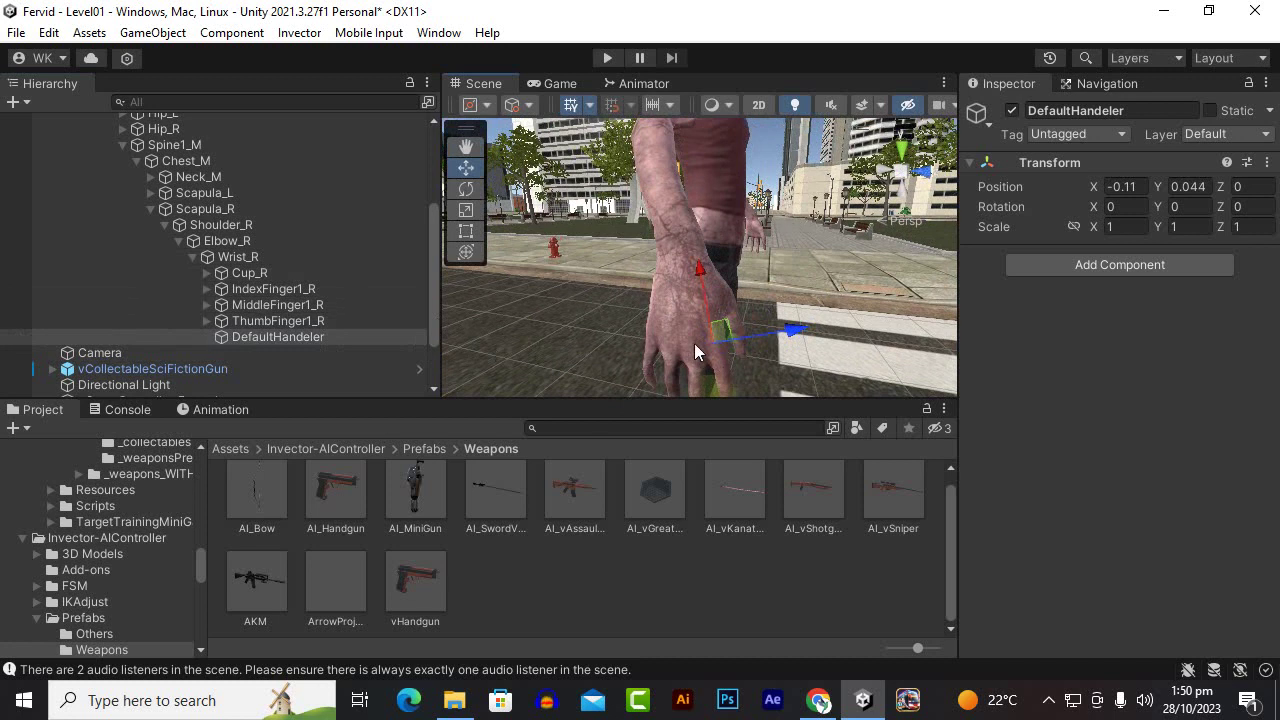
Try dragging AKM in the Hierarchy, then undo the move with Ctrl+Z
{"action": "scroll", "coordinate": [207, 238], "scroll_direction": "up", "scroll_amount": 5}
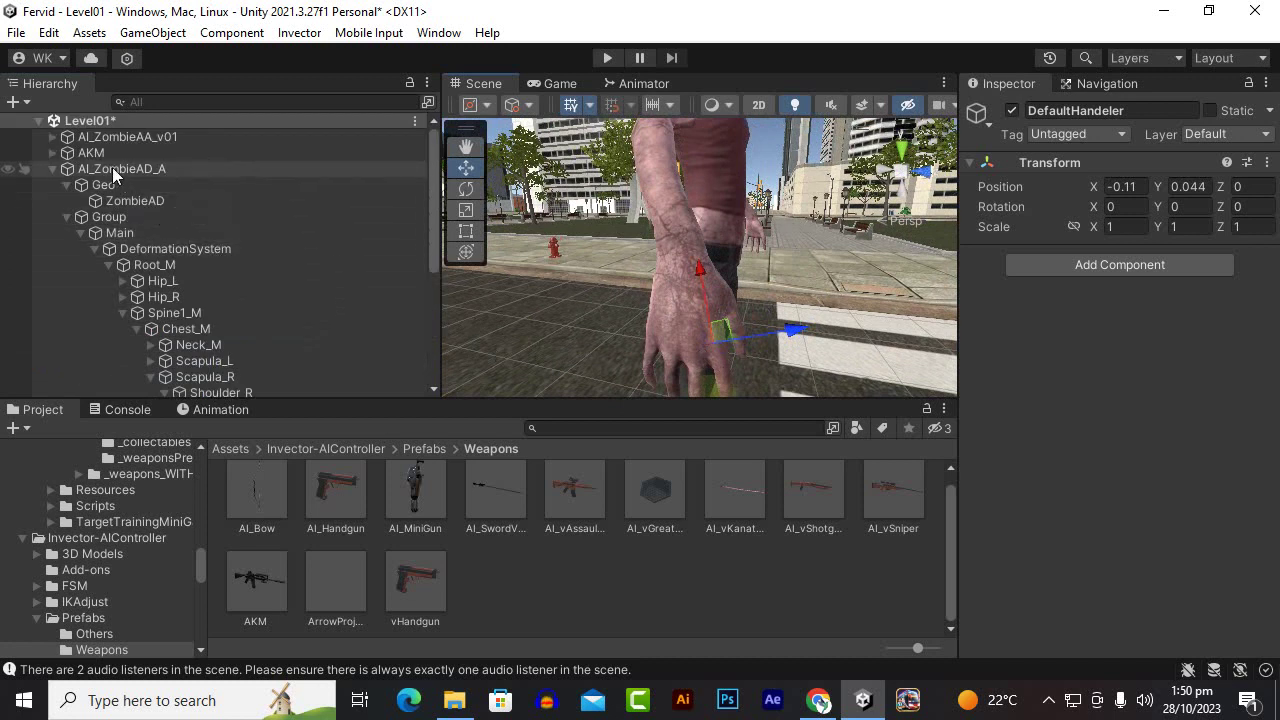
{"action": "mouse_move", "coordinate": [91, 158]}
{"action": "left_mouse_down"}
{"action": "mouse_move", "coordinate": [277, 412]}
{"action": "mouse_move", "coordinate": [248, 408]}
{"action": "mouse_move", "coordinate": [259, 357]}
{"action": "left_mouse_up"}
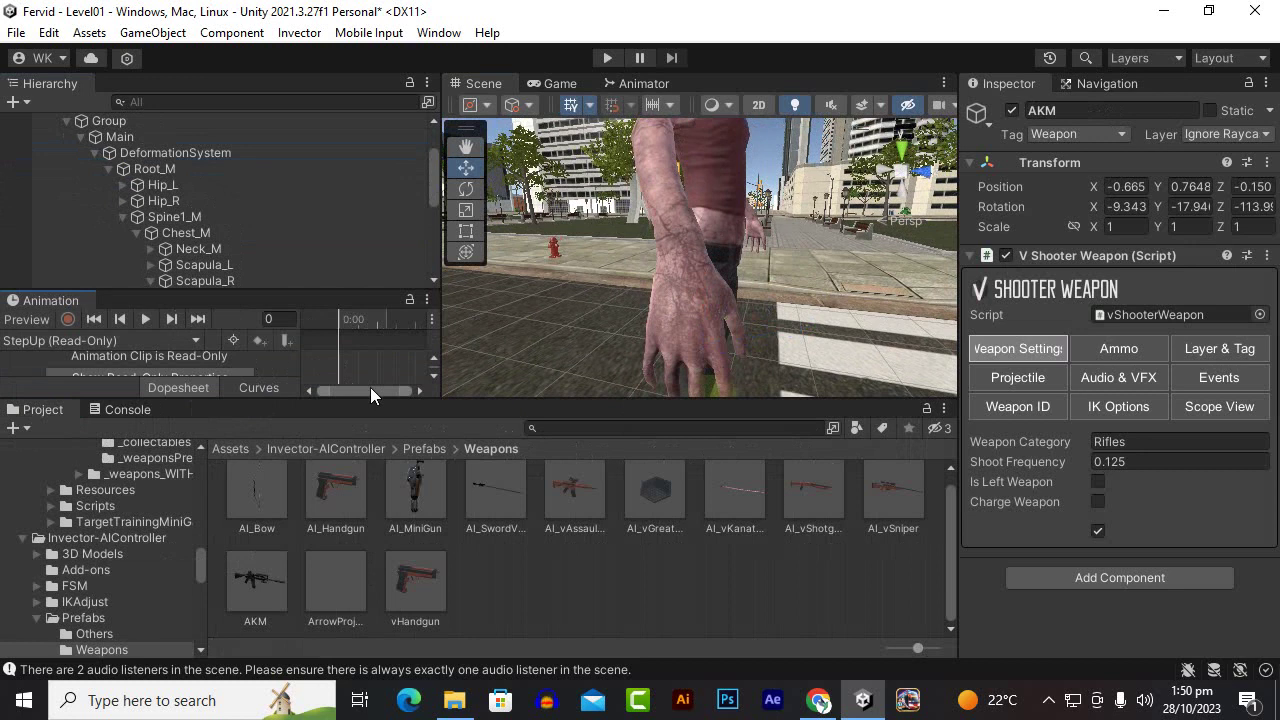
{"action": "key", "text": "ctrl+z"}
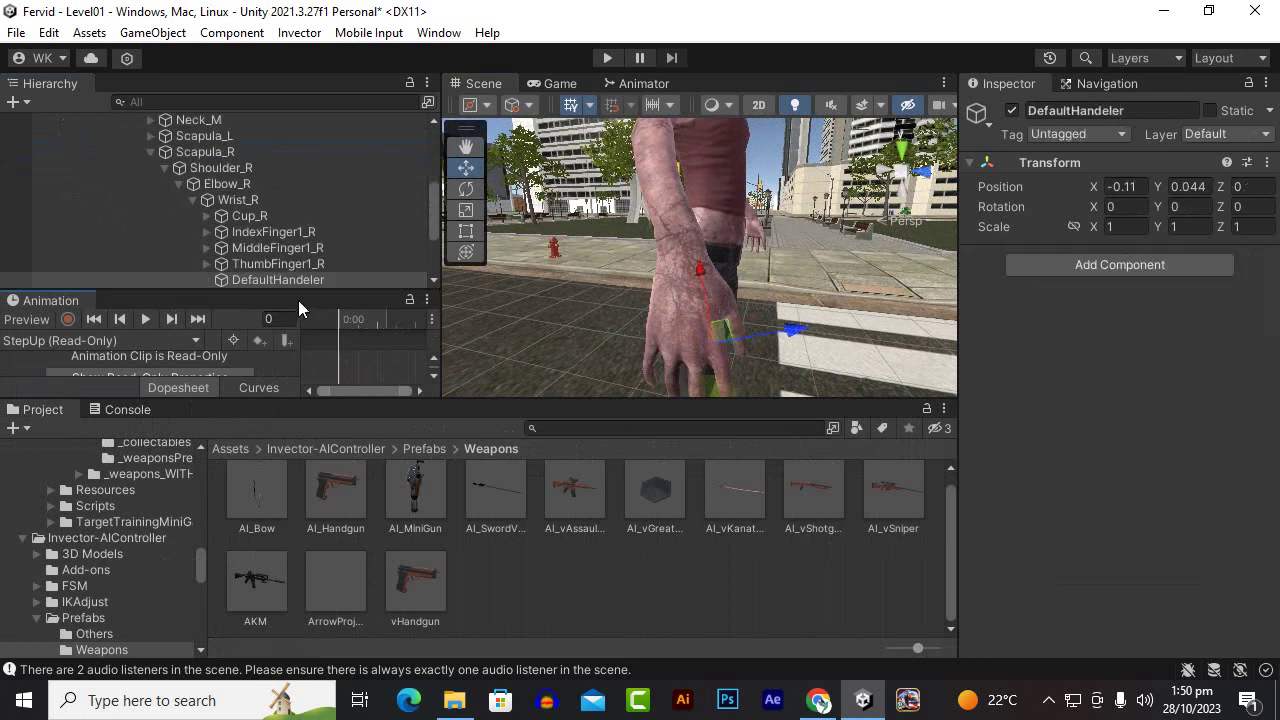
Close the Animation tab, then scroll the Hierarchy to the top and select AKM
{"action": "scroll", "coordinate": [288, 230], "scroll_direction": "down", "scroll_amount": 3}
{"action": "scroll", "coordinate": [288, 224], "scroll_direction": "down", "scroll_amount": 1}
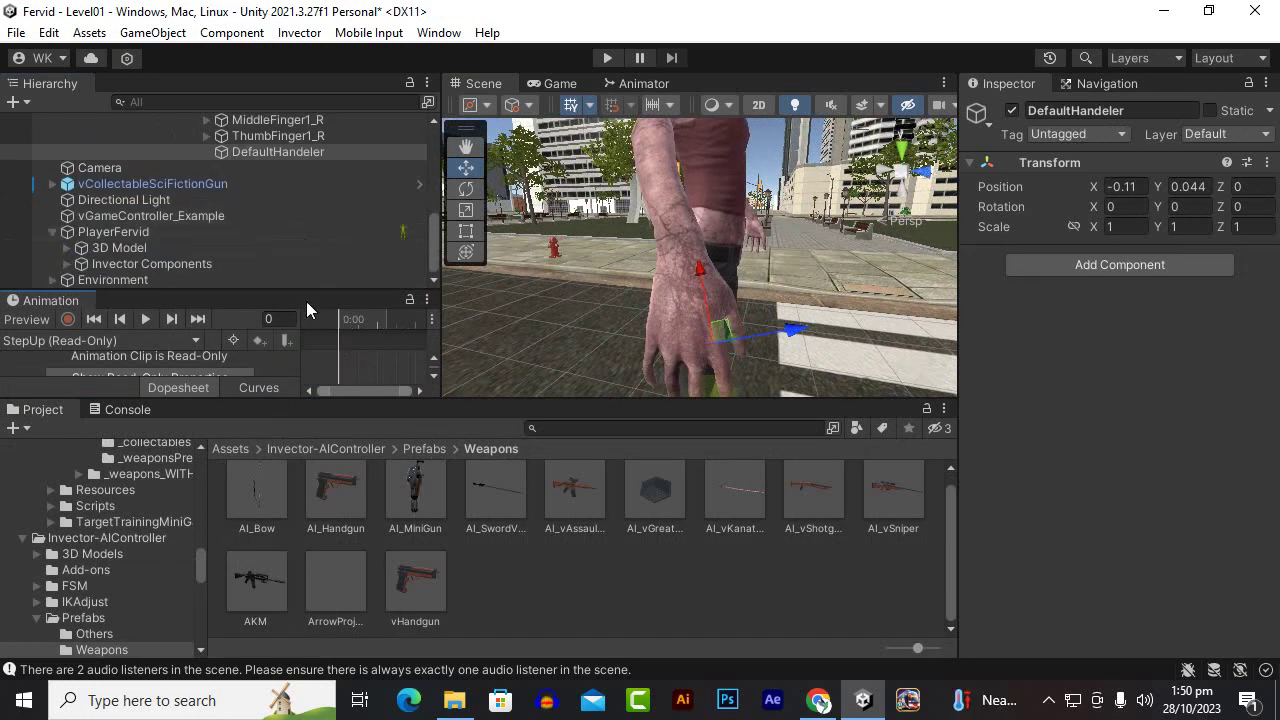
{"action": "left_click", "coordinate": [428, 301]}
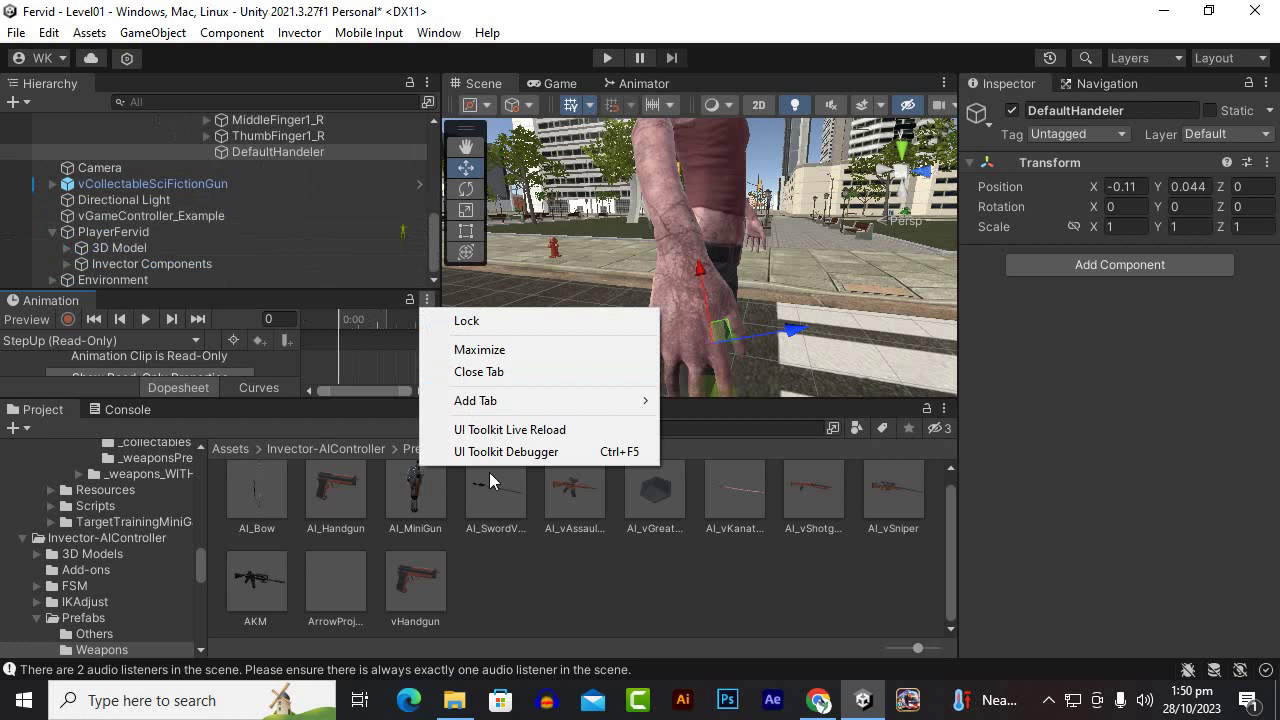
{"action": "left_click", "coordinate": [470, 370]}
{"action": "scroll", "coordinate": [200, 300], "scroll_direction": "up", "scroll_amount": 5}
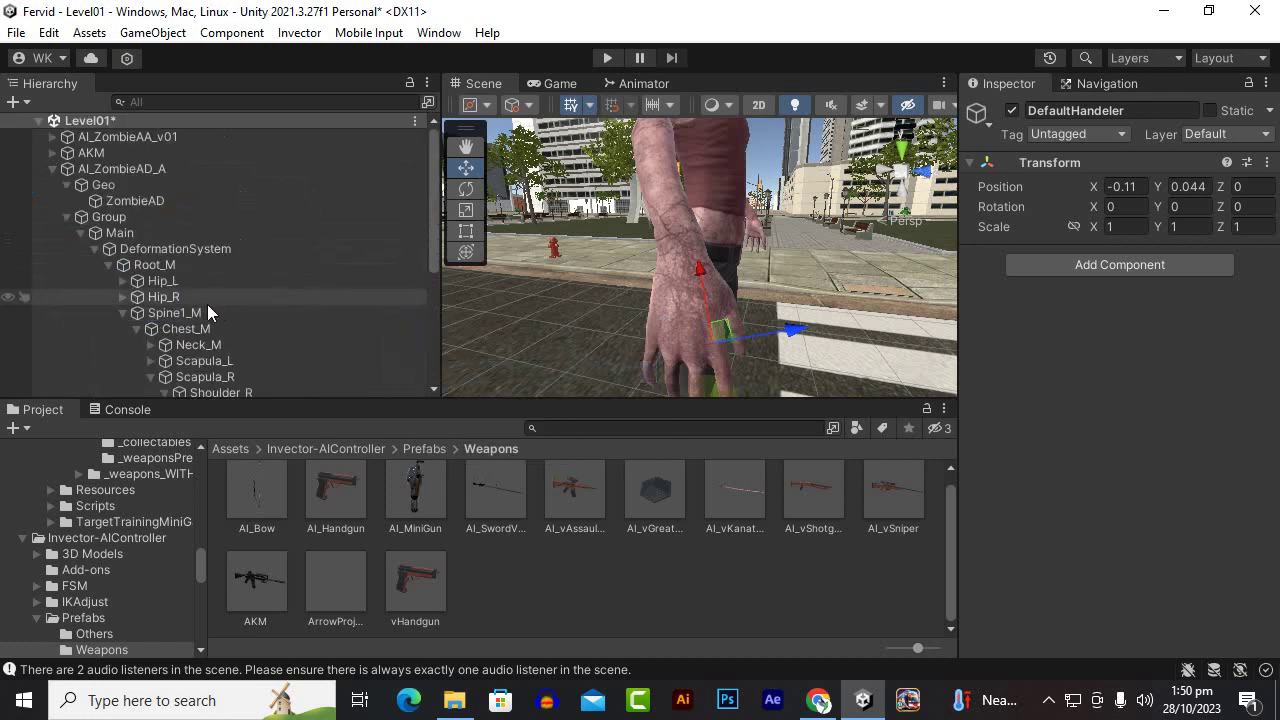
{"action": "left_click", "coordinate": [95, 155]}
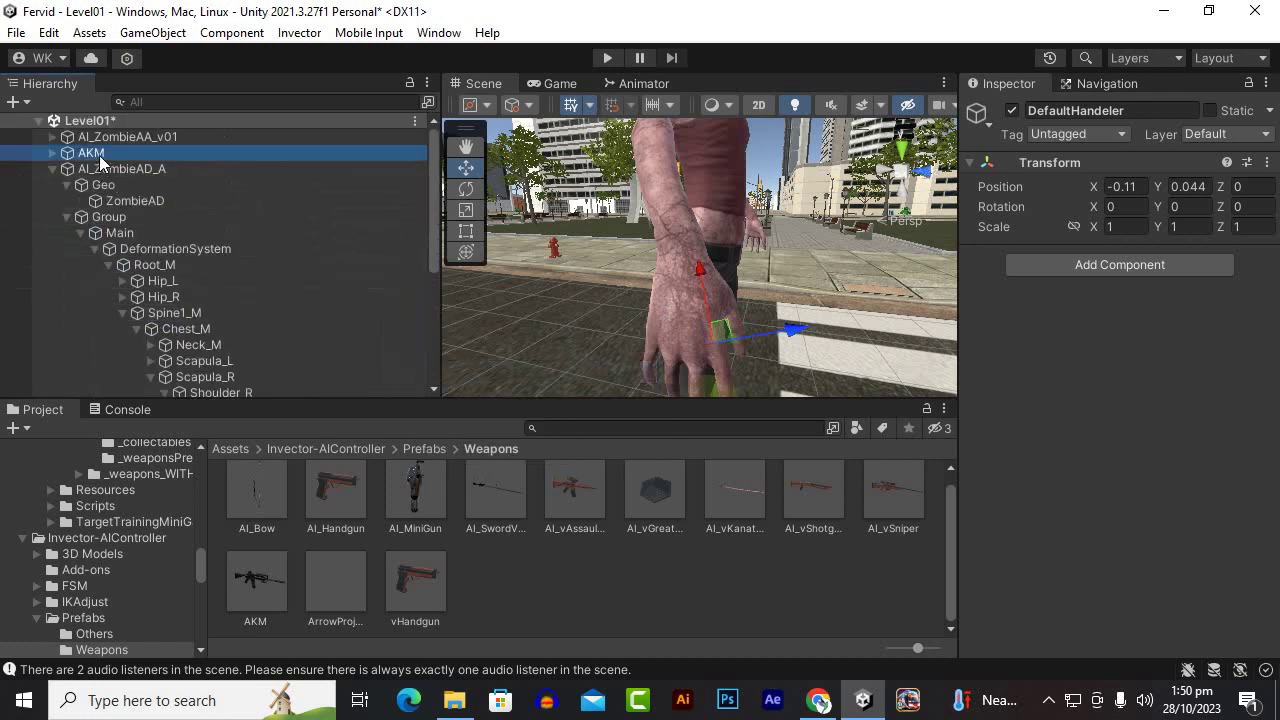
Parent AKM under DefaultHandeler and reset its position to 0, 0, 0
{"action": "mouse_move", "coordinate": [96, 160]}
{"action": "left_mouse_down"}
{"action": "mouse_move", "coordinate": [213, 398]}
{"action": "mouse_move", "coordinate": [259, 262]}
{"action": "left_mouse_up"}
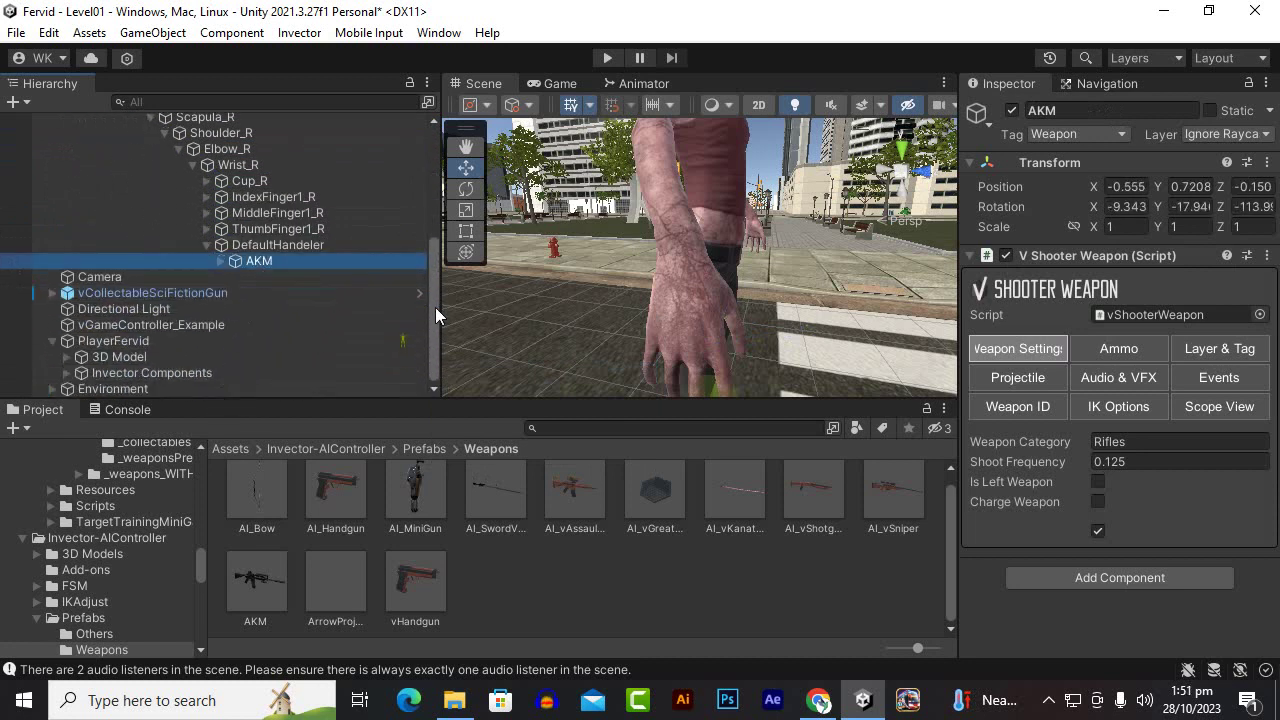
{"action": "left_click", "coordinate": [352, 309]}
{"action": "left_click", "coordinate": [288, 262]}
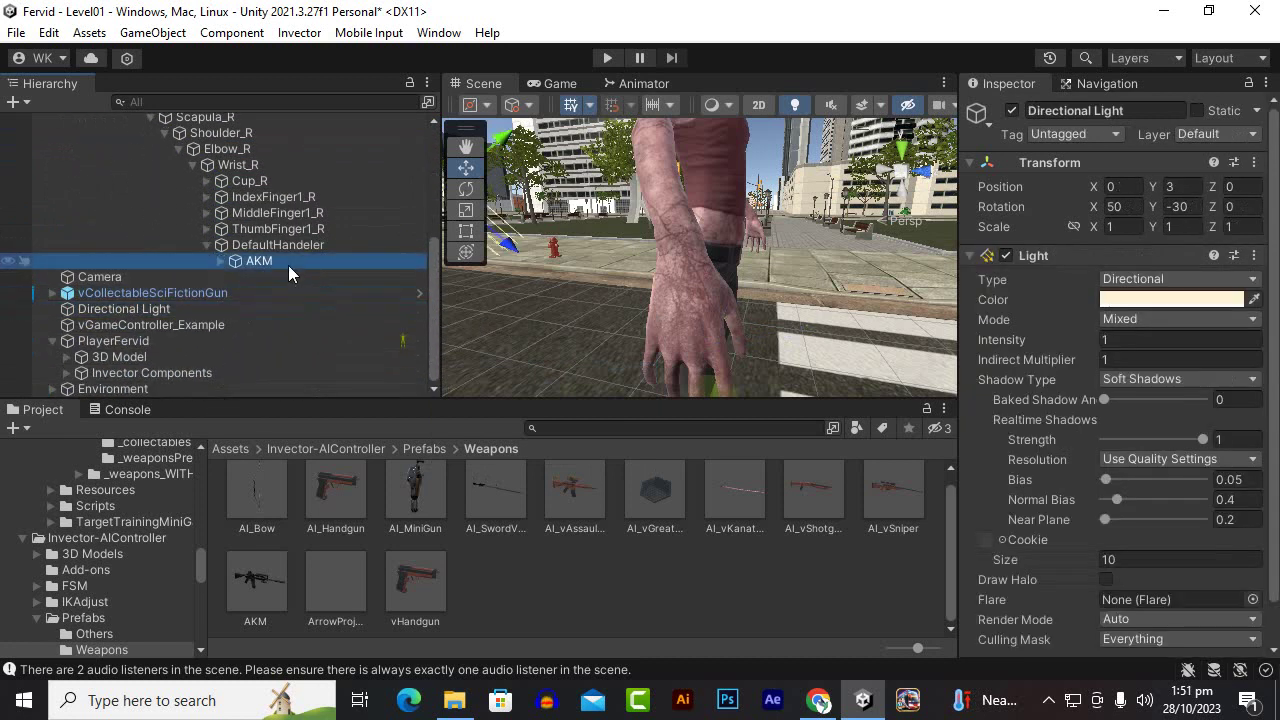
{"action": "left_click", "coordinate": [1130, 187]}
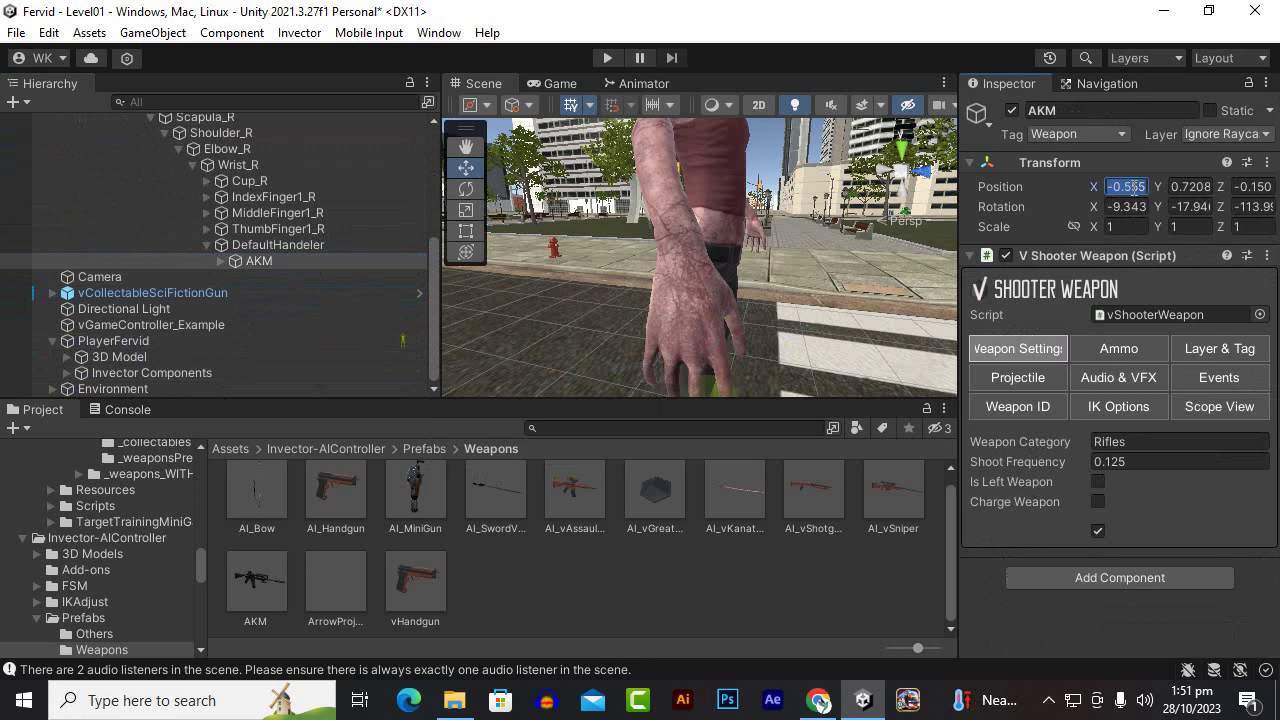
{"action": "type", "text": "0"}
{"action": "key", "text": "Tab"}
{"action": "type", "text": "0"}
{"action": "key", "text": "Tab"}
{"action": "type", "text": "0"}
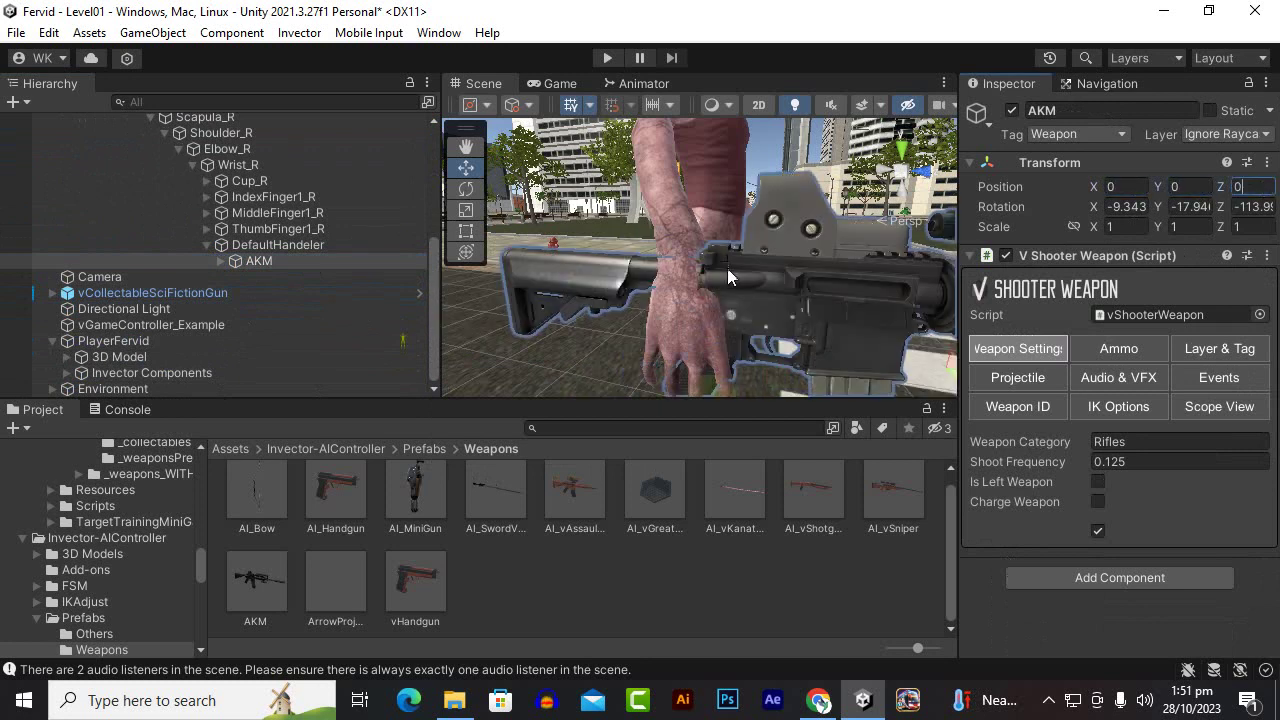
Rotate the AKM in the zombie's hand, setting its Y rotation to -90
{"action": "scroll", "coordinate": [678, 267], "scroll_direction": "down", "scroll_amount": 5}
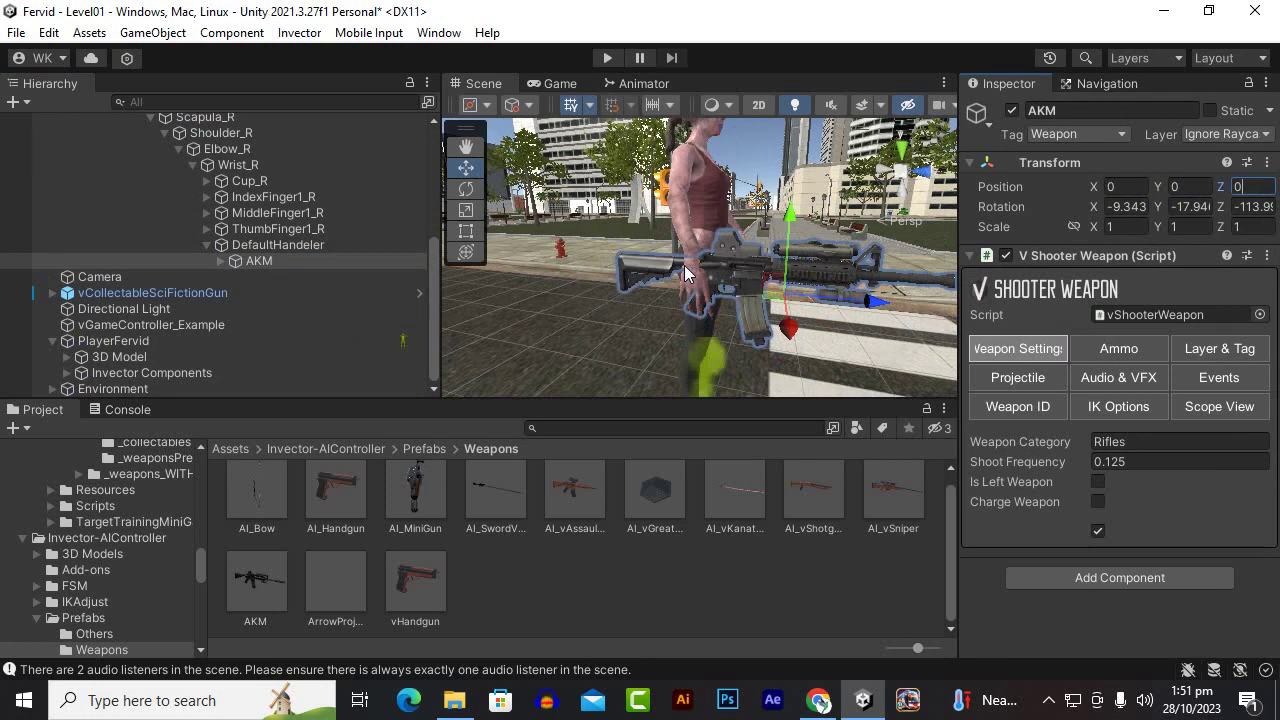
{"action": "mouse_move", "coordinate": [685, 273]}
{"action": "left_mouse_down", "text": "alt"}
{"action": "mouse_move", "coordinate": [792, 318]}
{"action": "mouse_move", "coordinate": [783, 354]}
{"action": "left_mouse_up", "text": "alt"}
{"action": "scroll", "coordinate": [783, 354], "scroll_direction": "up", "scroll_amount": 5}
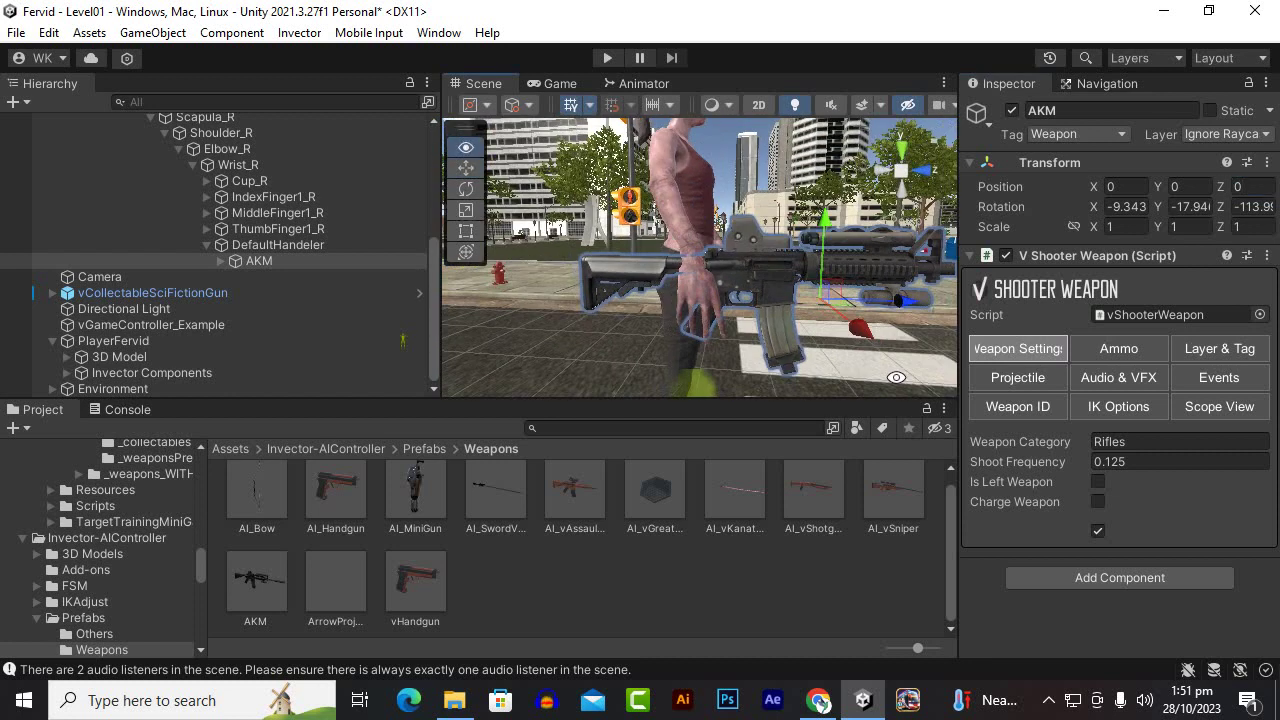
{"action": "scroll", "coordinate": [783, 354], "scroll_direction": "up", "scroll_amount": 3}
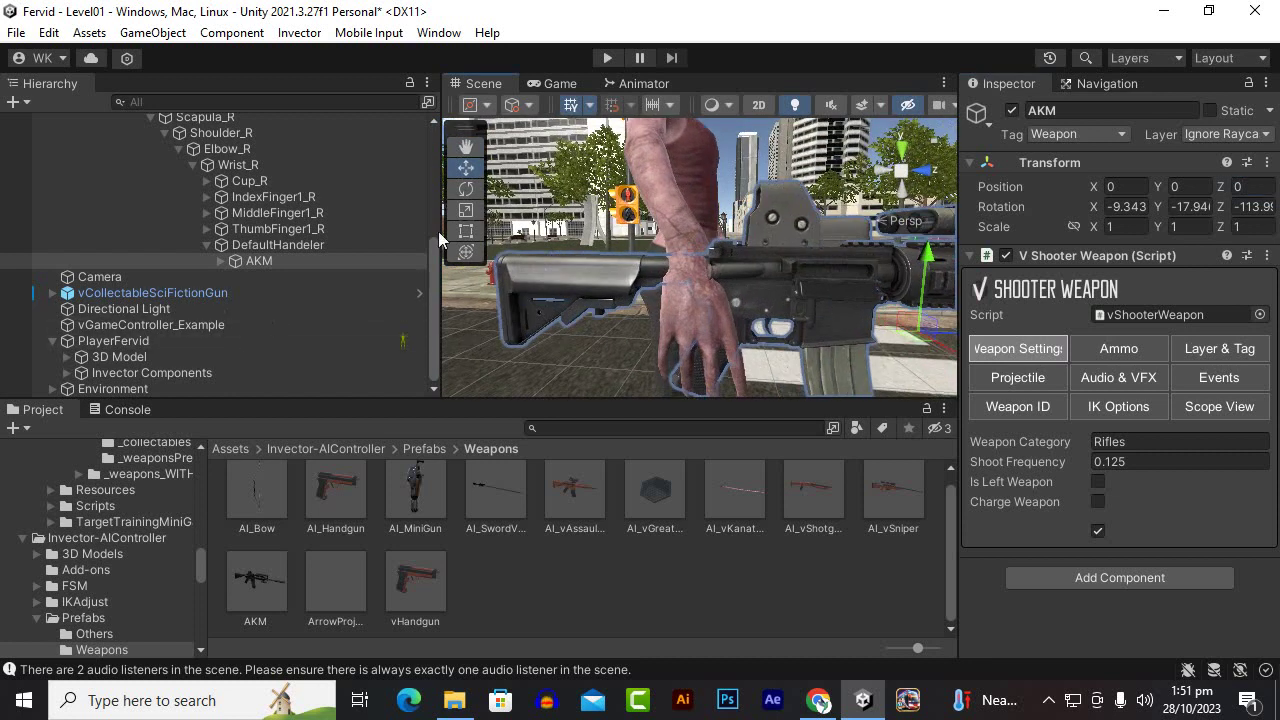
{"action": "left_click", "coordinate": [465, 190]}
{"action": "left_click_drag", "start_coordinate": [596, 272], "coordinate": [897, 358], "text": "alt"}
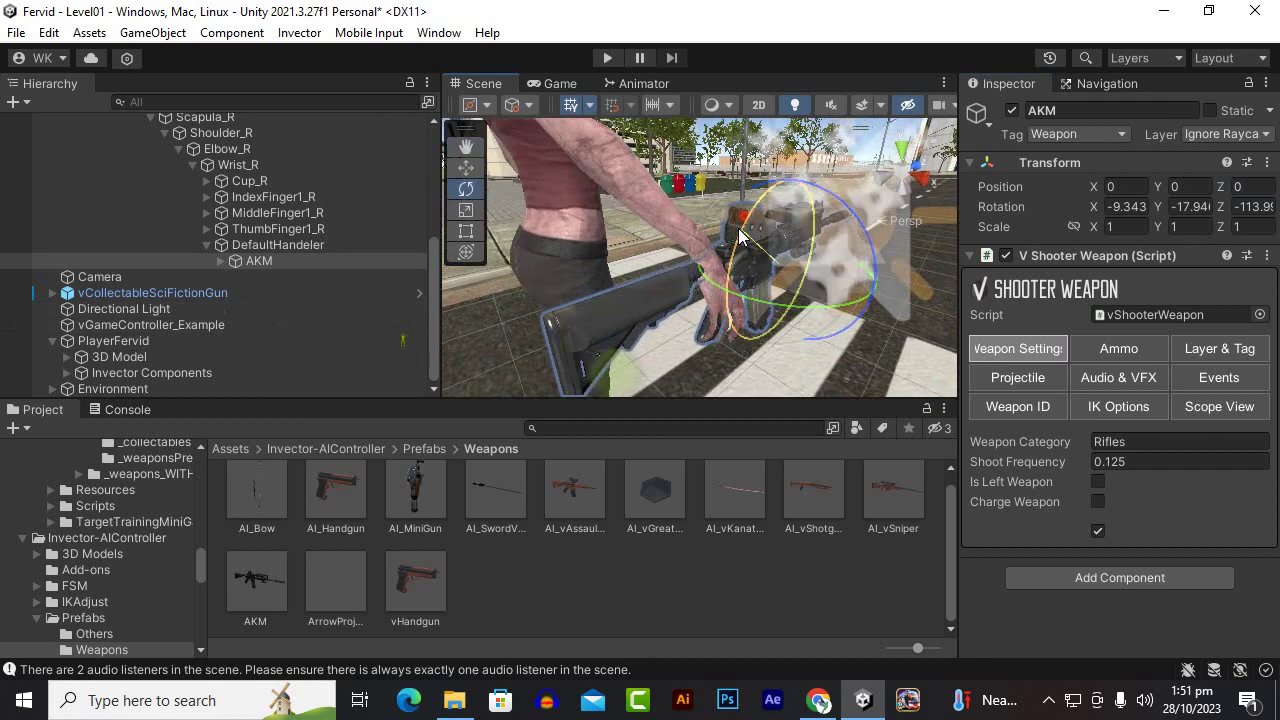
{"action": "mouse_move", "coordinate": [746, 228]}
{"action": "left_mouse_down"}
{"action": "mouse_move", "coordinate": [776, 176]}
{"action": "mouse_move", "coordinate": [442, 155]}
{"action": "left_mouse_up"}
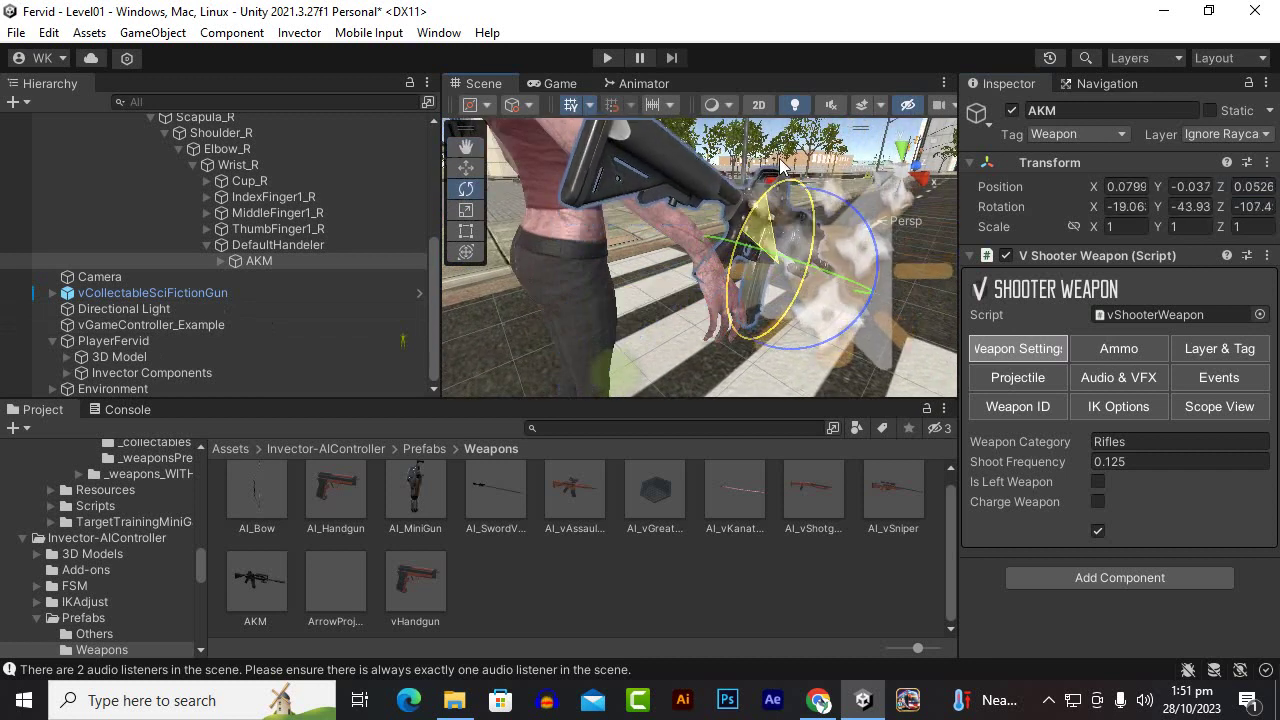
{"action": "left_click", "coordinate": [1181, 210]}
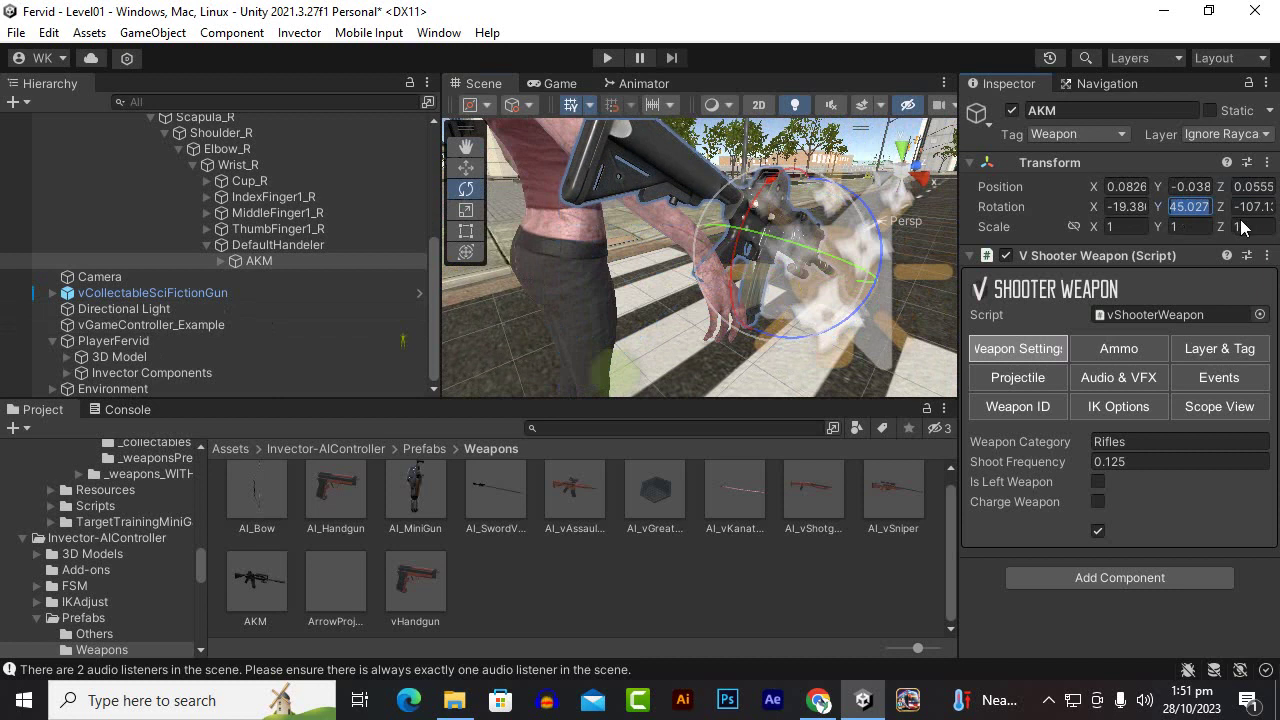
{"action": "type", "text": "-90"}
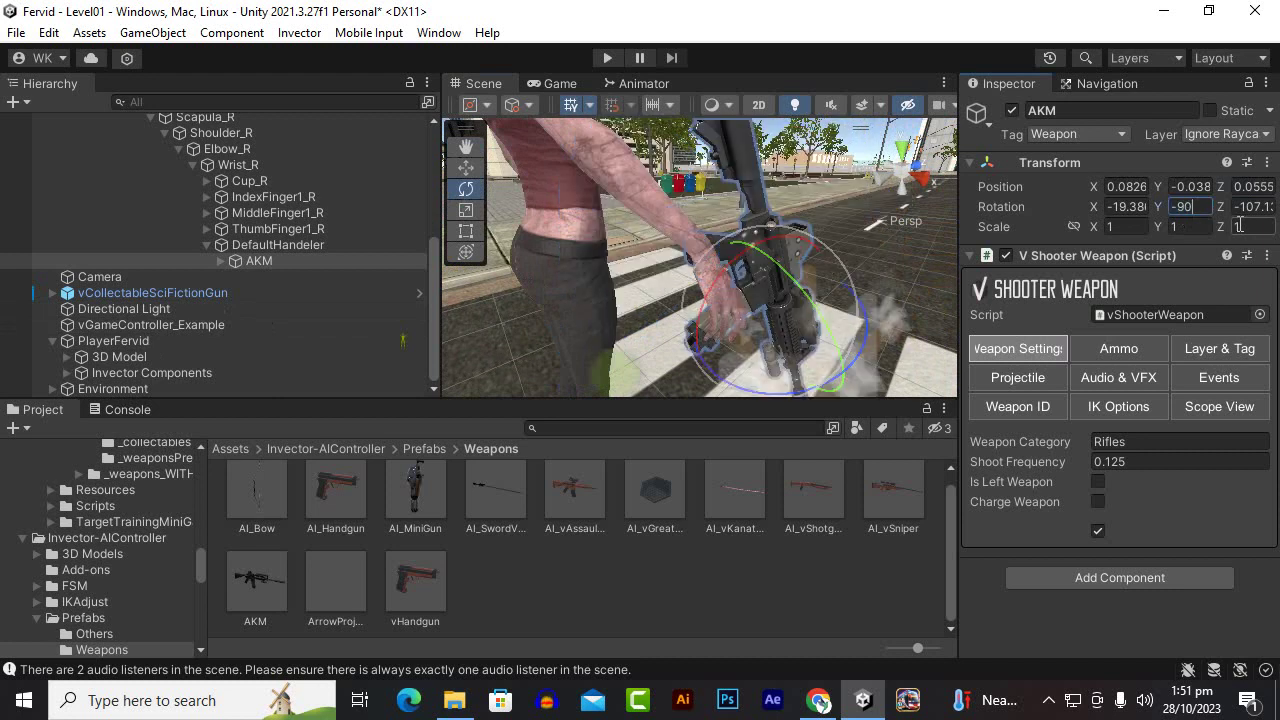
{"action": "mouse_move", "coordinate": [789, 172]}
{"action": "left_mouse_down", "text": "alt"}
{"action": "mouse_move", "coordinate": [401, 100]}
{"action": "mouse_move", "coordinate": [537, 277]}
{"action": "left_mouse_up", "text": "alt"}
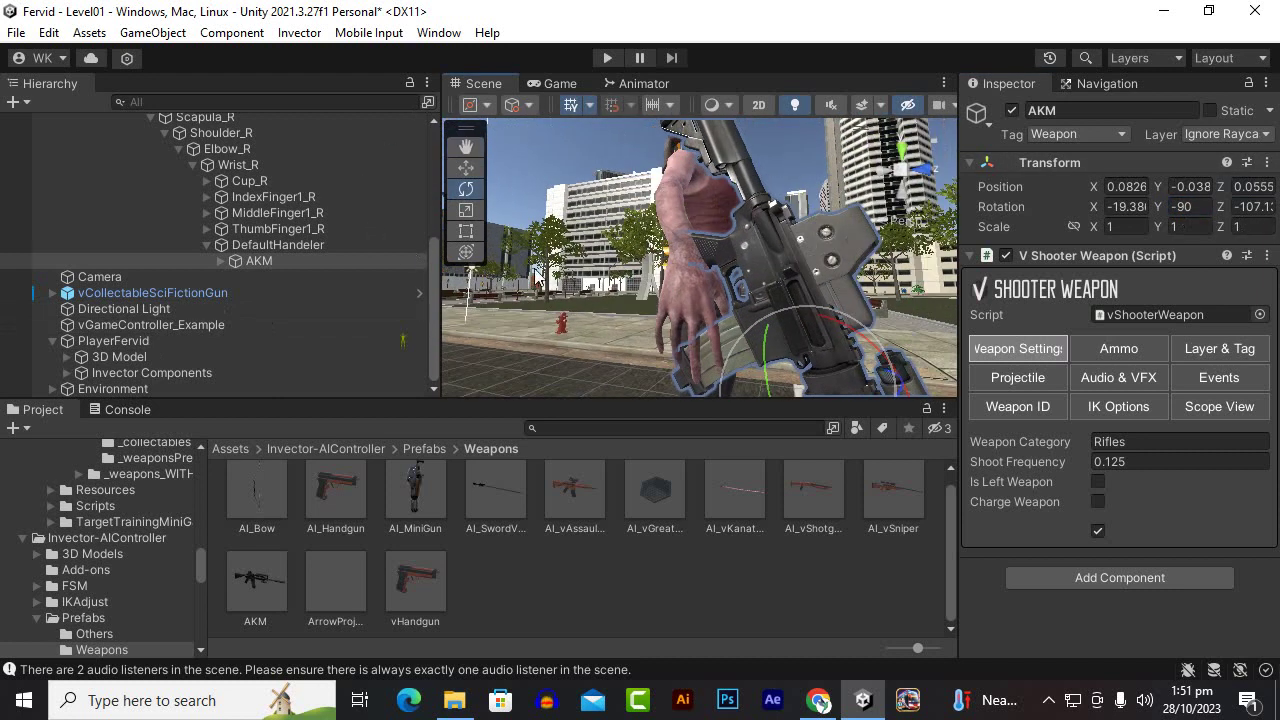
Move the AKM into the zombie's grip, check it from several angles, and start Play mode
{"action": "left_click", "coordinate": [461, 166]}
{"action": "mouse_move", "coordinate": [865, 334]}
{"action": "left_mouse_down"}
{"action": "mouse_move", "coordinate": [845, 360]}
{"action": "mouse_move", "coordinate": [874, 382]}
{"action": "mouse_move", "coordinate": [512, 182]}
{"action": "mouse_move", "coordinate": [700, 330]}
{"action": "left_mouse_up"}
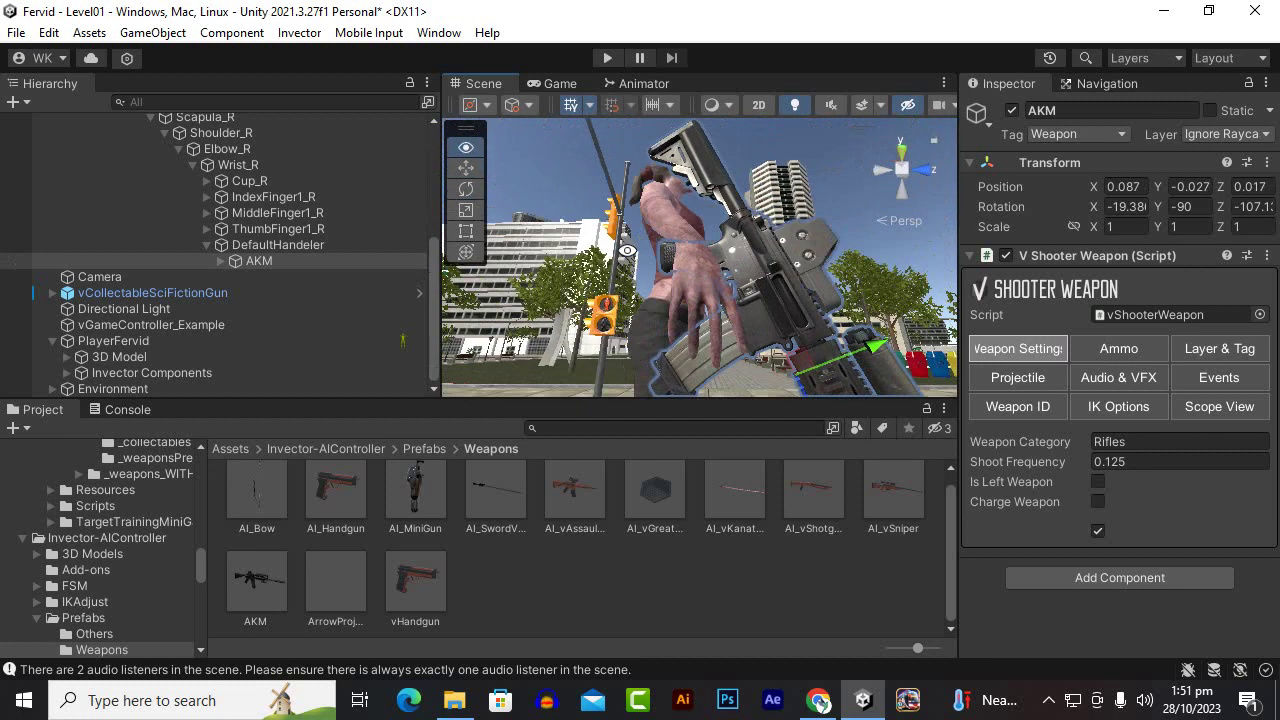
{"action": "scroll", "coordinate": [700, 330], "scroll_direction": "down", "scroll_amount": 2}
{"action": "scroll", "coordinate": [700, 330], "scroll_direction": "down", "scroll_amount": 3}
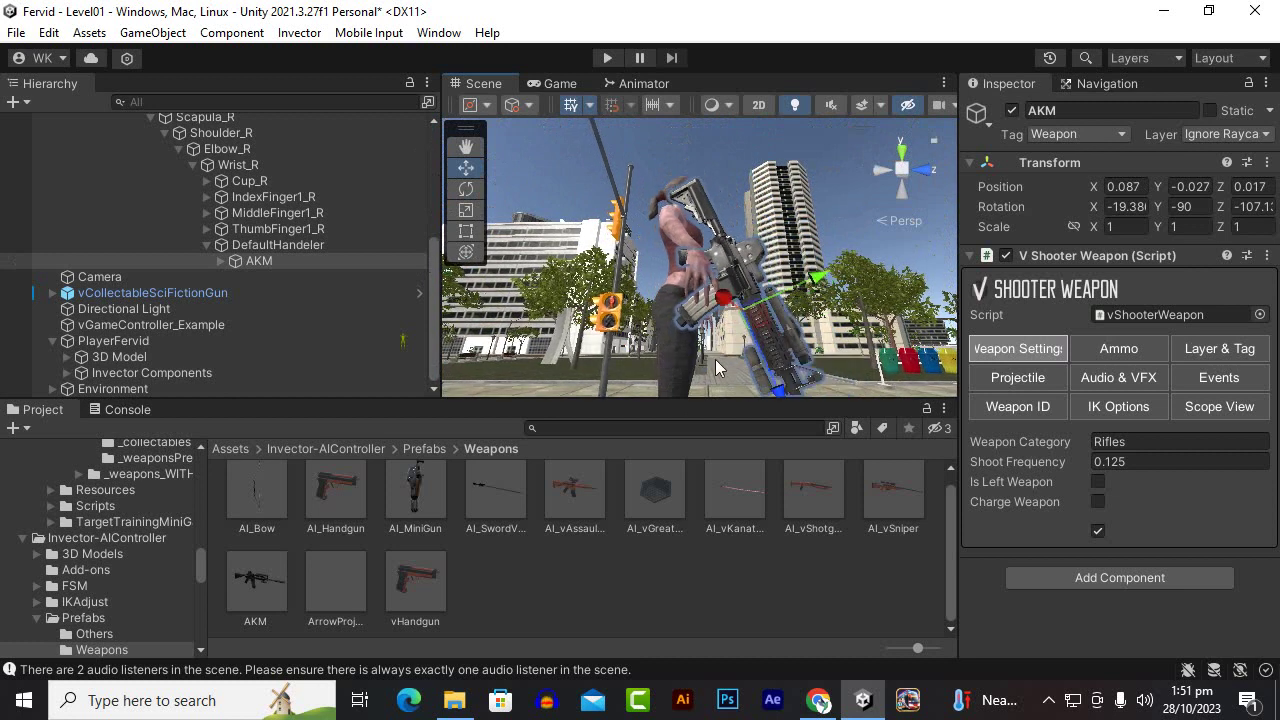
{"action": "scroll", "coordinate": [700, 330], "scroll_direction": "down", "scroll_amount": 2}
{"action": "left_click_drag", "start_coordinate": [772, 393], "coordinate": [782, 406]}
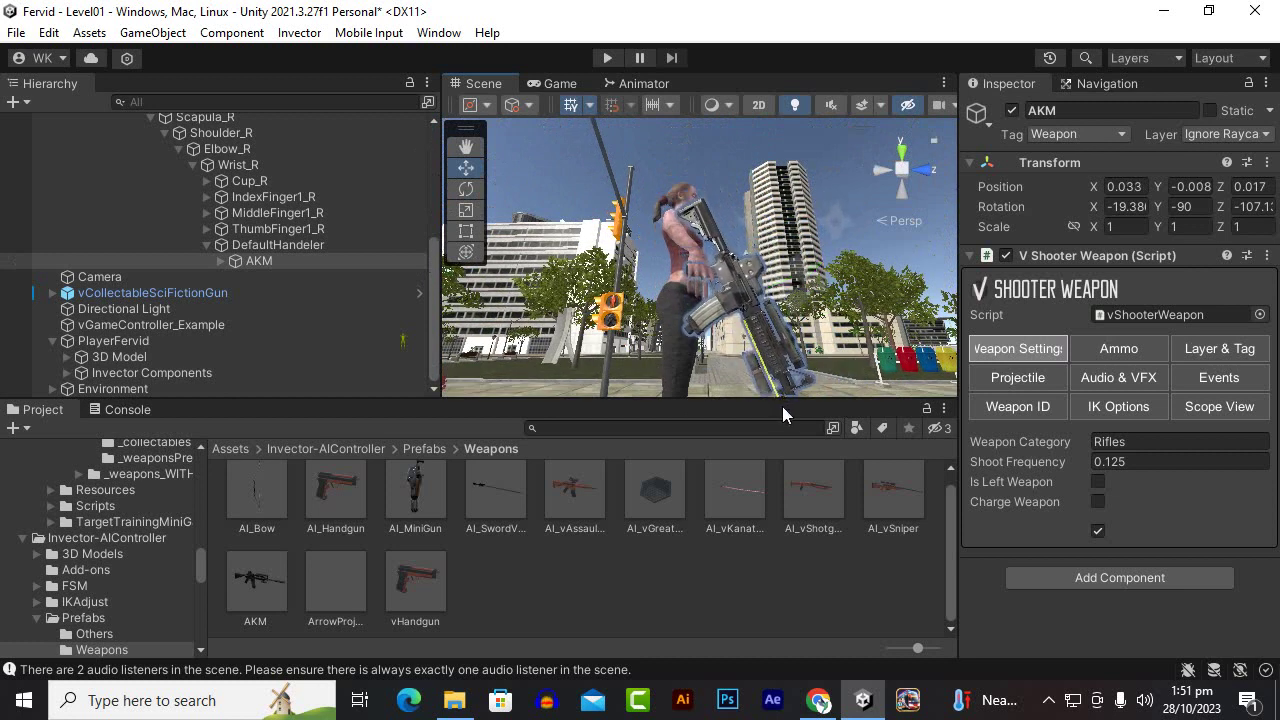
{"action": "scroll", "coordinate": [770, 380], "scroll_direction": "up", "scroll_amount": 2}
{"action": "scroll", "coordinate": [740, 318], "scroll_direction": "up", "scroll_amount": 2}
{"action": "mouse_move", "coordinate": [758, 379]}
{"action": "left_mouse_down", "text": "alt"}
{"action": "mouse_move", "coordinate": [780, 368]}
{"action": "mouse_move", "coordinate": [741, 368]}
{"action": "left_mouse_up", "text": "alt"}
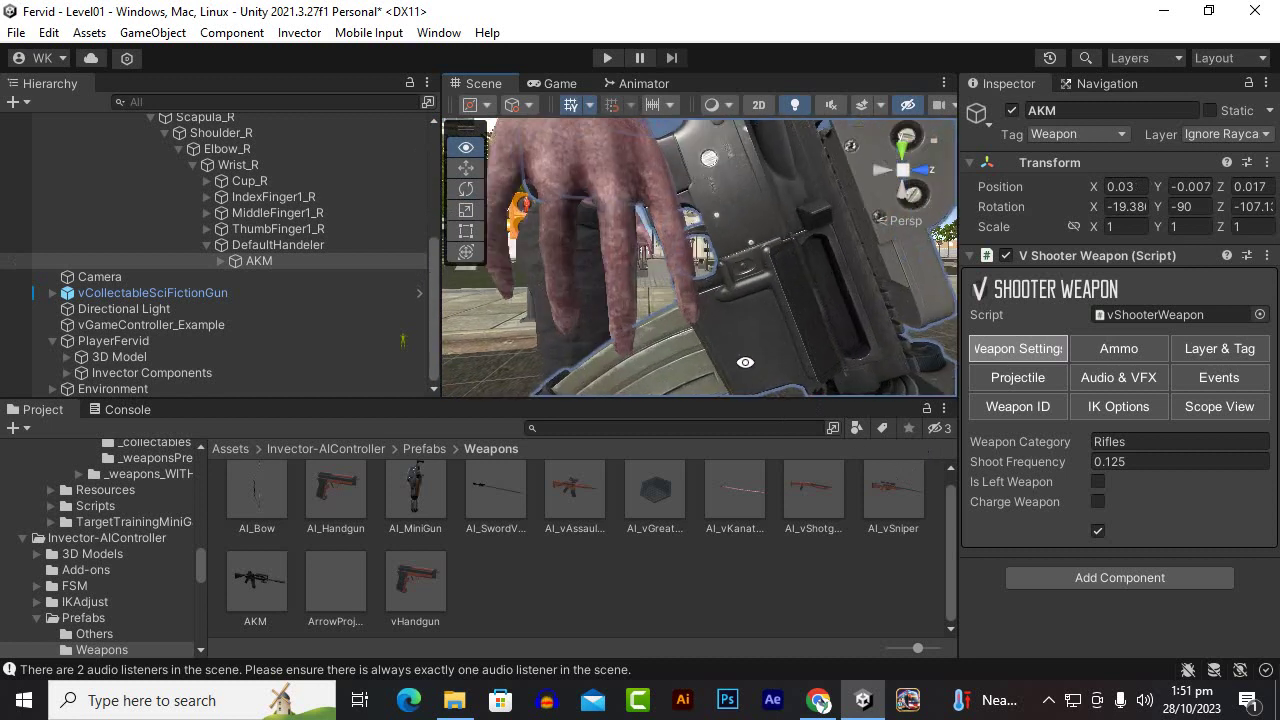
{"action": "mouse_move", "coordinate": [741, 368]}
{"action": "left_mouse_down", "text": "alt"}
{"action": "mouse_move", "coordinate": [790, 236]}
{"action": "mouse_move", "coordinate": [840, 340]}
{"action": "mouse_move", "coordinate": [851, 334]}
{"action": "mouse_move", "coordinate": [739, 195]}
{"action": "left_mouse_up", "text": "alt"}
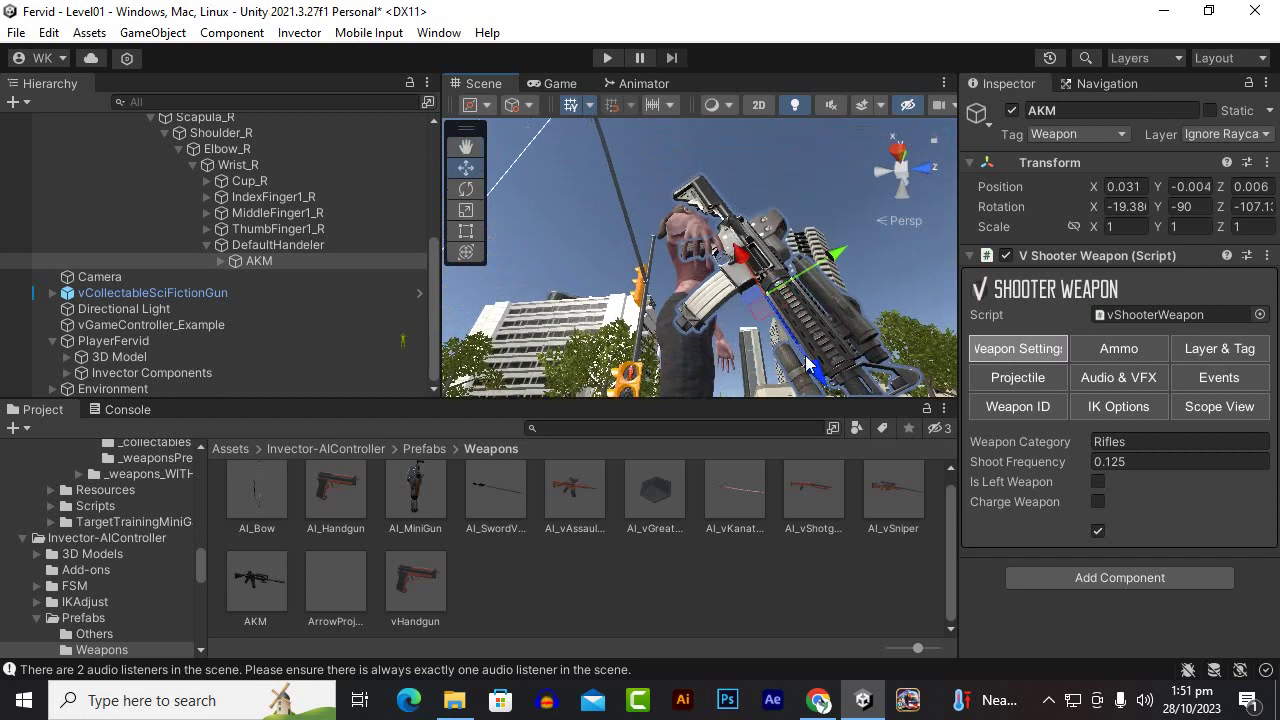
{"action": "mouse_move", "coordinate": [816, 372]}
{"action": "left_mouse_down", "text": "alt"}
{"action": "mouse_move", "coordinate": [756, 443]}
{"action": "mouse_move", "coordinate": [435, 302]}
{"action": "mouse_move", "coordinate": [958, 429]}
{"action": "left_mouse_up", "text": "alt"}
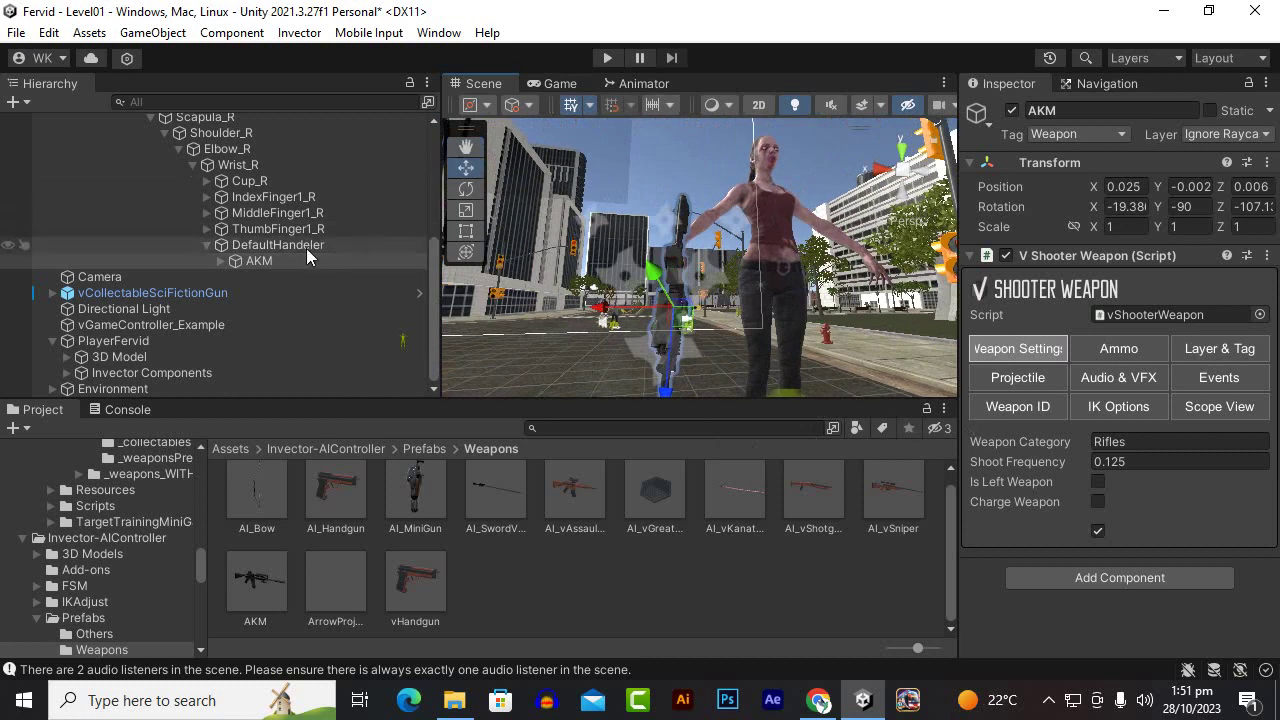
{"action": "left_click", "coordinate": [608, 58]}
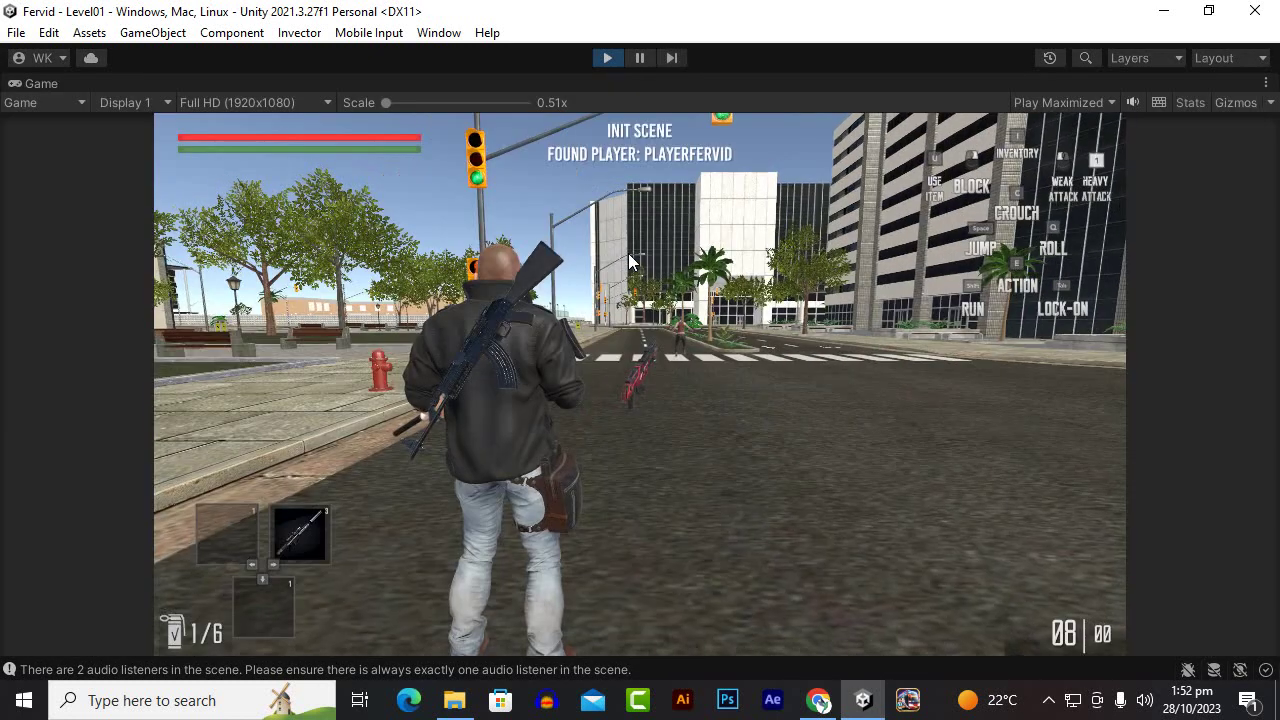
Walk the player with W down the street and across the crosswalk toward the zombie
{"action": "key", "text": "w"}
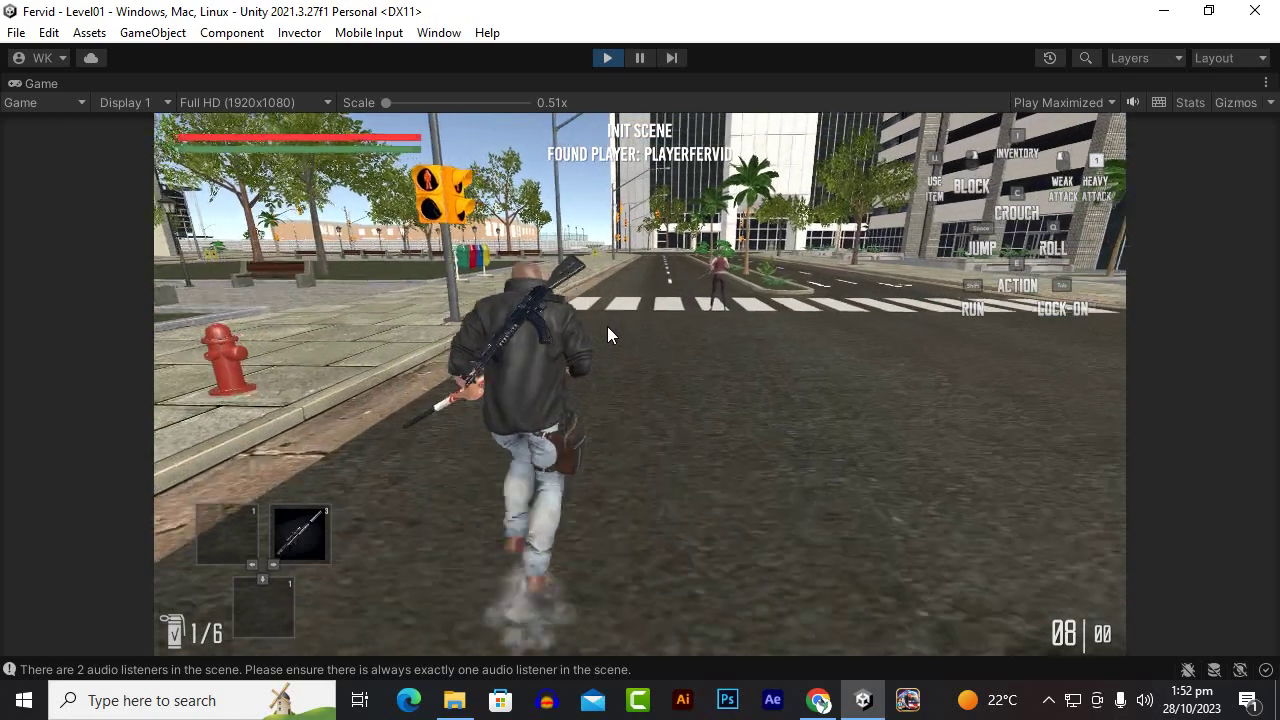
{"action": "key", "text": "w"}
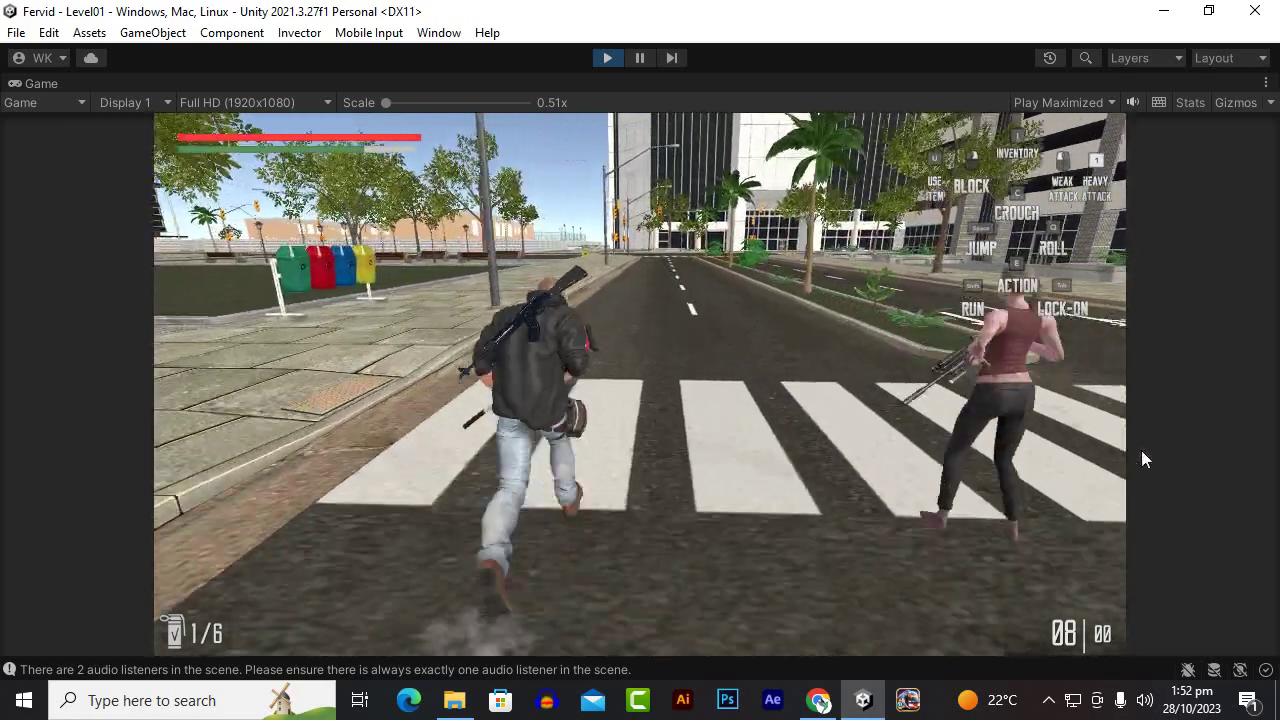
{"action": "key", "text": "w"}
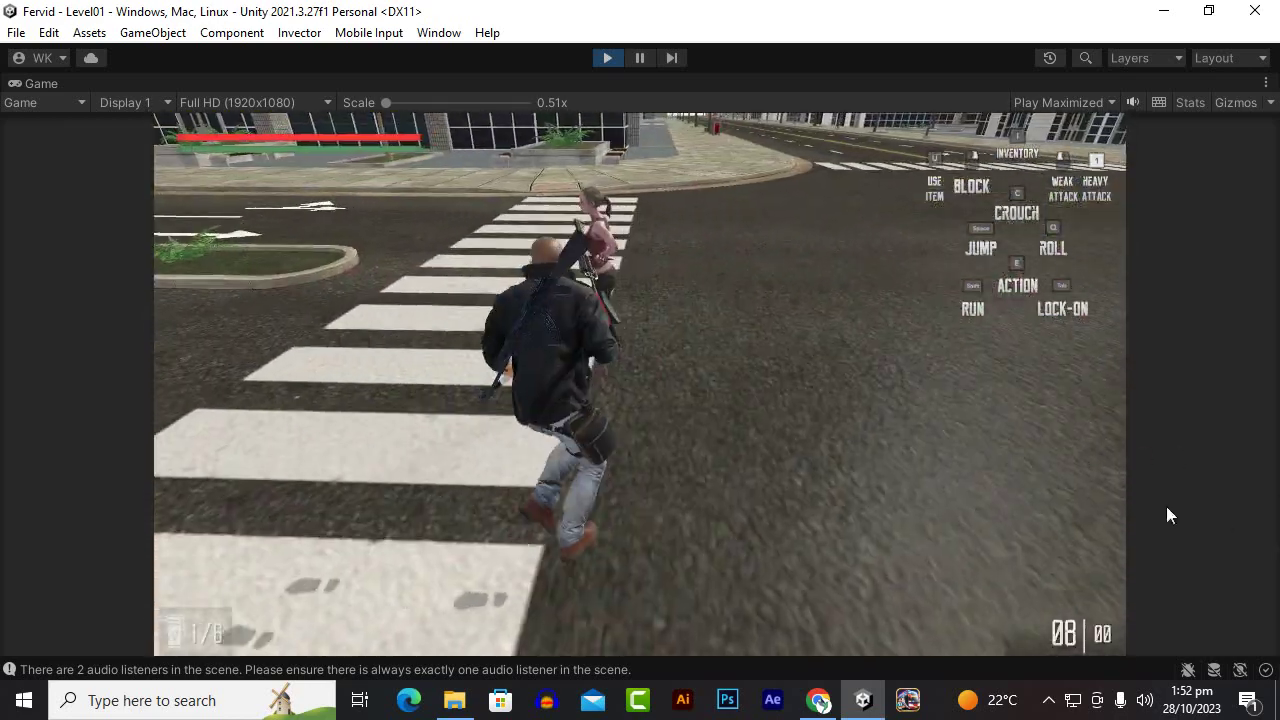
{"action": "key", "text": "w"}
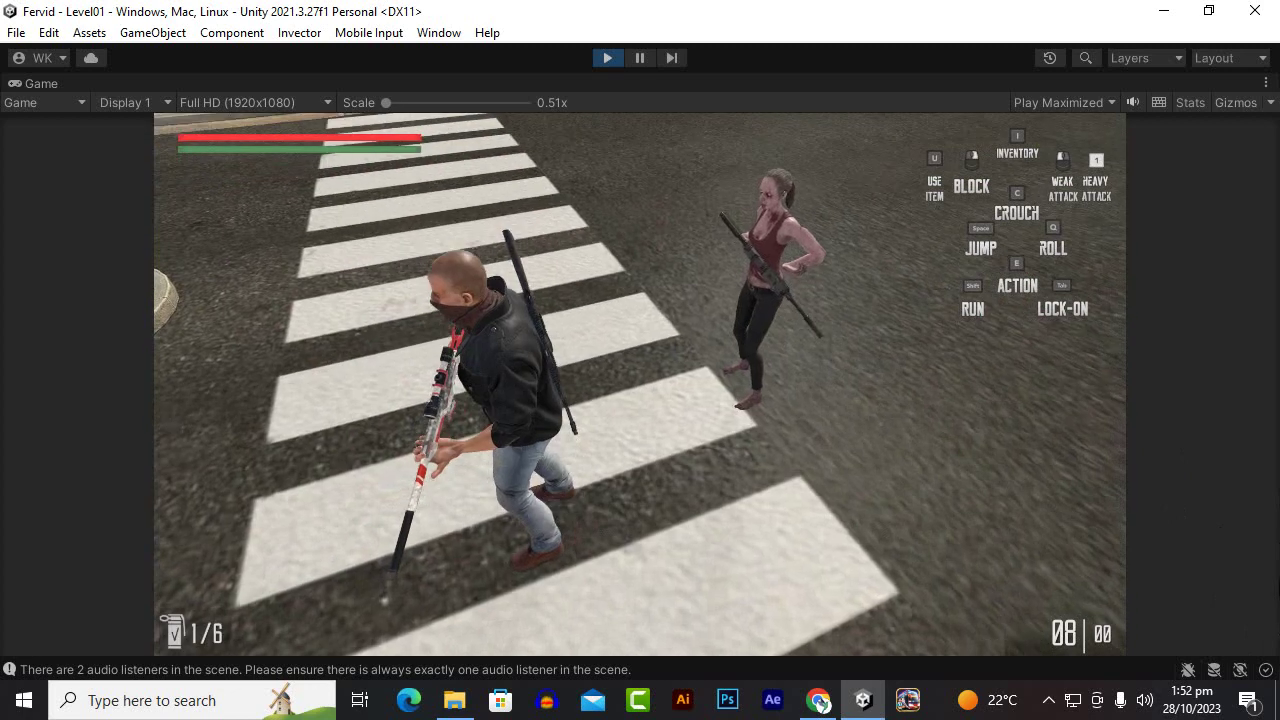
{"action": "key", "text": "w"}
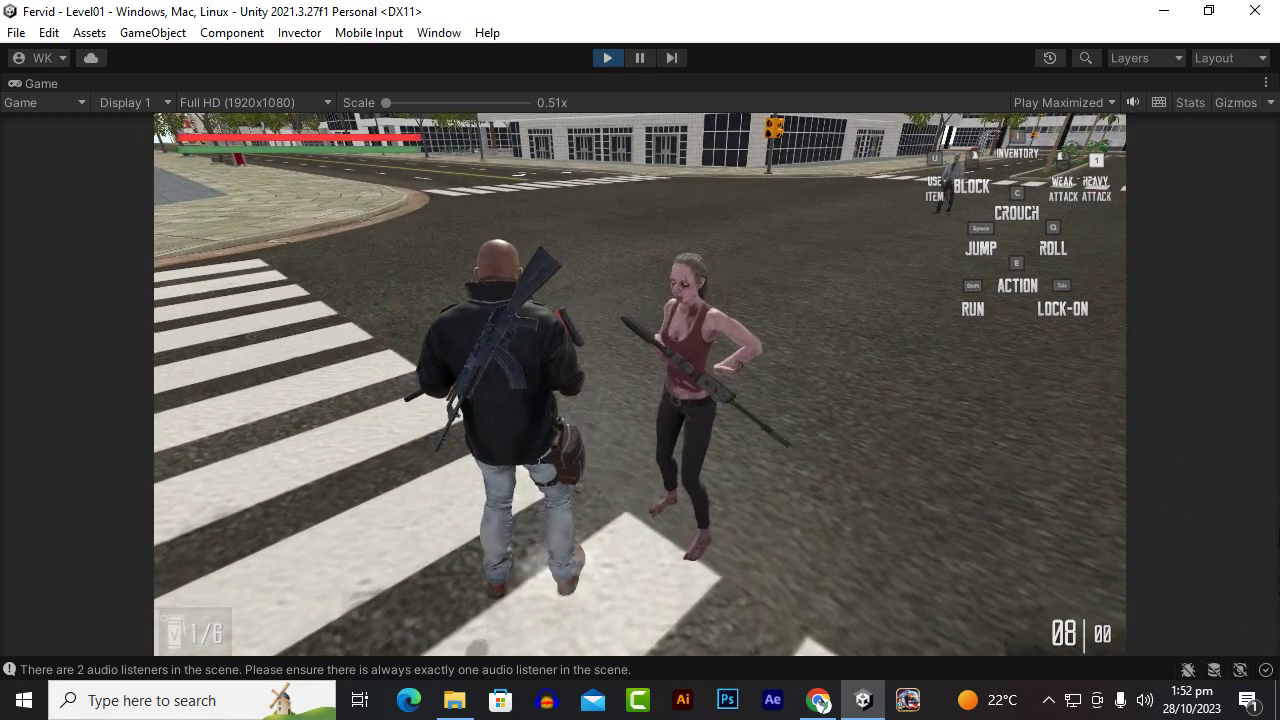
{"action": "key", "text": "w"}
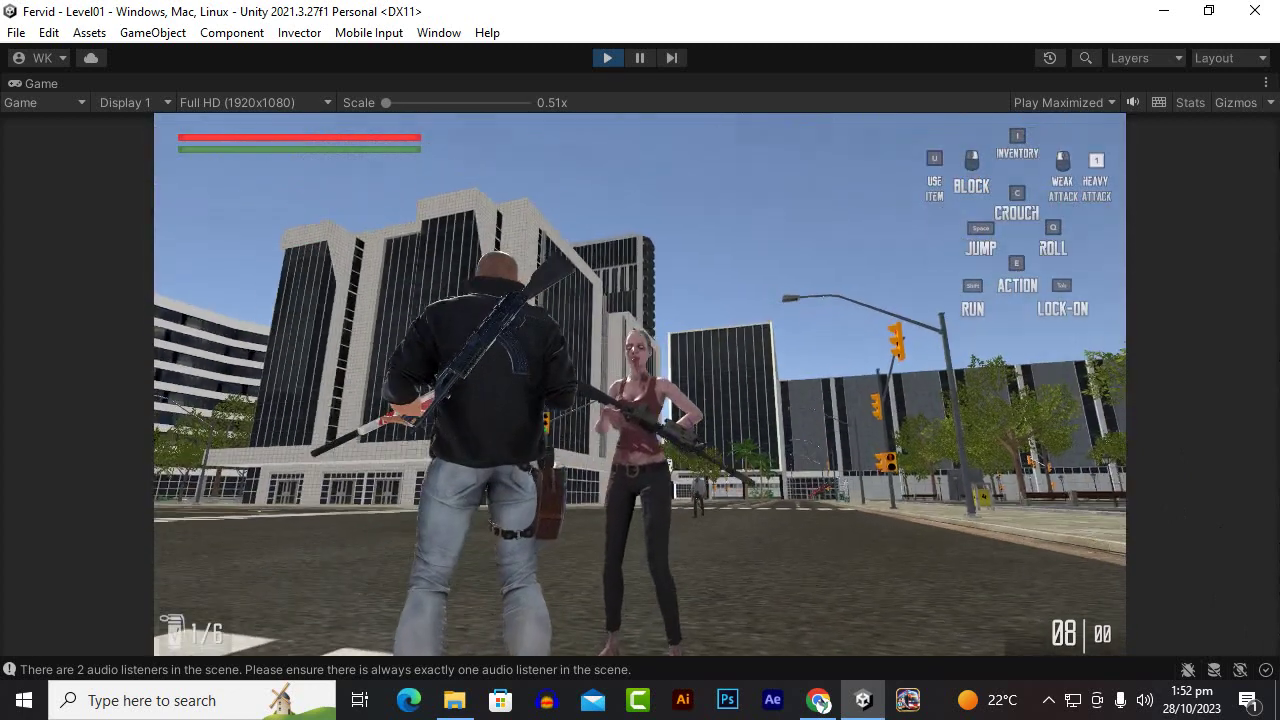
{"action": "key", "text": "w"}
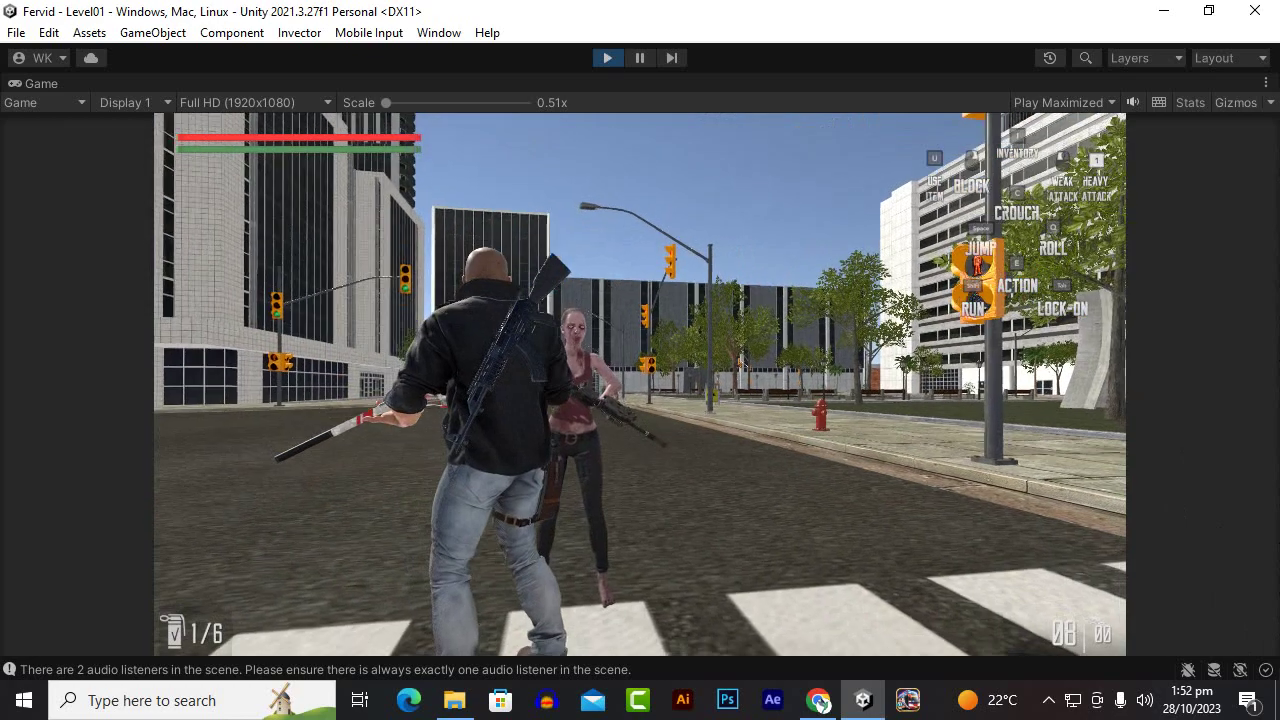
{"action": "key", "text": "w"}
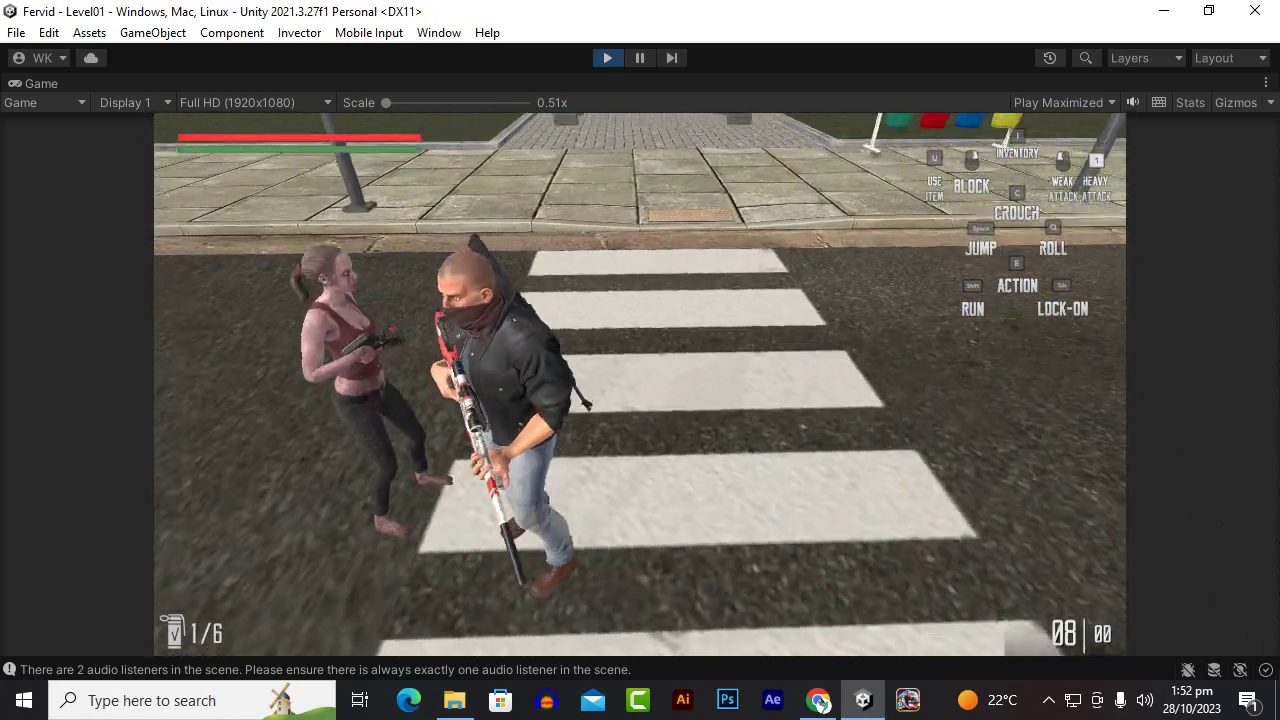
Aim the rifle, fire a shot at the zombie, and stop Play mode with Ctrl+P
{"action": "key", "text": "w"}
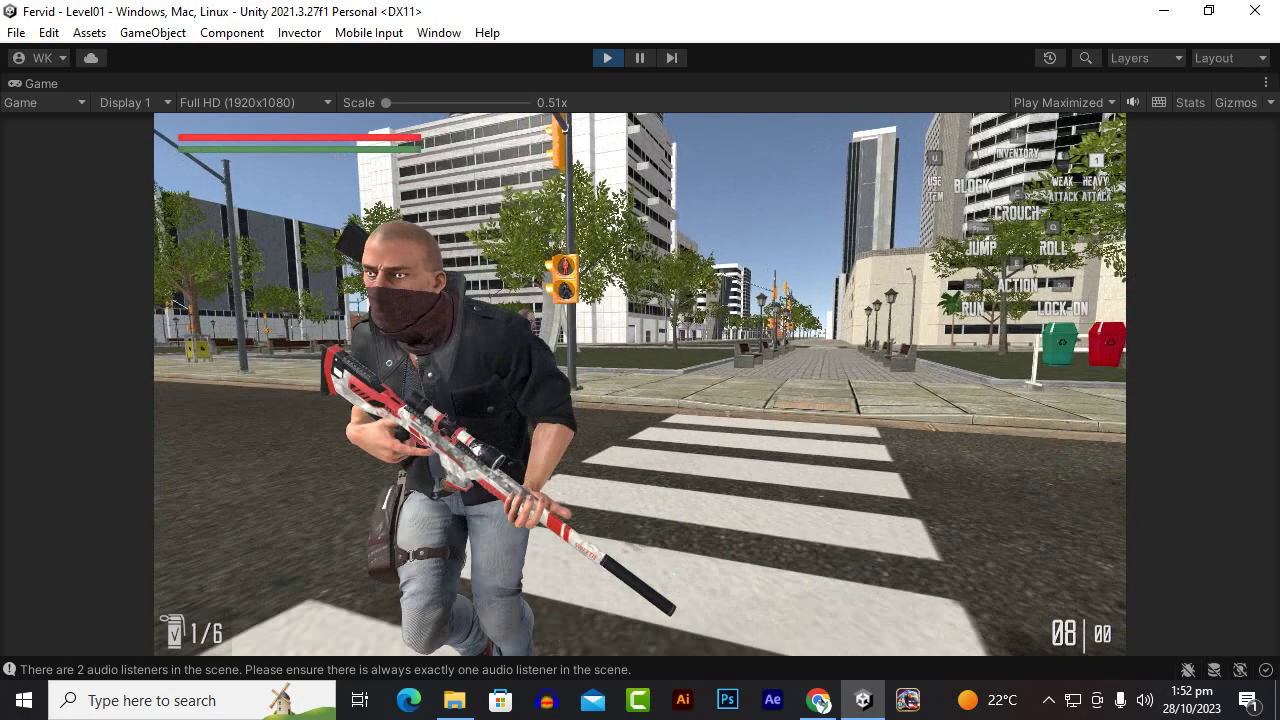
{"action": "key", "text": "w"}
{"action": "key", "text": "w"}
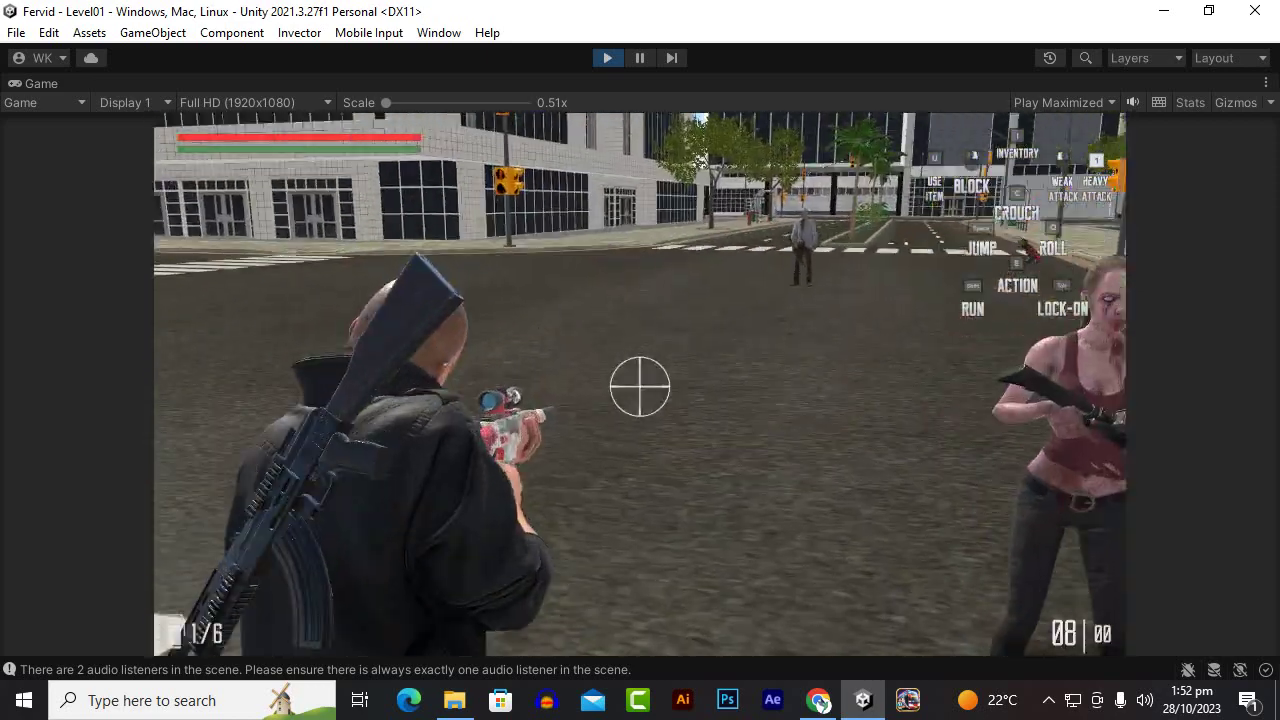
{"action": "key", "text": "w"}
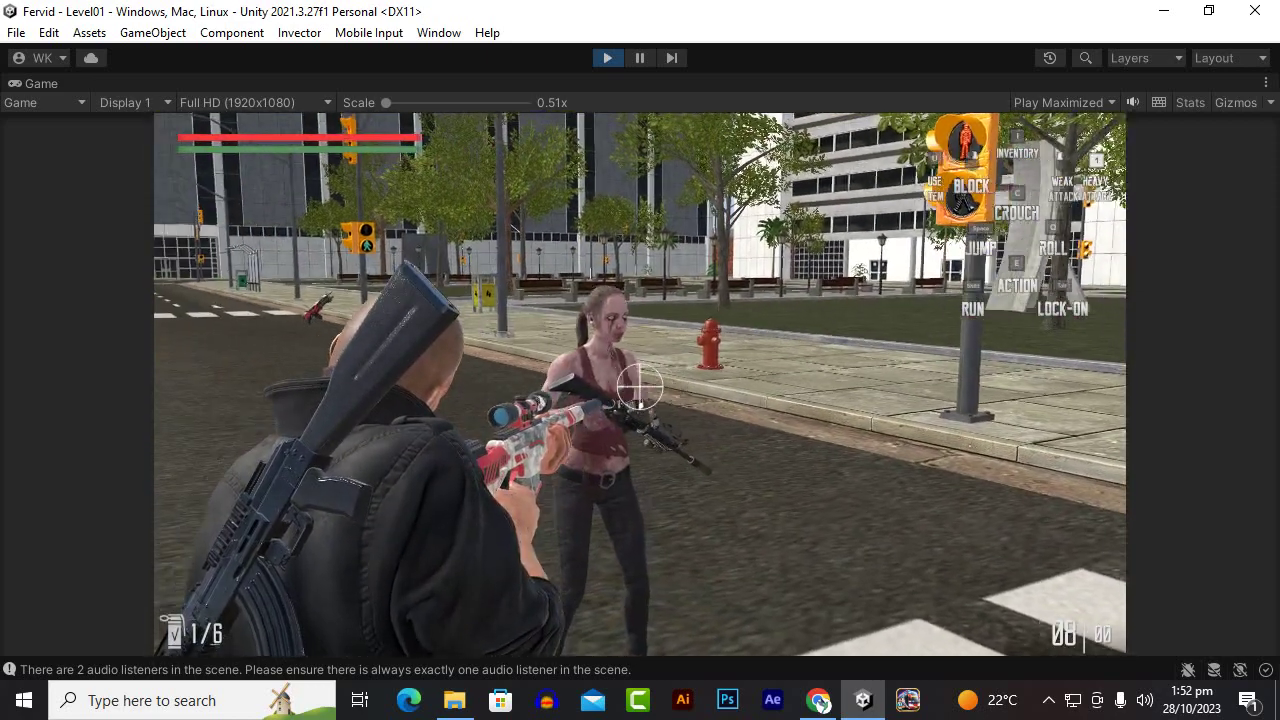
{"action": "left_click", "coordinate": [640, 389]}
{"action": "key", "text": "w"}
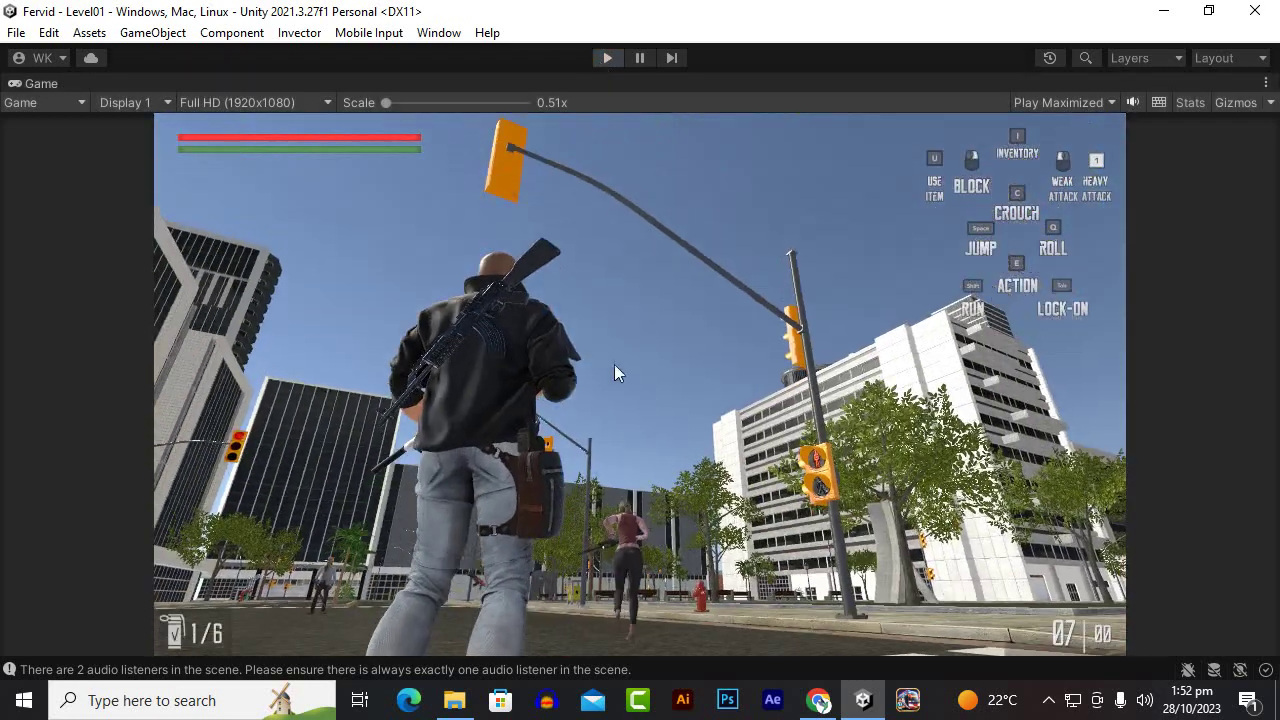
{"action": "key", "text": "ctrl+p"}
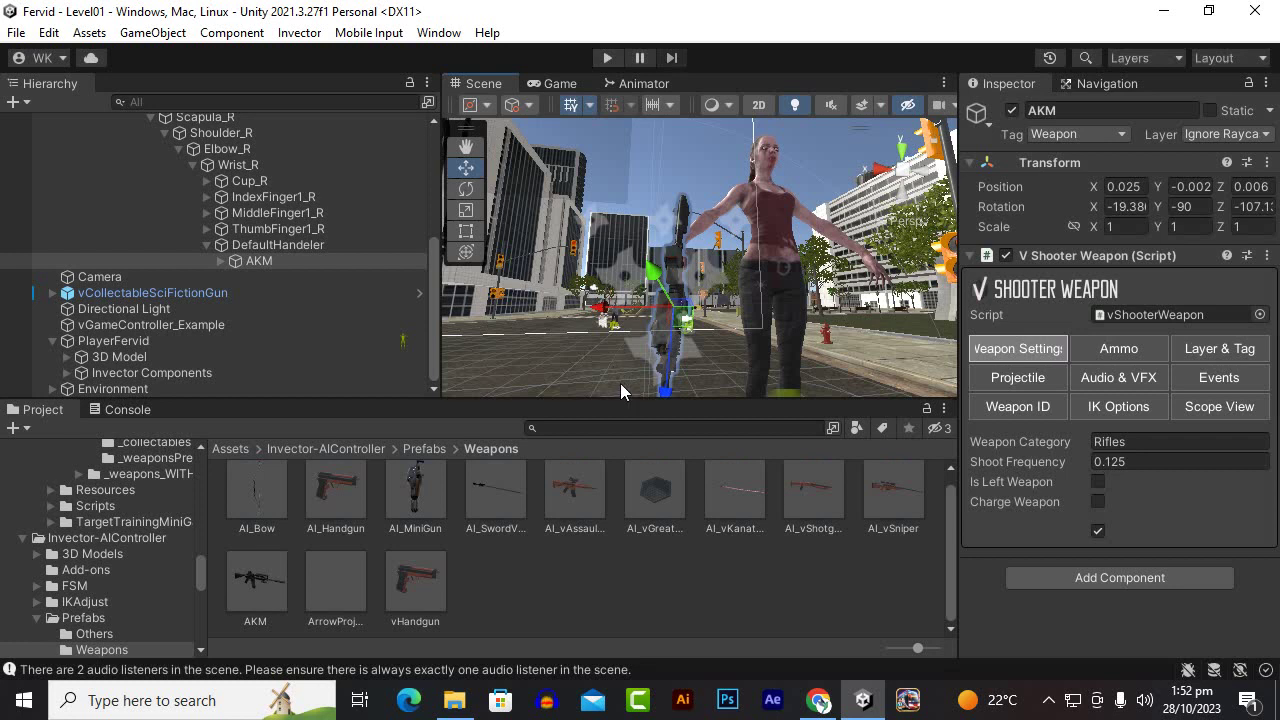
Select AI_ZombieAD_A and expand its AI Shooter Manager to the IK Adjust options and right/left weapon slots
{"action": "scroll", "coordinate": [150, 250], "scroll_direction": "up", "scroll_amount": 5}
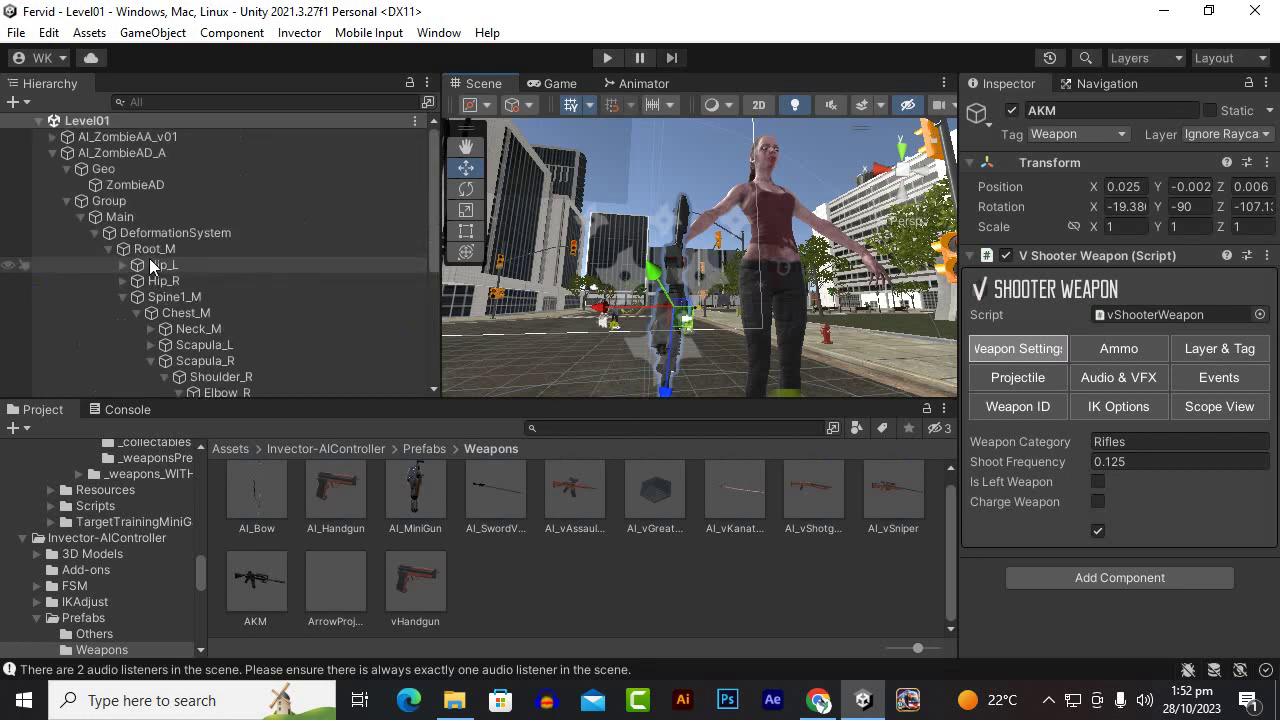
{"action": "left_click", "coordinate": [122, 157]}
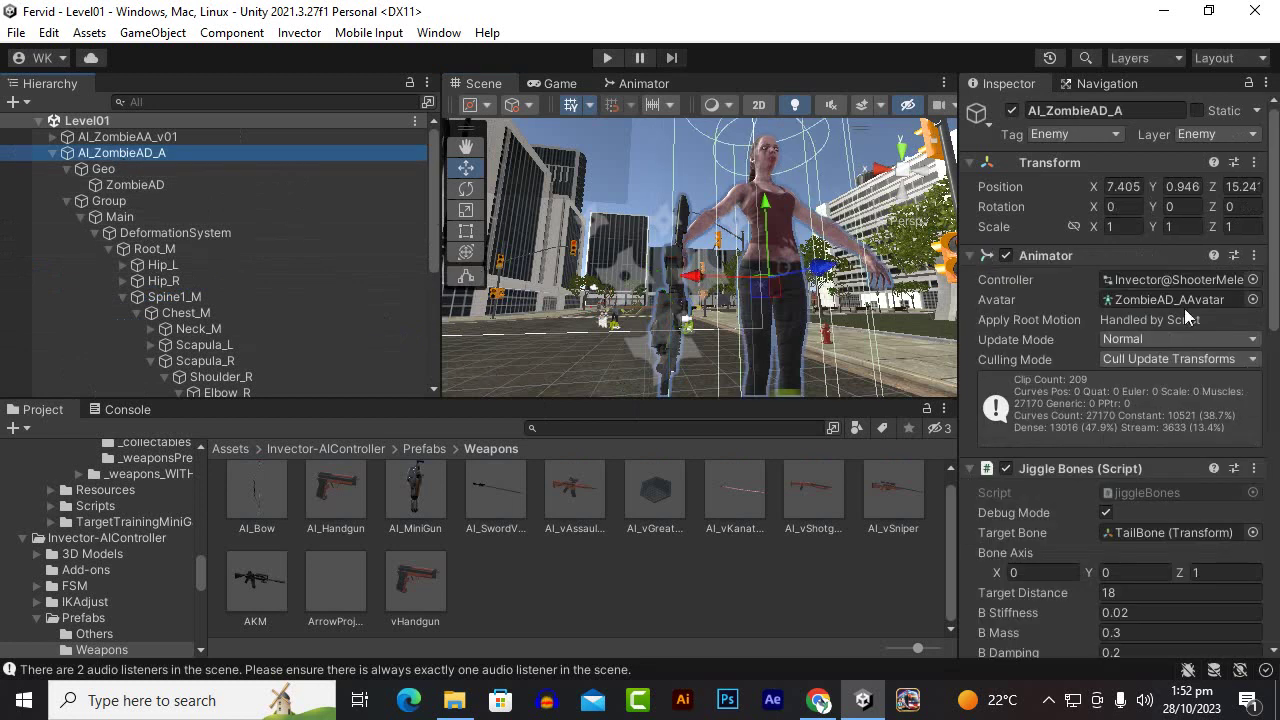
{"action": "scroll", "coordinate": [1177, 292], "scroll_direction": "down", "scroll_amount": 3}
{"action": "scroll", "coordinate": [1177, 292], "scroll_direction": "down", "scroll_amount": 4}
{"action": "scroll", "coordinate": [1176, 294], "scroll_direction": "down", "scroll_amount": 3}
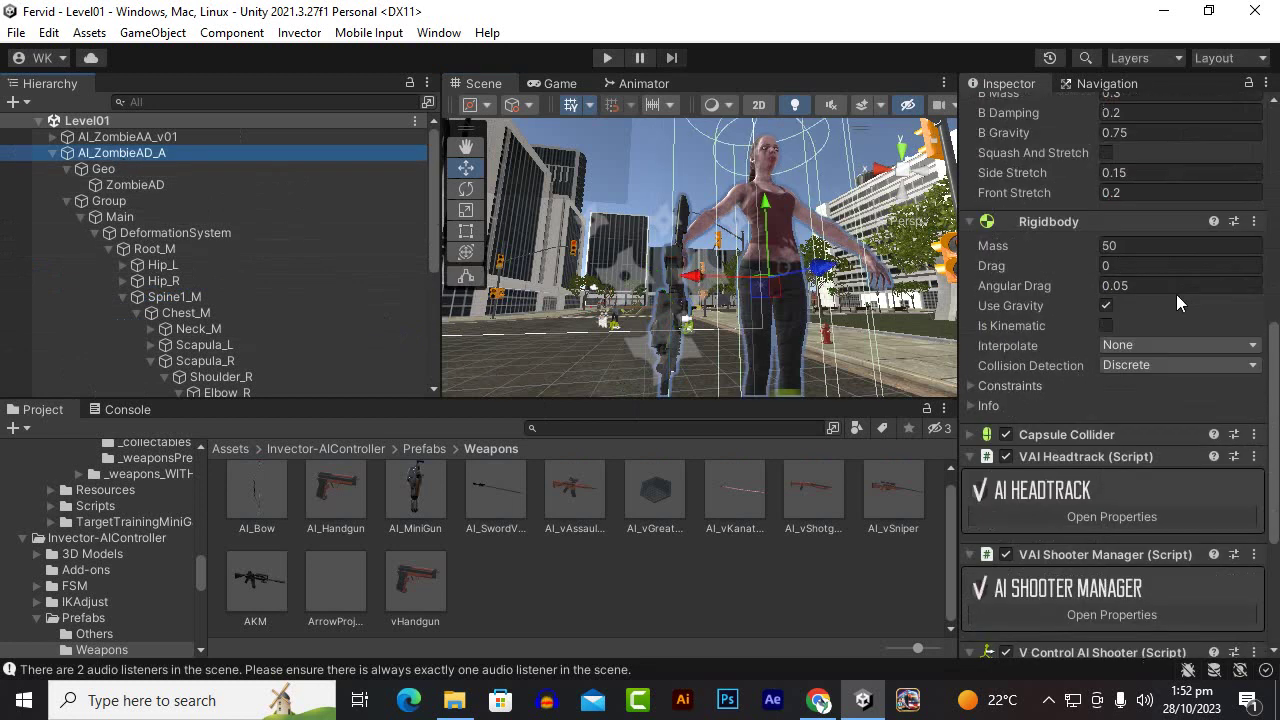
{"action": "scroll", "coordinate": [1175, 296], "scroll_direction": "down", "scroll_amount": 4}
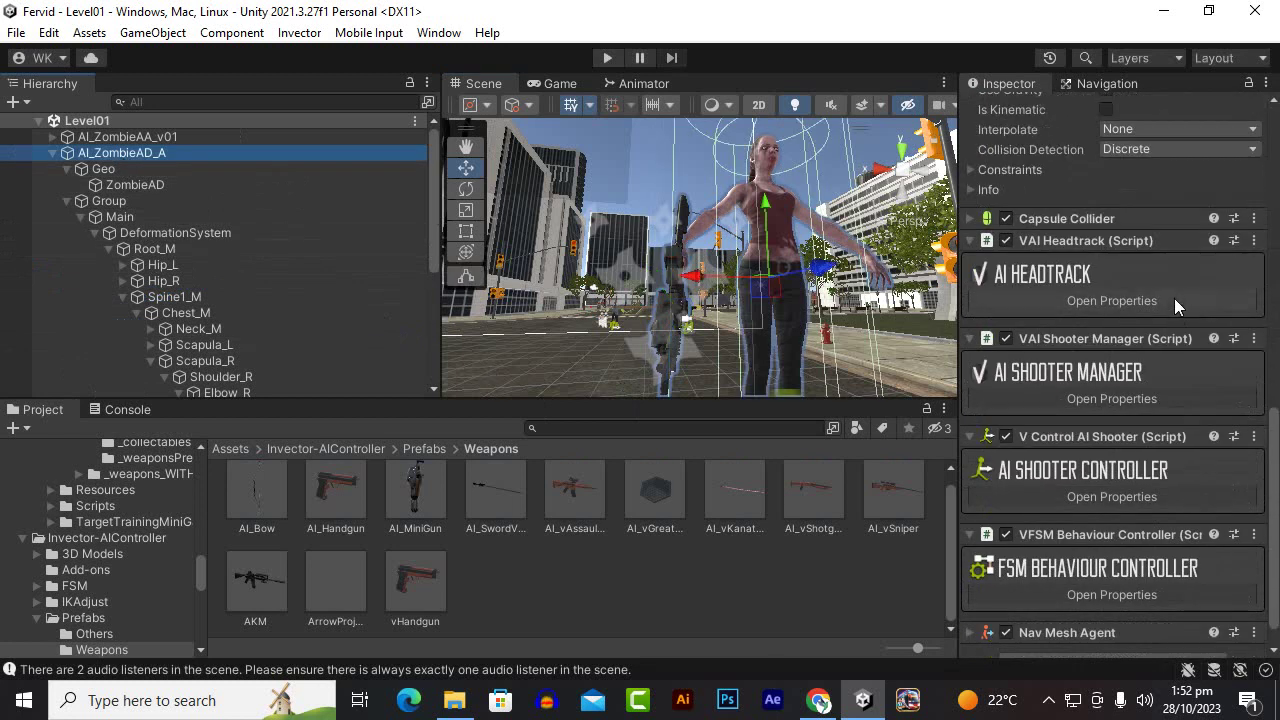
{"action": "left_click", "coordinate": [1078, 399]}
{"action": "scroll", "coordinate": [1084, 257], "scroll_direction": "down", "scroll_amount": 2}
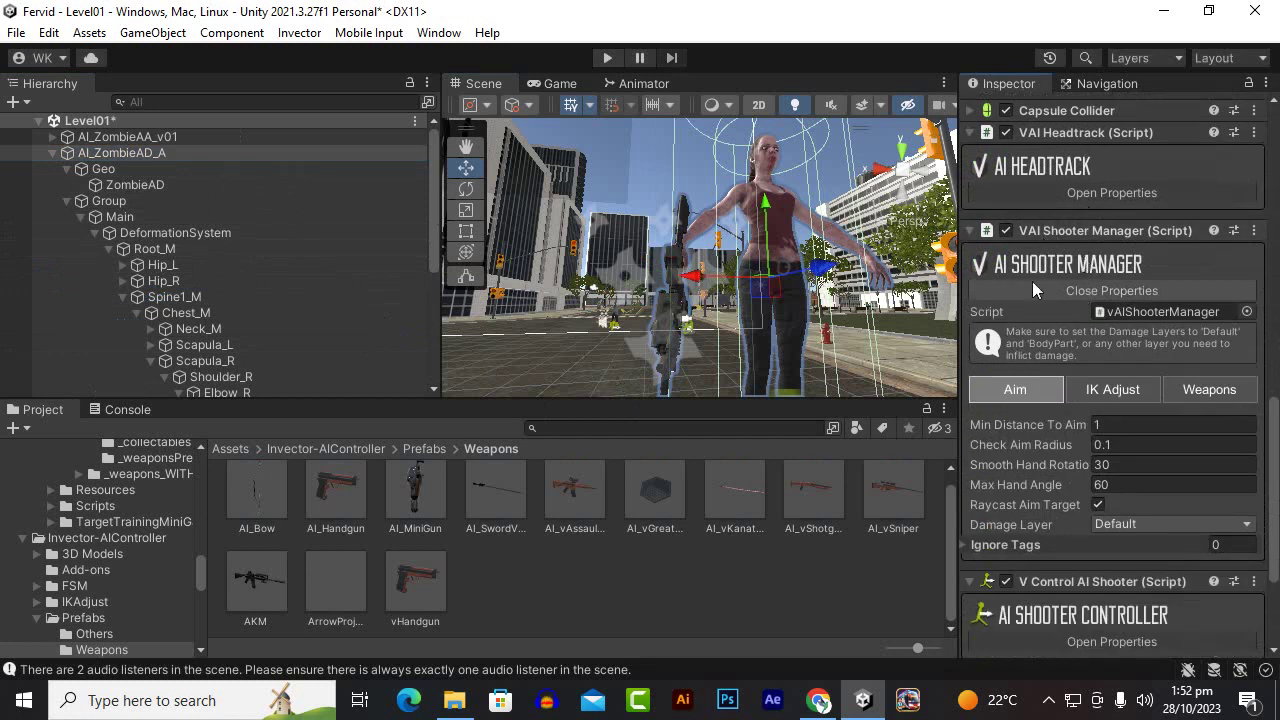
{"action": "left_click", "coordinate": [1114, 391]}
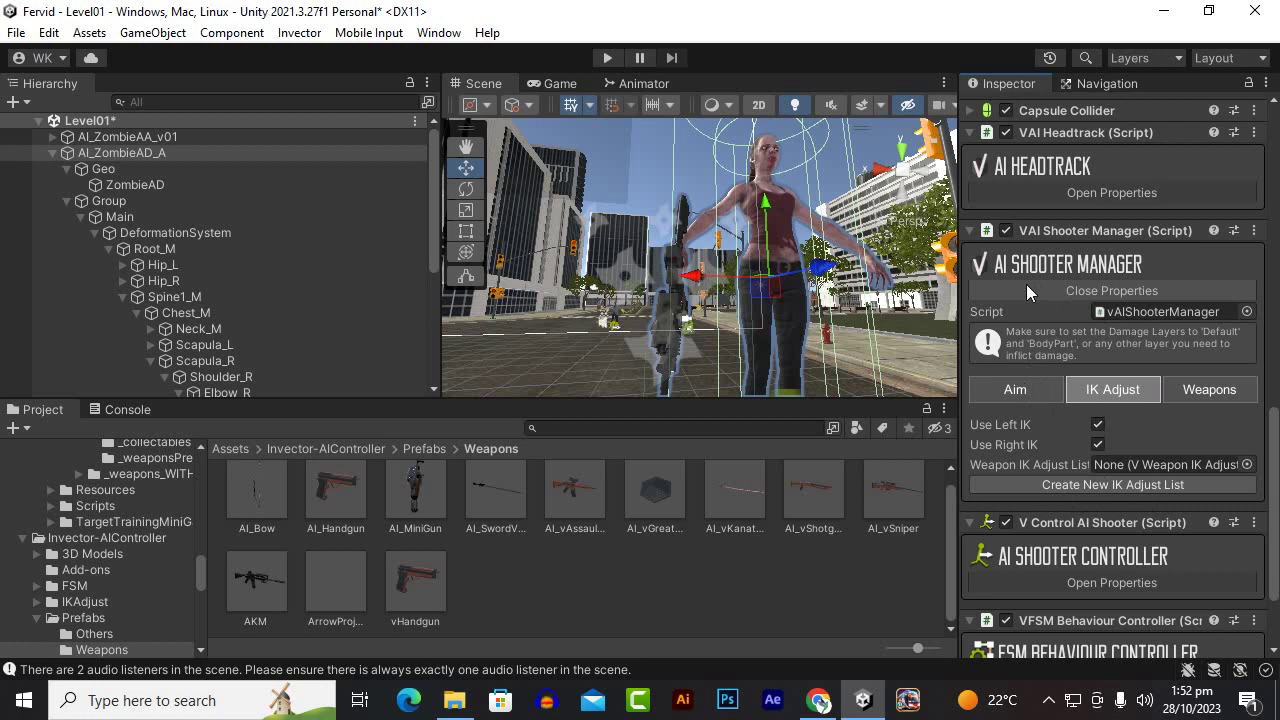
{"action": "left_click", "coordinate": [1210, 392]}
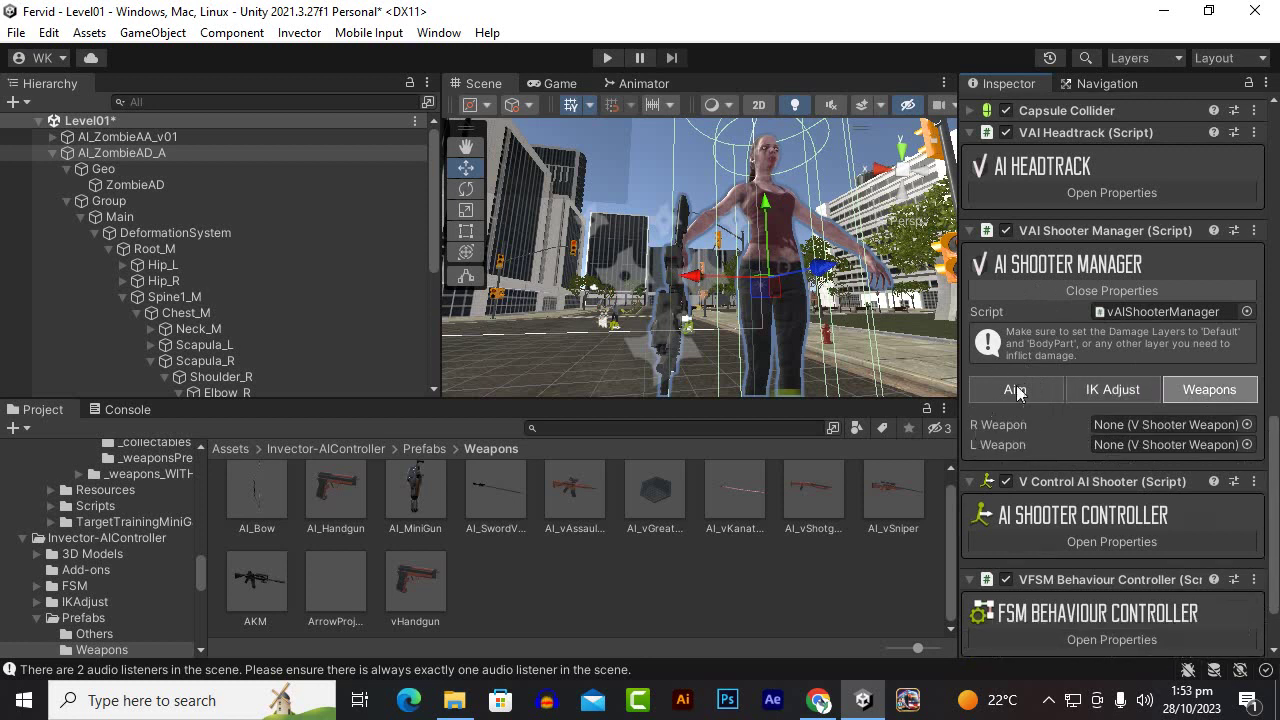
{"action": "scroll", "coordinate": [1022, 420], "scroll_direction": "down", "scroll_amount": 2}
Expand the AI Shooter Controller and show its Detection settings
{"action": "left_click", "coordinate": [1069, 472]}
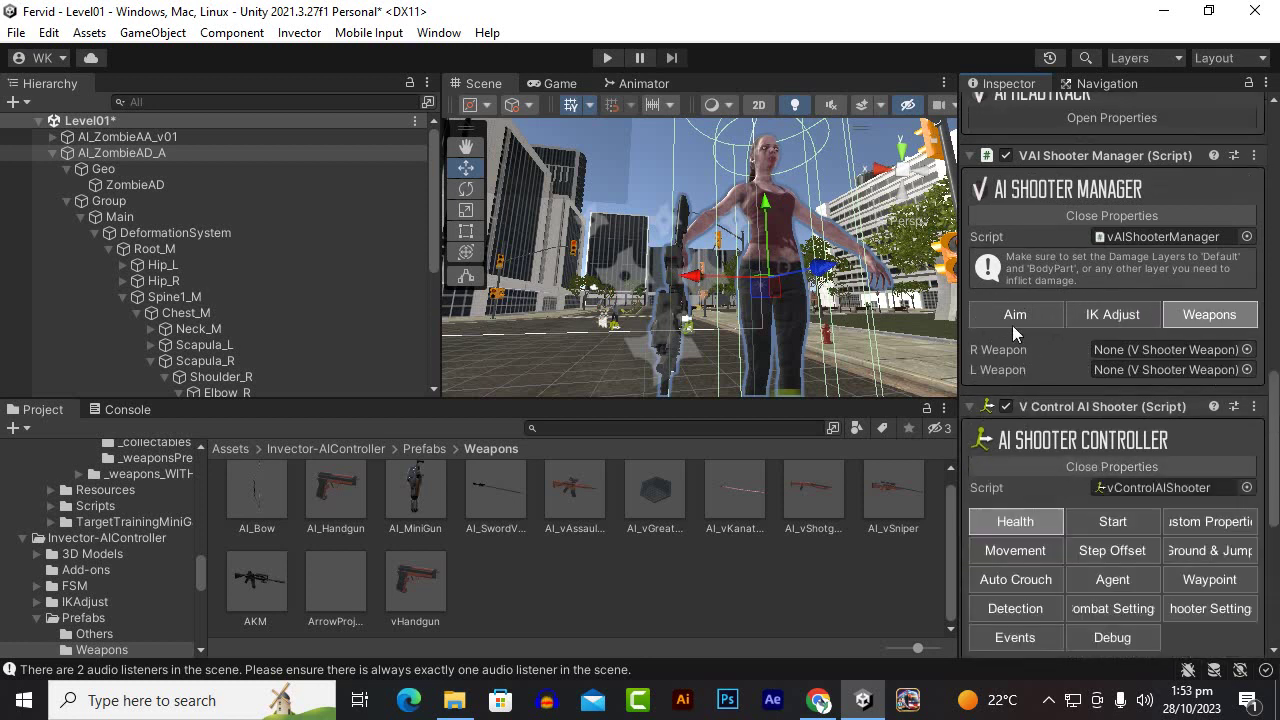
{"action": "scroll", "coordinate": [1020, 340], "scroll_direction": "down", "scroll_amount": 4}
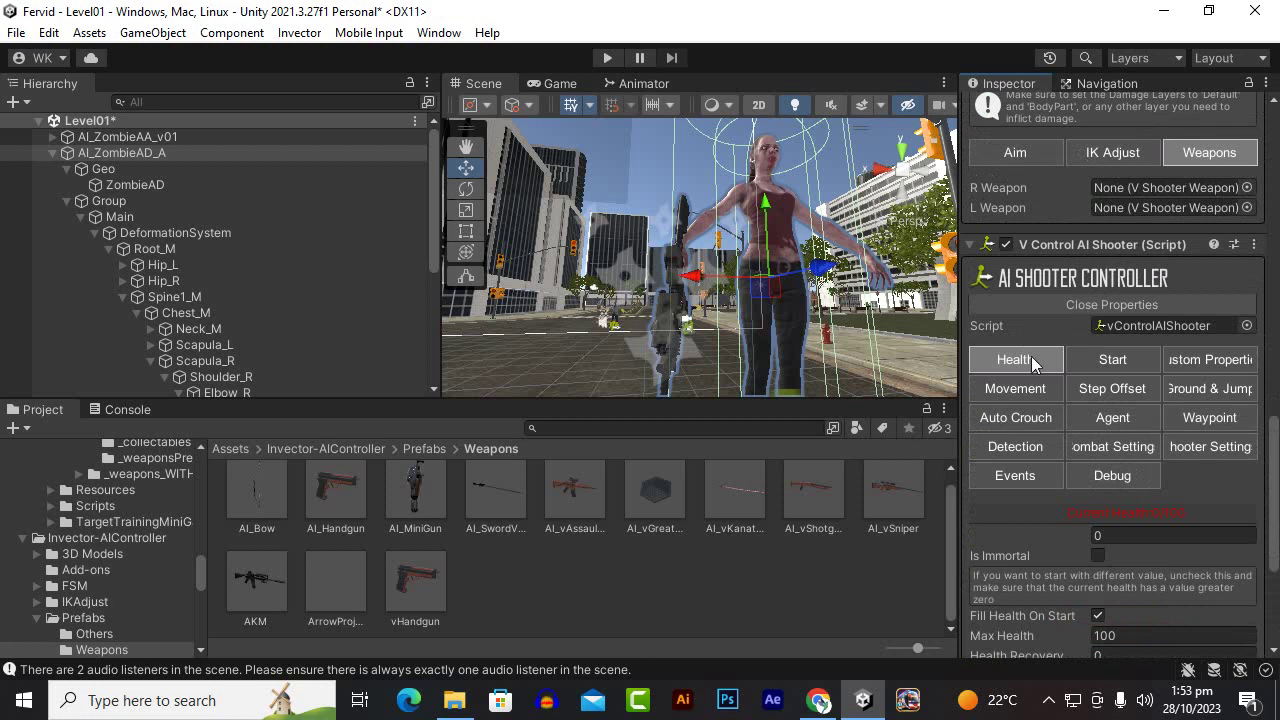
{"action": "left_click", "coordinate": [1010, 450]}
{"action": "scroll", "coordinate": [1070, 399], "scroll_direction": "down", "scroll_amount": 4}
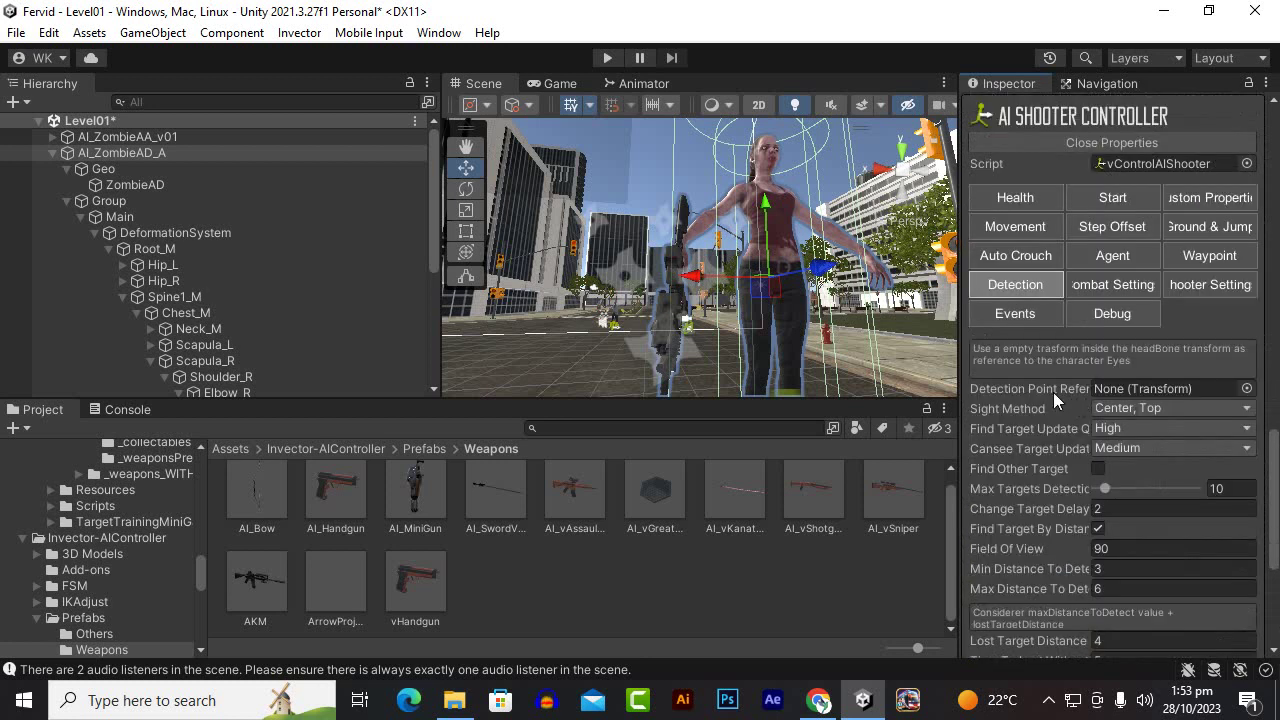
{"action": "scroll", "coordinate": [1052, 407], "scroll_direction": "down", "scroll_amount": 1}
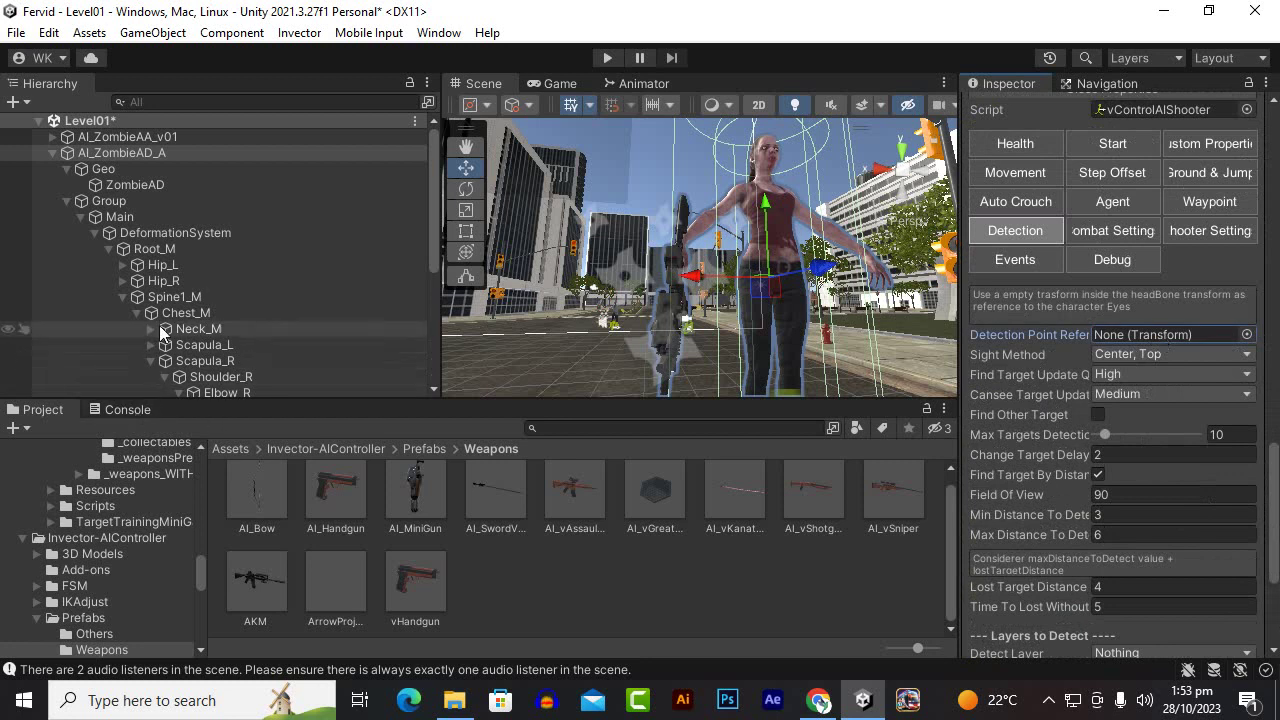
{"action": "scroll", "coordinate": [159, 325], "scroll_direction": "down", "scroll_amount": 3}
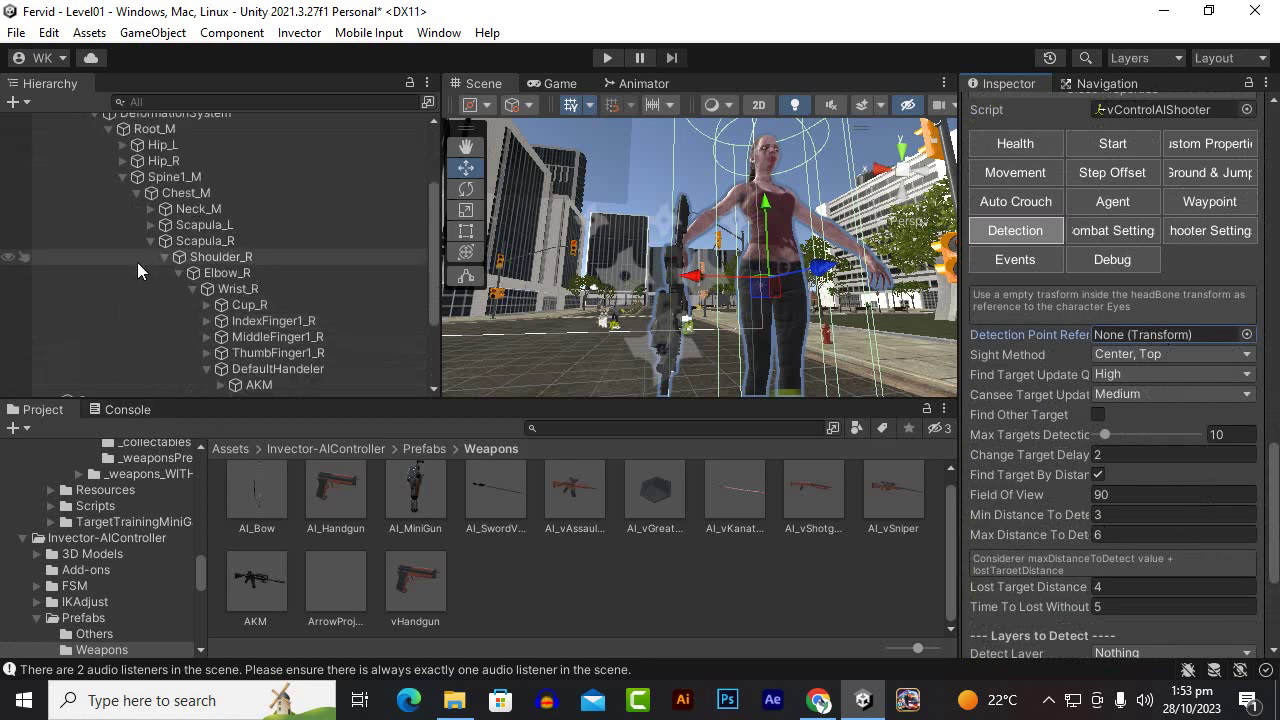
Expand Neck_M > Head1_M and drag Eye_R into the Detection Point Reference field
{"action": "left_click", "coordinate": [149, 207]}
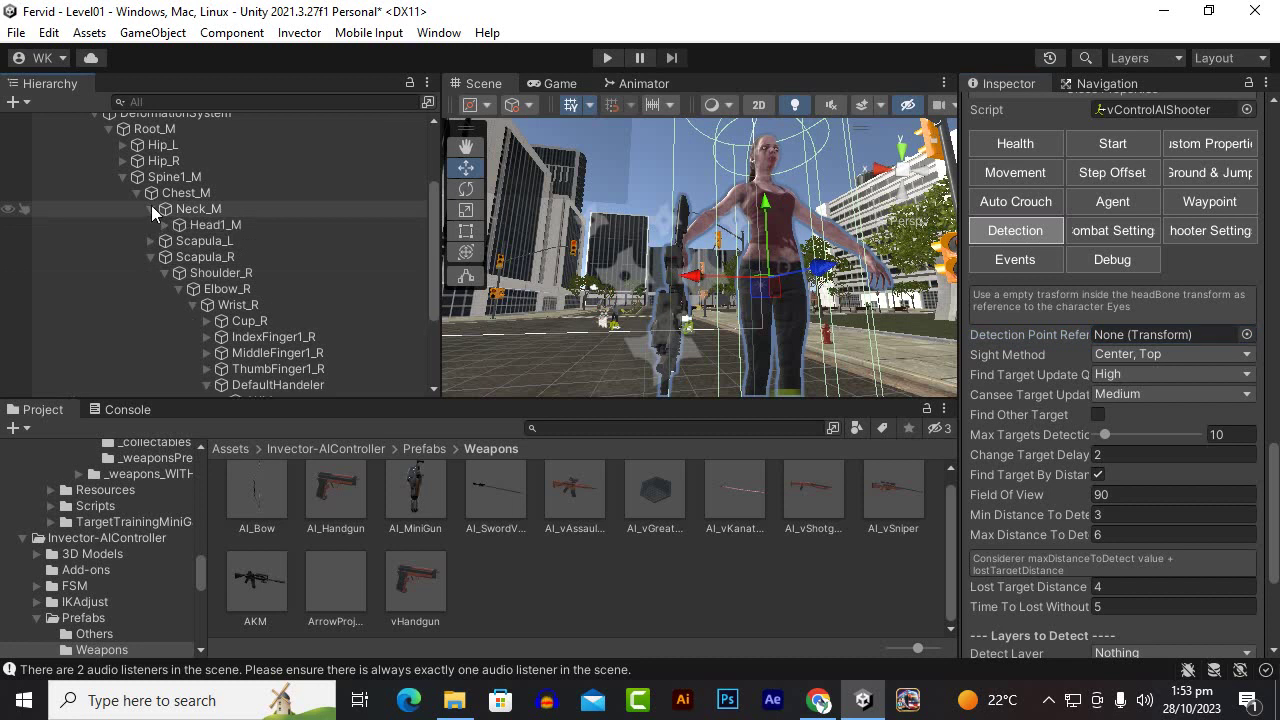
{"action": "left_click", "coordinate": [163, 228]}
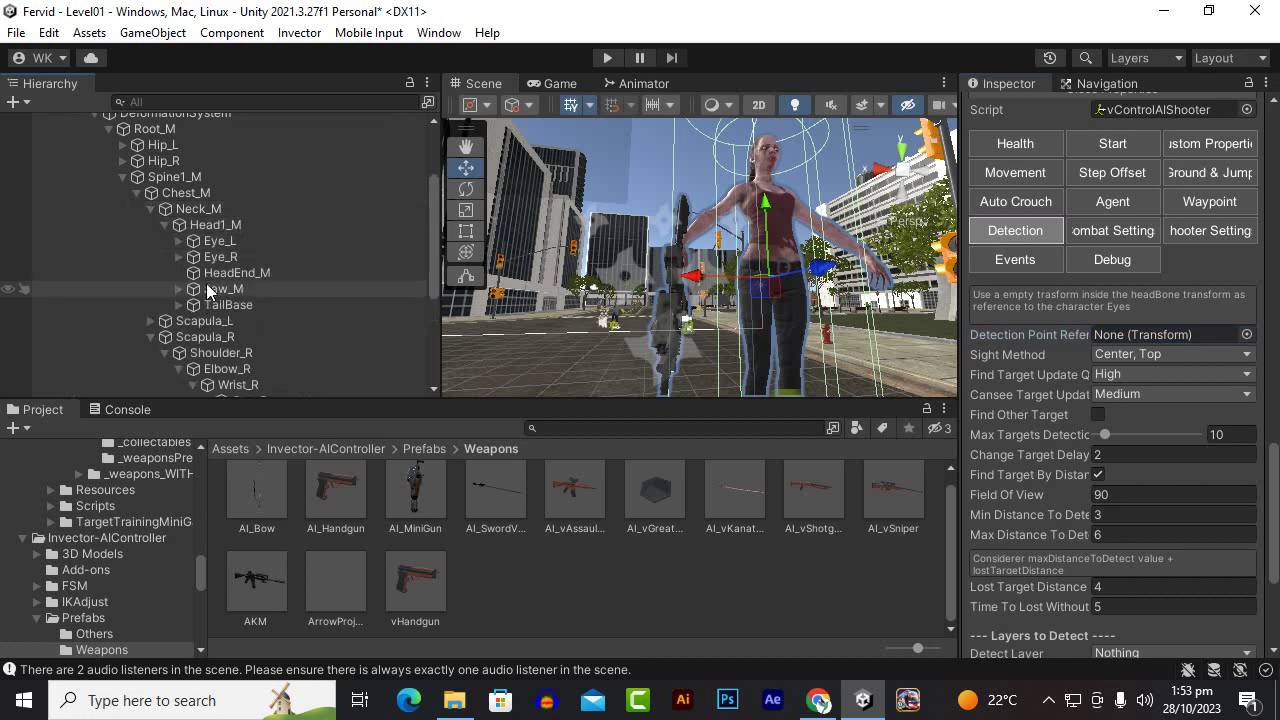
{"action": "left_click_drag", "start_coordinate": [222, 265], "coordinate": [1179, 338]}
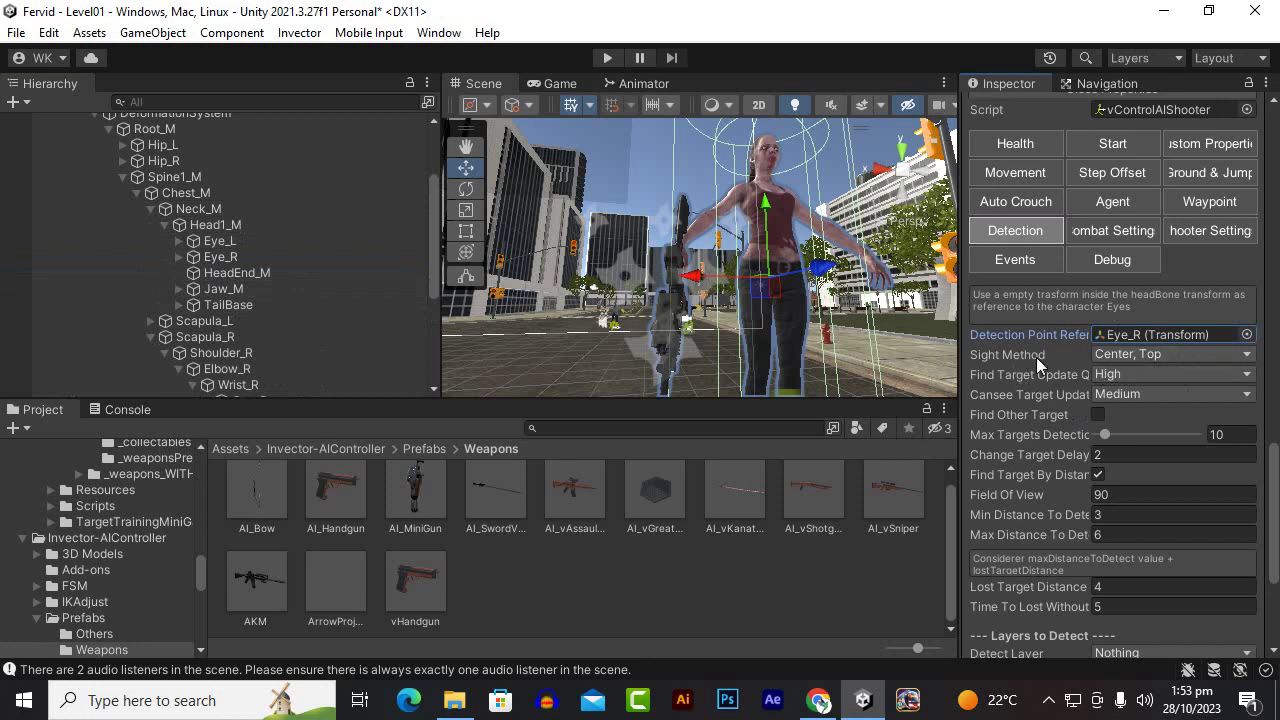
{"action": "scroll", "coordinate": [1060, 442], "scroll_direction": "down", "scroll_amount": 1}
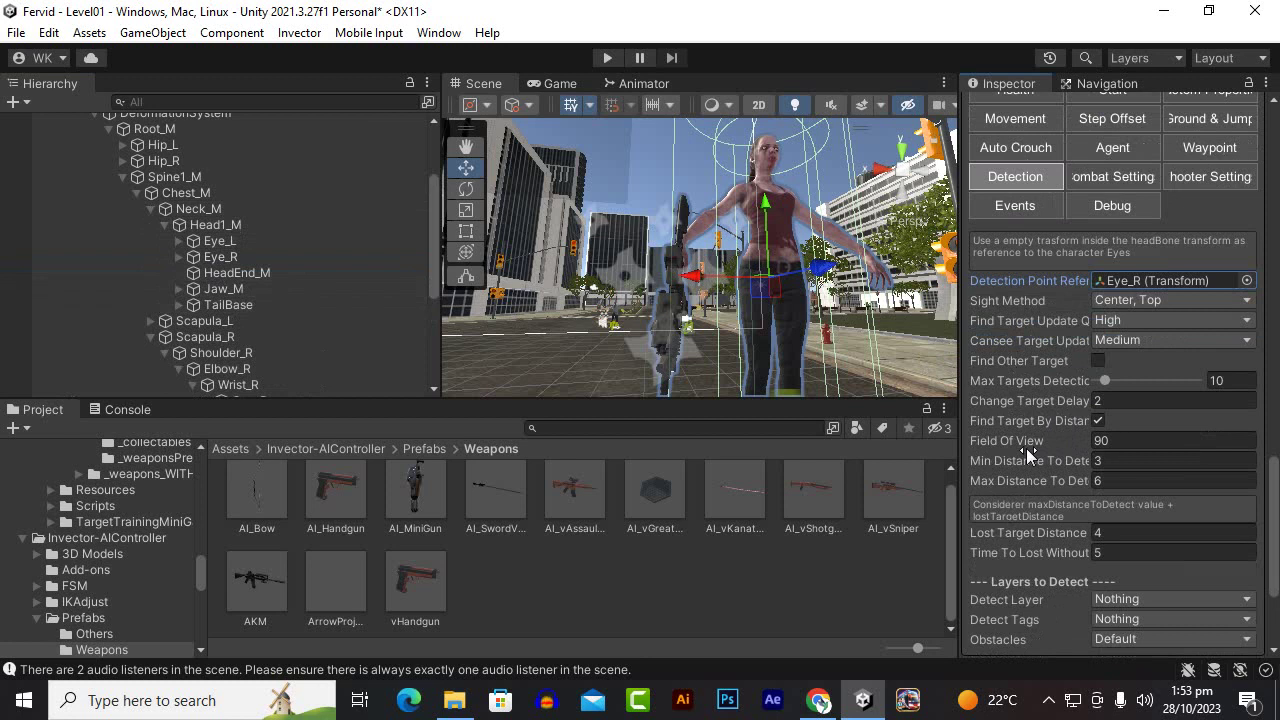
{"action": "scroll", "coordinate": [1028, 449], "scroll_direction": "down", "scroll_amount": 3}
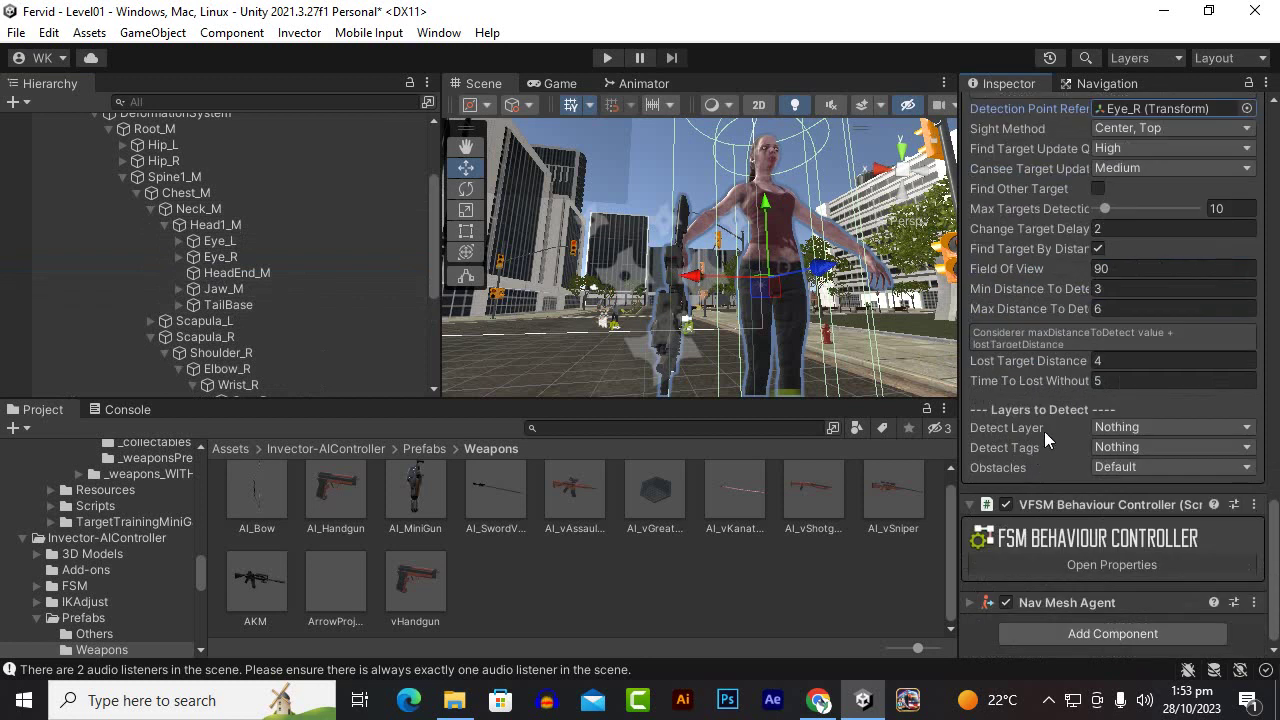
{"action": "left_click", "coordinate": [1113, 428]}
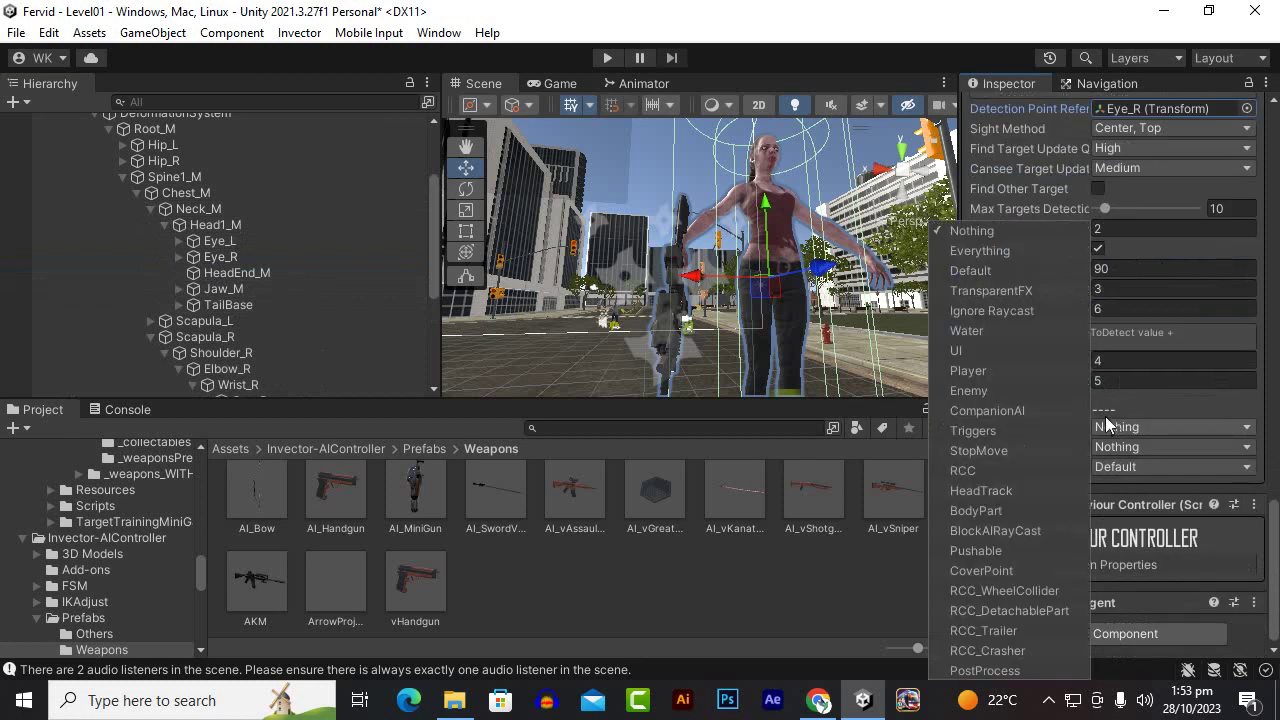
Set both Detect Layer and Detect Tags to Player
{"action": "left_click", "coordinate": [1020, 370]}
{"action": "left_click", "coordinate": [1155, 447]}
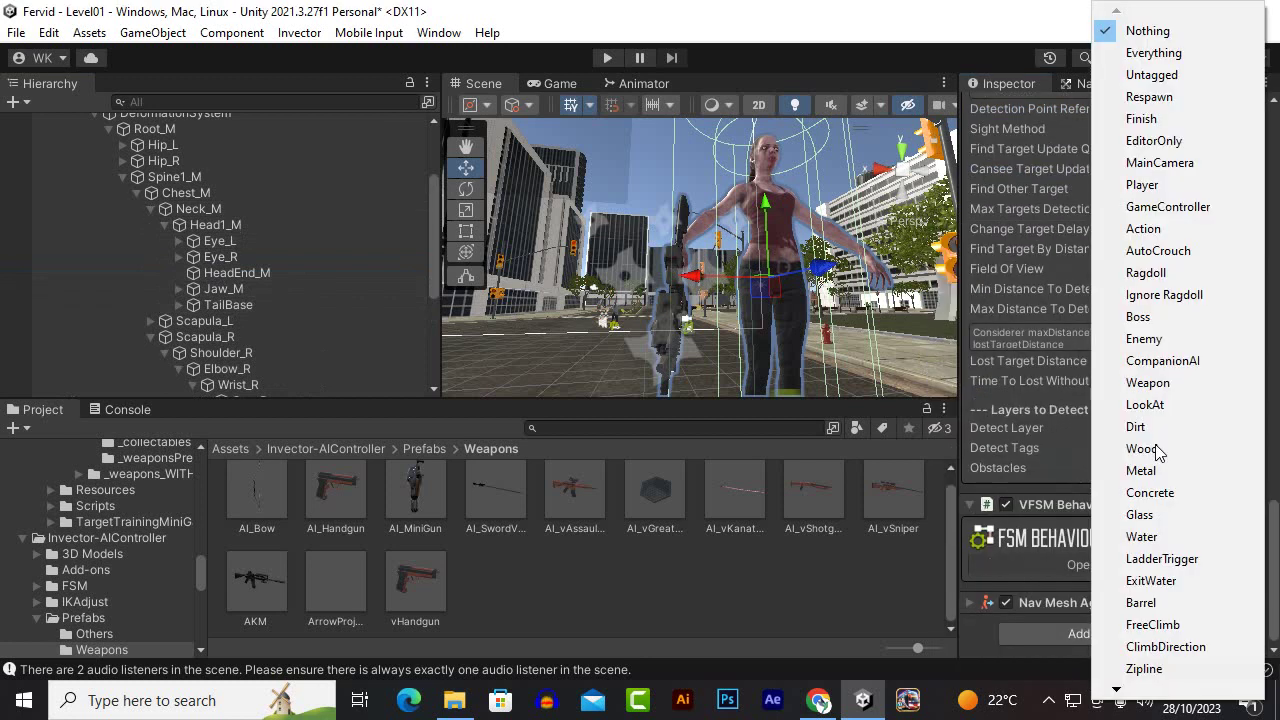
{"action": "left_click", "coordinate": [1142, 185]}
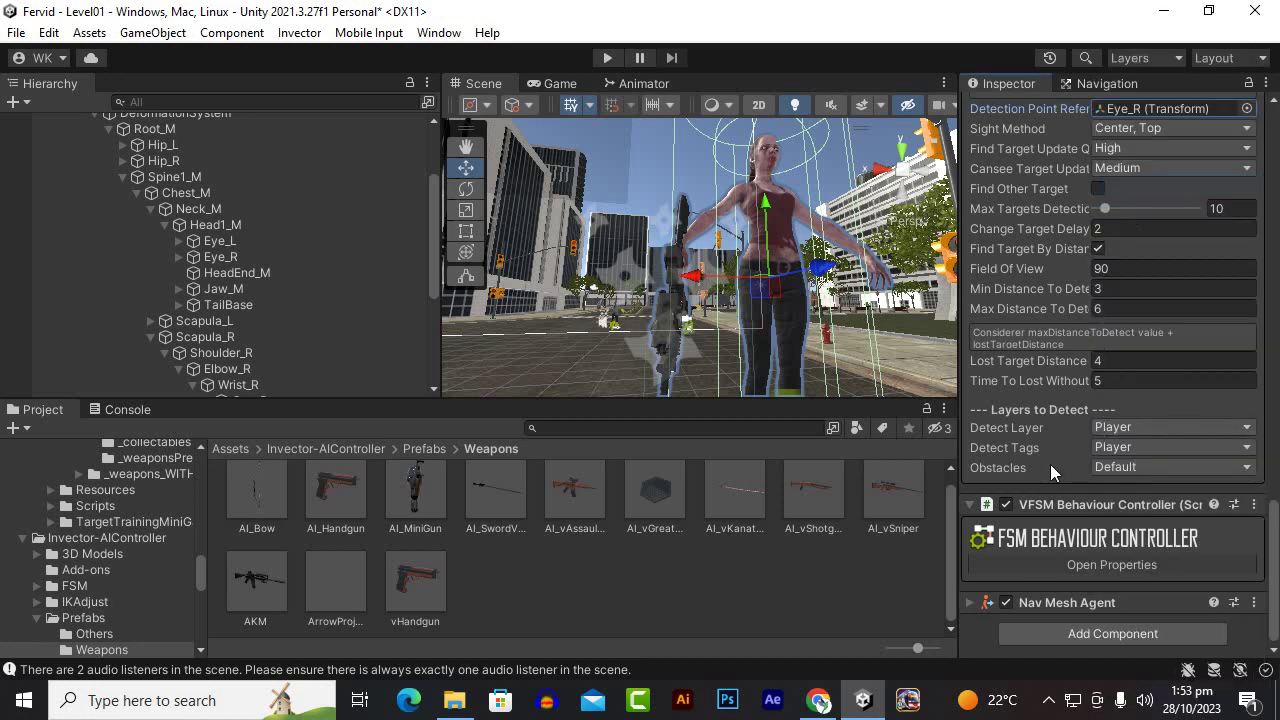
Show the Shooter Settings: shooting time 2–5, shot waiting 3–6, Max Angle To Shot 60
{"action": "scroll", "coordinate": [1105, 461], "scroll_direction": "up", "scroll_amount": 5}
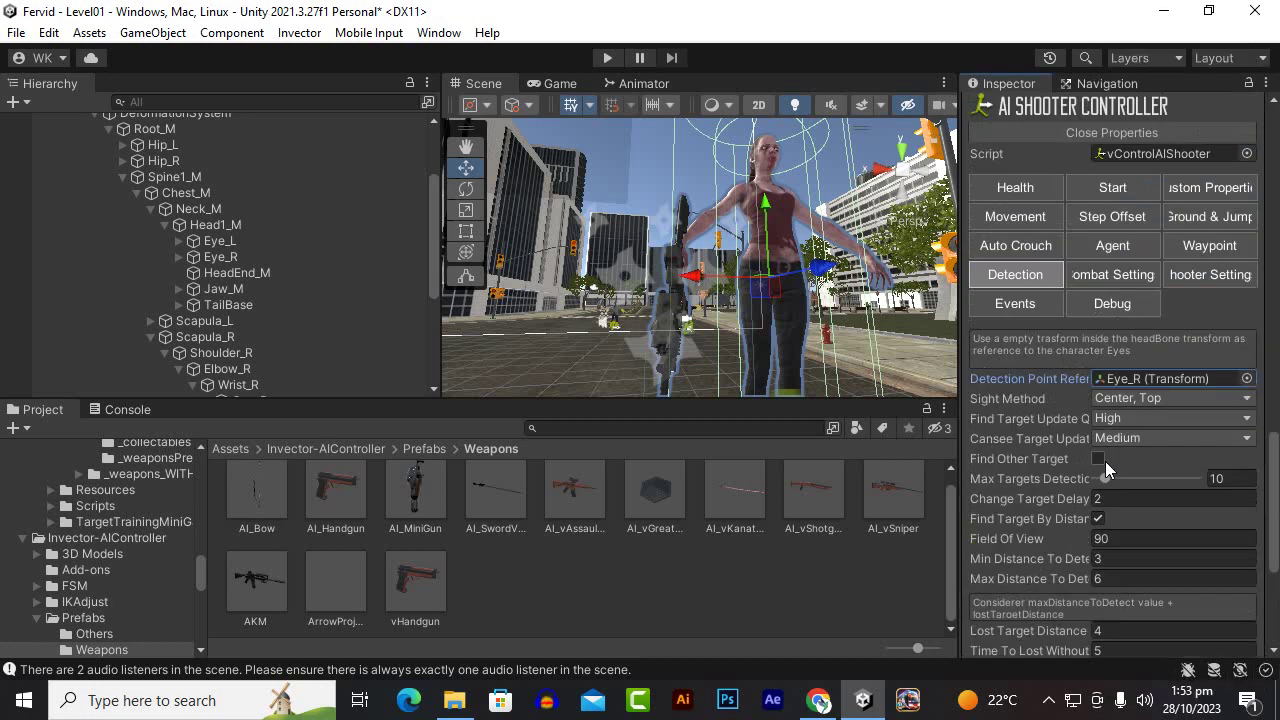
{"action": "scroll", "coordinate": [1105, 461], "scroll_direction": "up", "scroll_amount": 2}
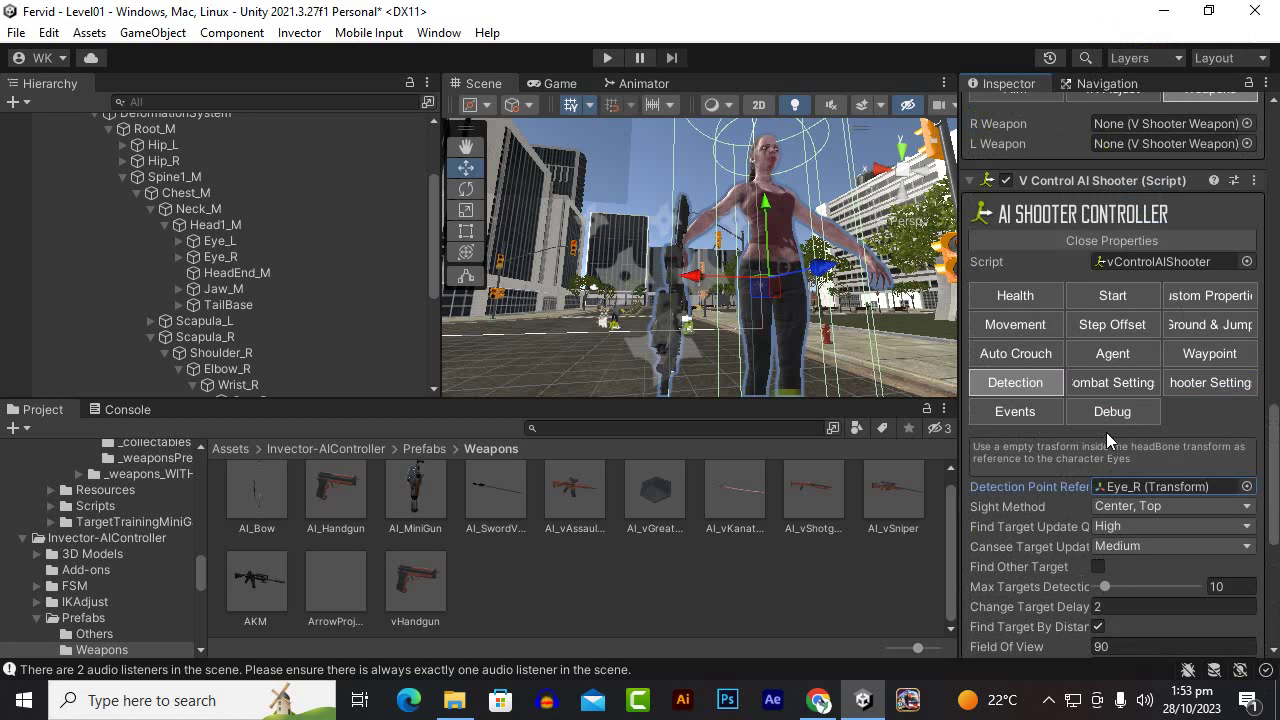
{"action": "left_click", "coordinate": [1233, 393]}
{"action": "scroll", "coordinate": [1128, 423], "scroll_direction": "down", "scroll_amount": 3}
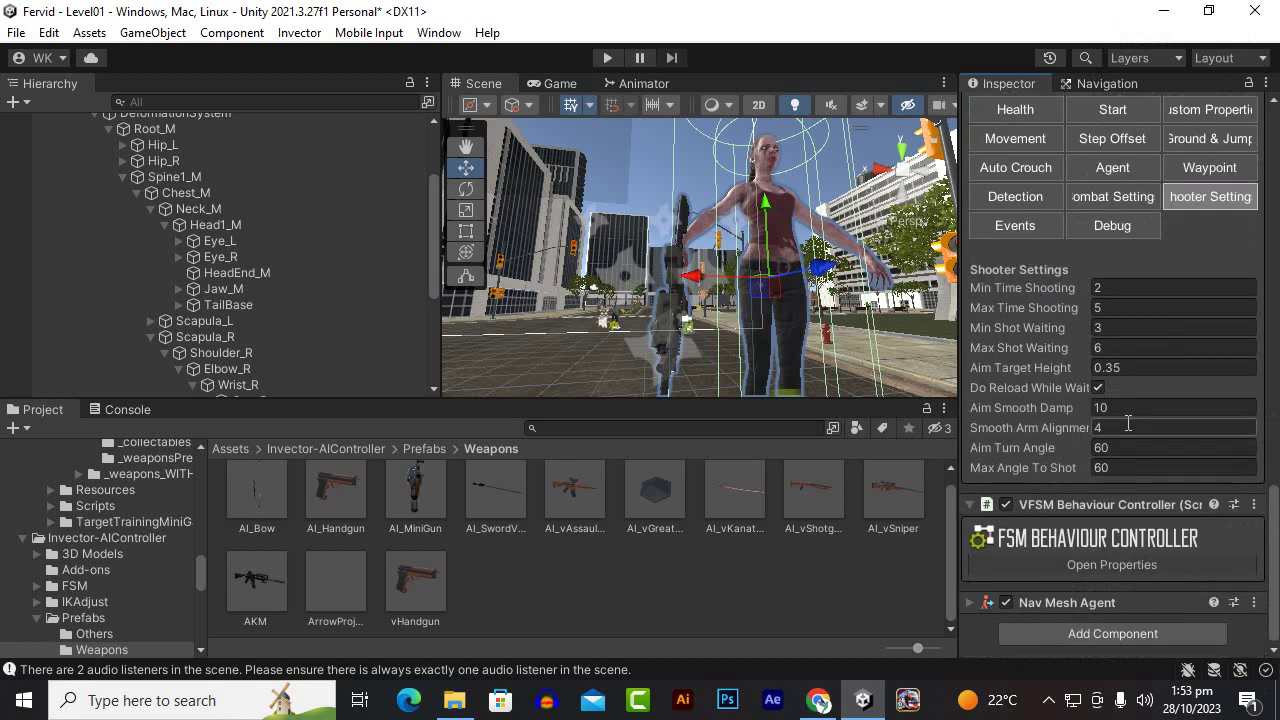
Expand the FSM Behaviour Controller using FSM_Shooter and scroll through the Inspector
{"action": "left_click", "coordinate": [1090, 564]}
{"action": "scroll", "coordinate": [1118, 448], "scroll_direction": "down", "scroll_amount": 3}
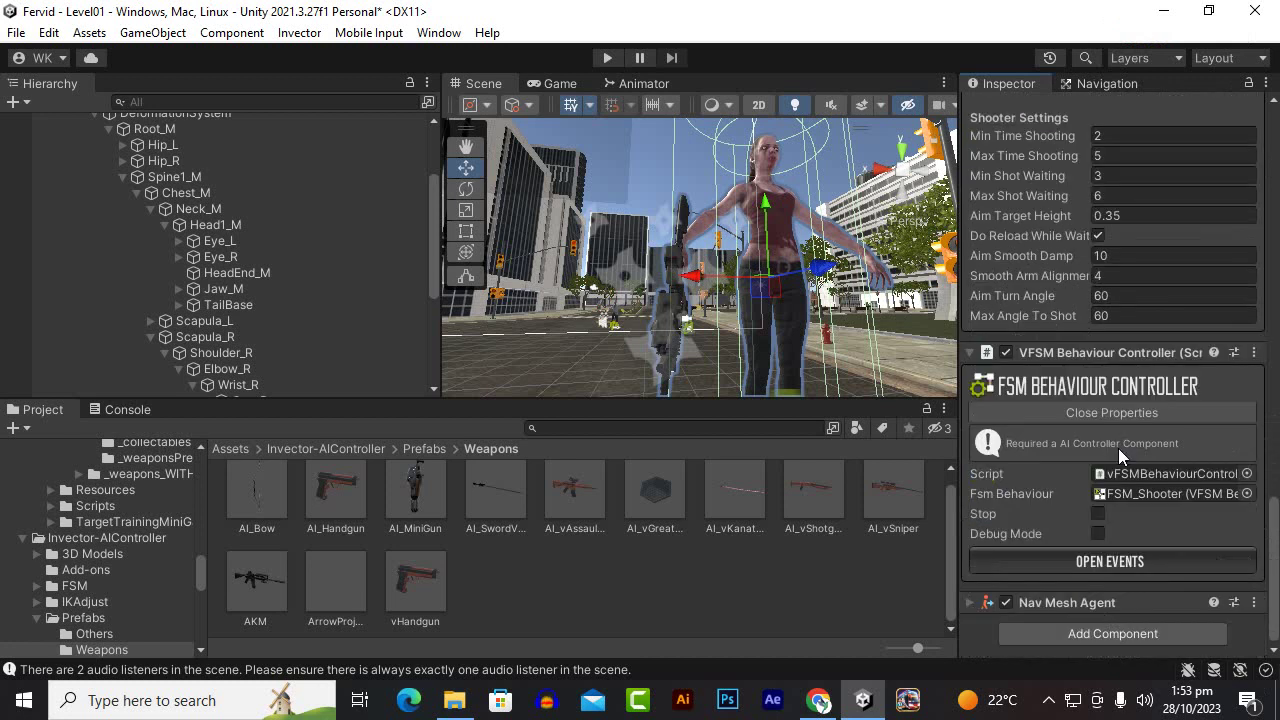
{"action": "scroll", "coordinate": [1083, 502], "scroll_direction": "up", "scroll_amount": 5}
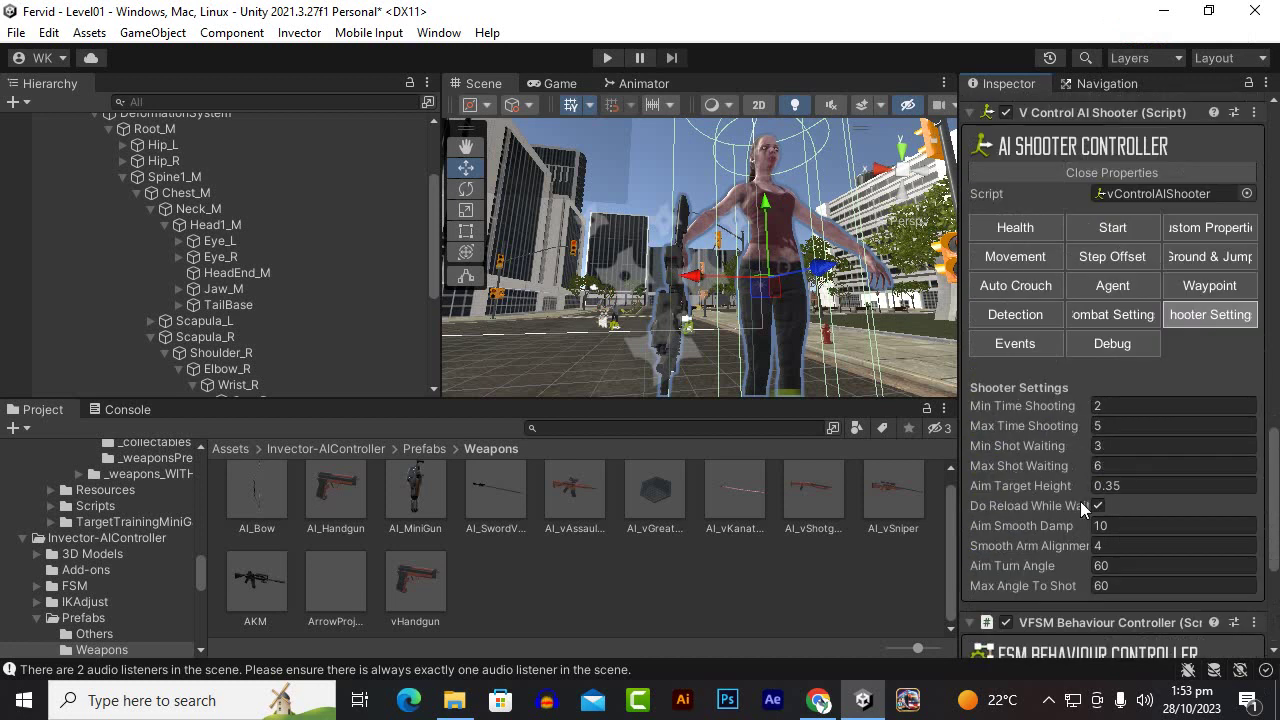
{"action": "scroll", "coordinate": [1039, 474], "scroll_direction": "up", "scroll_amount": 5}
{"action": "scroll", "coordinate": [1039, 474], "scroll_direction": "up", "scroll_amount": 2}
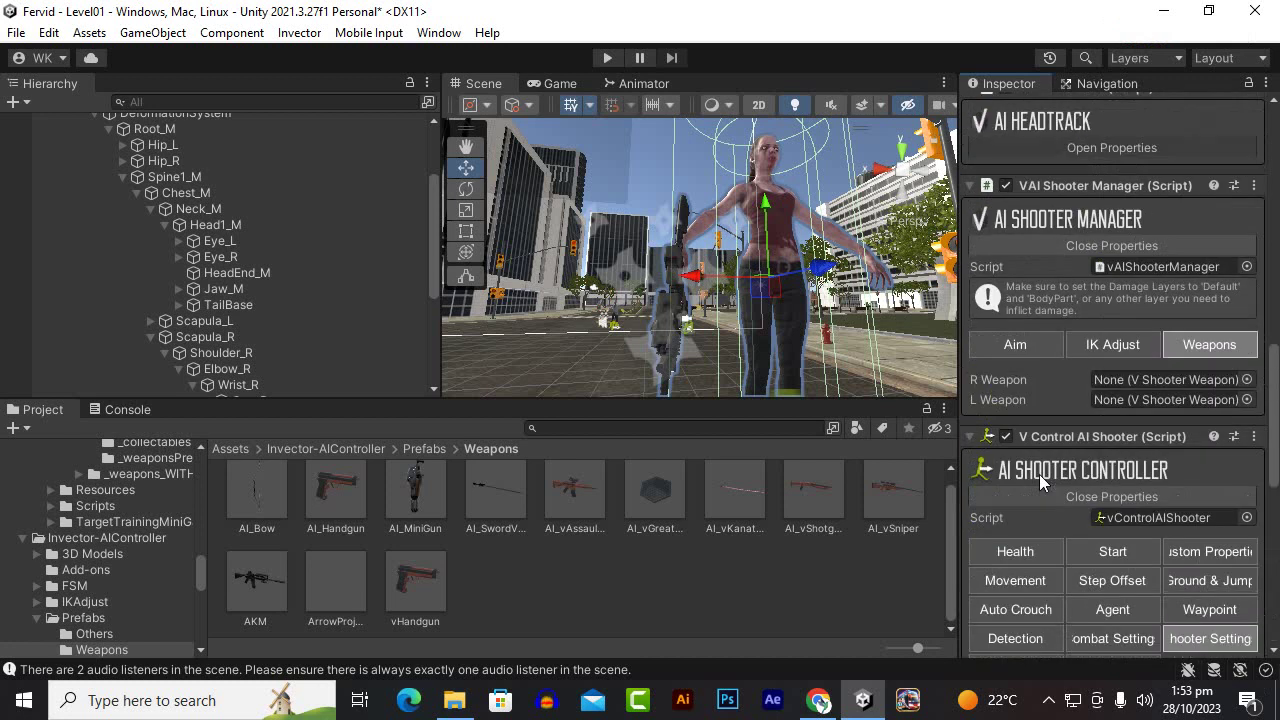
{"action": "scroll", "coordinate": [1039, 474], "scroll_direction": "up", "scroll_amount": 5}
{"action": "scroll", "coordinate": [1038, 480], "scroll_direction": "up", "scroll_amount": 5}
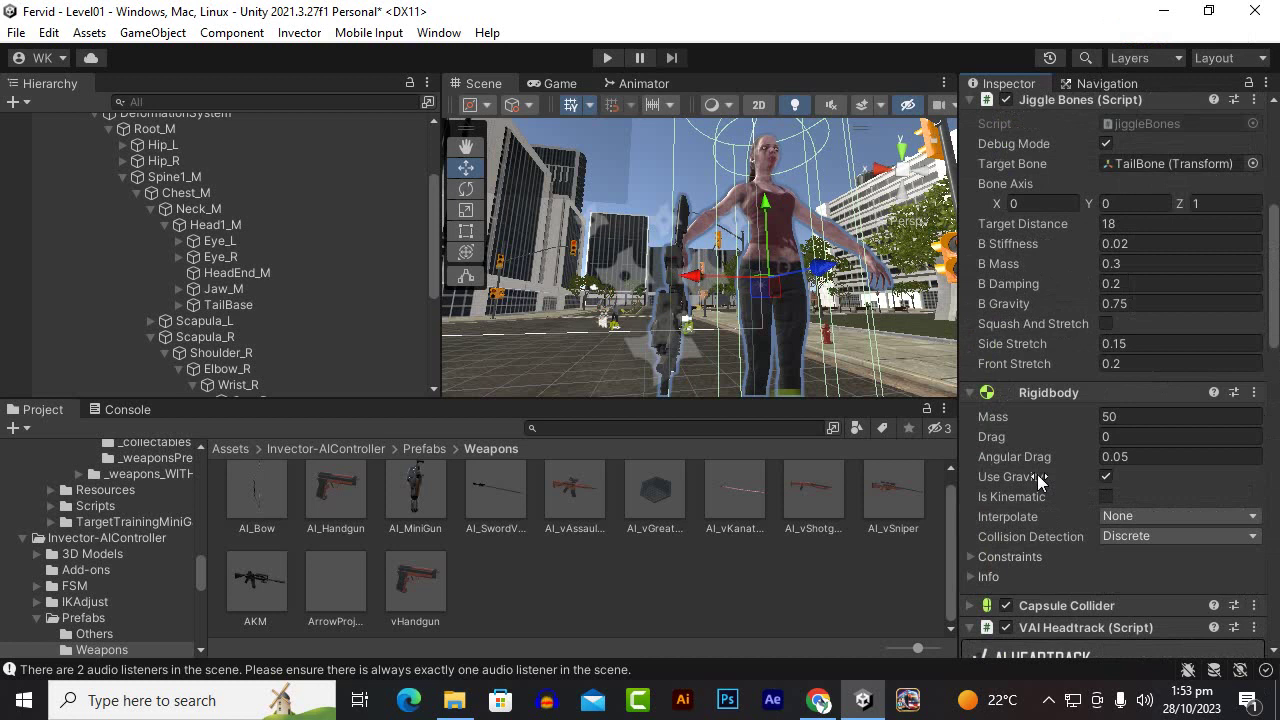
{"action": "scroll", "coordinate": [1040, 478], "scroll_direction": "up", "scroll_amount": 5}
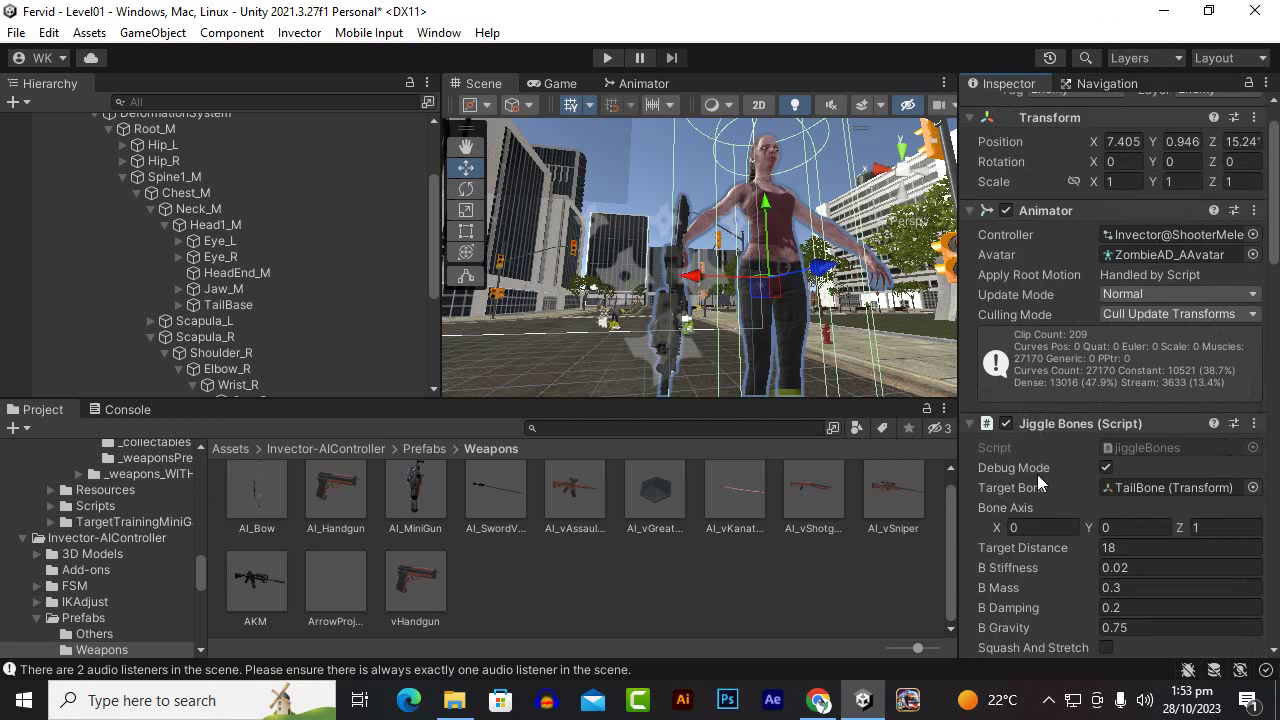
{"action": "scroll", "coordinate": [1037, 474], "scroll_direction": "up", "scroll_amount": 1}
{"action": "scroll", "coordinate": [1037, 474], "scroll_direction": "down", "scroll_amount": 8}
{"action": "scroll", "coordinate": [1035, 475], "scroll_direction": "down", "scroll_amount": 5}
{"action": "scroll", "coordinate": [1035, 477], "scroll_direction": "down", "scroll_amount": 1}
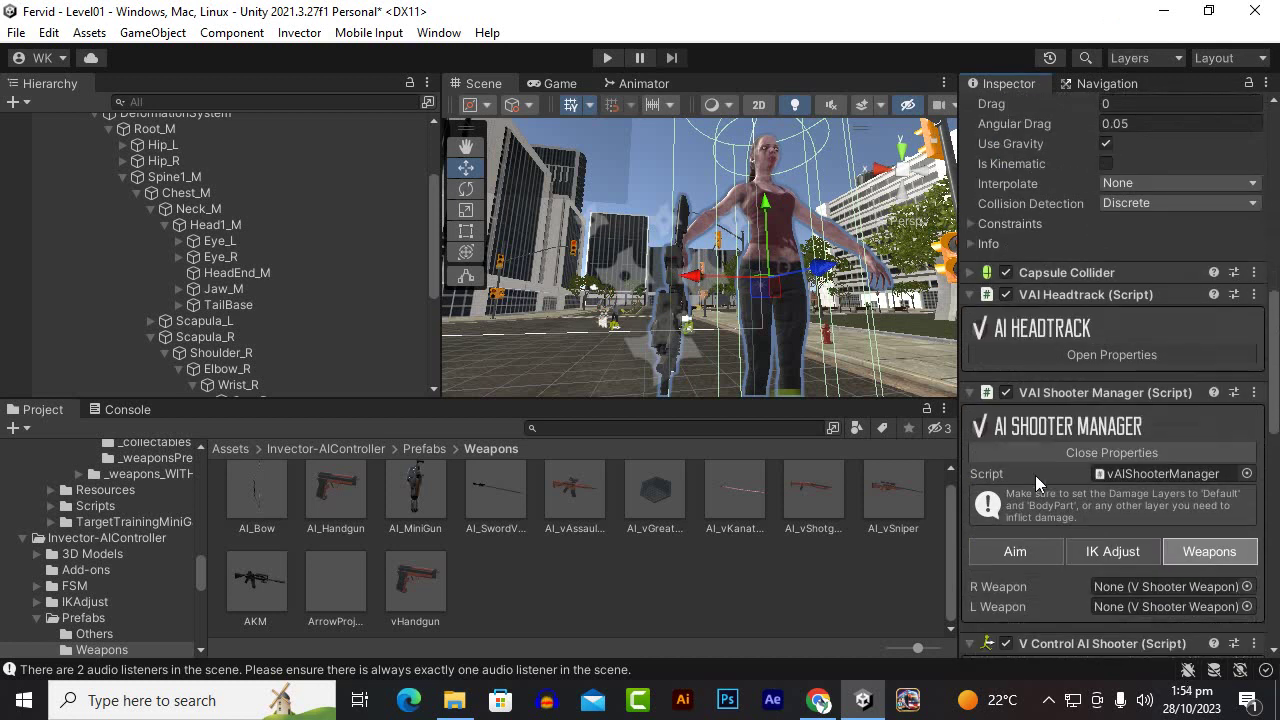
{"action": "scroll", "coordinate": [1058, 415], "scroll_direction": "down", "scroll_amount": 1}
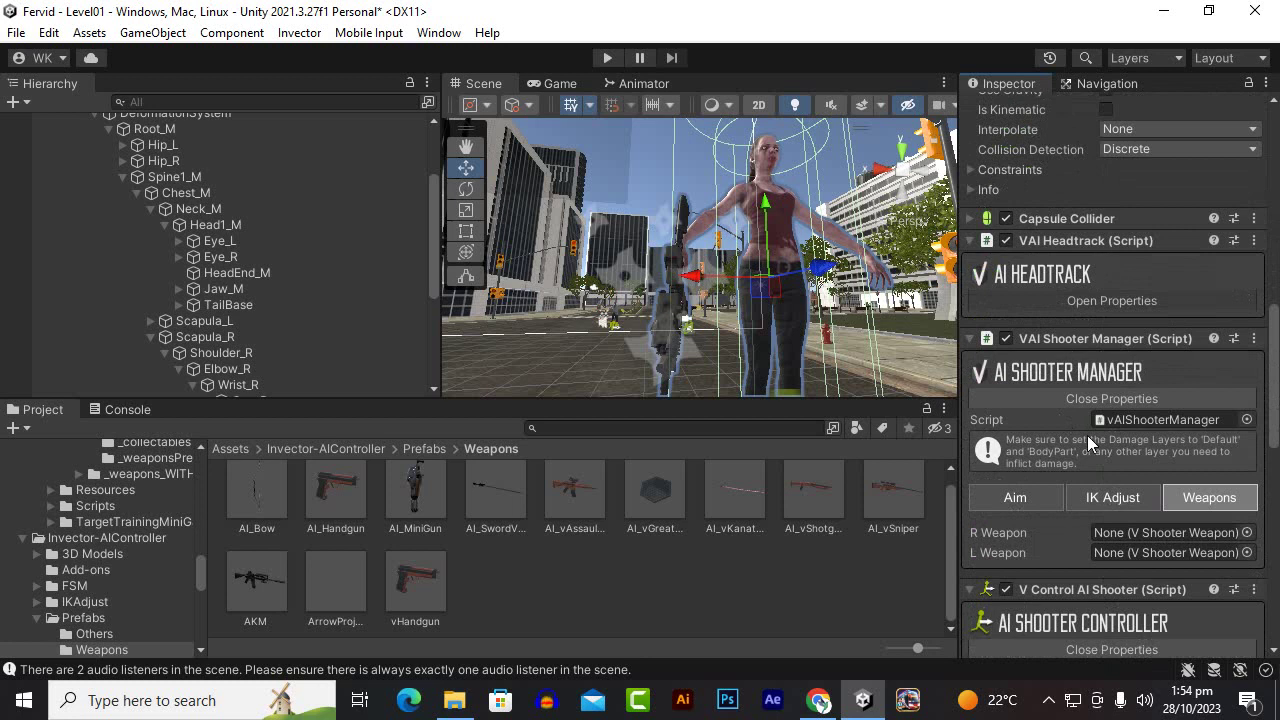
{"action": "scroll", "coordinate": [1044, 444], "scroll_direction": "down", "scroll_amount": 5}
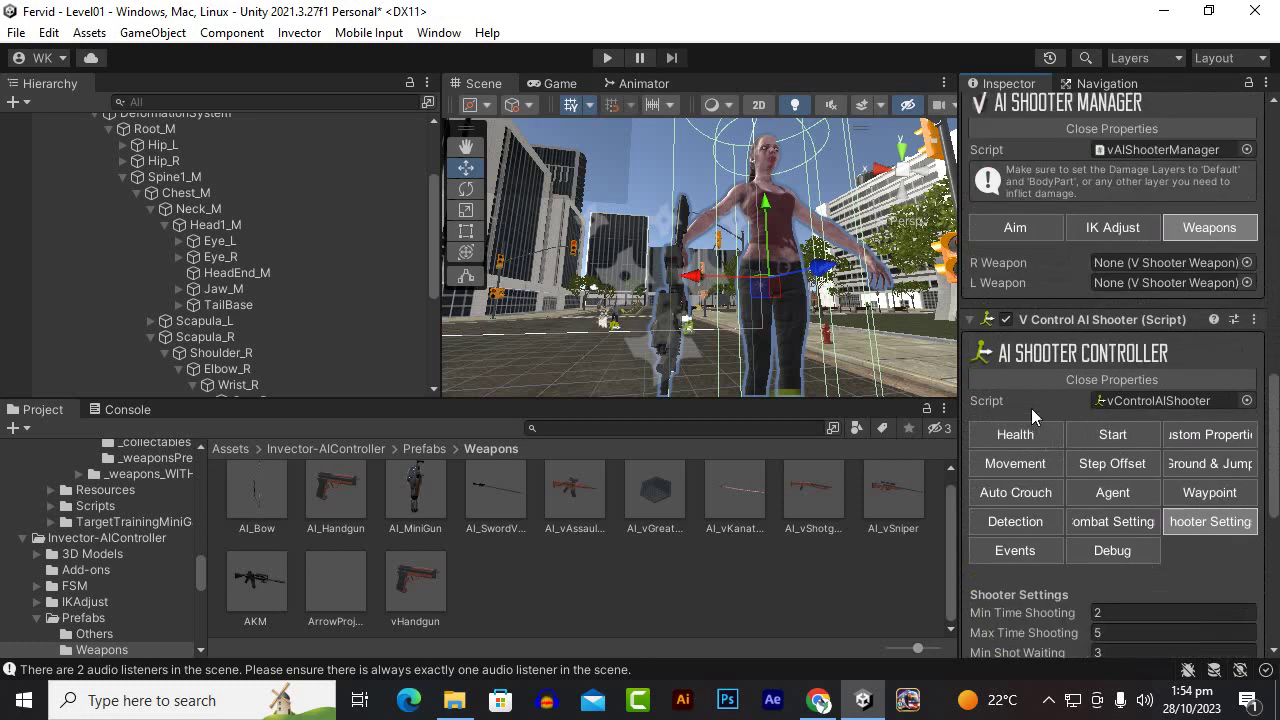
{"action": "scroll", "coordinate": [1032, 412], "scroll_direction": "down", "scroll_amount": 3}
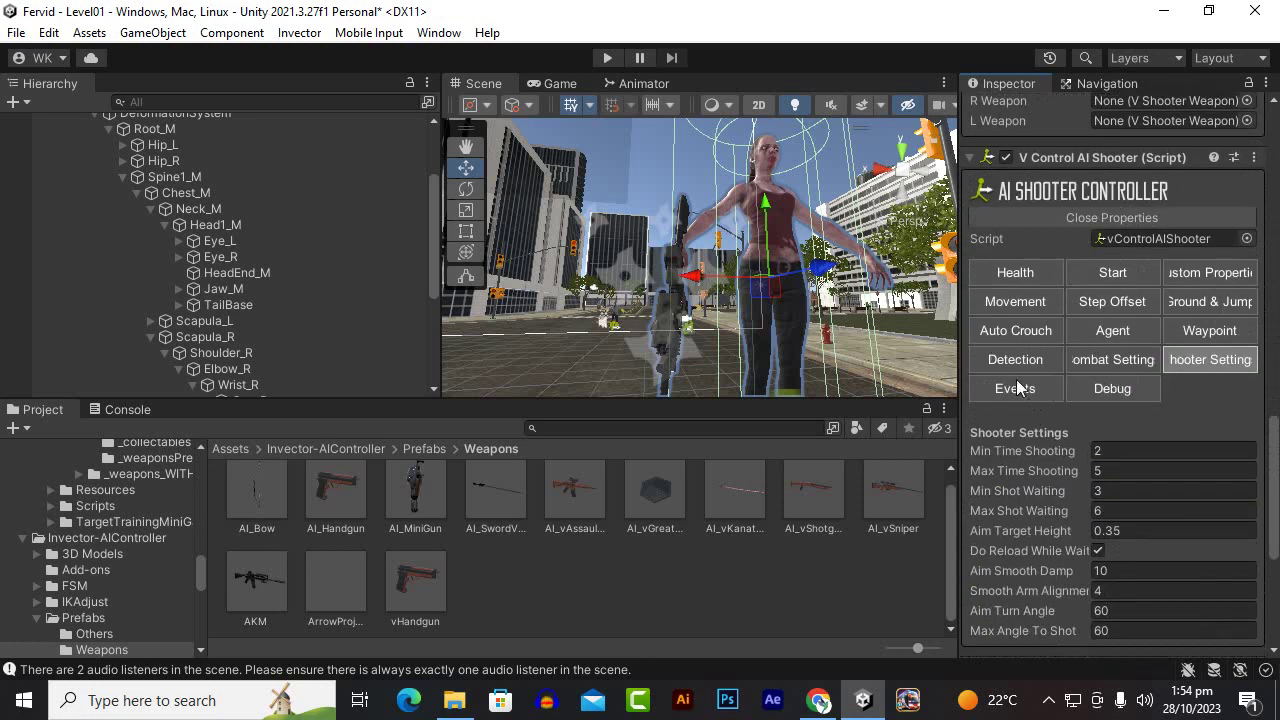
Review the zombie's Combat Setting attack and blocking options in the AI Shooter Controller
{"action": "left_click", "coordinate": [1076, 359]}
{"action": "scroll", "coordinate": [1065, 401], "scroll_direction": "down", "scroll_amount": 5}
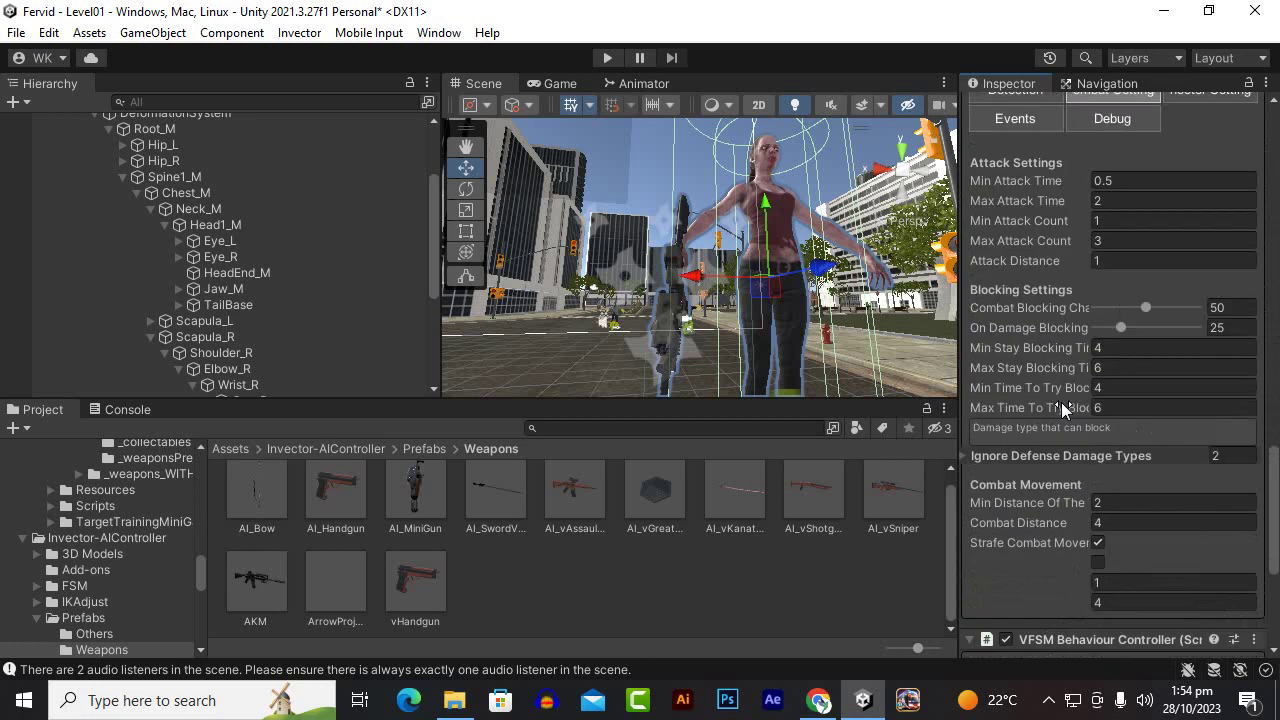
{"action": "scroll", "coordinate": [1068, 400], "scroll_direction": "down", "scroll_amount": 3}
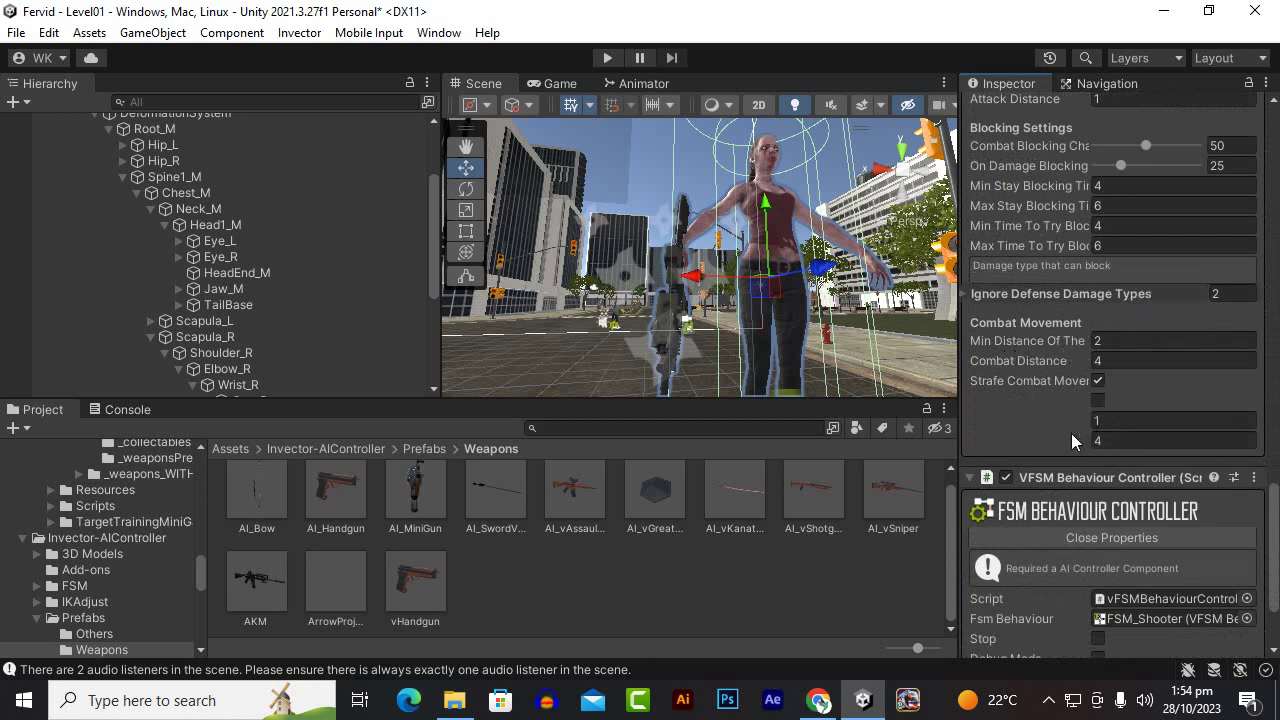
{"action": "scroll", "coordinate": [1071, 433], "scroll_direction": "down", "scroll_amount": 2}
{"action": "scroll", "coordinate": [1071, 431], "scroll_direction": "up", "scroll_amount": 5}
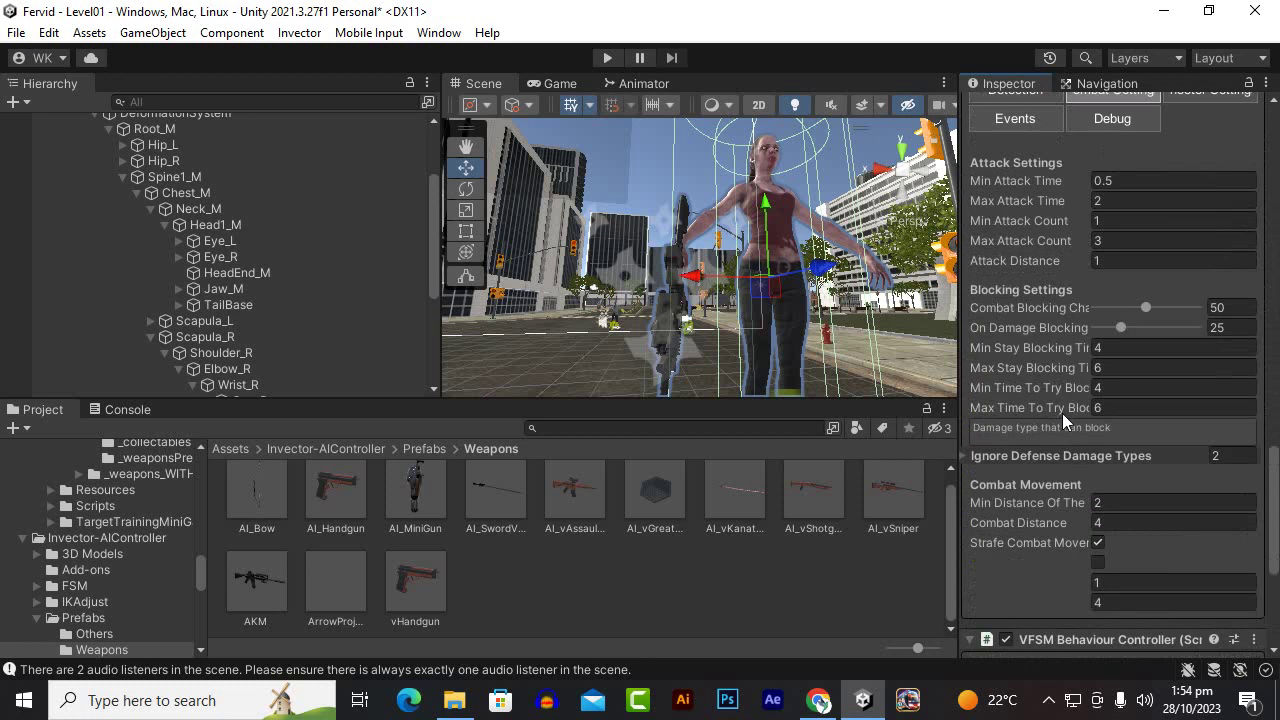
{"action": "scroll", "coordinate": [1051, 408], "scroll_direction": "up", "scroll_amount": 3}
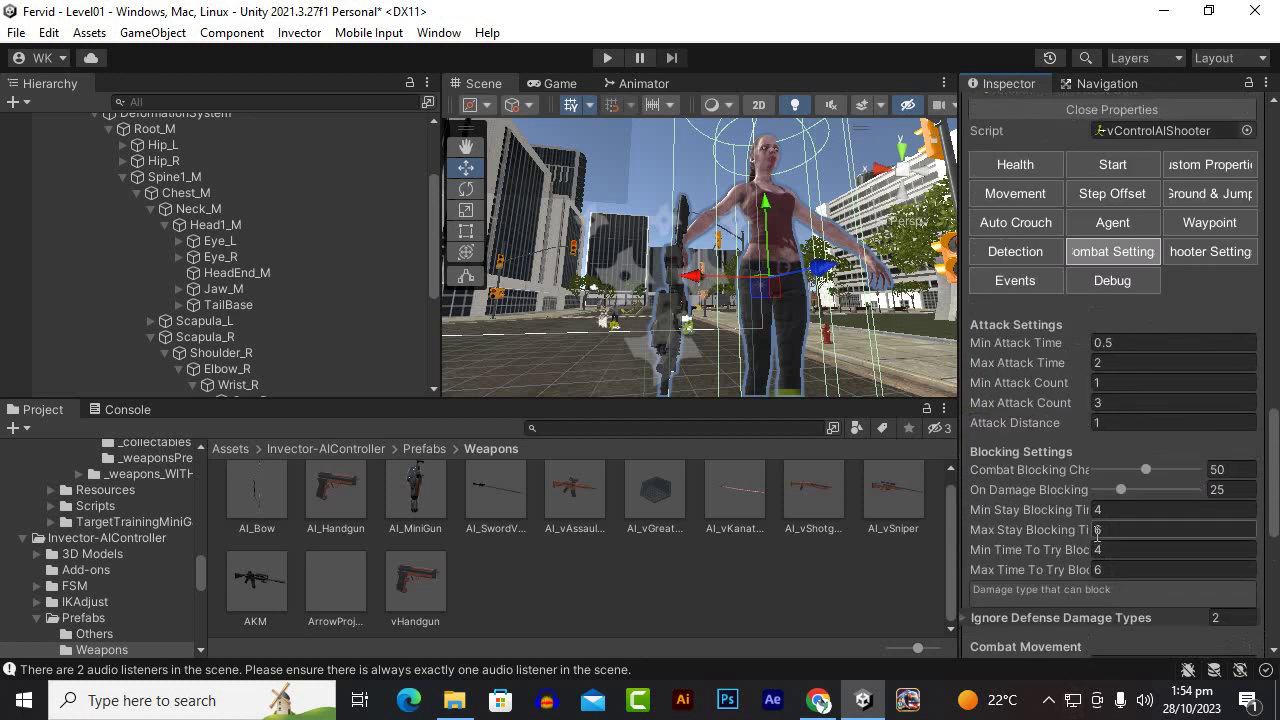
{"action": "scroll", "coordinate": [1101, 567], "scroll_direction": "up", "scroll_amount": 2}
Check the zombie's Events, detection and Shooter Setting sections
{"action": "left_click", "coordinate": [1022, 388]}
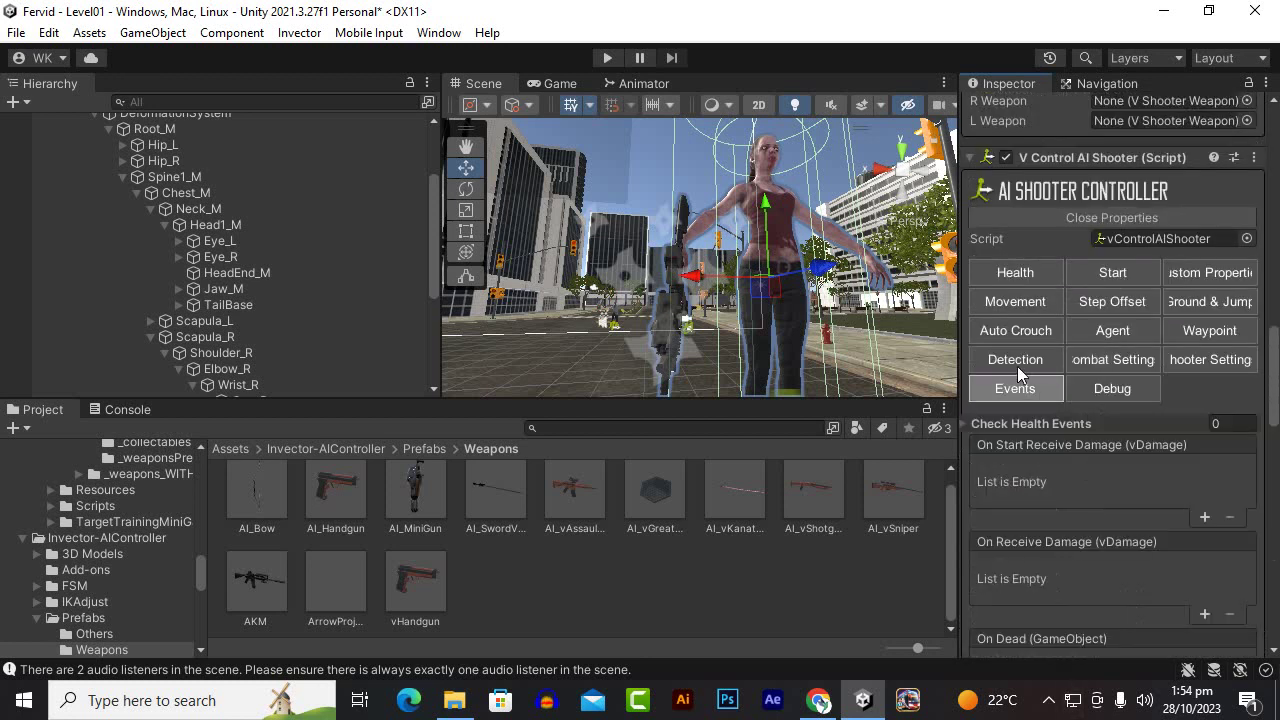
{"action": "left_click", "coordinate": [1017, 366]}
{"action": "left_click", "coordinate": [1188, 364]}
{"action": "scroll", "coordinate": [1140, 410], "scroll_direction": "down", "scroll_amount": 3}
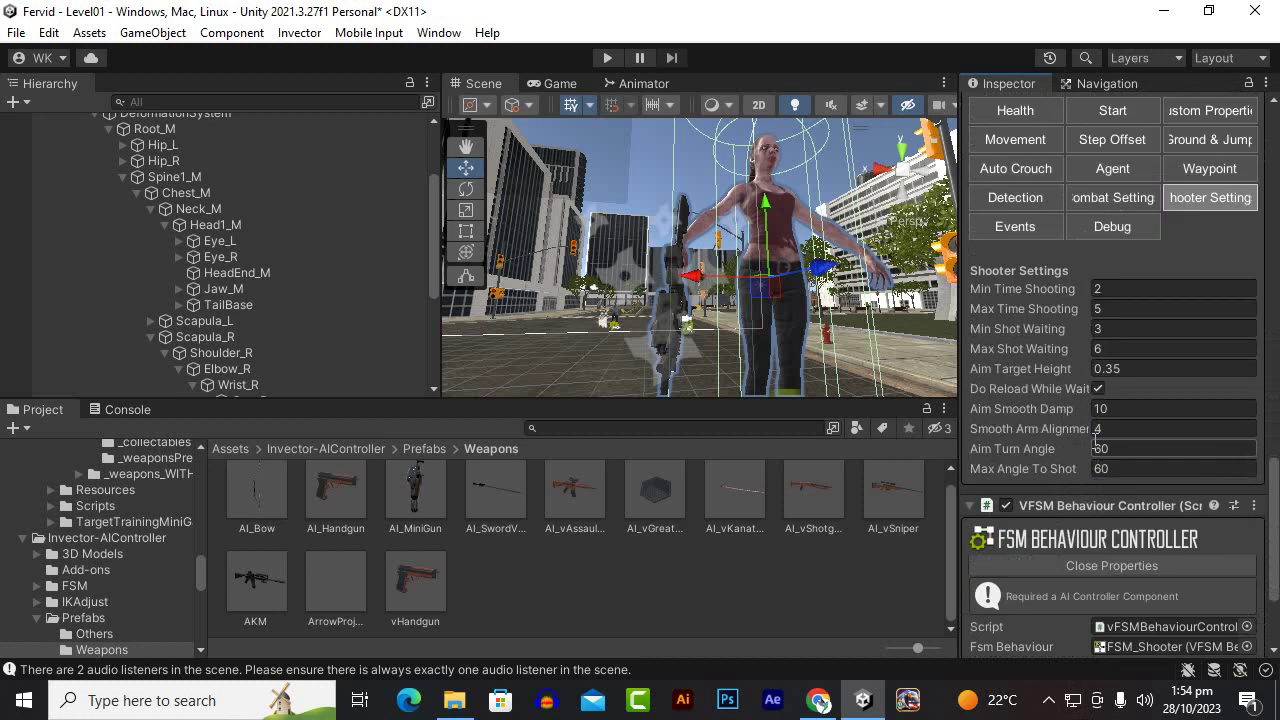
{"action": "scroll", "coordinate": [1078, 414], "scroll_direction": "up", "scroll_amount": 3}
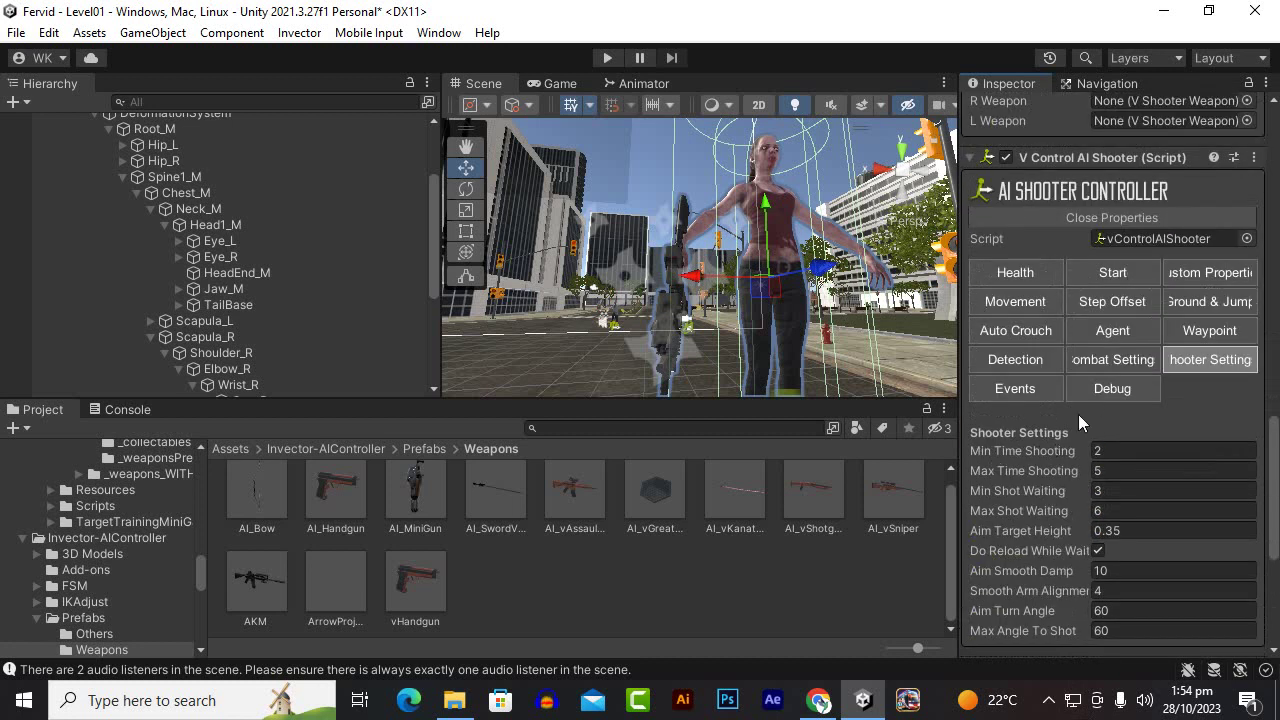
Inspect health, custom target, movement, step offset, ground, crouch and navigation agent settings, then enter Play mode
{"action": "left_click", "coordinate": [1030, 270]}
{"action": "scroll", "coordinate": [1130, 288], "scroll_direction": "down", "scroll_amount": 2}
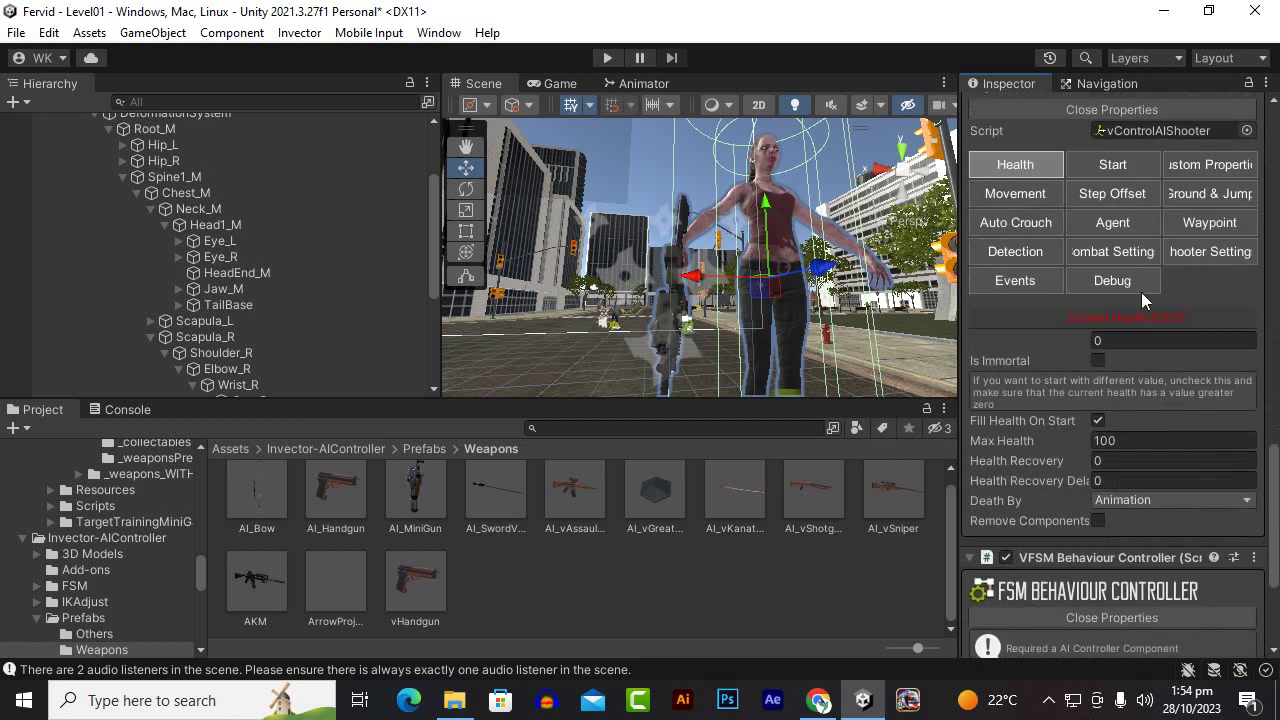
{"action": "left_click", "coordinate": [1206, 172]}
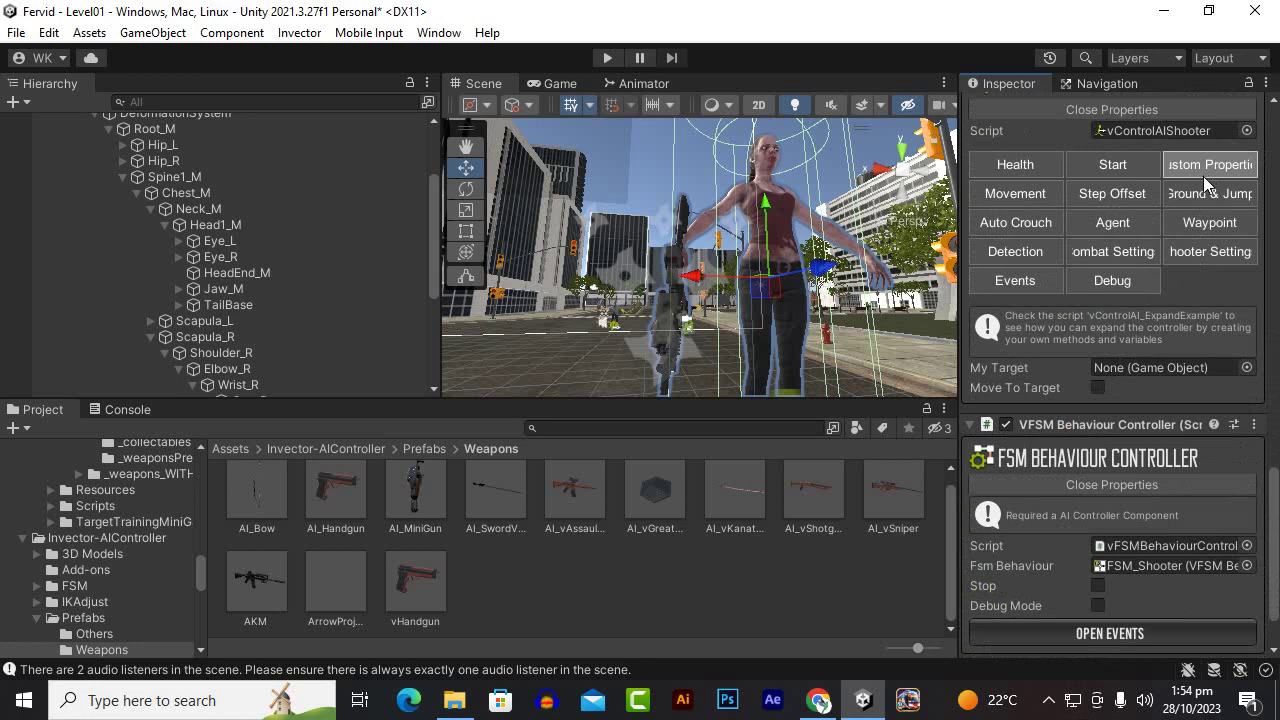
{"action": "left_click", "coordinate": [1038, 197]}
{"action": "left_click", "coordinate": [1110, 195]}
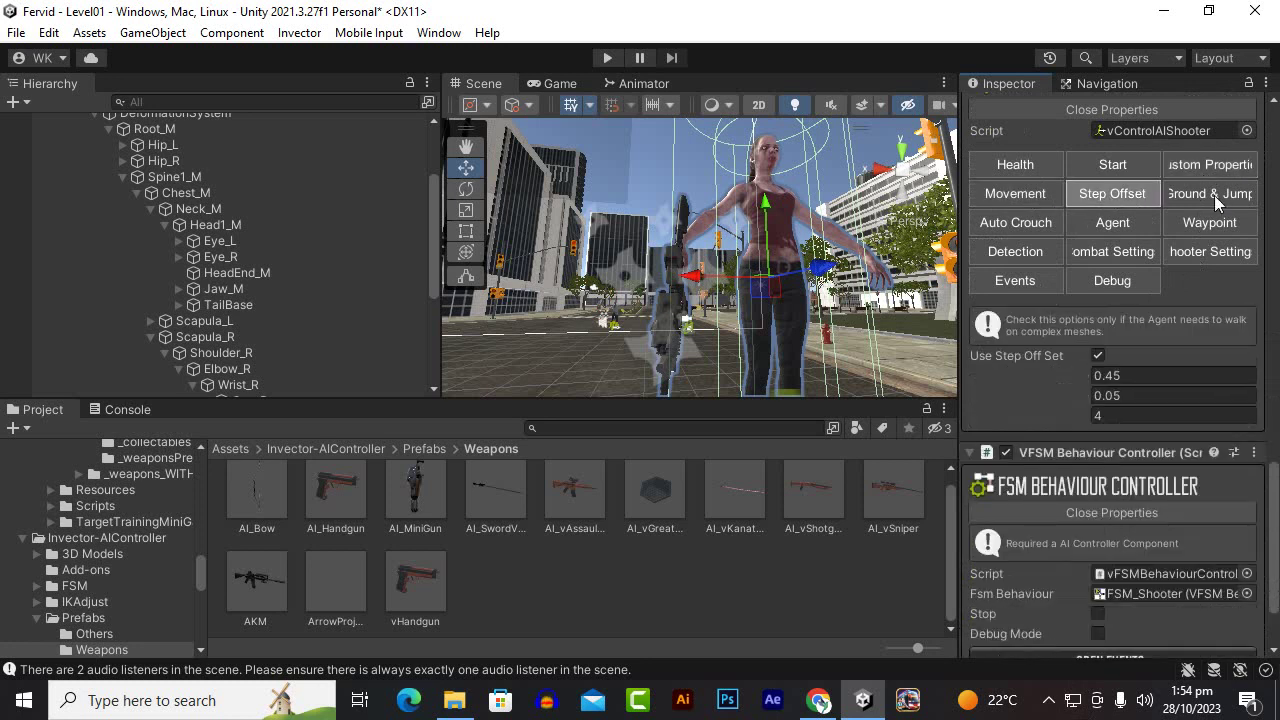
{"action": "left_click", "coordinate": [1214, 195]}
{"action": "left_click", "coordinate": [1043, 225]}
{"action": "left_click", "coordinate": [1106, 225]}
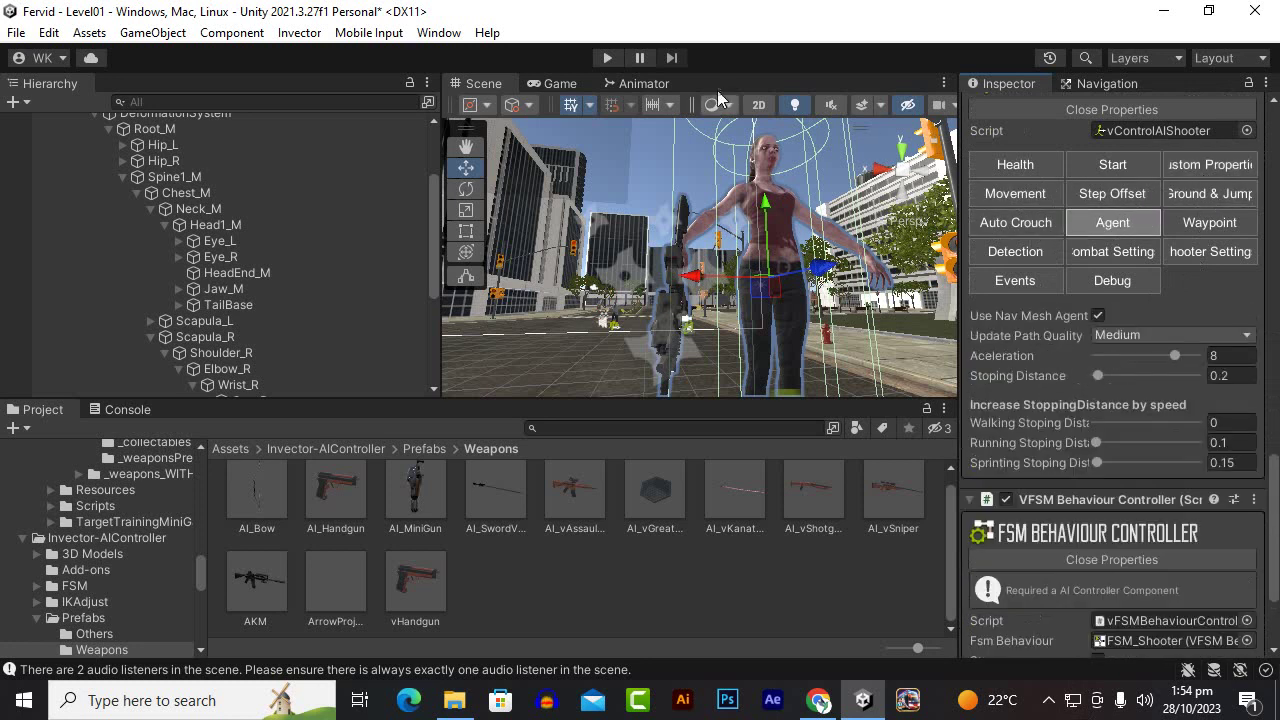
{"action": "left_click", "coordinate": [605, 58]}
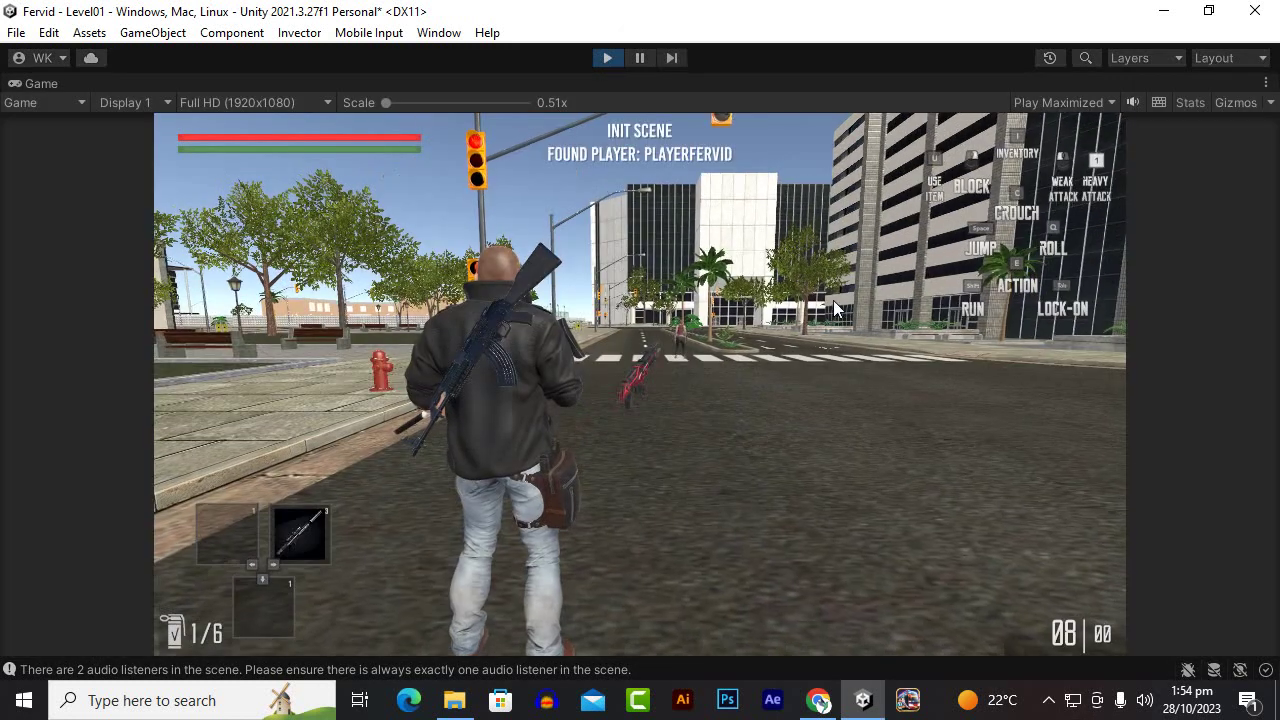
Walk the player with WASD toward the crosswalk and down the street
{"action": "key", "text": "w"}
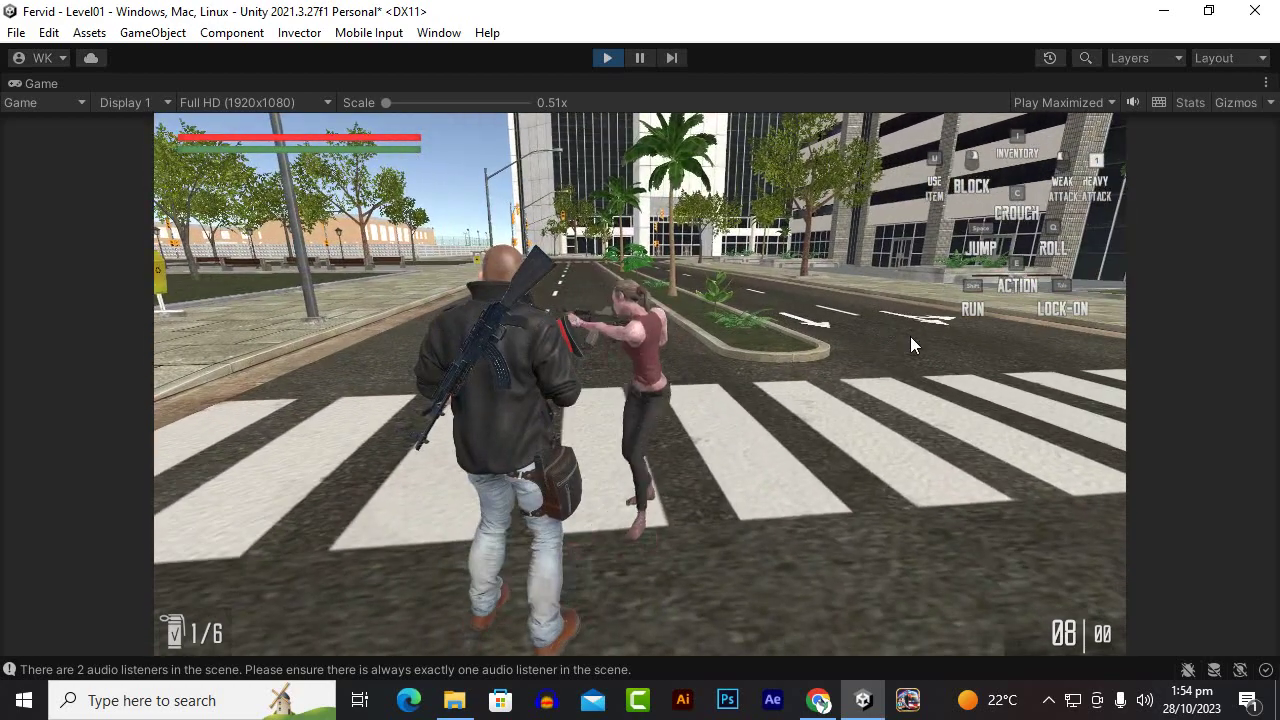
{"action": "key", "text": "s"}
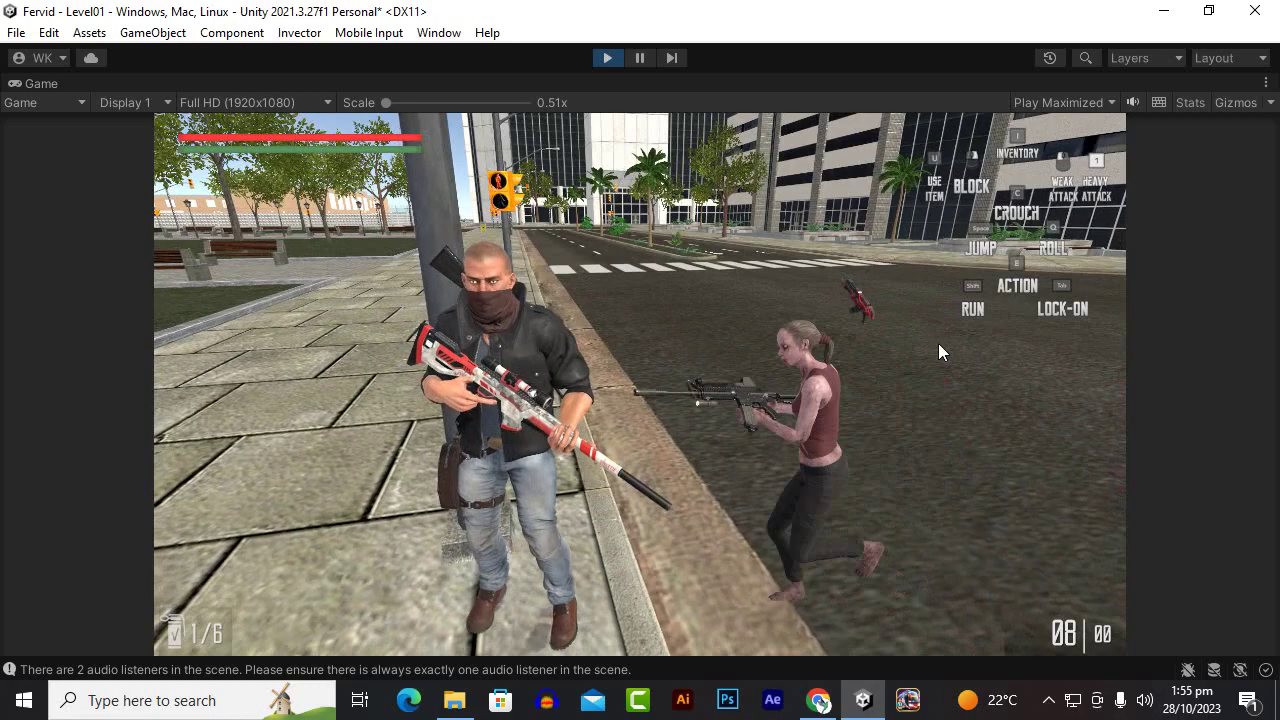
{"action": "key", "text": "w"}
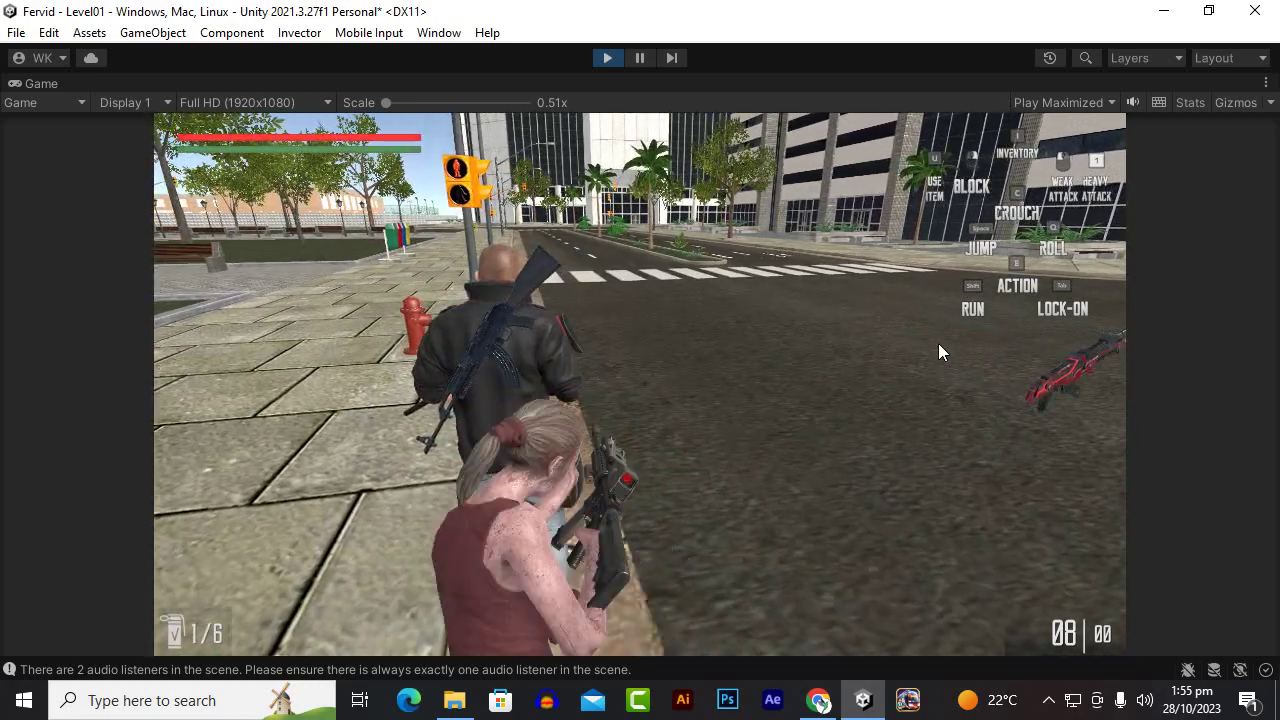
{"action": "key", "text": "w"}
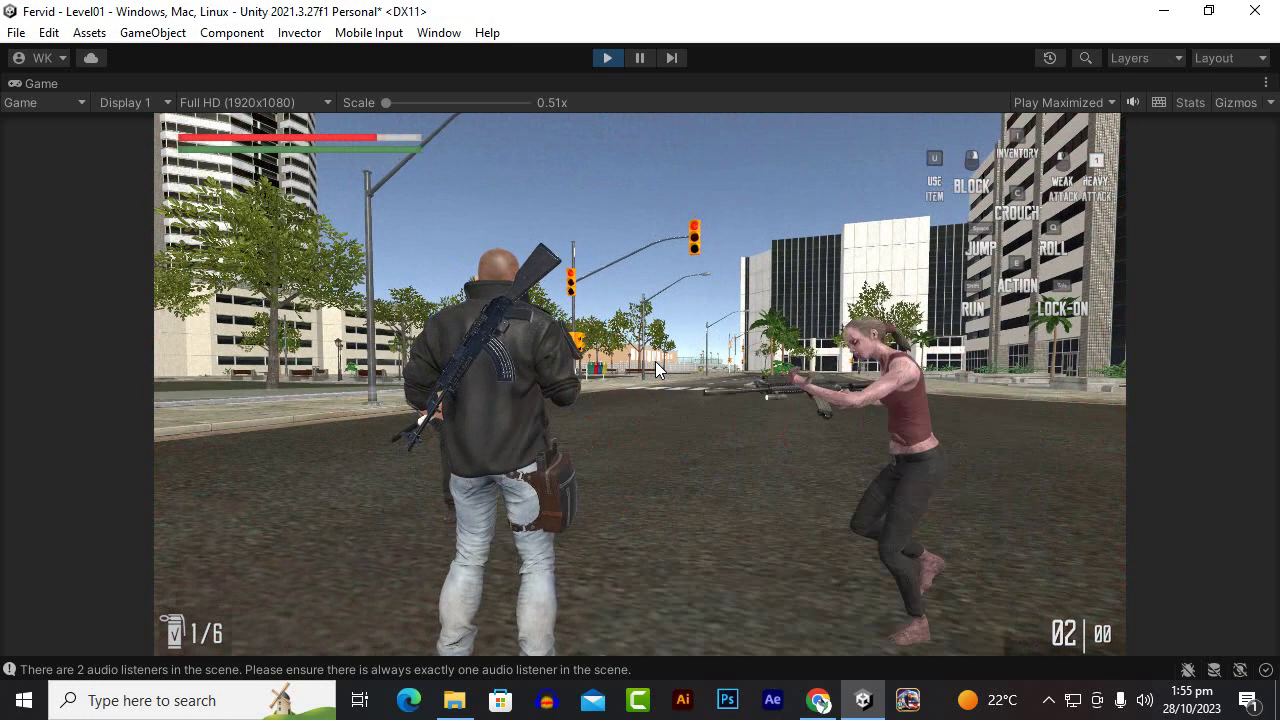
Equip the AKM in the rifle slot from the in-game inventory
{"action": "key", "text": "i"}
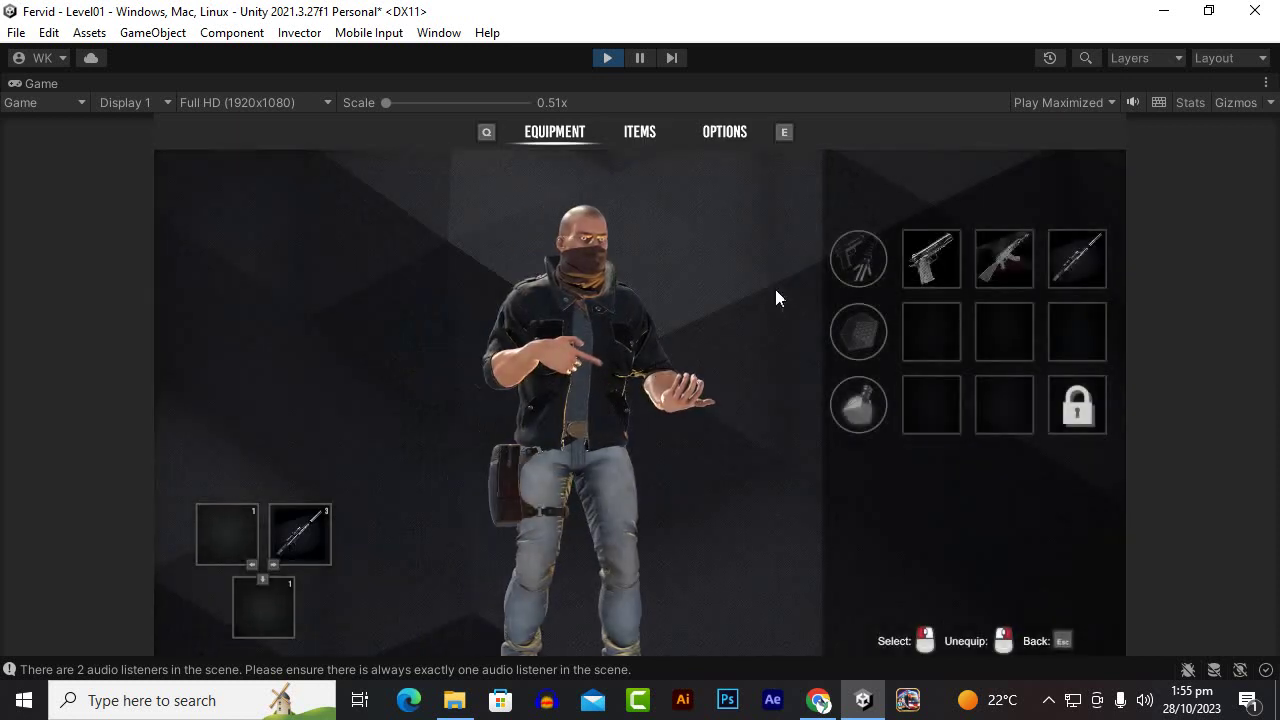
{"action": "left_click", "coordinate": [999, 252]}
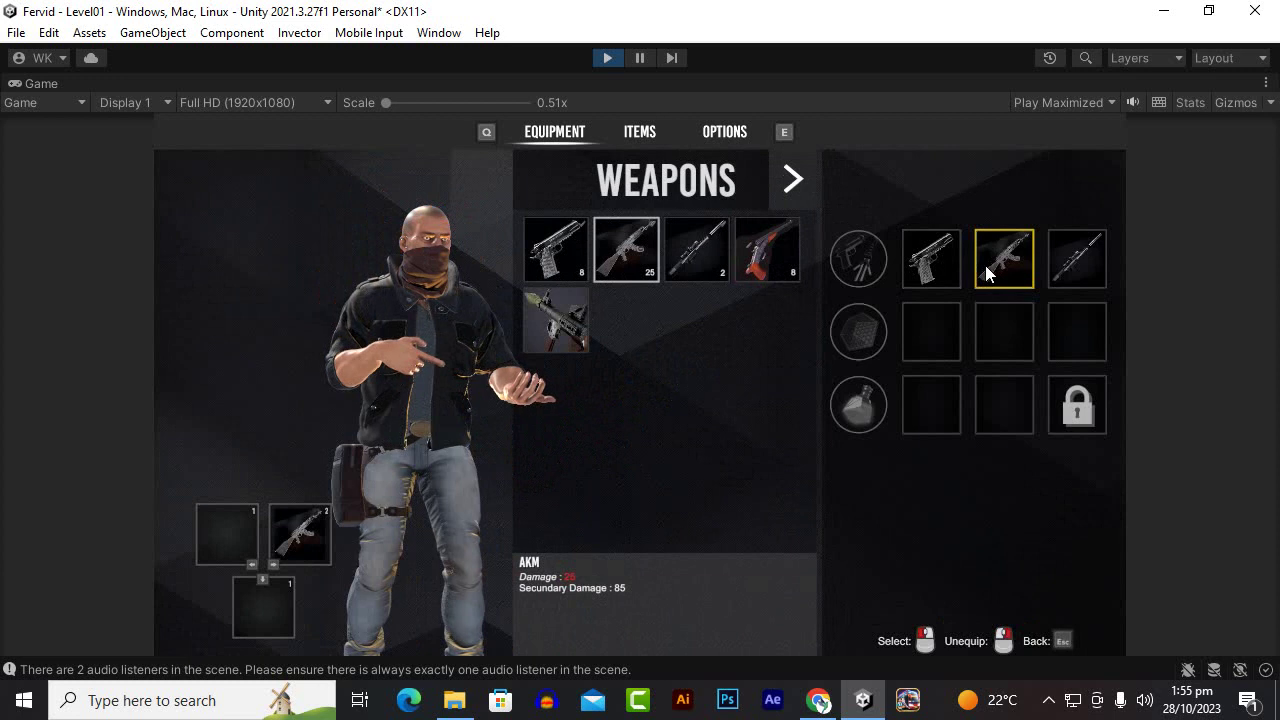
{"action": "key", "text": "i"}
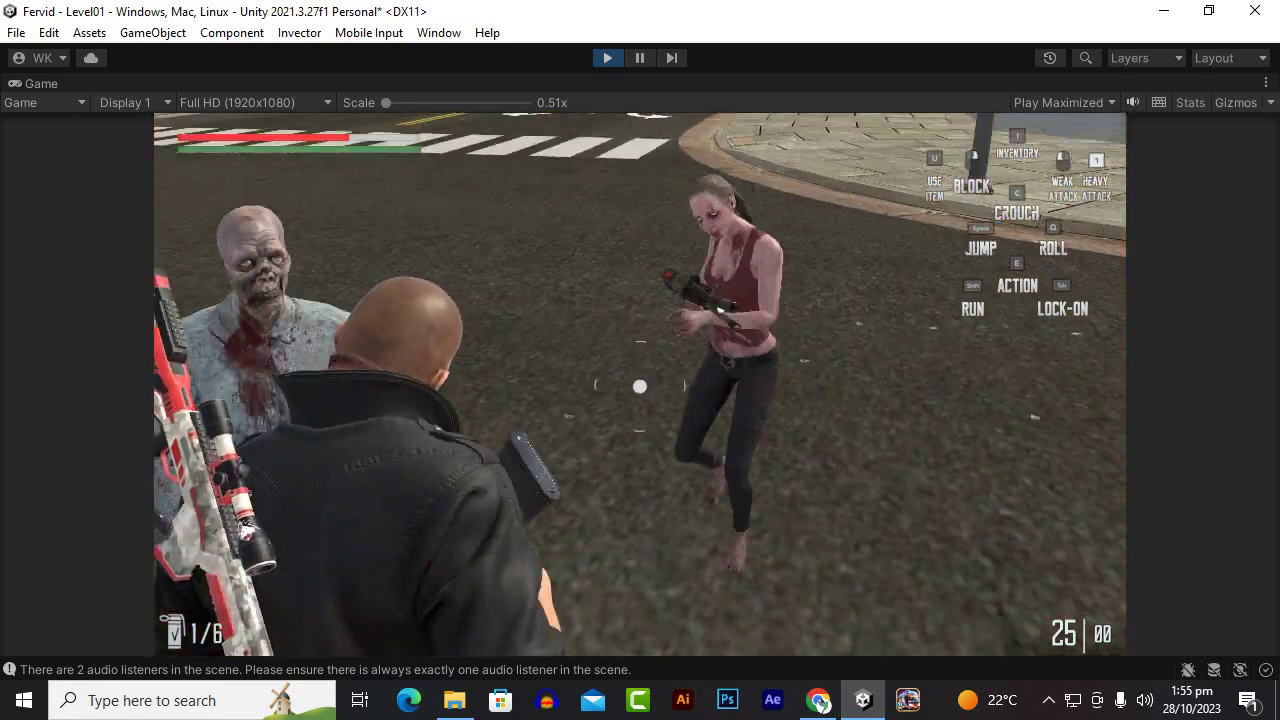
Fire the AKM at the zombies until the female zombie dies and the other is hit
{"action": "left_click", "coordinate": [640, 386]}
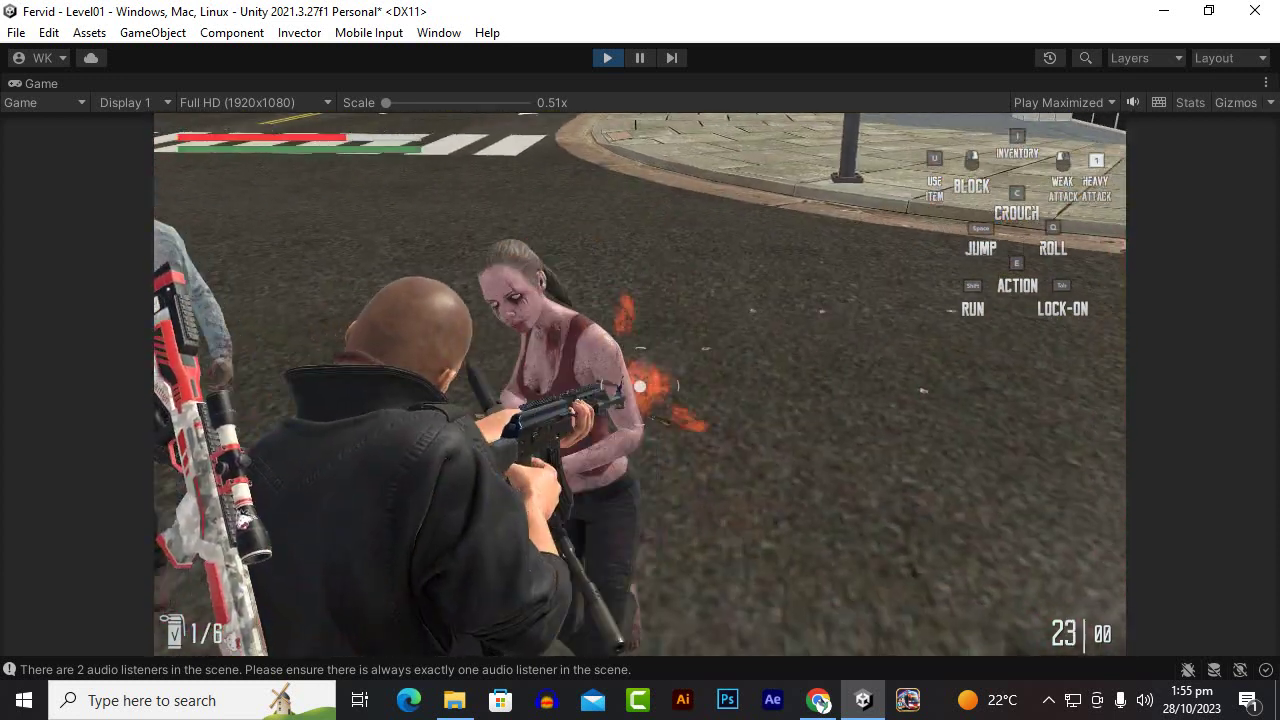
{"action": "left_click", "coordinate": [640, 386]}
{"action": "left_click", "coordinate": [640, 386]}
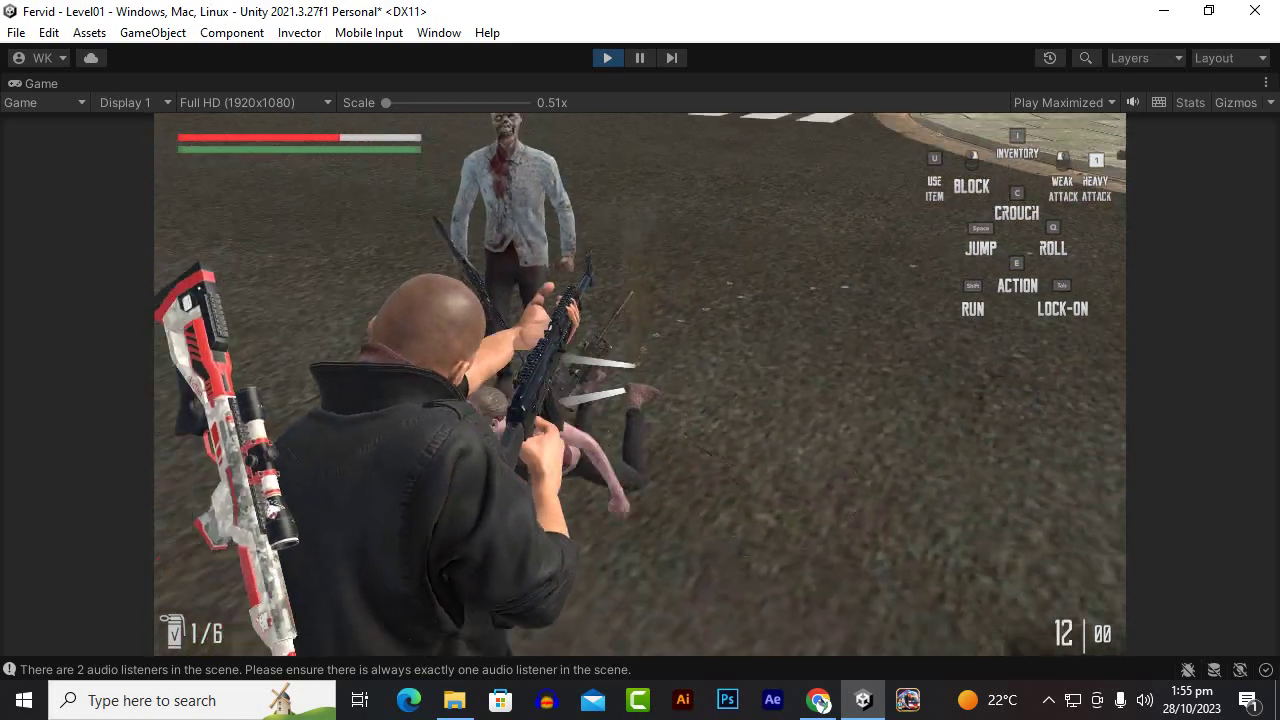
{"action": "left_click", "coordinate": [640, 386]}
{"action": "left_click", "coordinate": [640, 386]}
{"action": "left_click", "coordinate": [640, 386]}
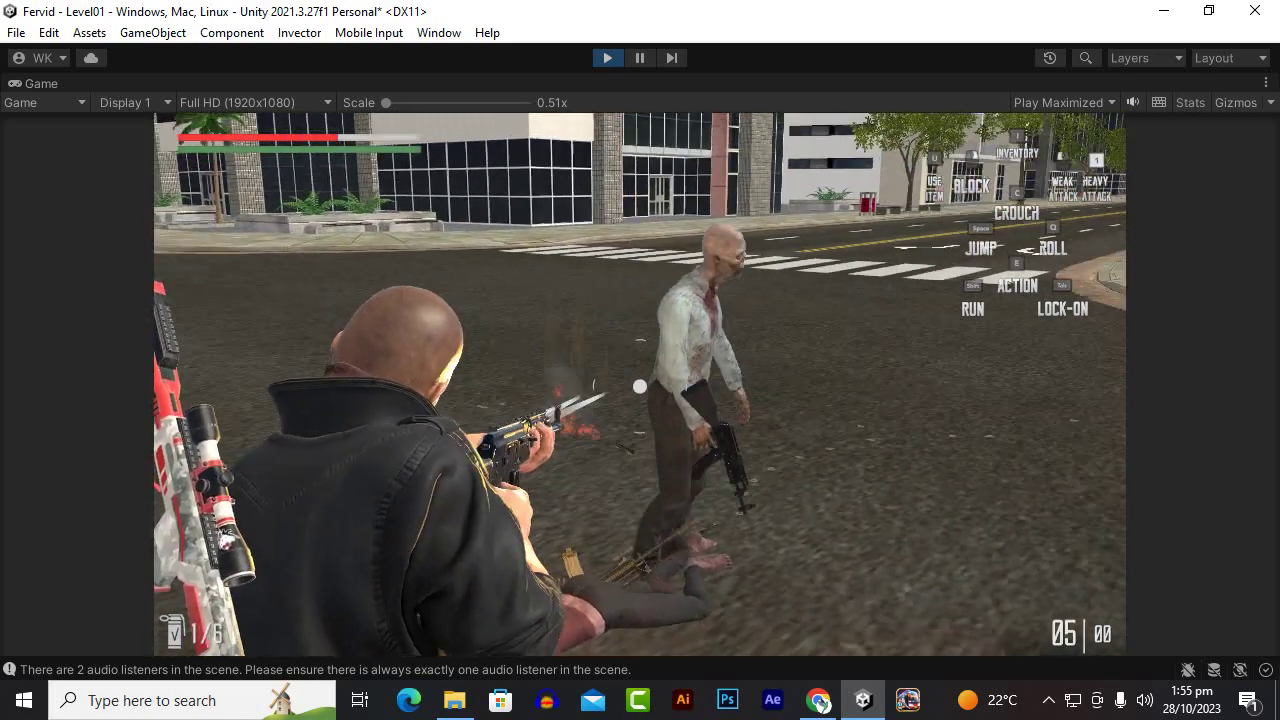
{"action": "left_click", "coordinate": [640, 386]}
{"action": "left_click", "coordinate": [640, 386]}
Run the player left, turn toward the camera, and exit Play mode with Ctrl+P
{"action": "key", "text": "a"}
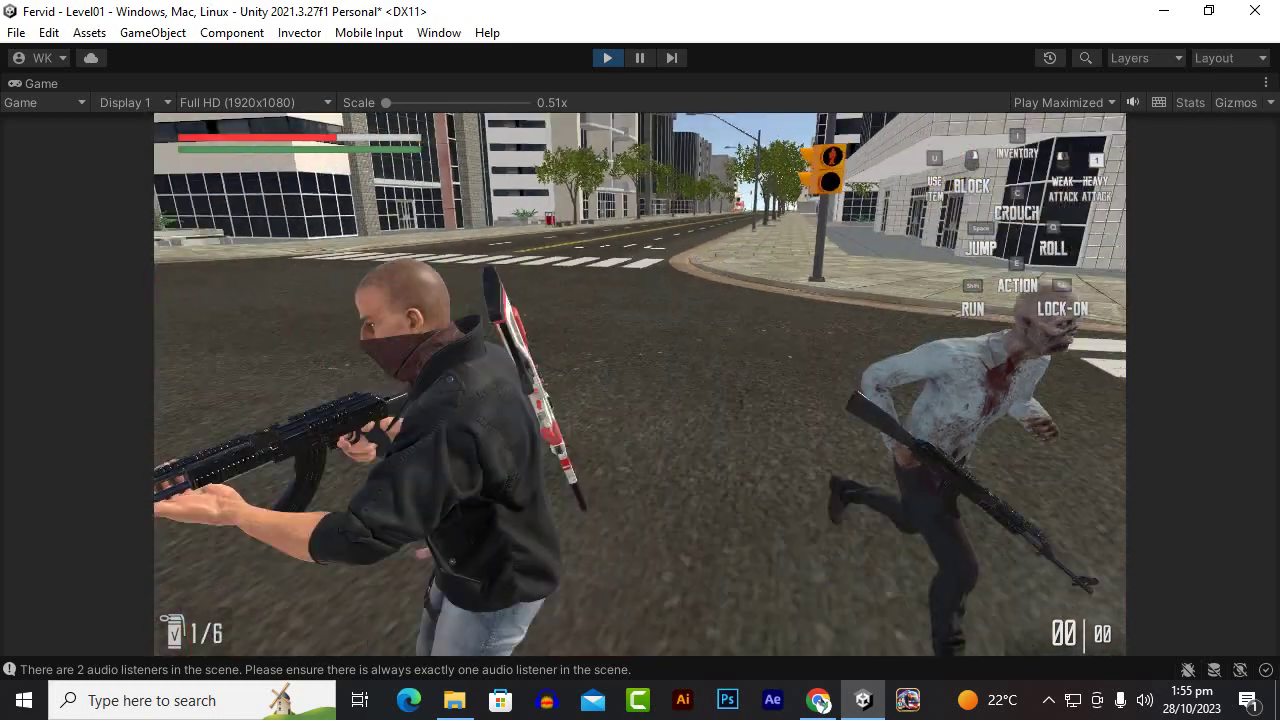
{"action": "key", "text": "s"}
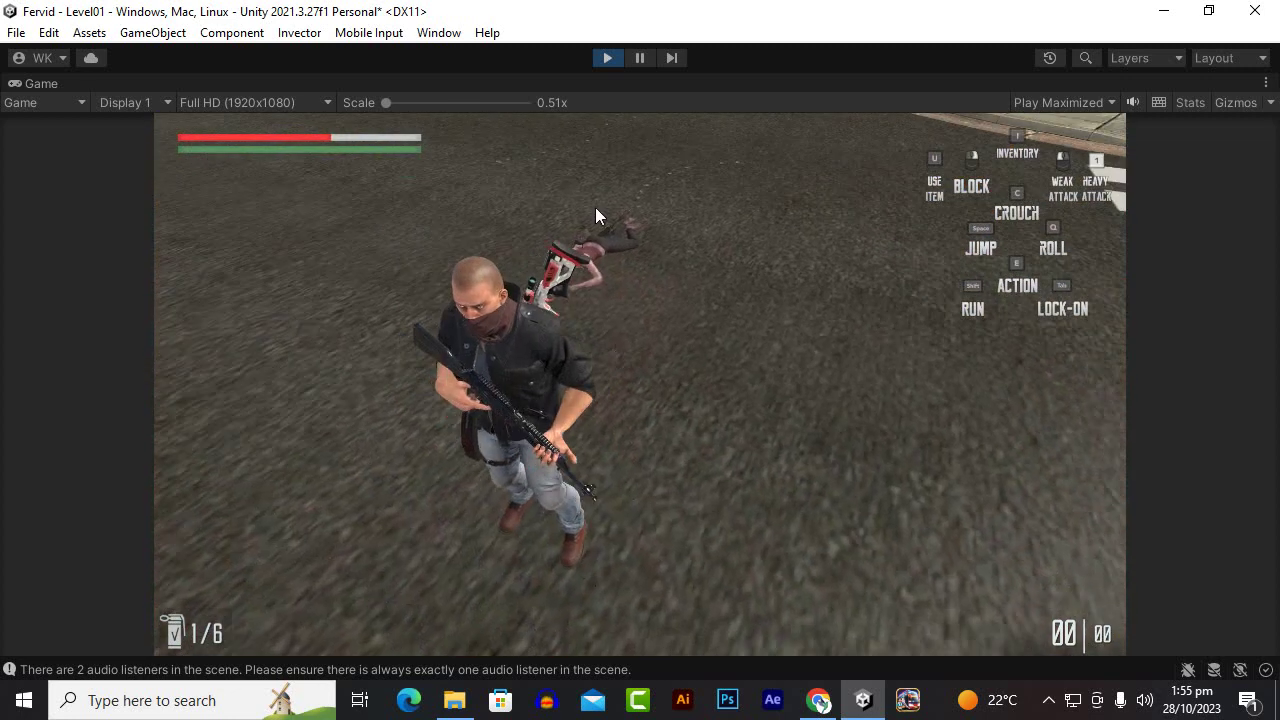
{"action": "key", "text": "ctrl+p"}
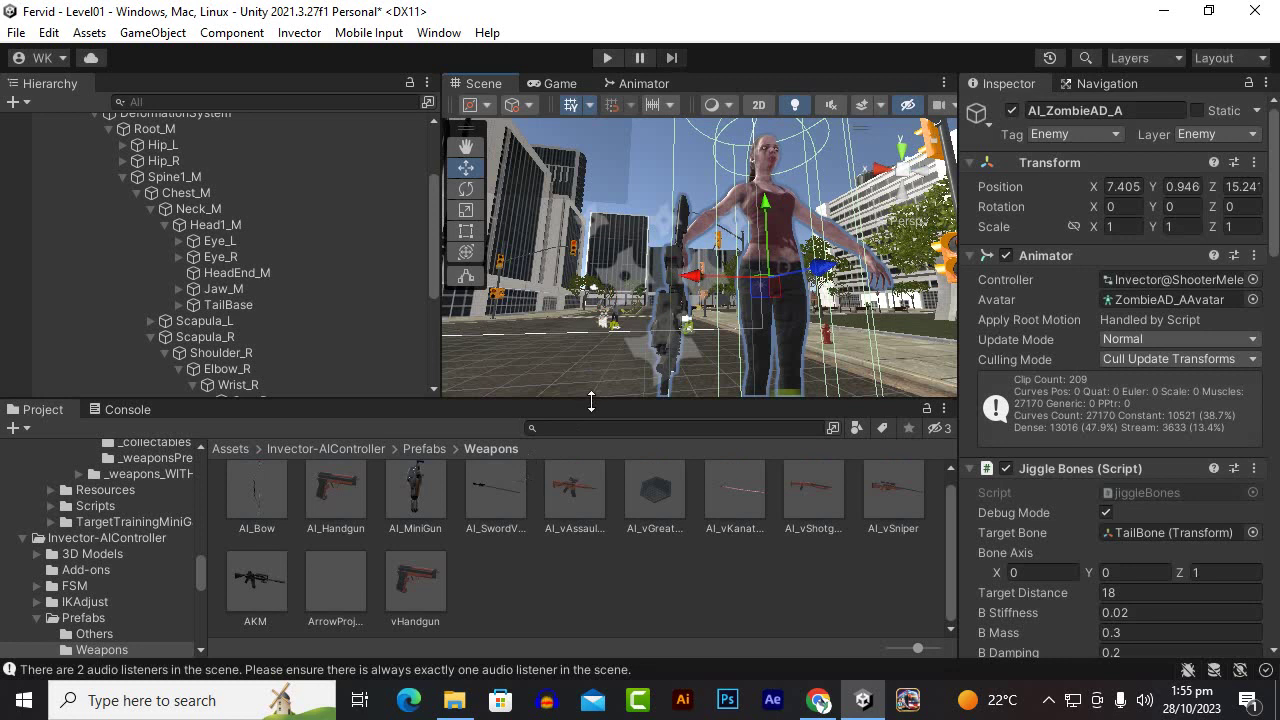
Enlarge the Scene view by shortening the Project panel and narrowing the Hierarchy
{"action": "left_click_drag", "start_coordinate": [590, 400], "coordinate": [586, 435]}
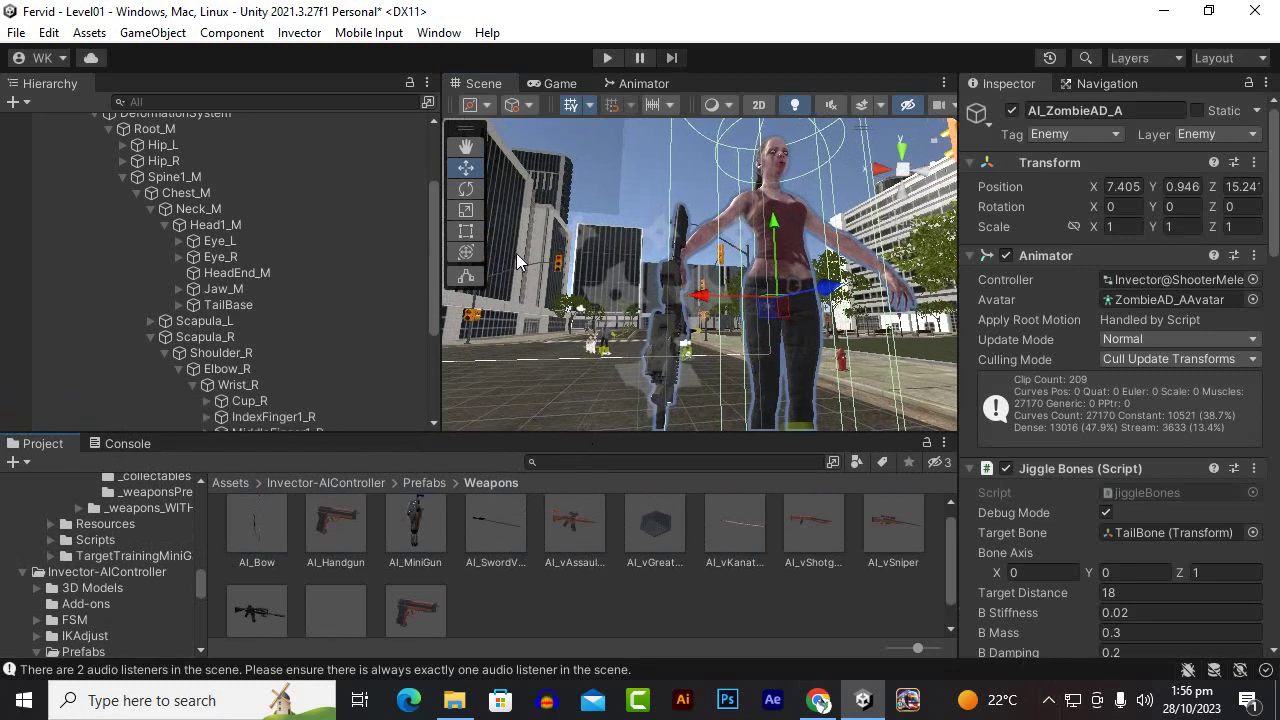
{"action": "left_click_drag", "start_coordinate": [440, 240], "coordinate": [414, 240]}
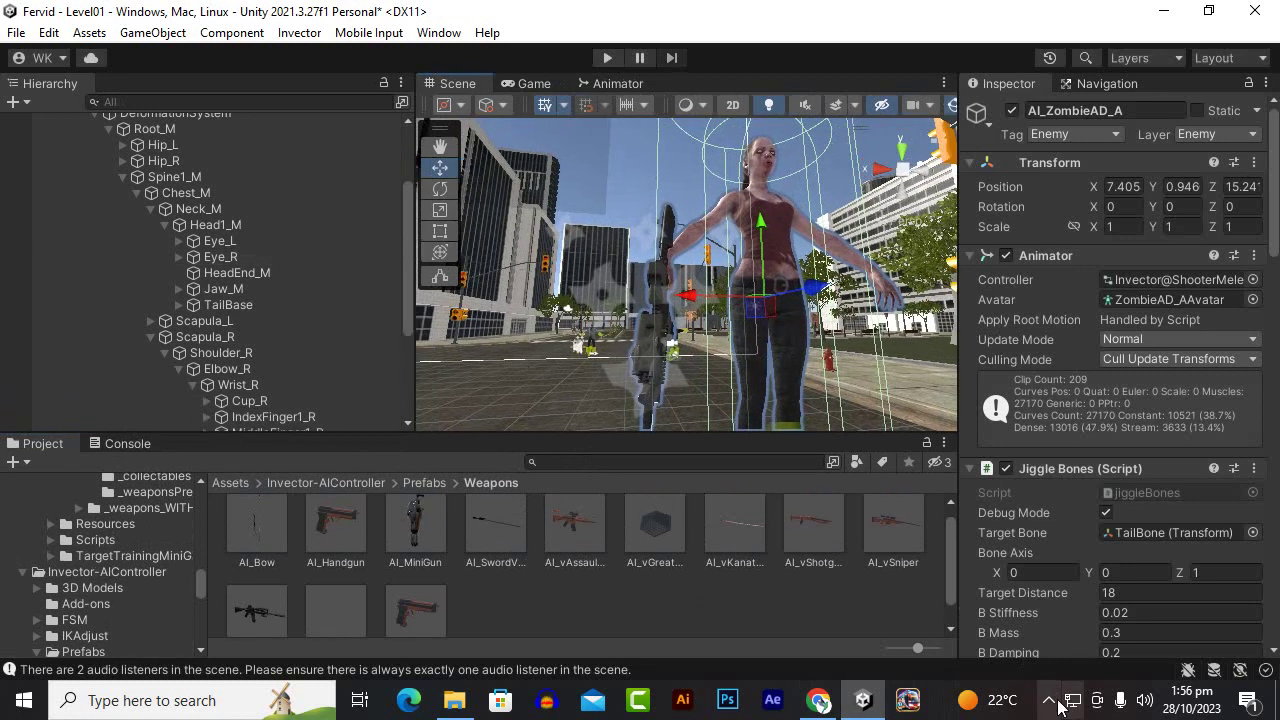